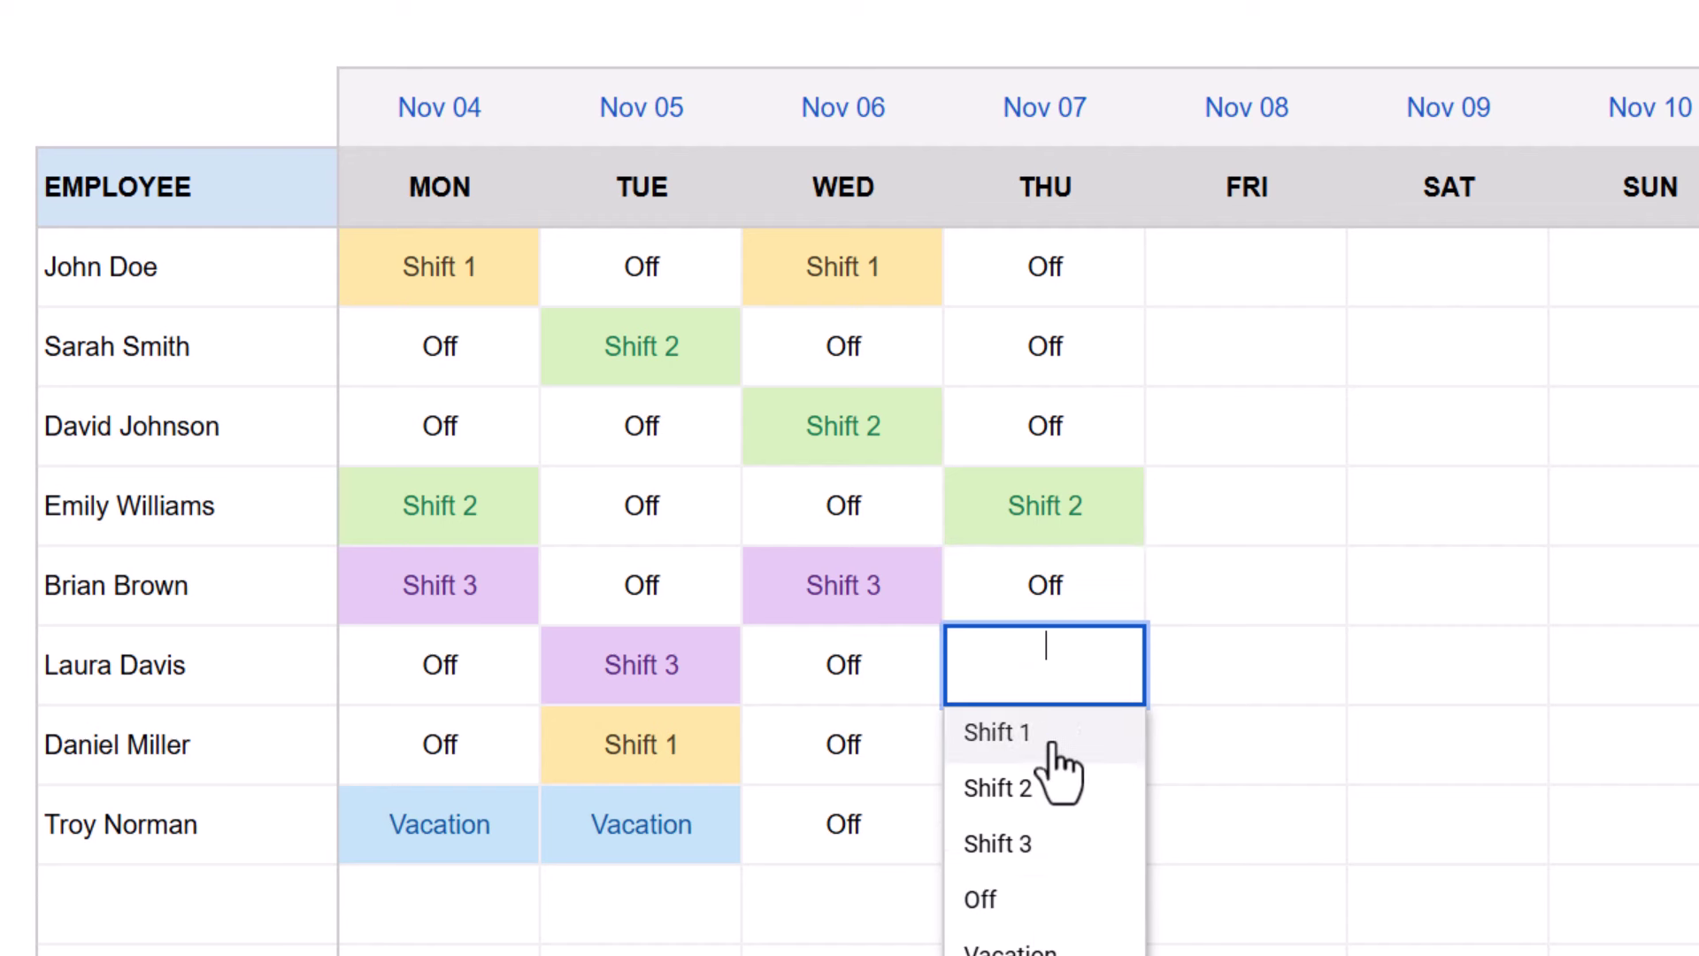
Set the two empty Thursday shift cells to Off and Shift 1
{"action": "left_click", "coordinate": [999, 842]}
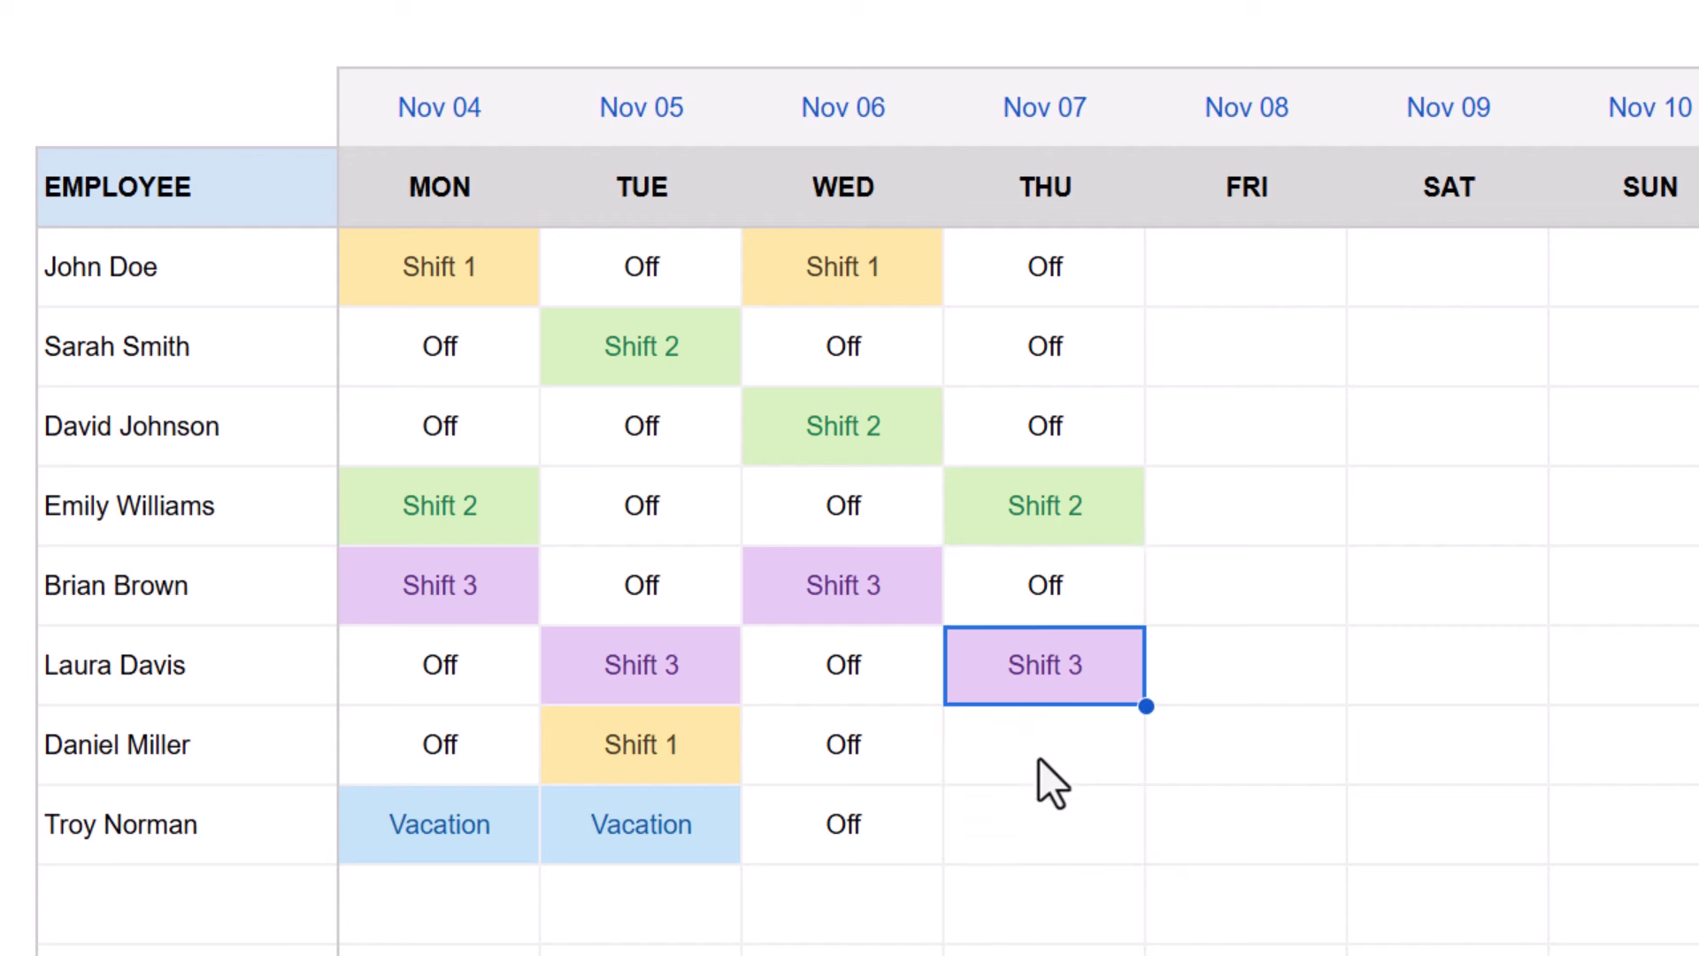
{"action": "double_click", "coordinate": [1041, 752]}
{"action": "type", "text": "Off"}
{"action": "key", "text": "Return"}
{"action": "double_click", "coordinate": [1017, 836]}
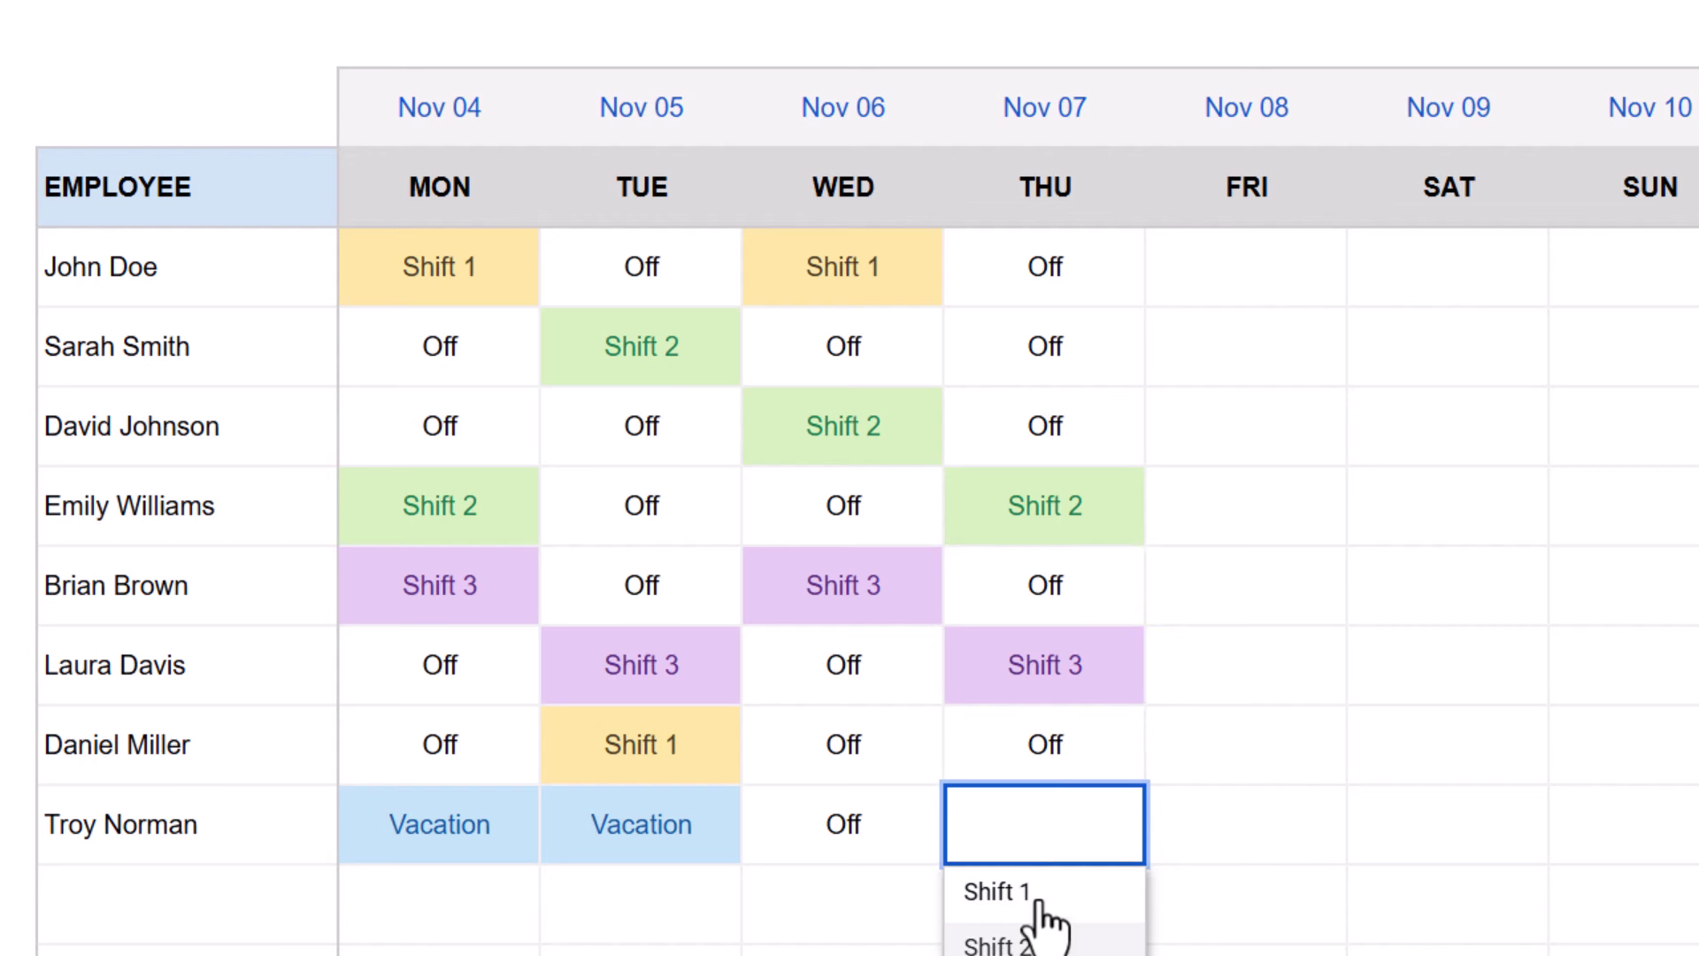
{"action": "left_click", "coordinate": [1027, 896]}
Fill three empty Friday cells with Shift 1, Shift 3 and Shift 2
{"action": "left_click", "coordinate": [1223, 758]}
{"action": "left_click", "coordinate": [1224, 757]}
{"action": "left_click", "coordinate": [1227, 920]}
{"action": "key", "text": "Up"}
{"action": "key", "text": "Up"}
{"action": "key", "text": "Return"}
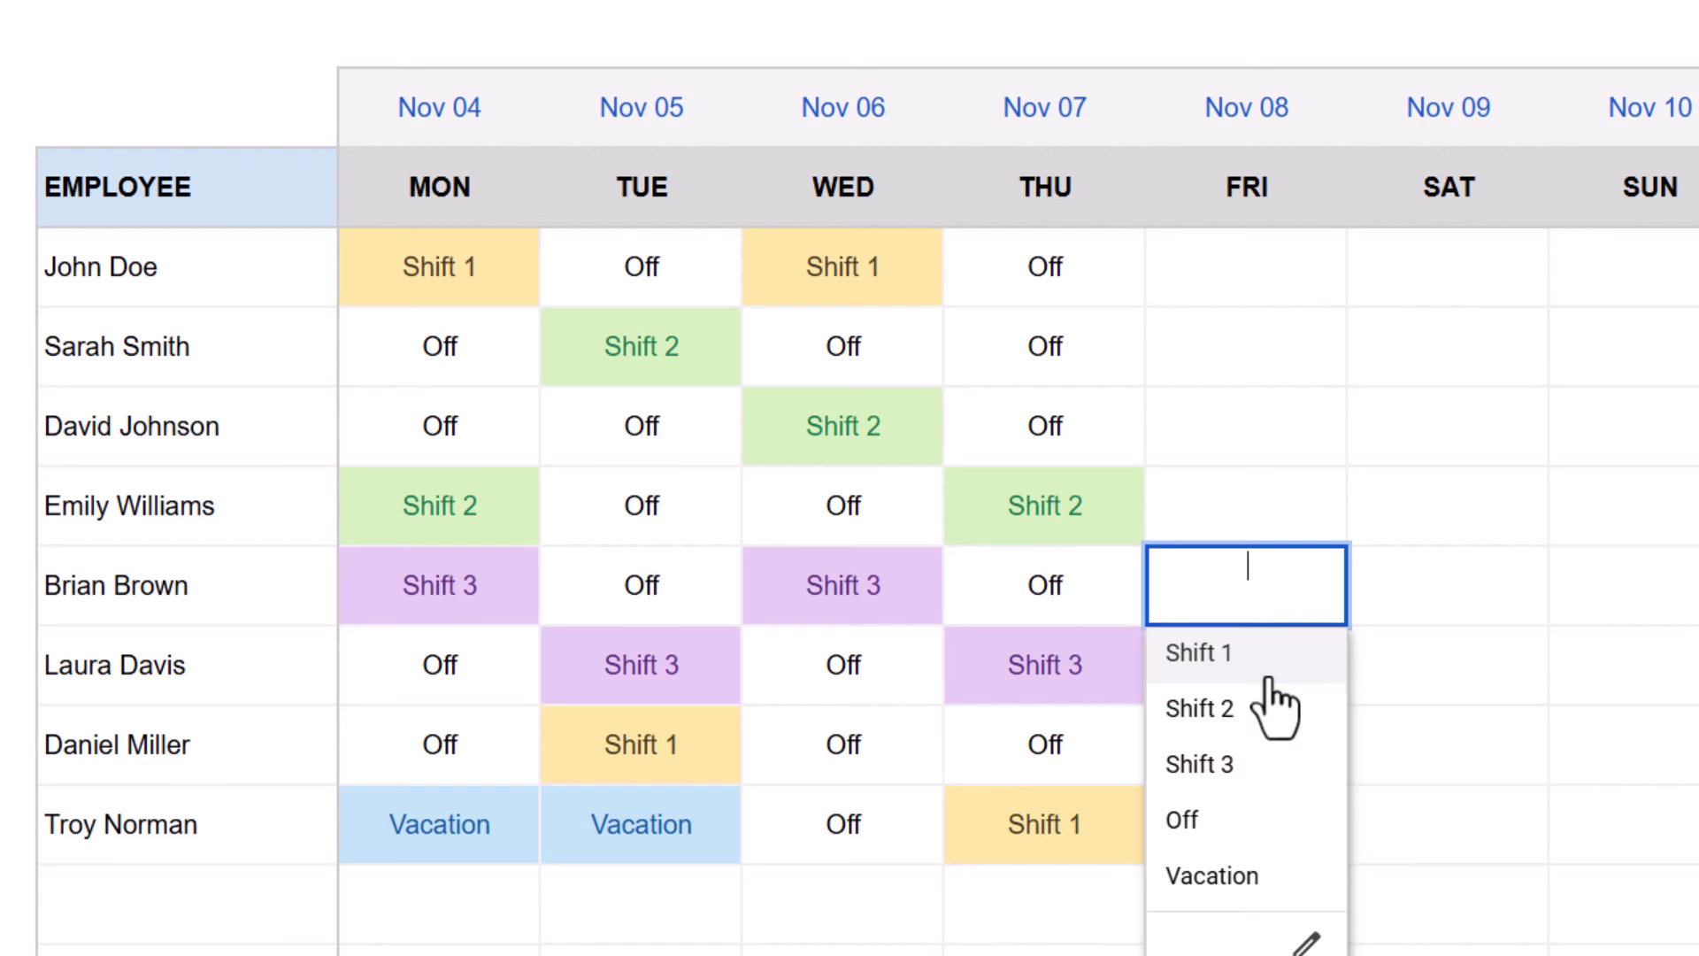
{"action": "key", "text": "Down"}
{"action": "key", "text": "Down"}
{"action": "key", "text": "Return"}
{"action": "double_click", "coordinate": [1278, 452]}
{"action": "left_click", "coordinate": [1274, 546]}
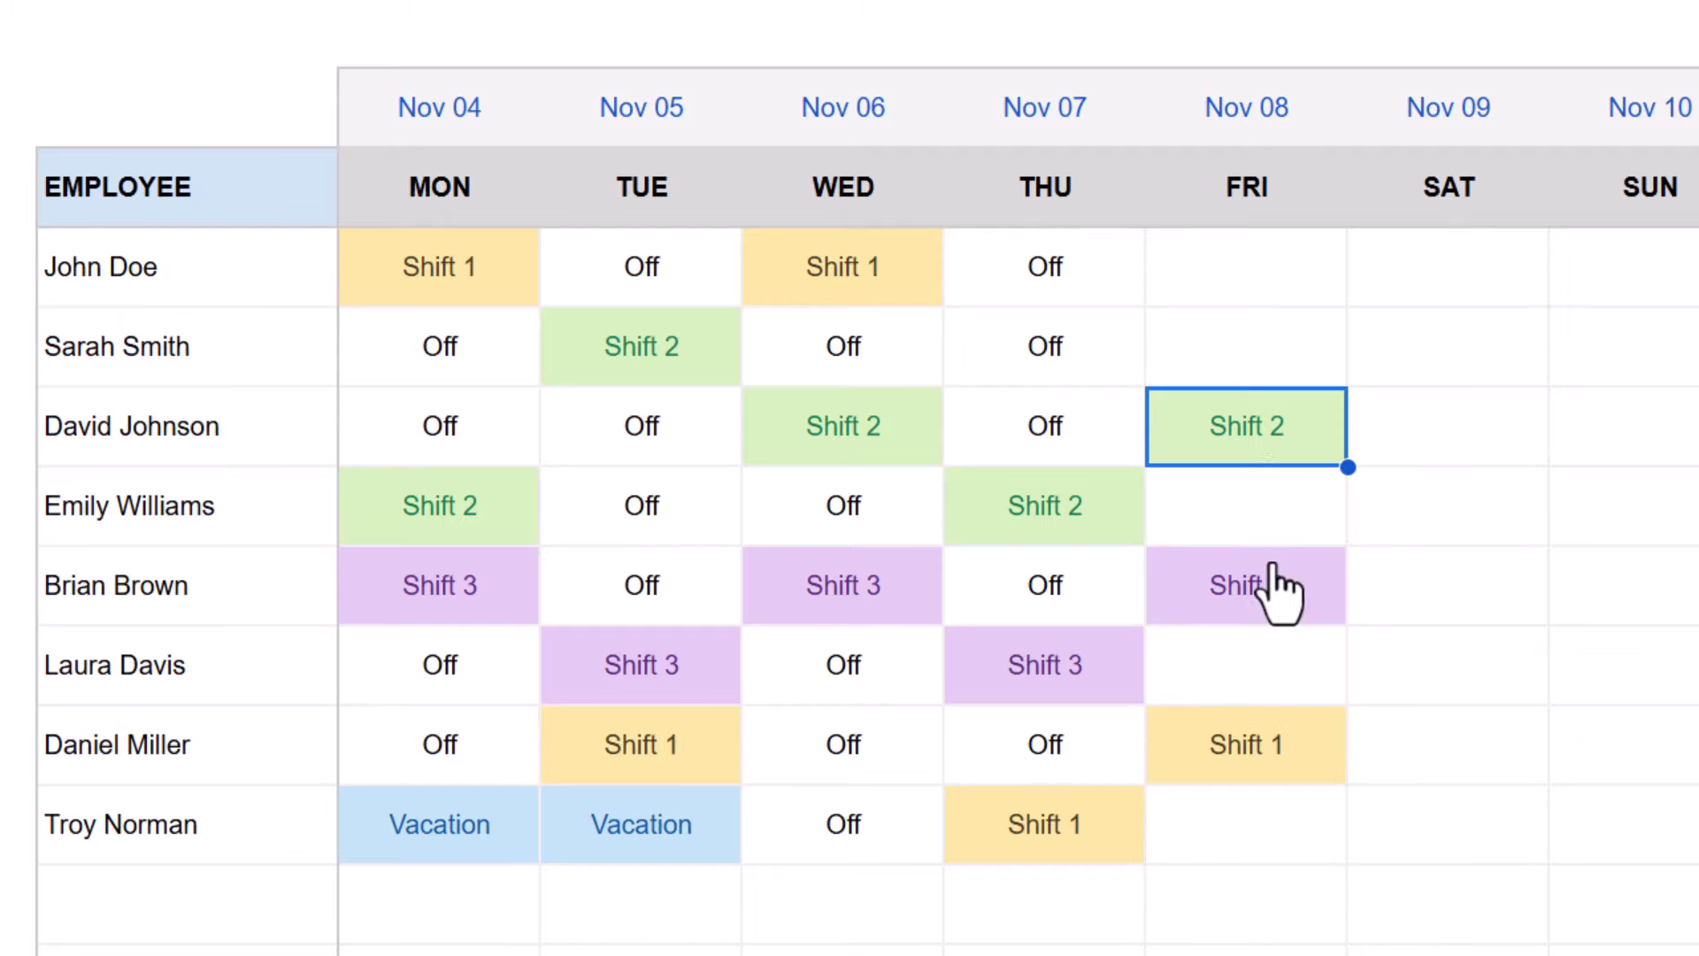
Set the remaining Friday cells to Off, Off and Vacation
{"action": "left_click", "coordinate": [1256, 276]}
{"action": "left_click", "coordinate": [1256, 276]}
{"action": "left_click", "coordinate": [1239, 500]}
{"action": "double_click", "coordinate": [1247, 346]}
{"action": "left_click", "coordinate": [1239, 581]}
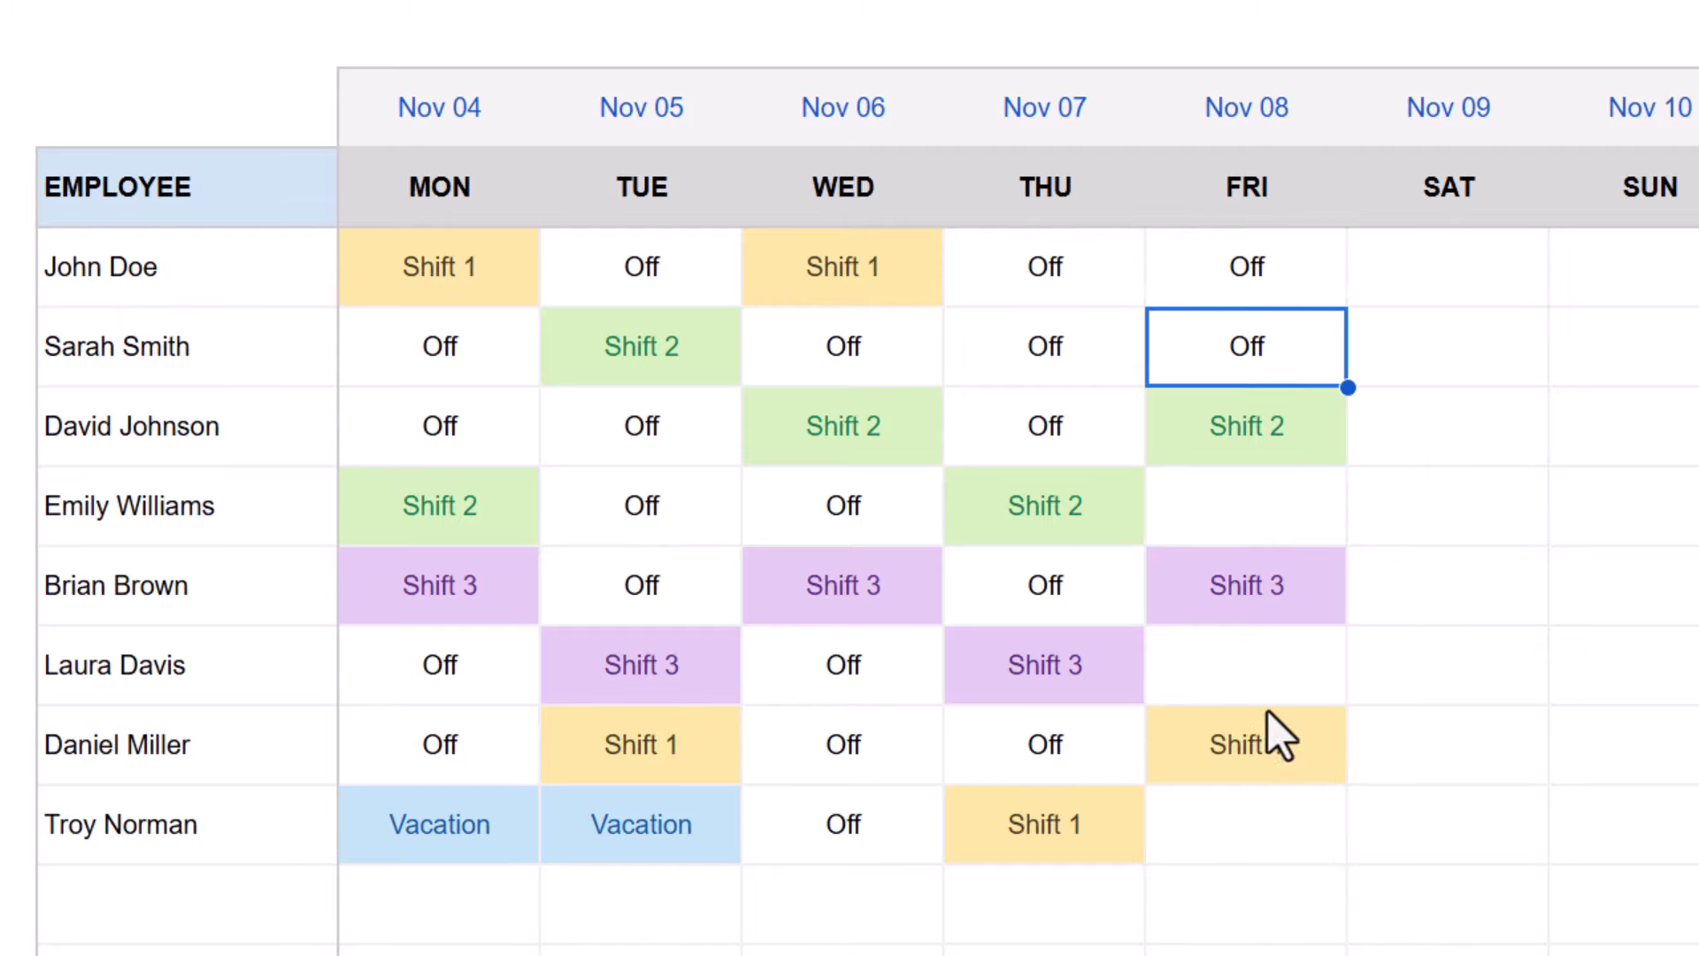
{"action": "double_click", "coordinate": [1247, 824]}
{"action": "left_click", "coordinate": [976, 935]}
{"action": "double_click", "coordinate": [1013, 455]}
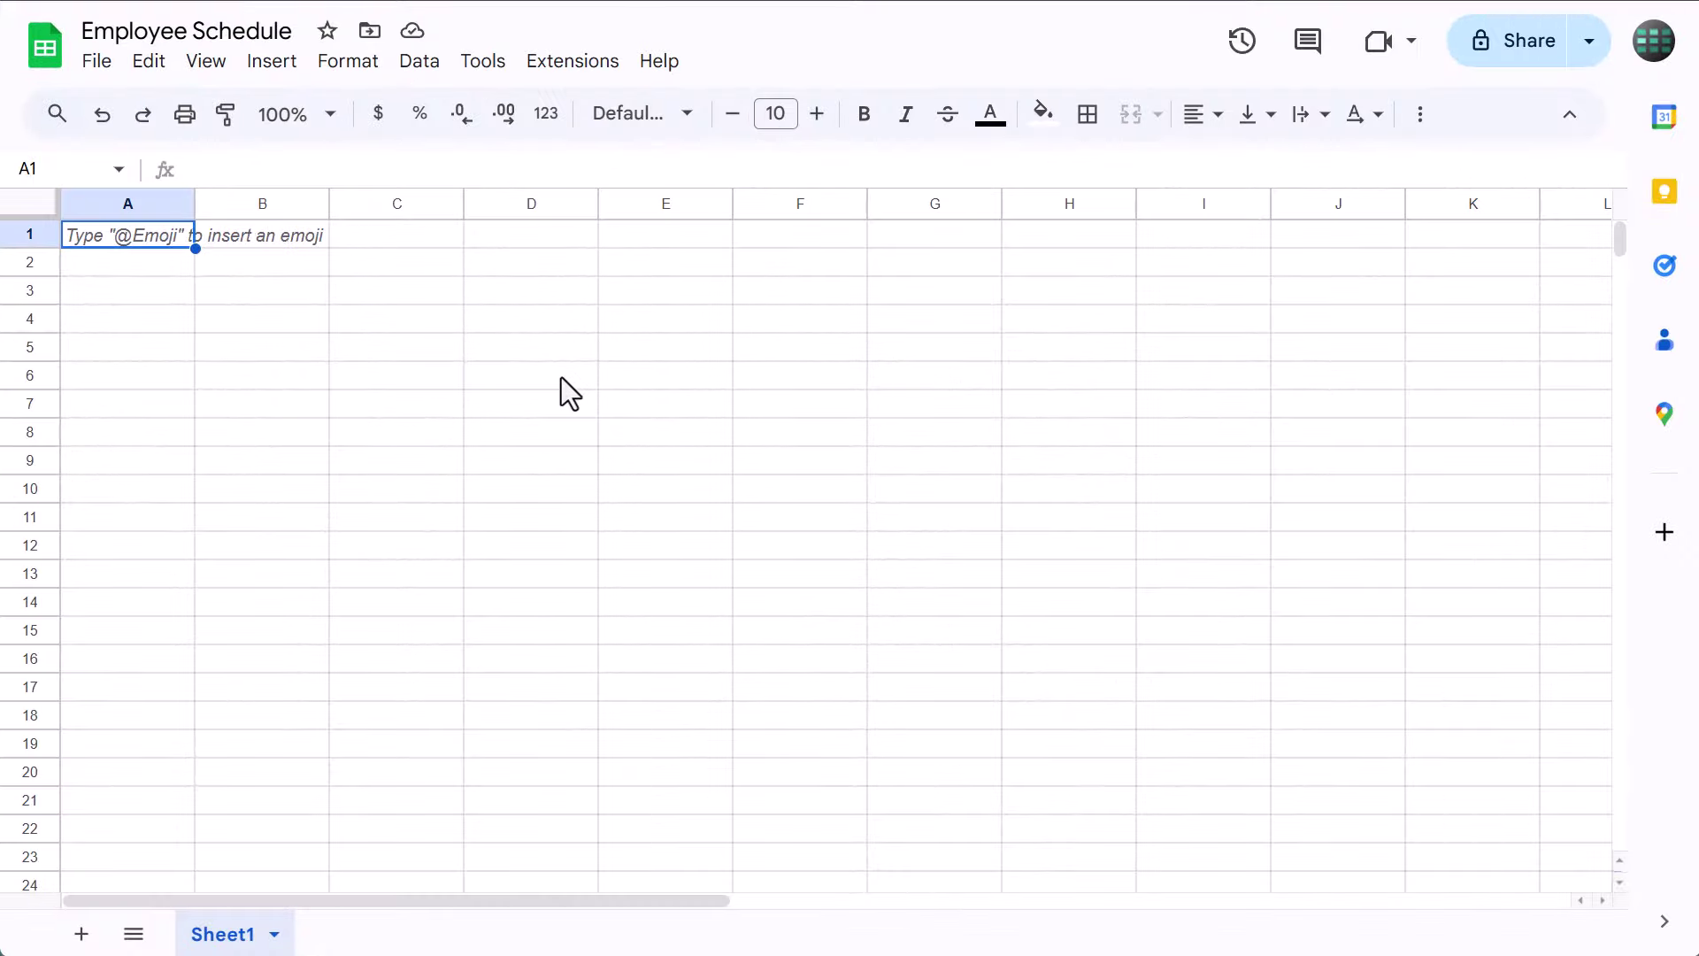
Delete the unused columns L through Z
{"action": "scroll", "coordinate": [561, 377], "scroll_direction": "right", "scroll_amount": 2}
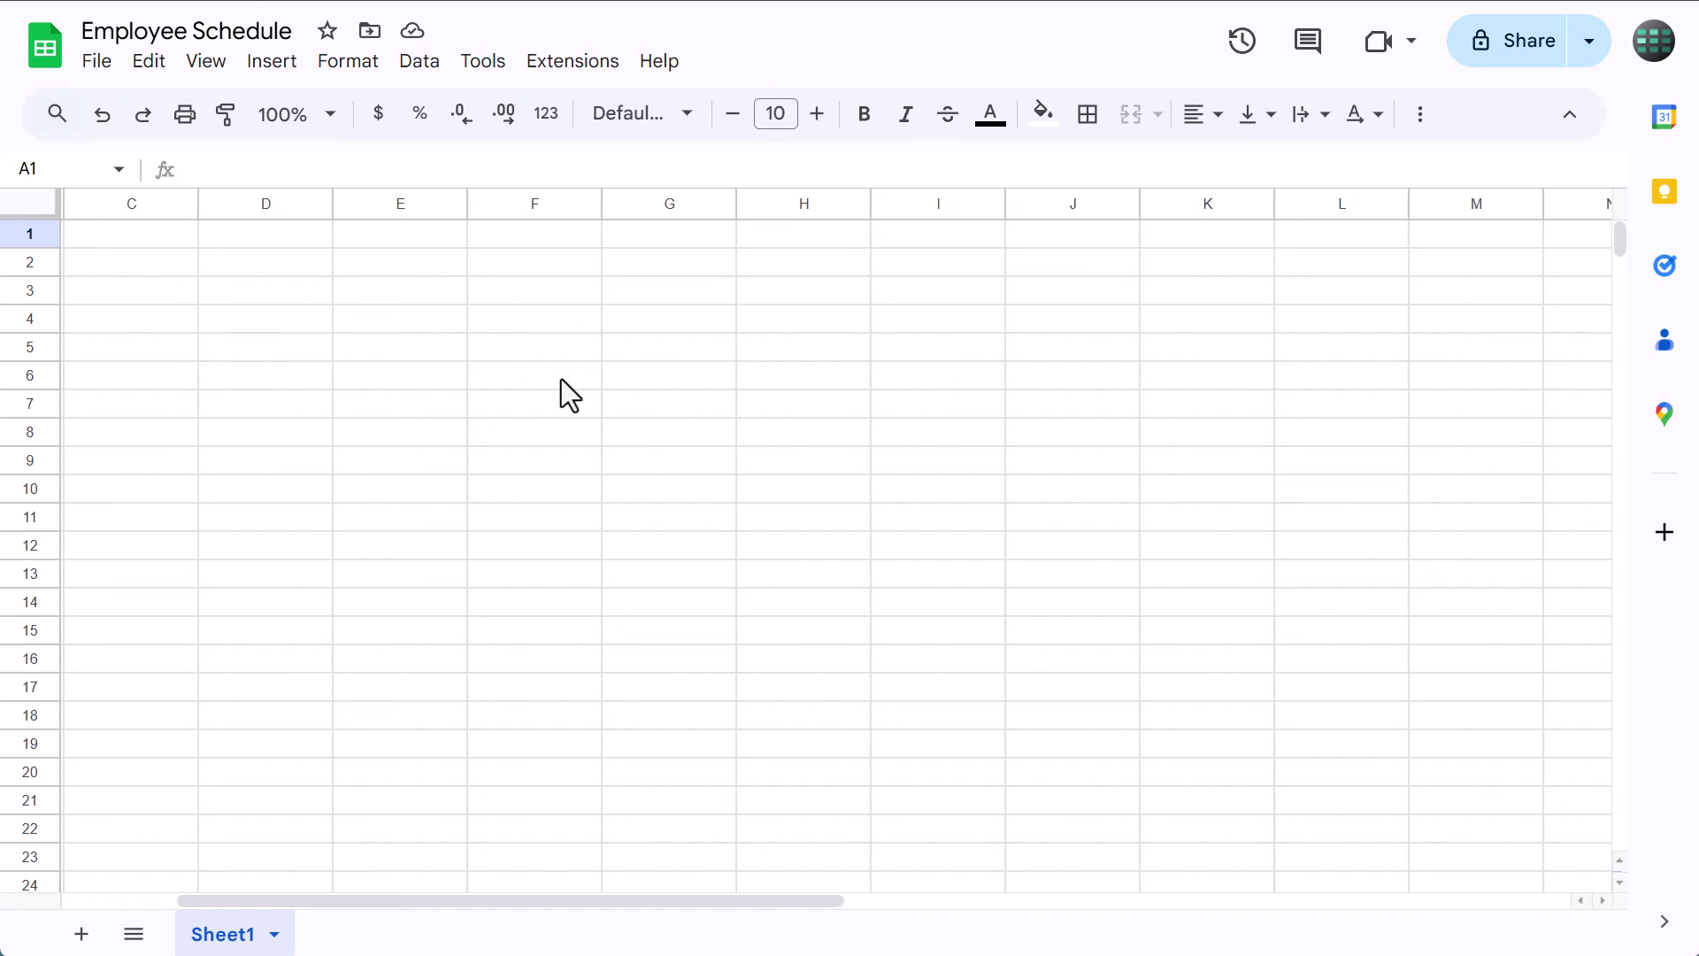
{"action": "left_click_drag", "start_coordinate": [1314, 222], "coordinate": [1650, 228]}
{"action": "right_click", "coordinate": [1418, 202]}
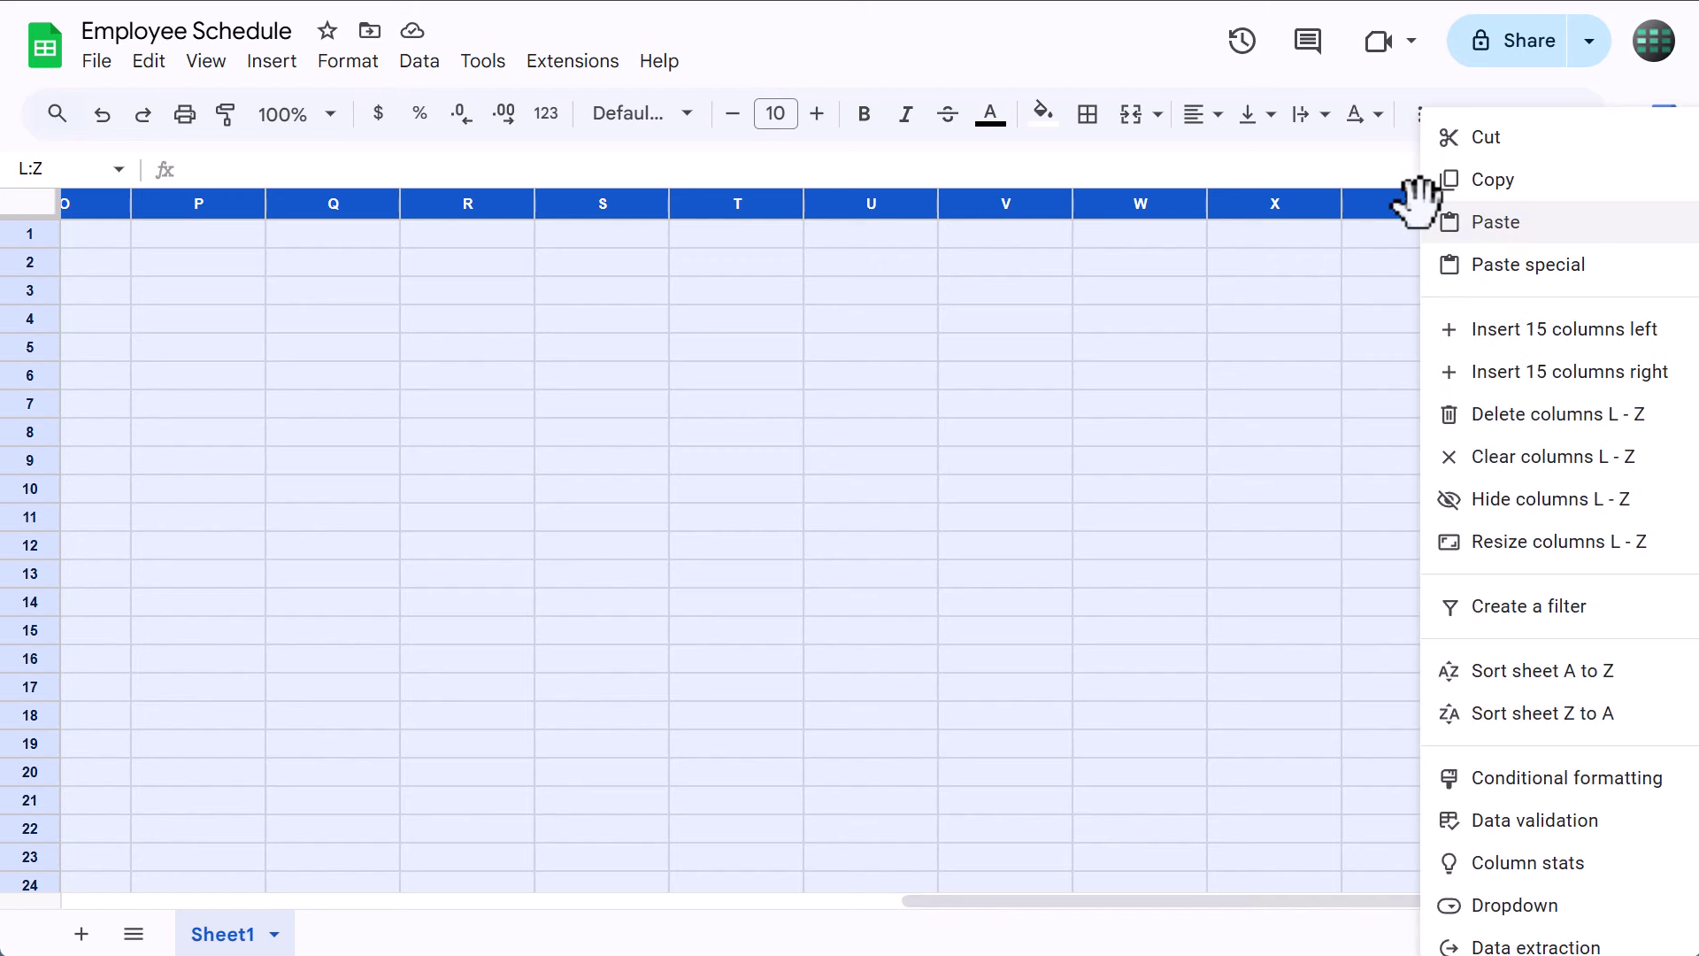
{"action": "left_click", "coordinate": [1521, 433]}
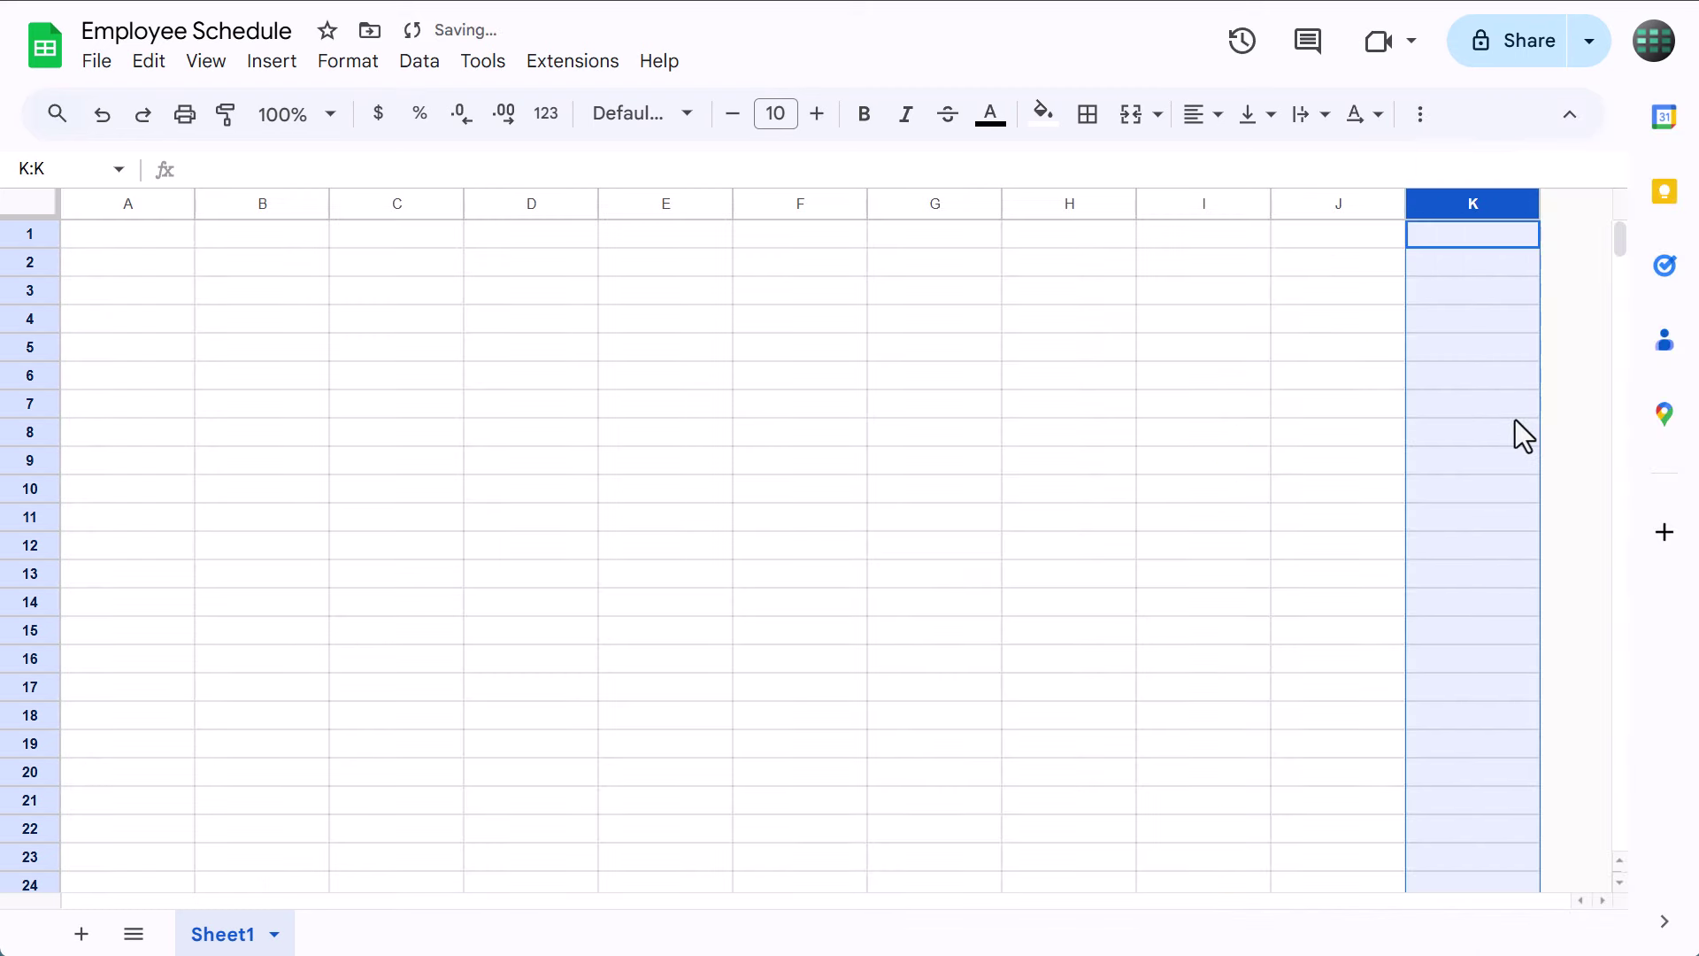
{"action": "left_click", "coordinate": [352, 349]}
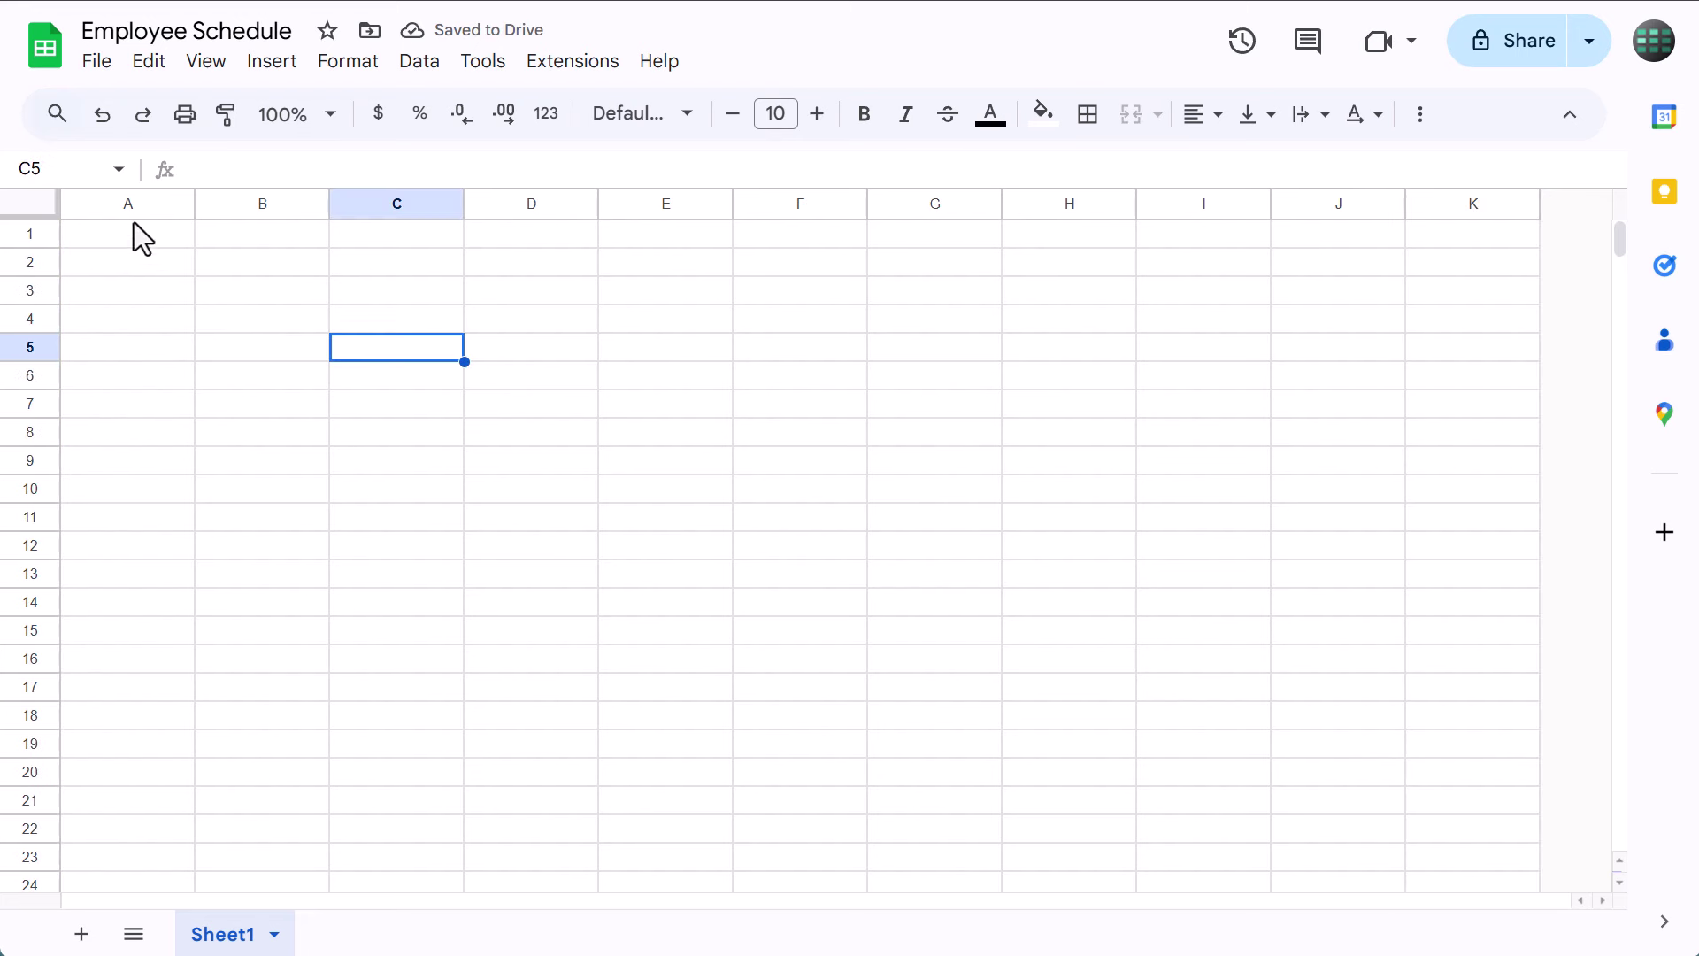
Select rows 17:1000 via the Name box and delete them
{"action": "left_click", "coordinate": [79, 171]}
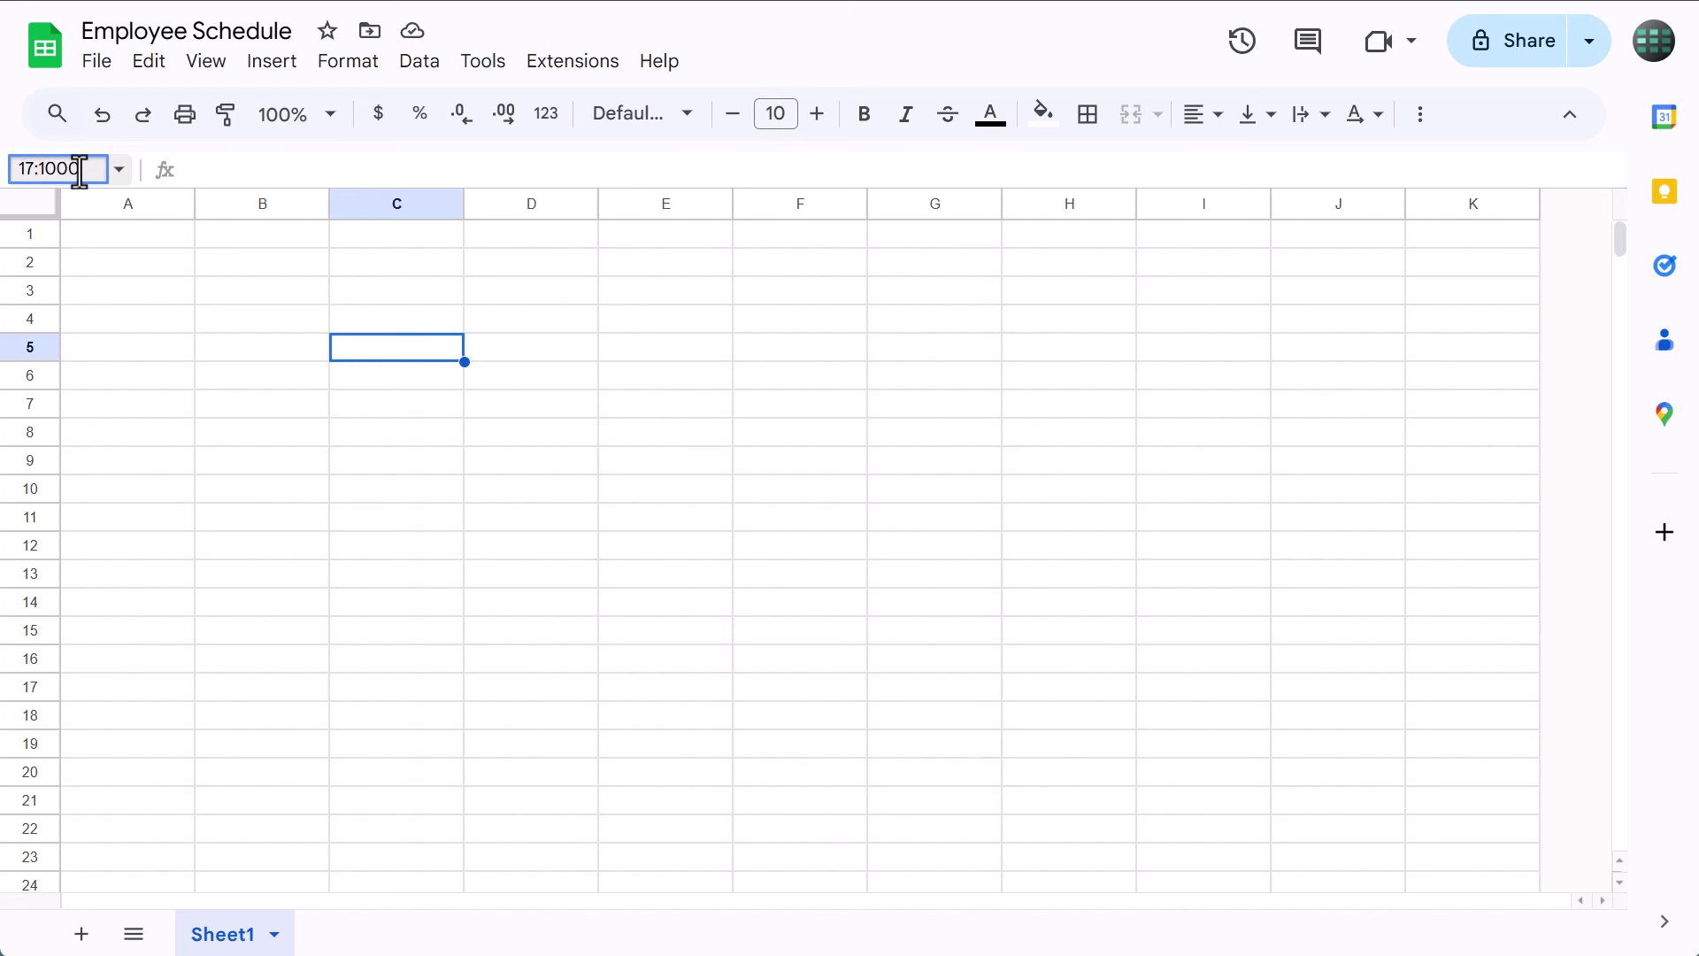
{"action": "key", "text": "Return"}
{"action": "scroll", "coordinate": [232, 469], "scroll_direction": "down", "scroll_amount": 3}
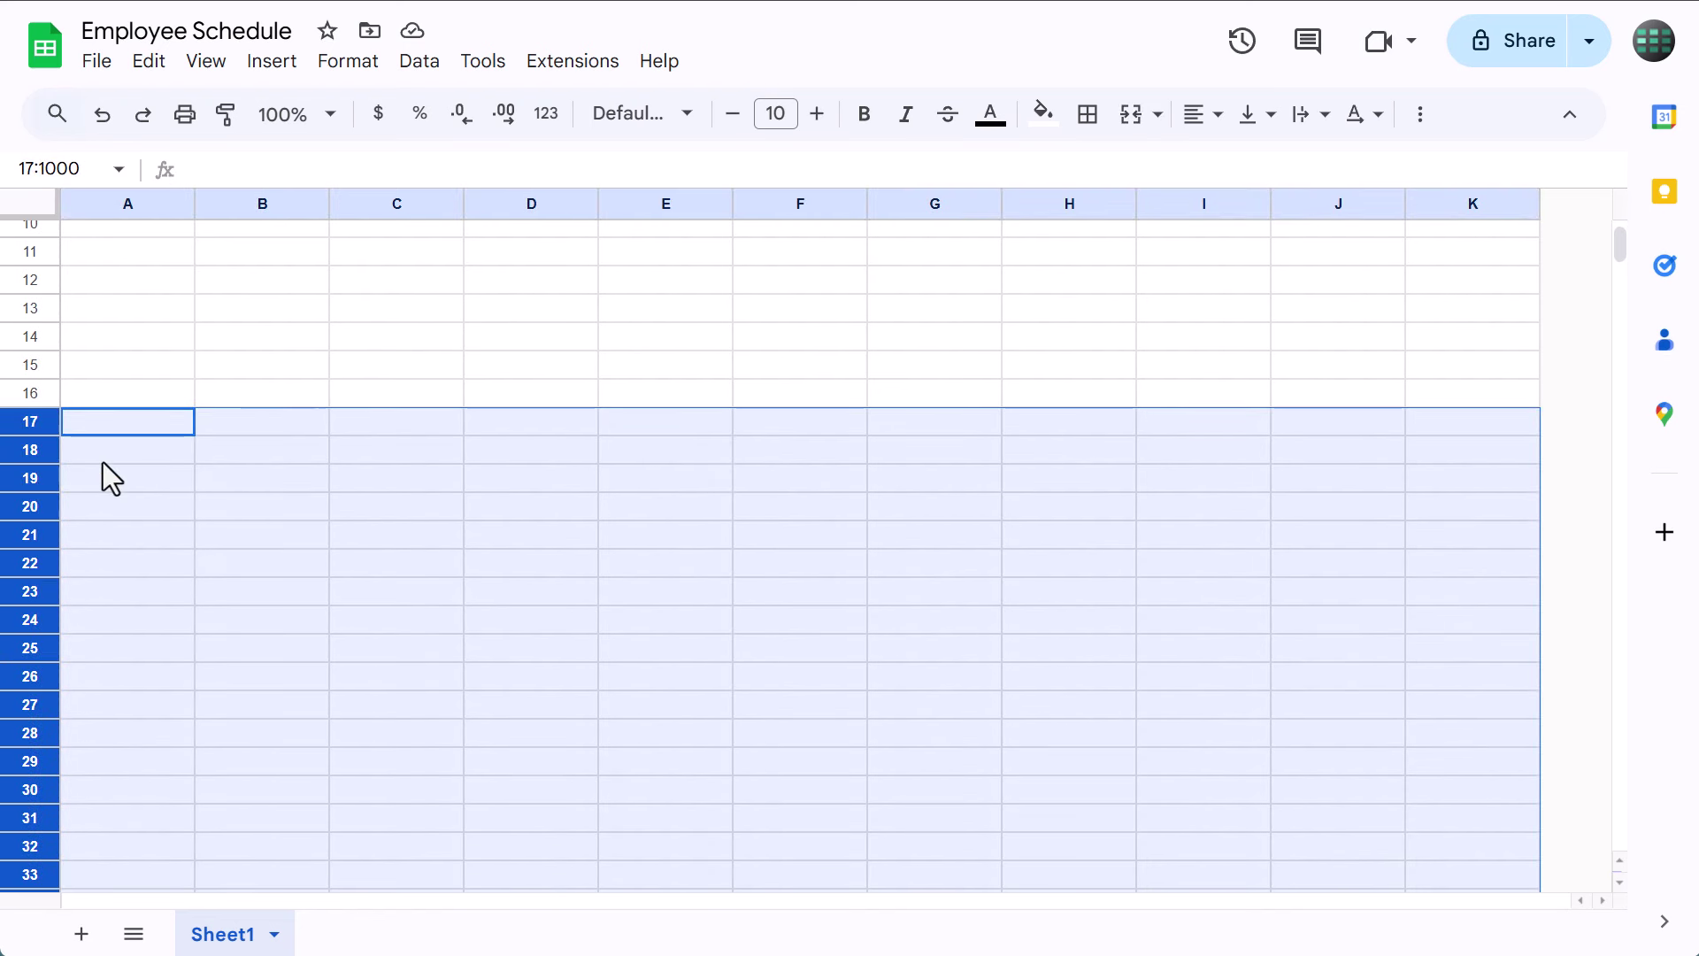
{"action": "right_click", "coordinate": [28, 469]}
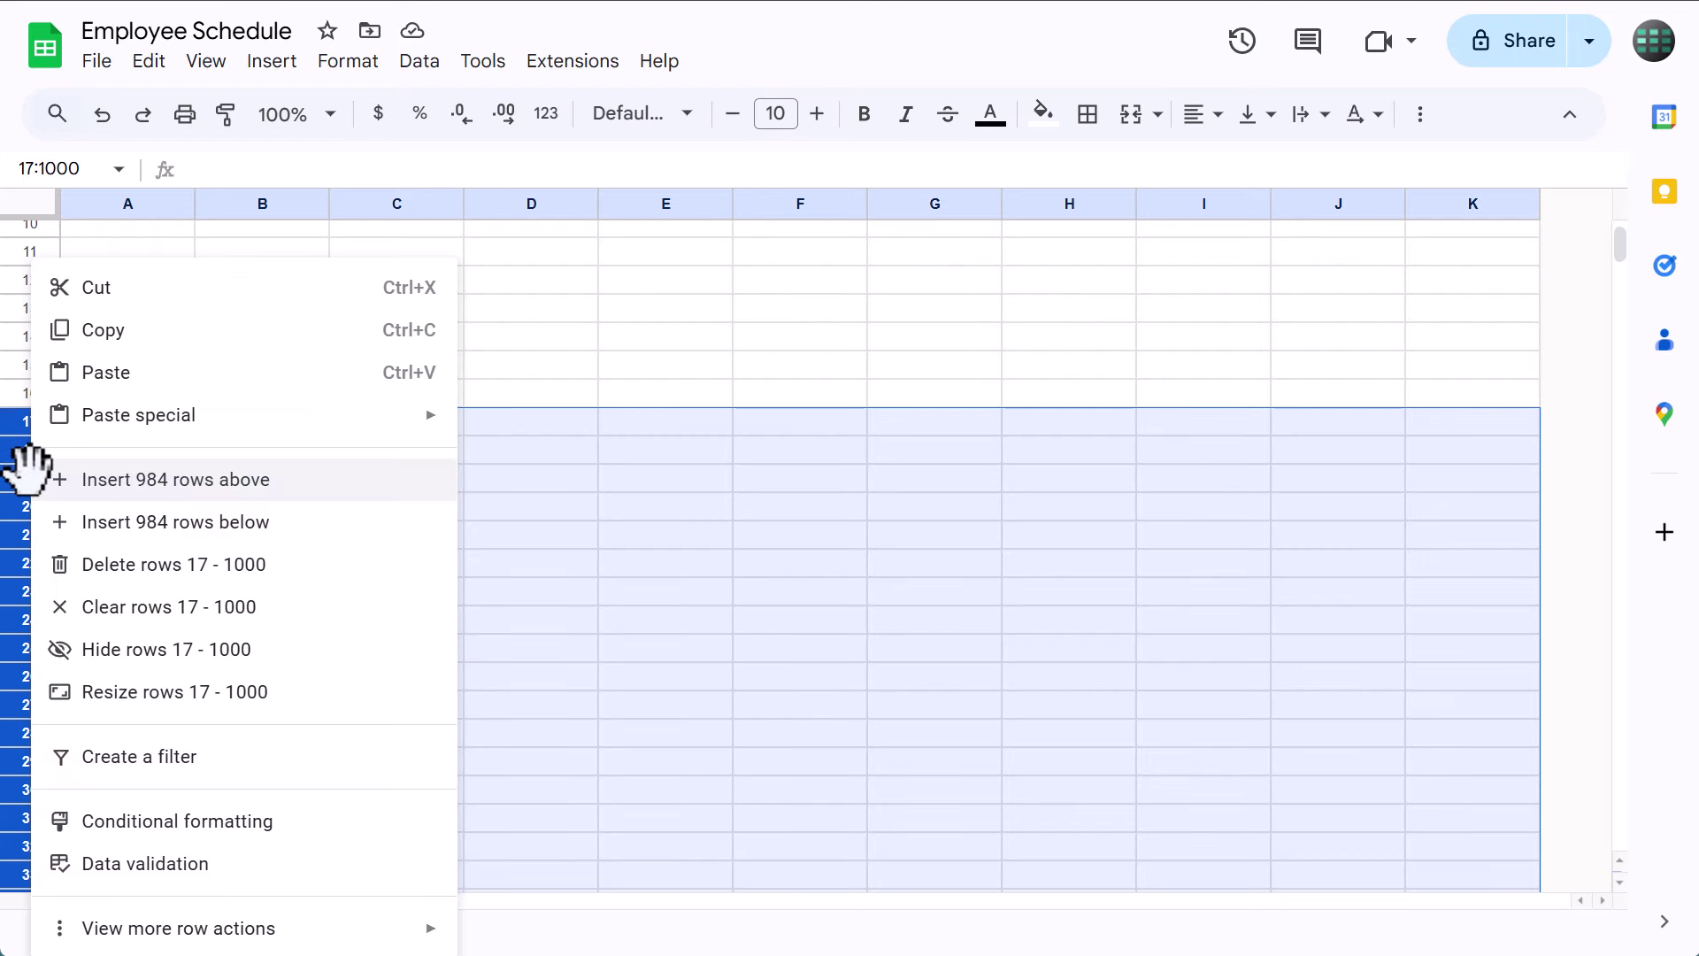
{"action": "left_click", "coordinate": [131, 566]}
{"action": "left_click", "coordinate": [157, 433]}
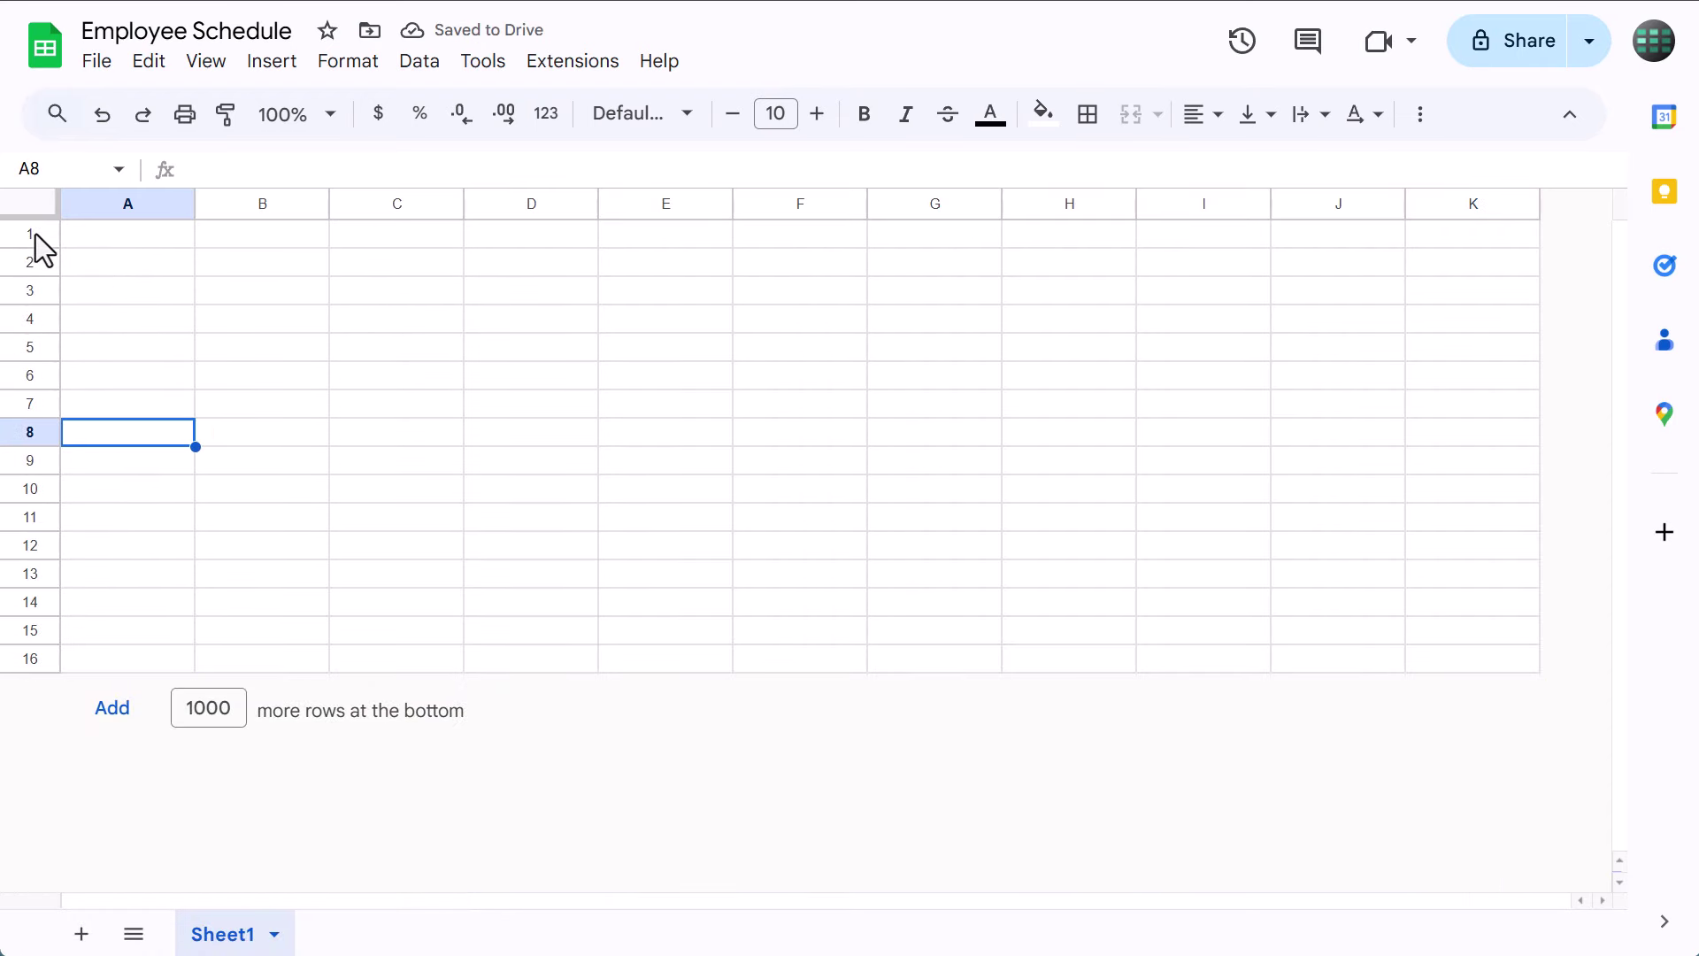
Resize rows 1–16 to a height of 40 pixels
{"action": "left_click_drag", "start_coordinate": [30, 233], "coordinate": [55, 663]}
{"action": "right_click", "coordinate": [35, 349]}
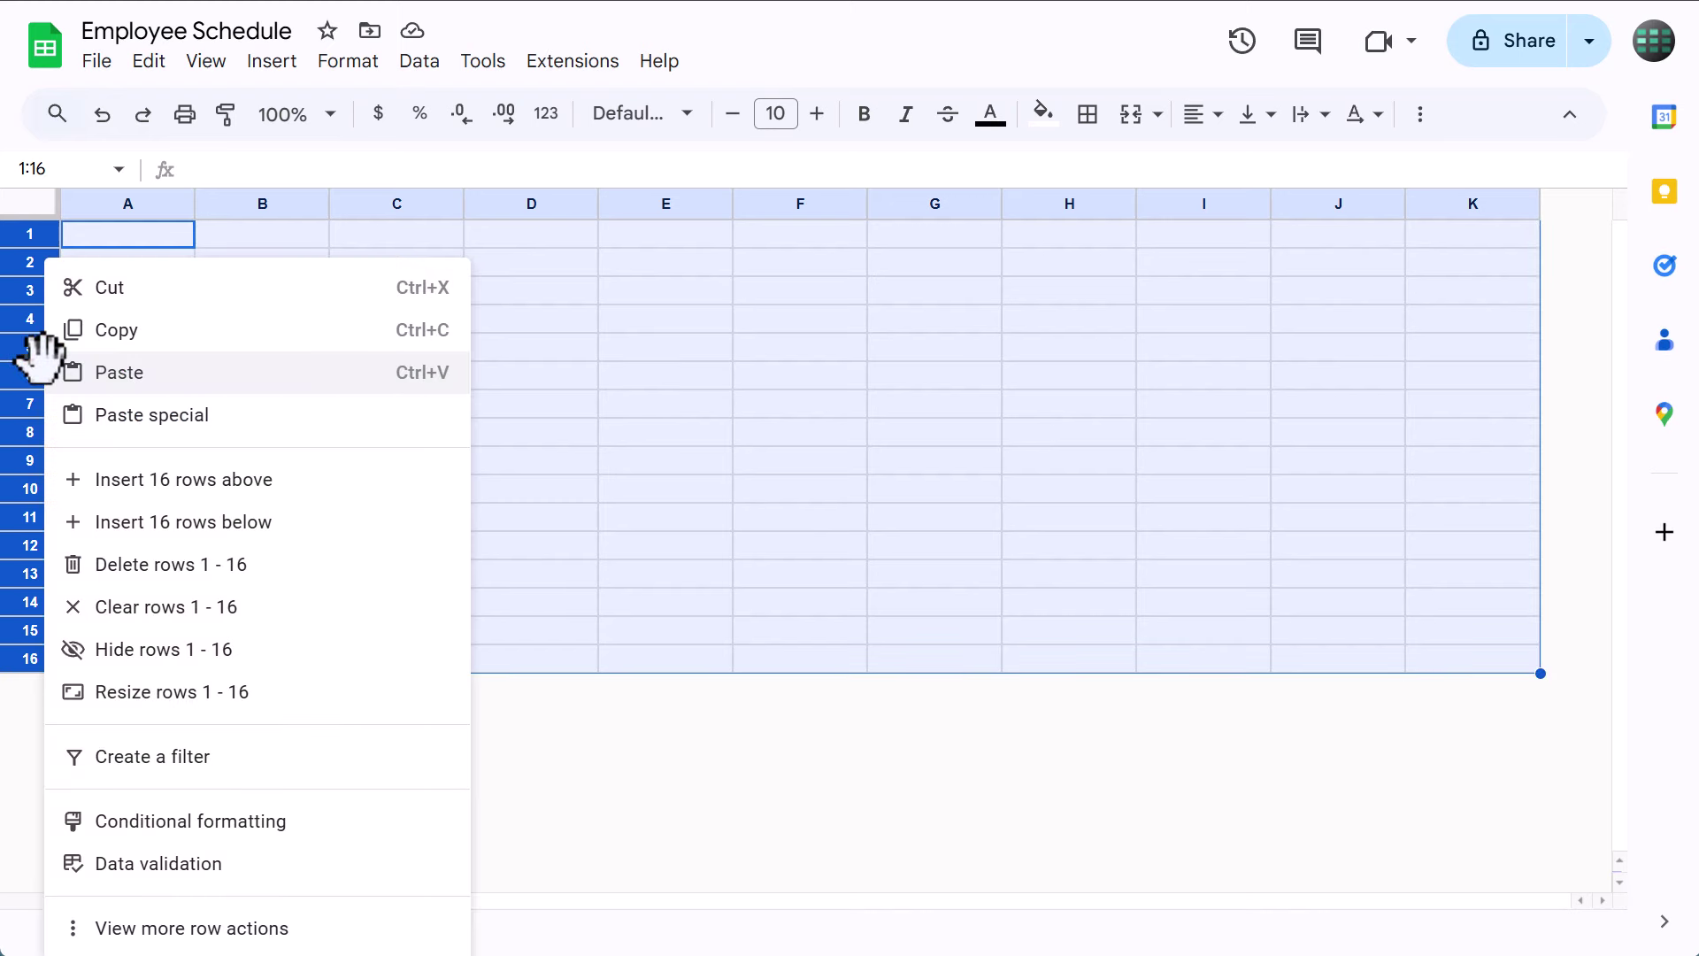
{"action": "left_click", "coordinate": [190, 693]}
{"action": "left_click", "coordinate": [750, 480]}
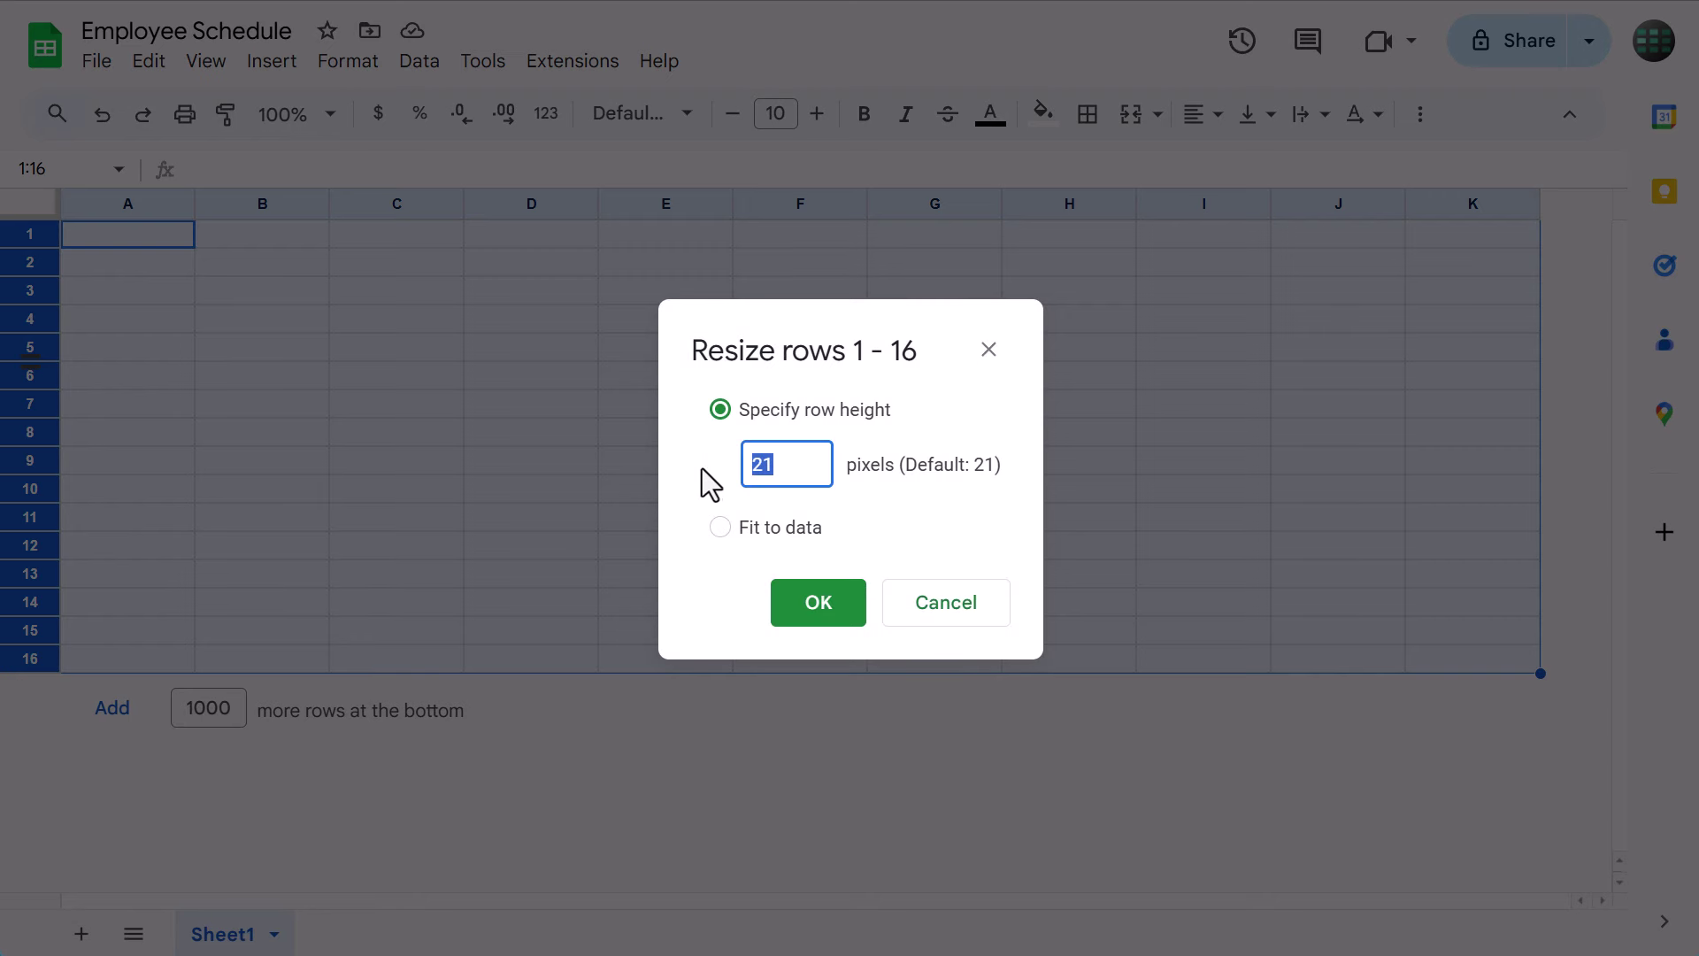
{"action": "type", "text": "60"}
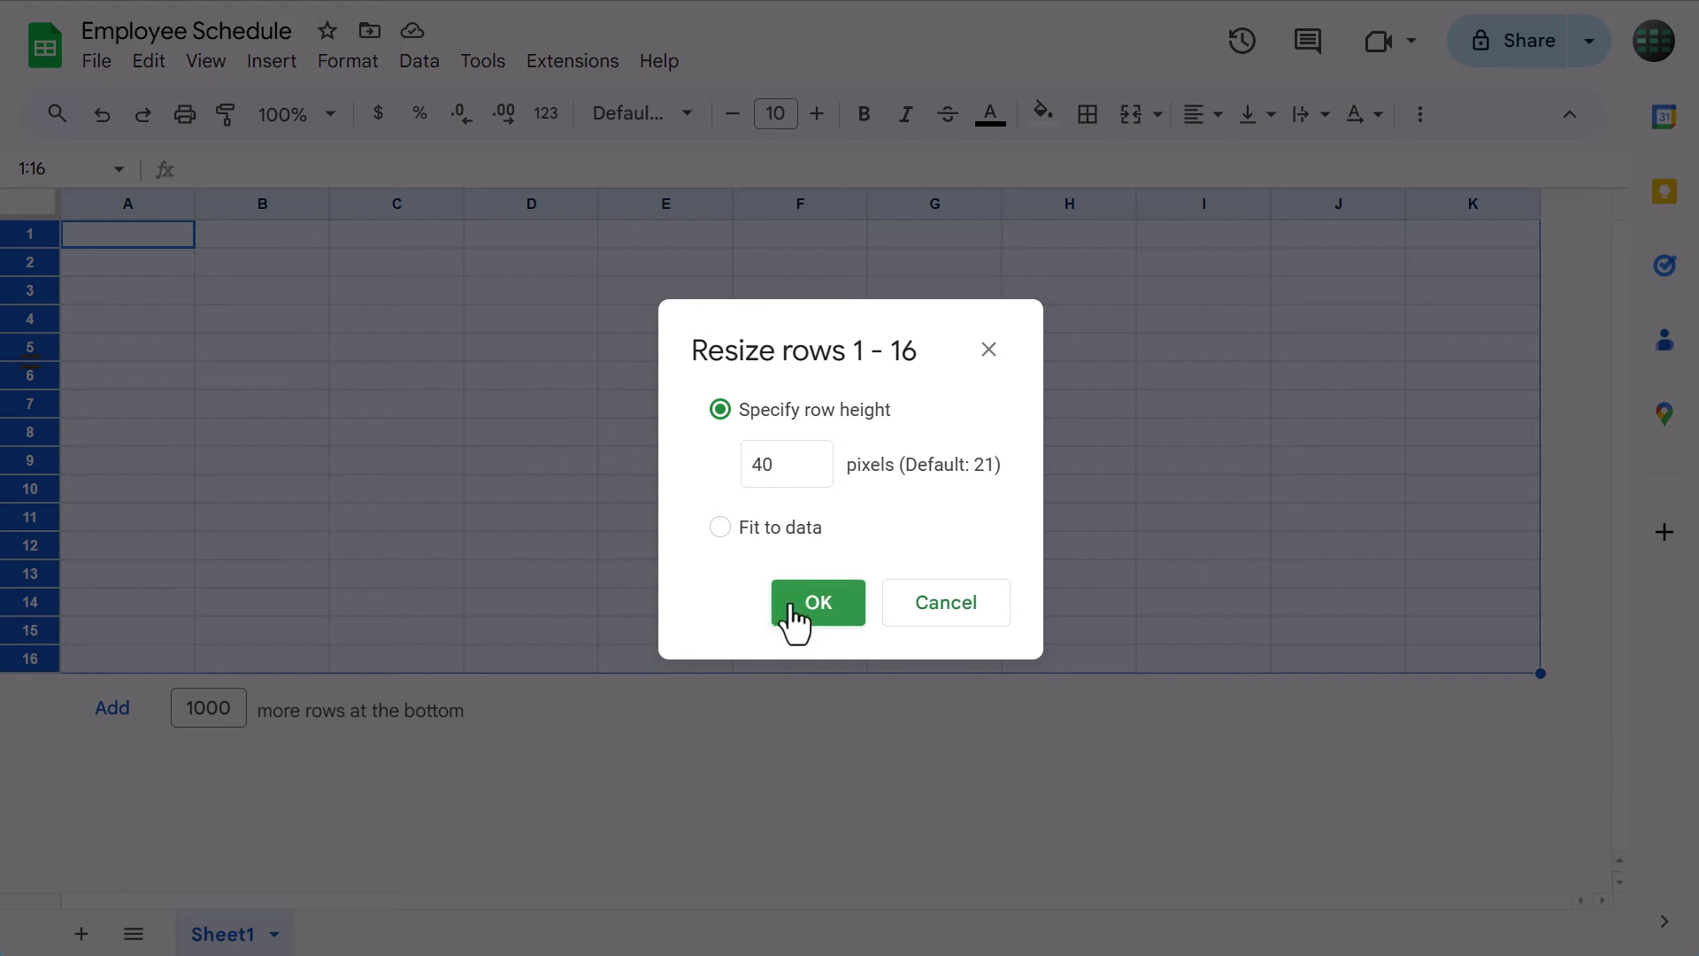
{"action": "left_click", "coordinate": [792, 615]}
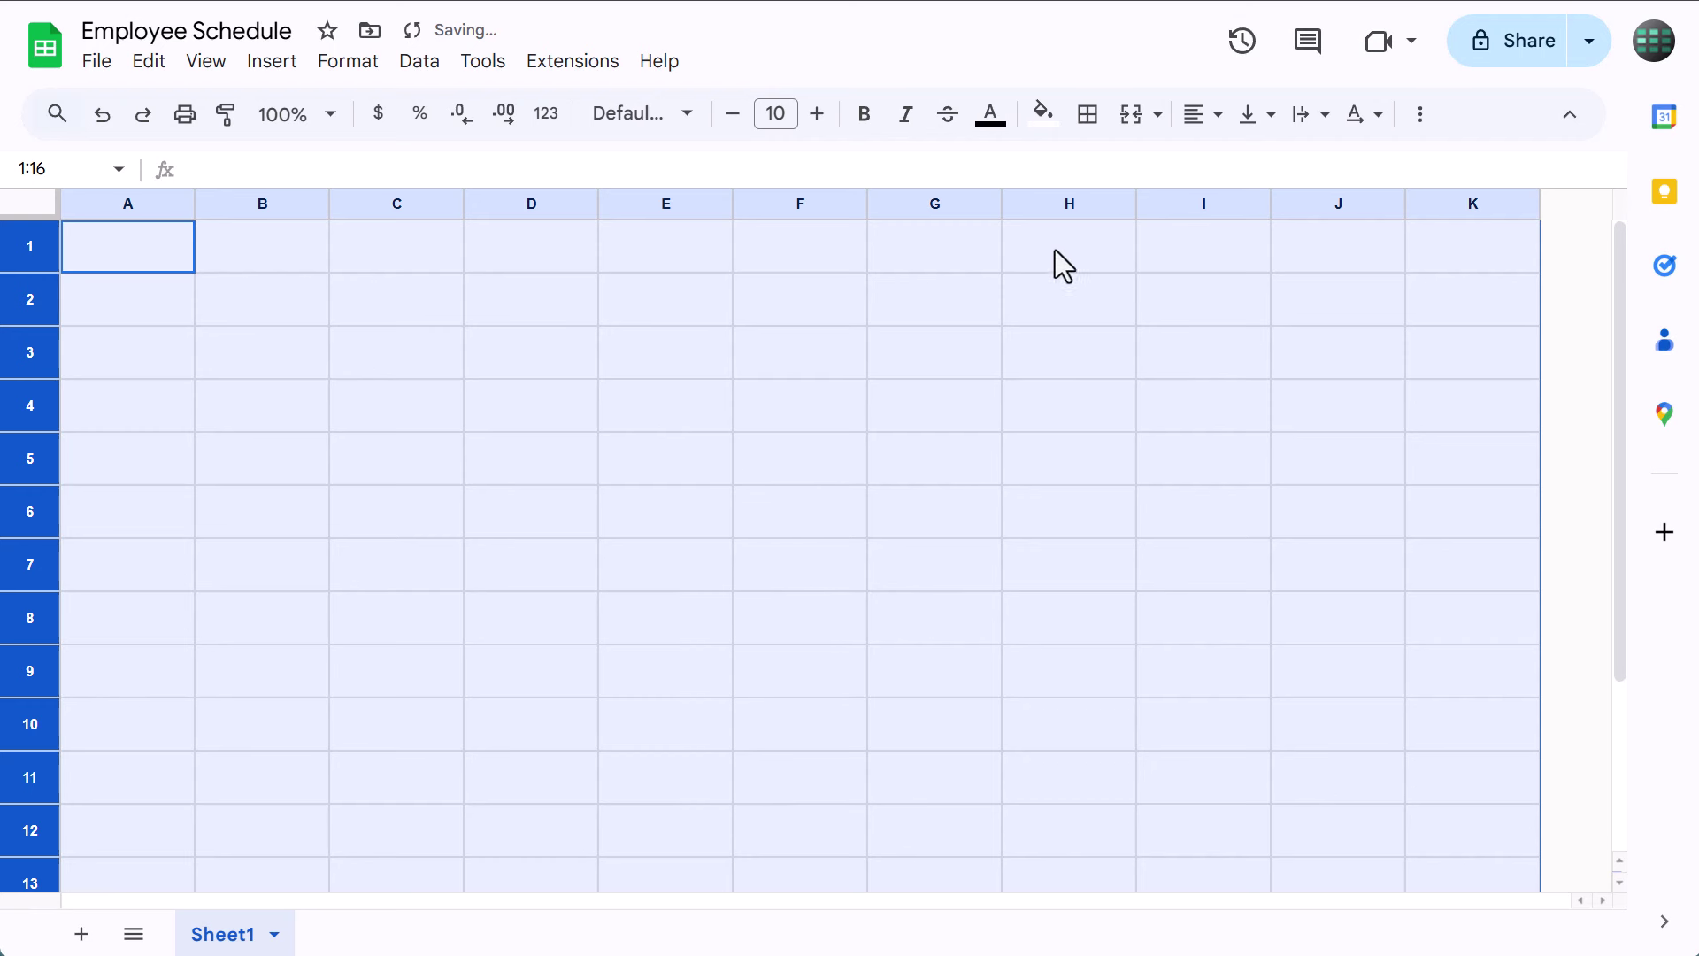
Center the contents of rows 1–16 horizontally and vertically
{"action": "left_click", "coordinate": [1200, 116]}
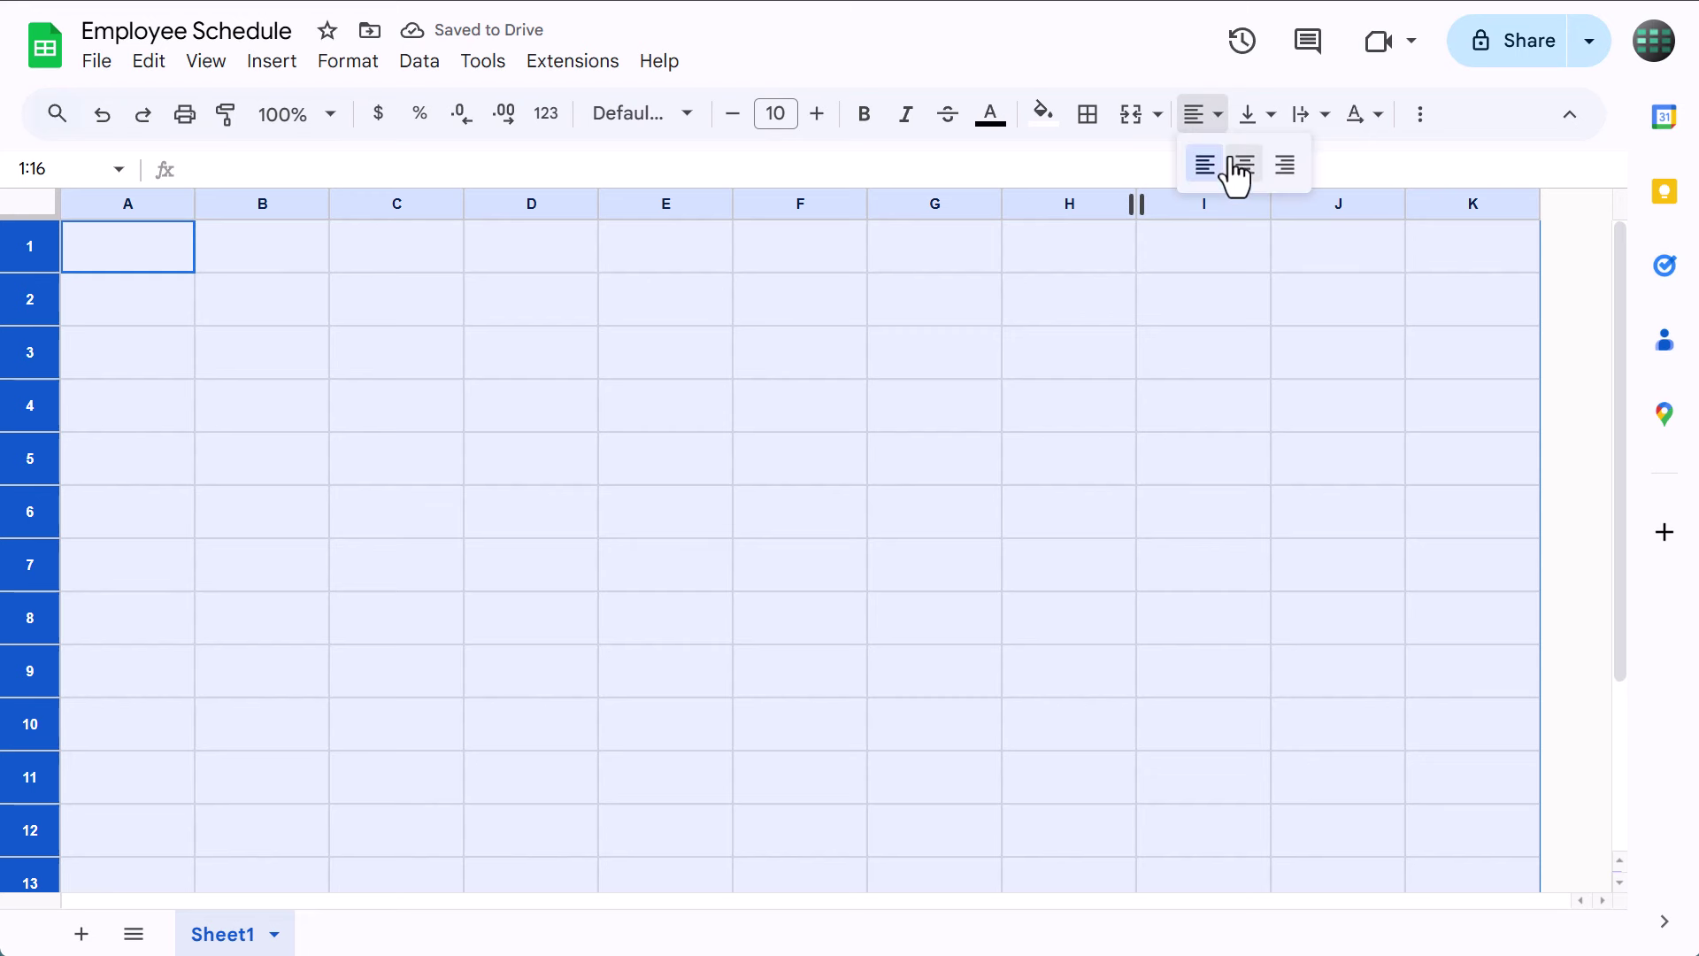
{"action": "left_click", "coordinate": [1245, 165]}
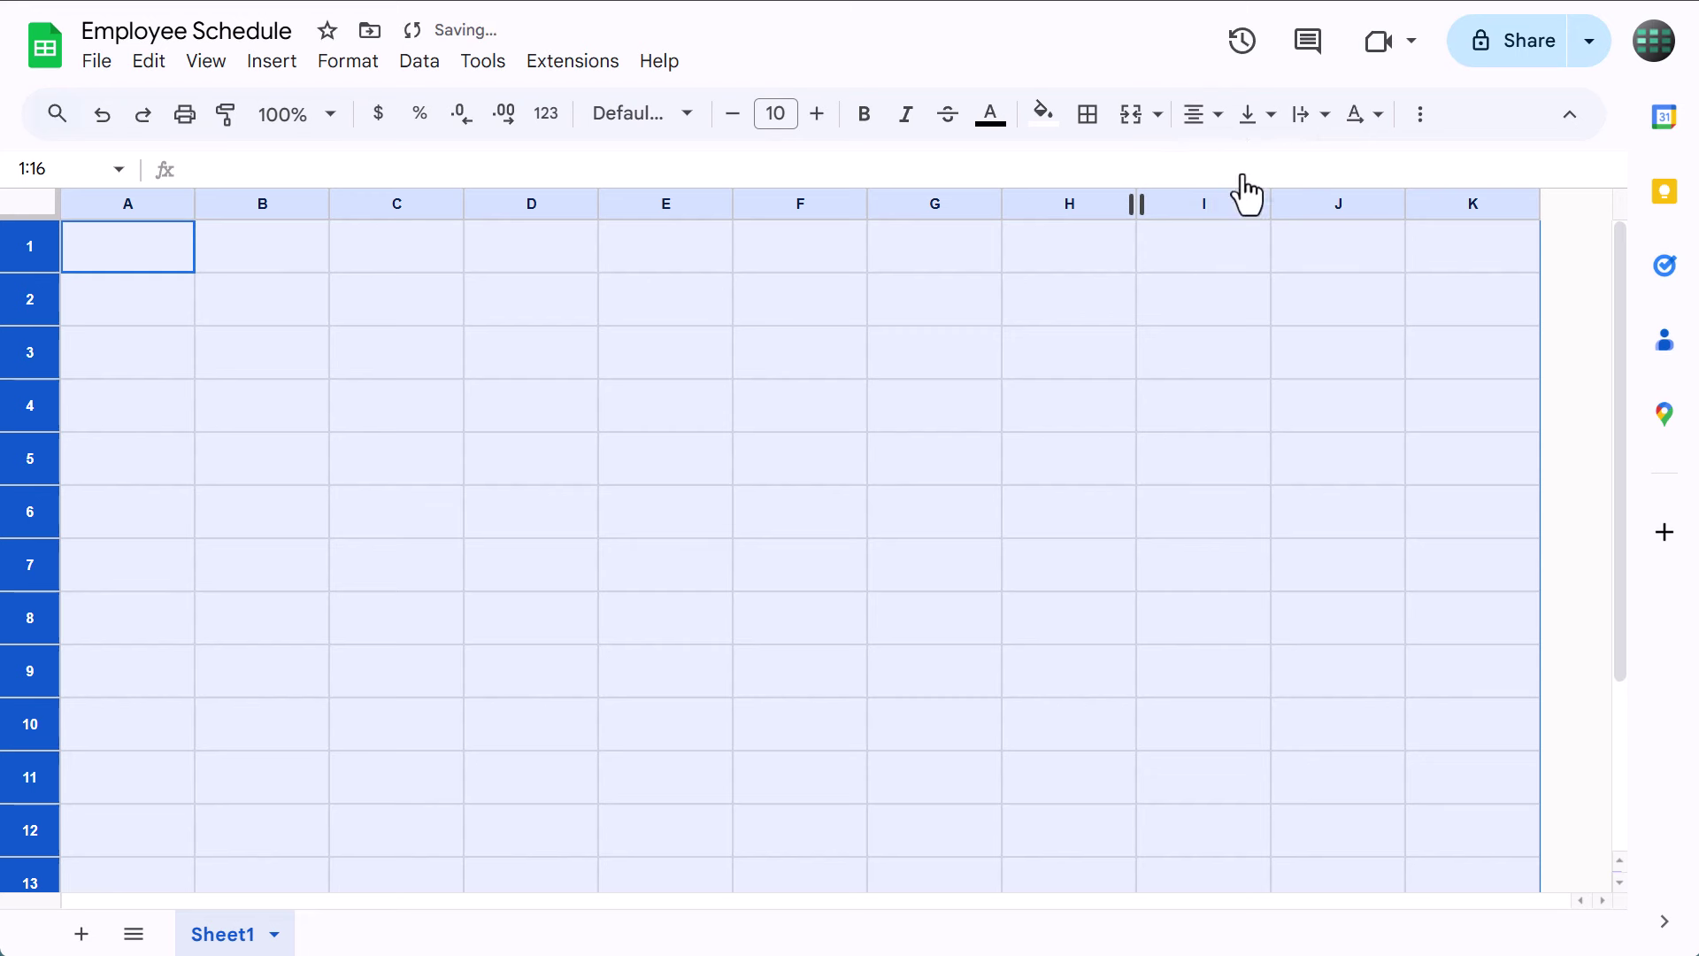
{"action": "left_click", "coordinate": [1251, 126]}
{"action": "left_click", "coordinate": [1297, 165]}
Resize column A to 50 pixels wide
{"action": "left_click", "coordinate": [231, 301]}
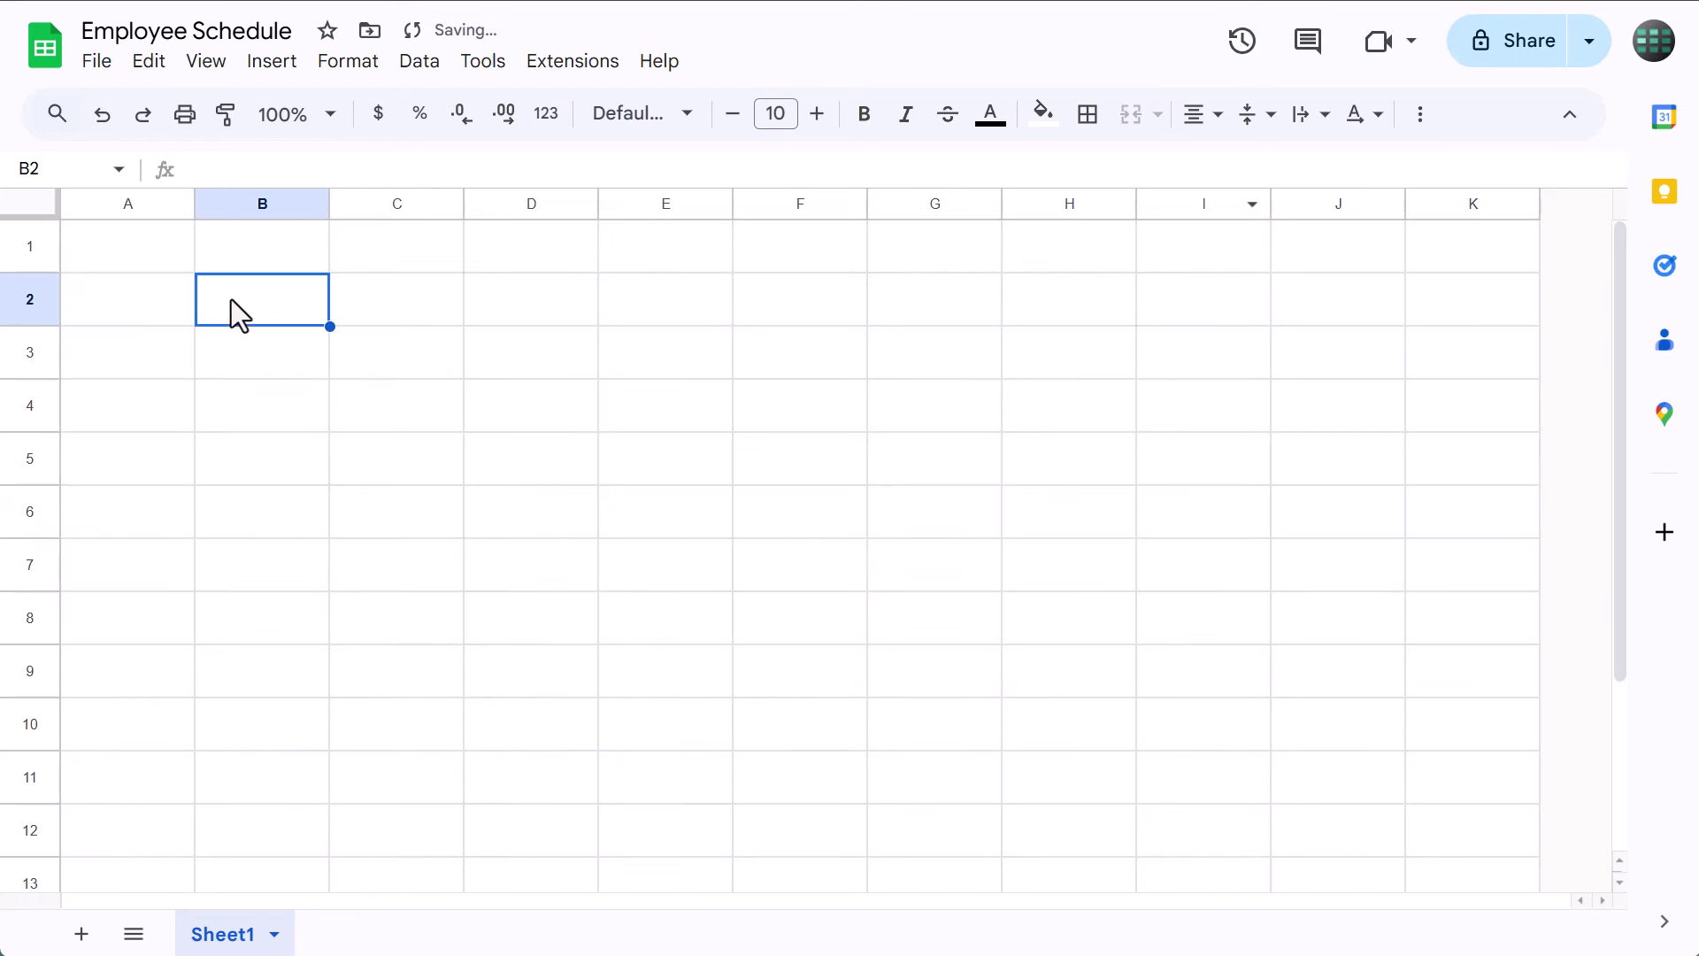
{"action": "left_click", "coordinate": [127, 200]}
{"action": "right_click", "coordinate": [128, 202]}
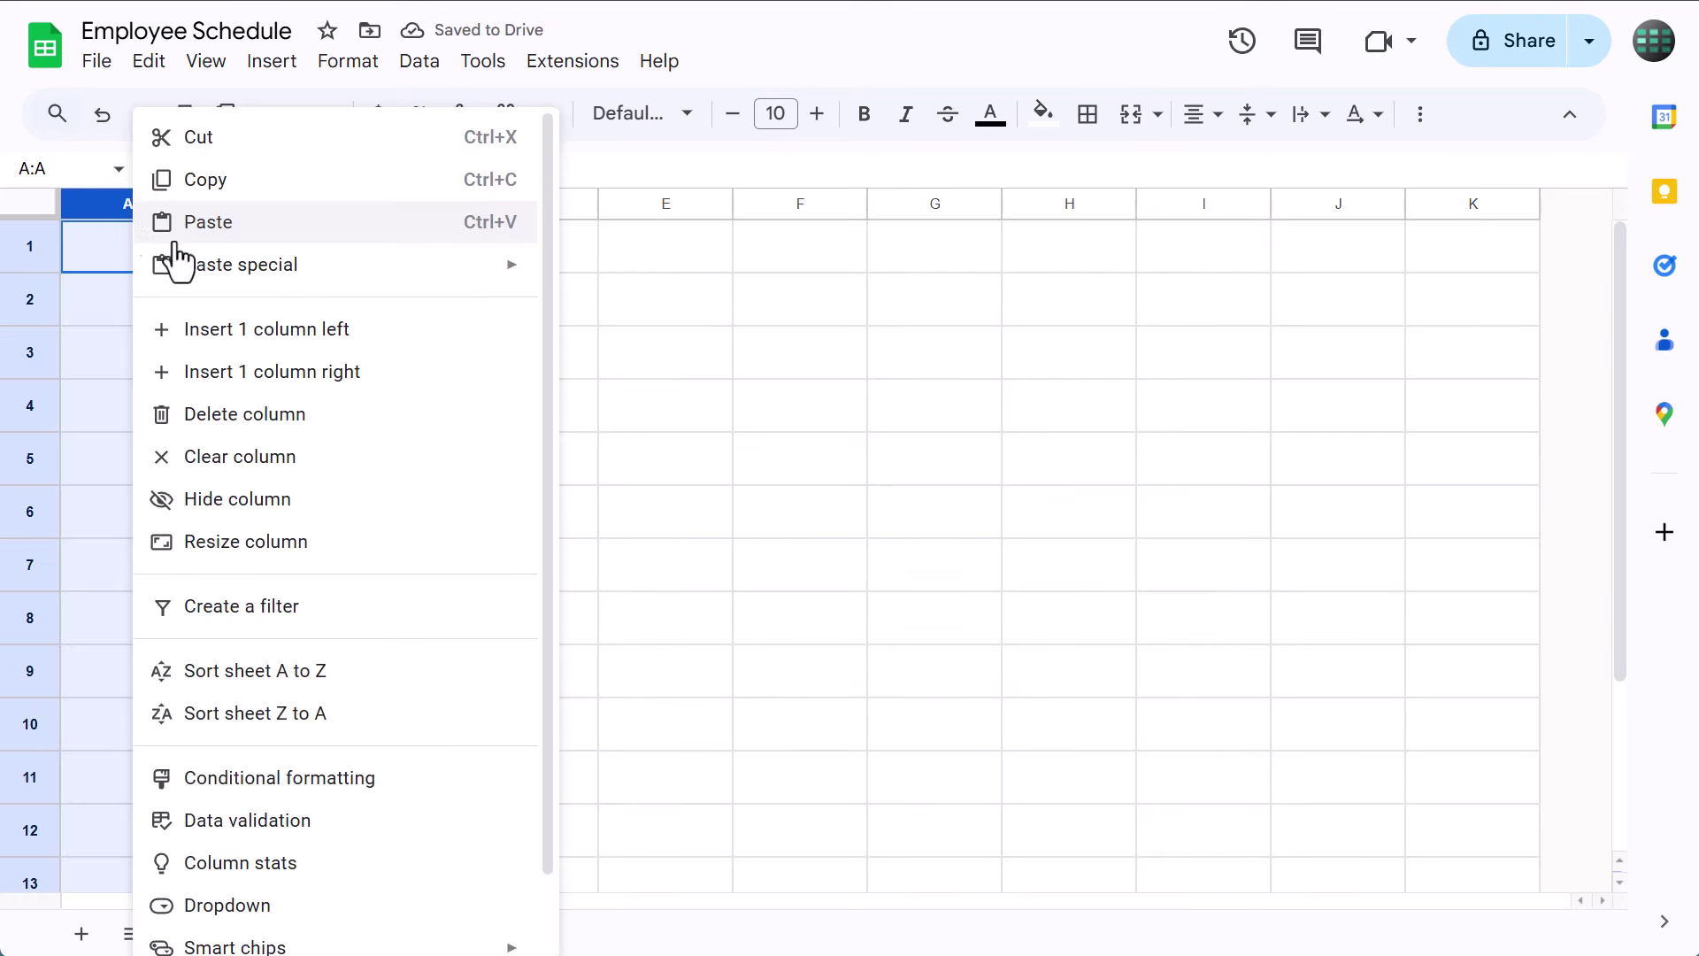
{"action": "left_click", "coordinate": [261, 546]}
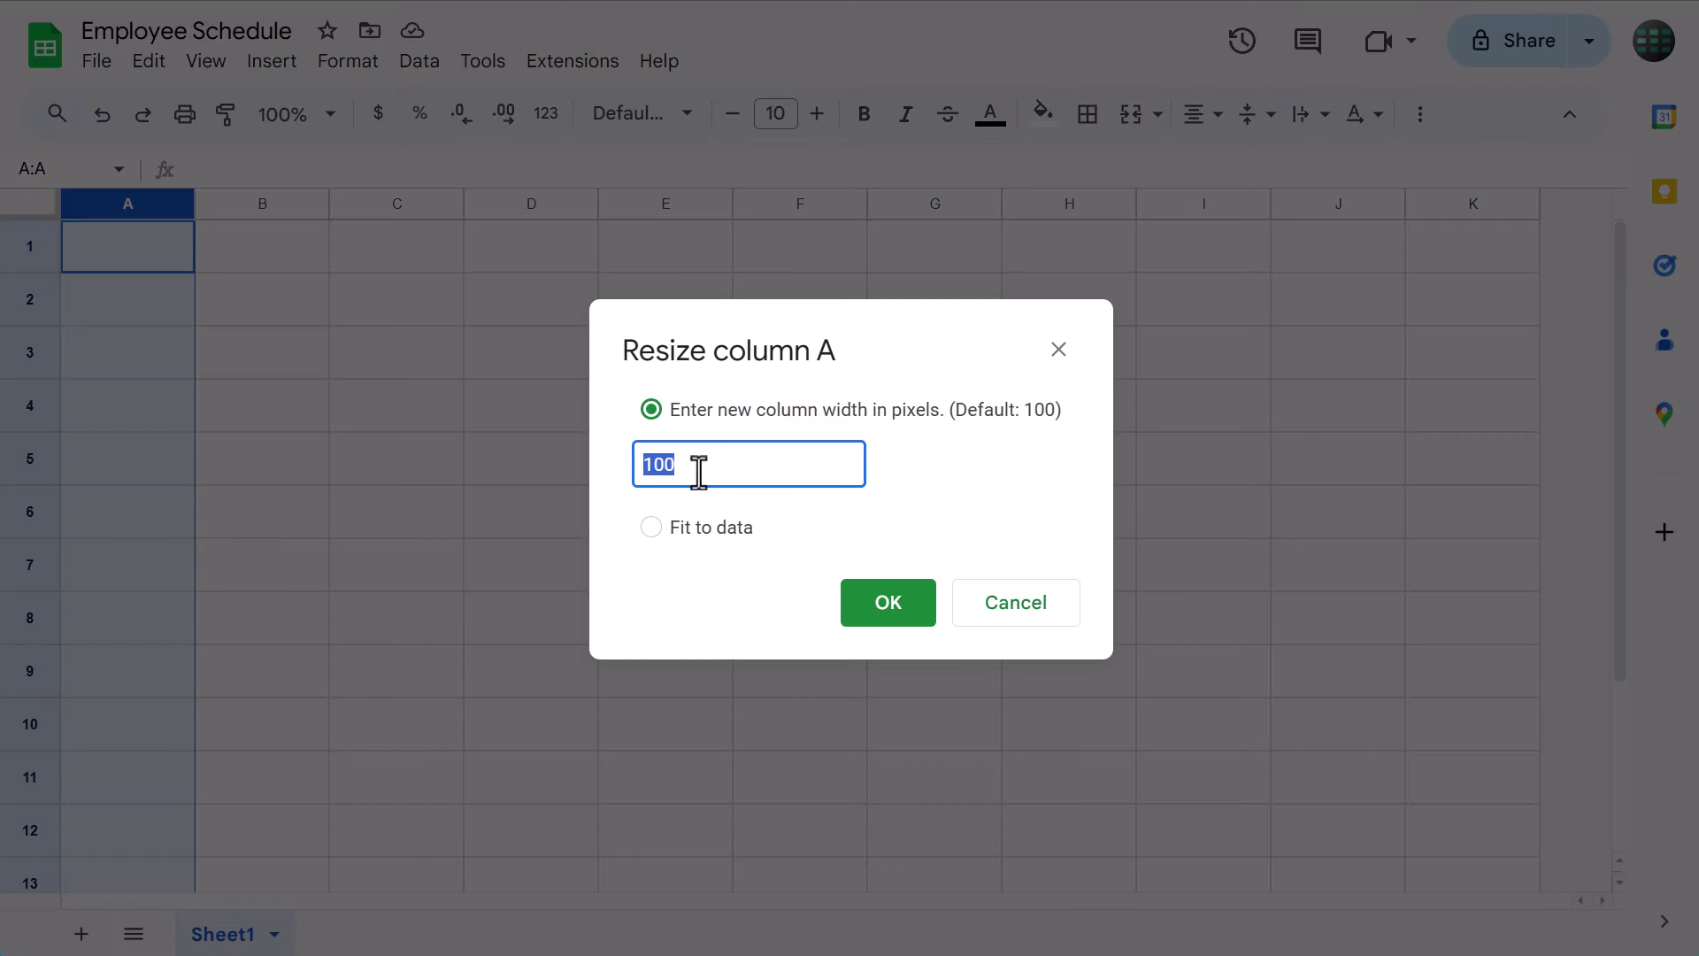
{"action": "type", "text": "50"}
{"action": "left_click", "coordinate": [903, 602]}
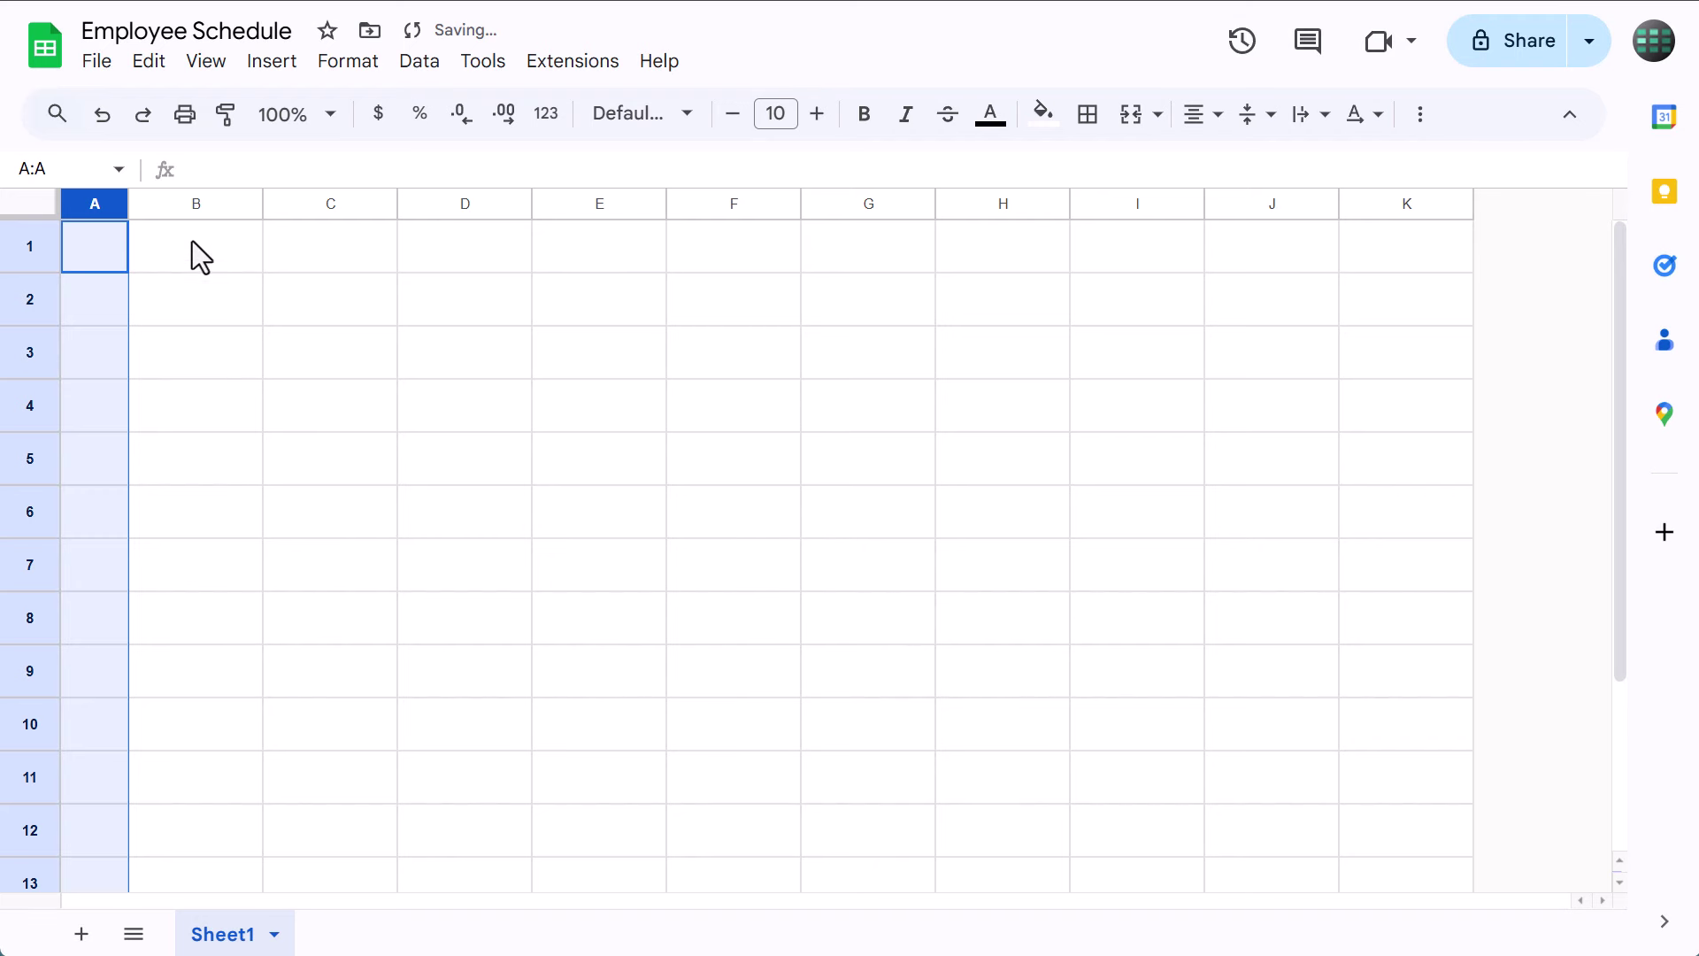
Resize column B to 150 pixels wide
{"action": "left_click", "coordinate": [177, 202]}
{"action": "right_click", "coordinate": [166, 200]}
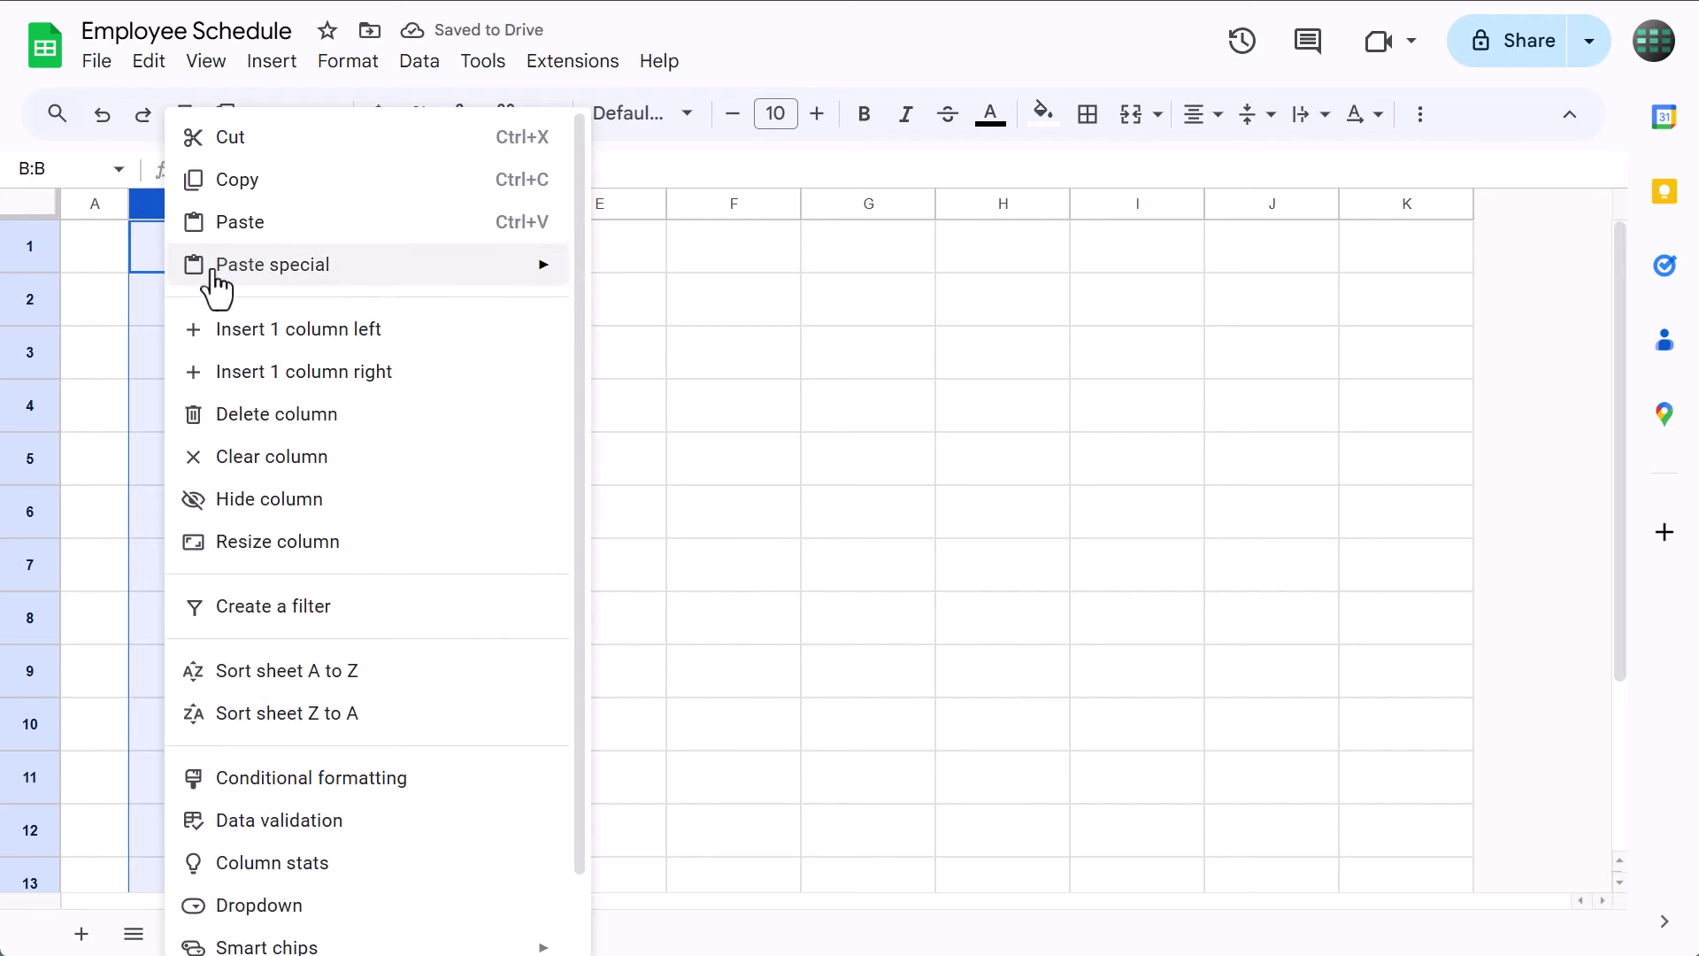
{"action": "left_click", "coordinate": [279, 544]}
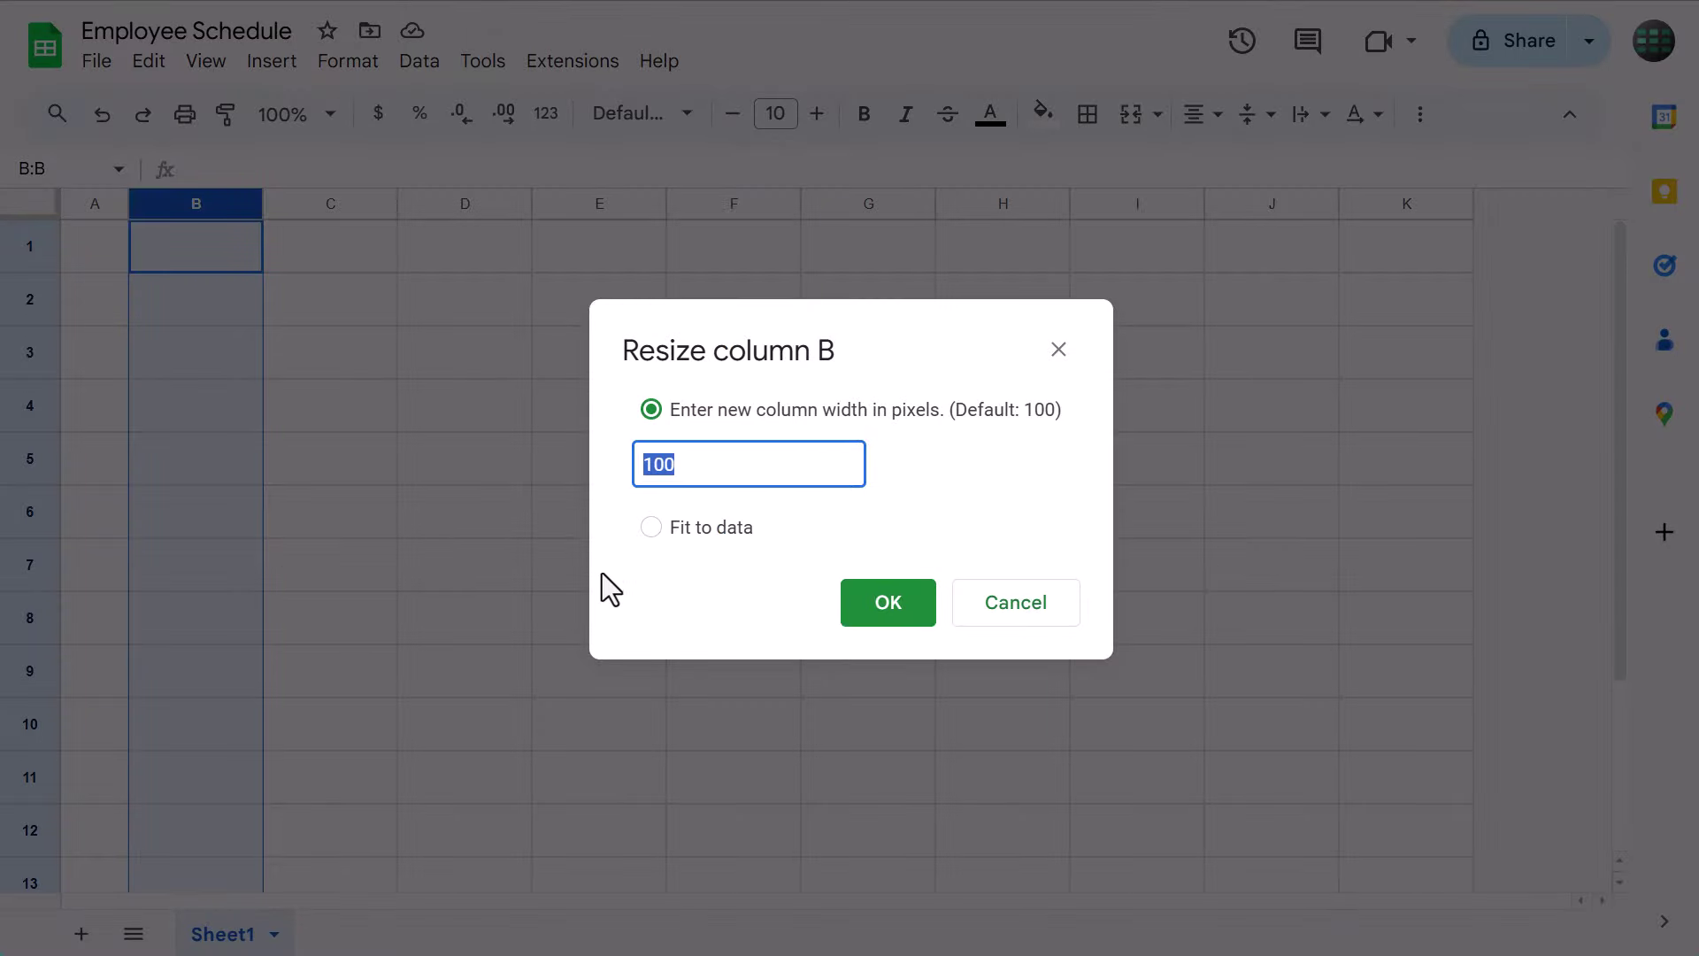
{"action": "type", "text": "150"}
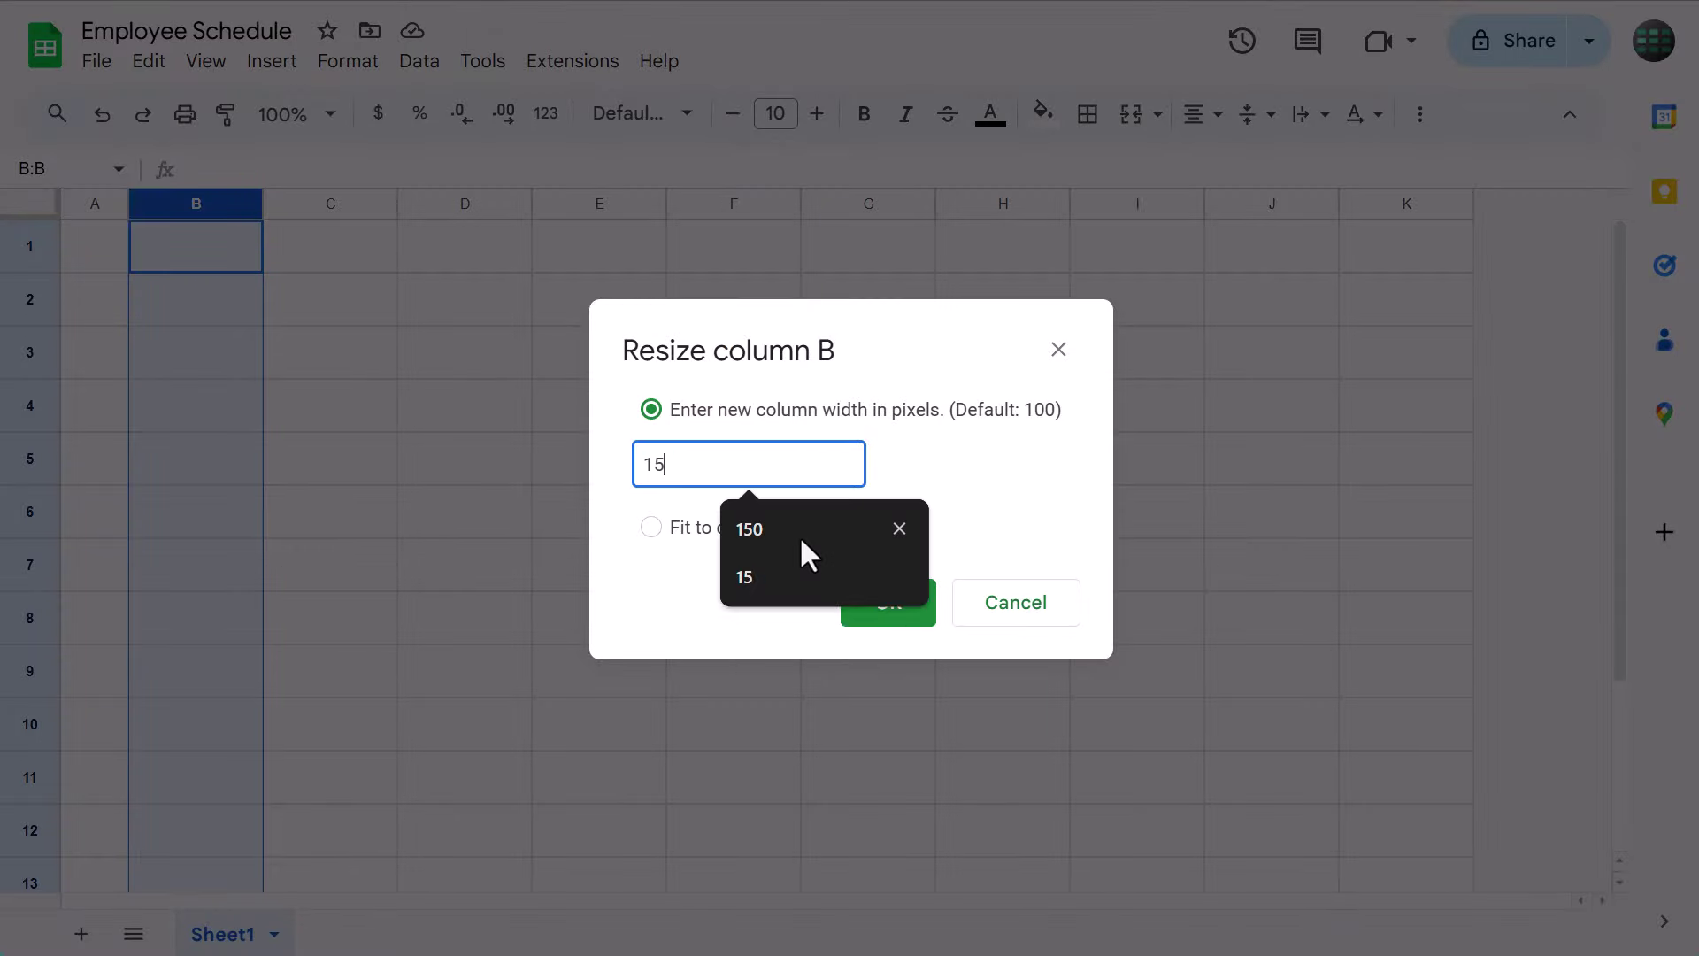
{"action": "left_click", "coordinate": [932, 495]}
{"action": "left_click", "coordinate": [889, 604]}
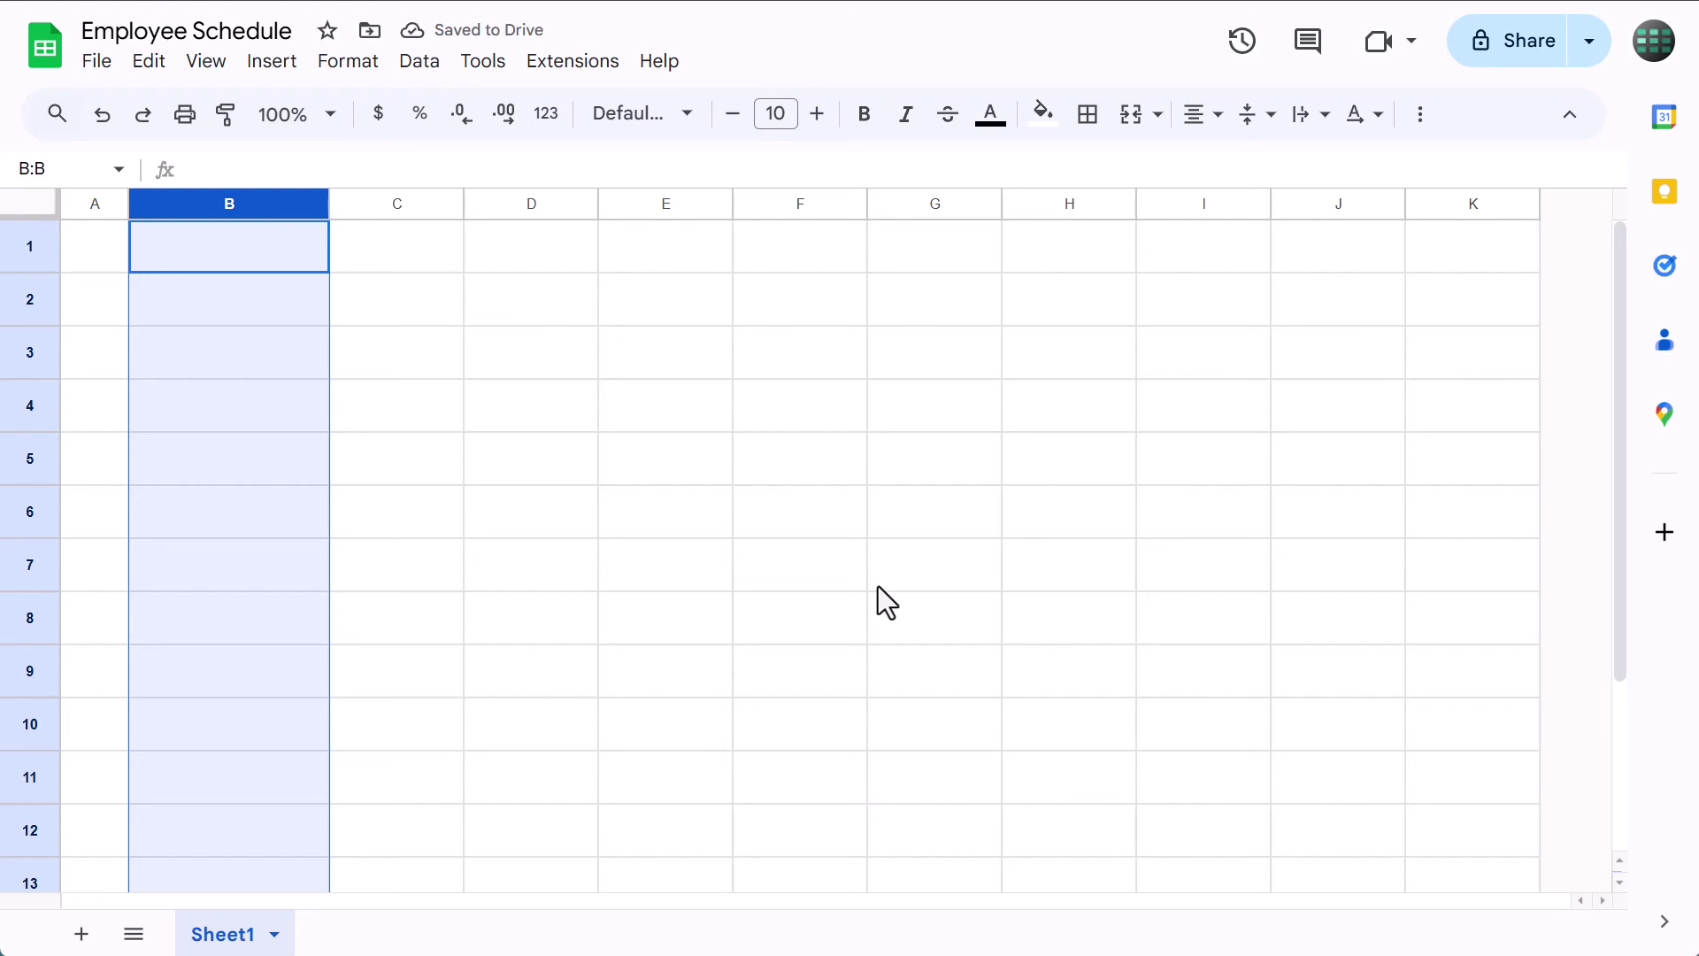
Turn off the sheet's gridlines from the View > Show menu
{"action": "left_click", "coordinate": [878, 586]}
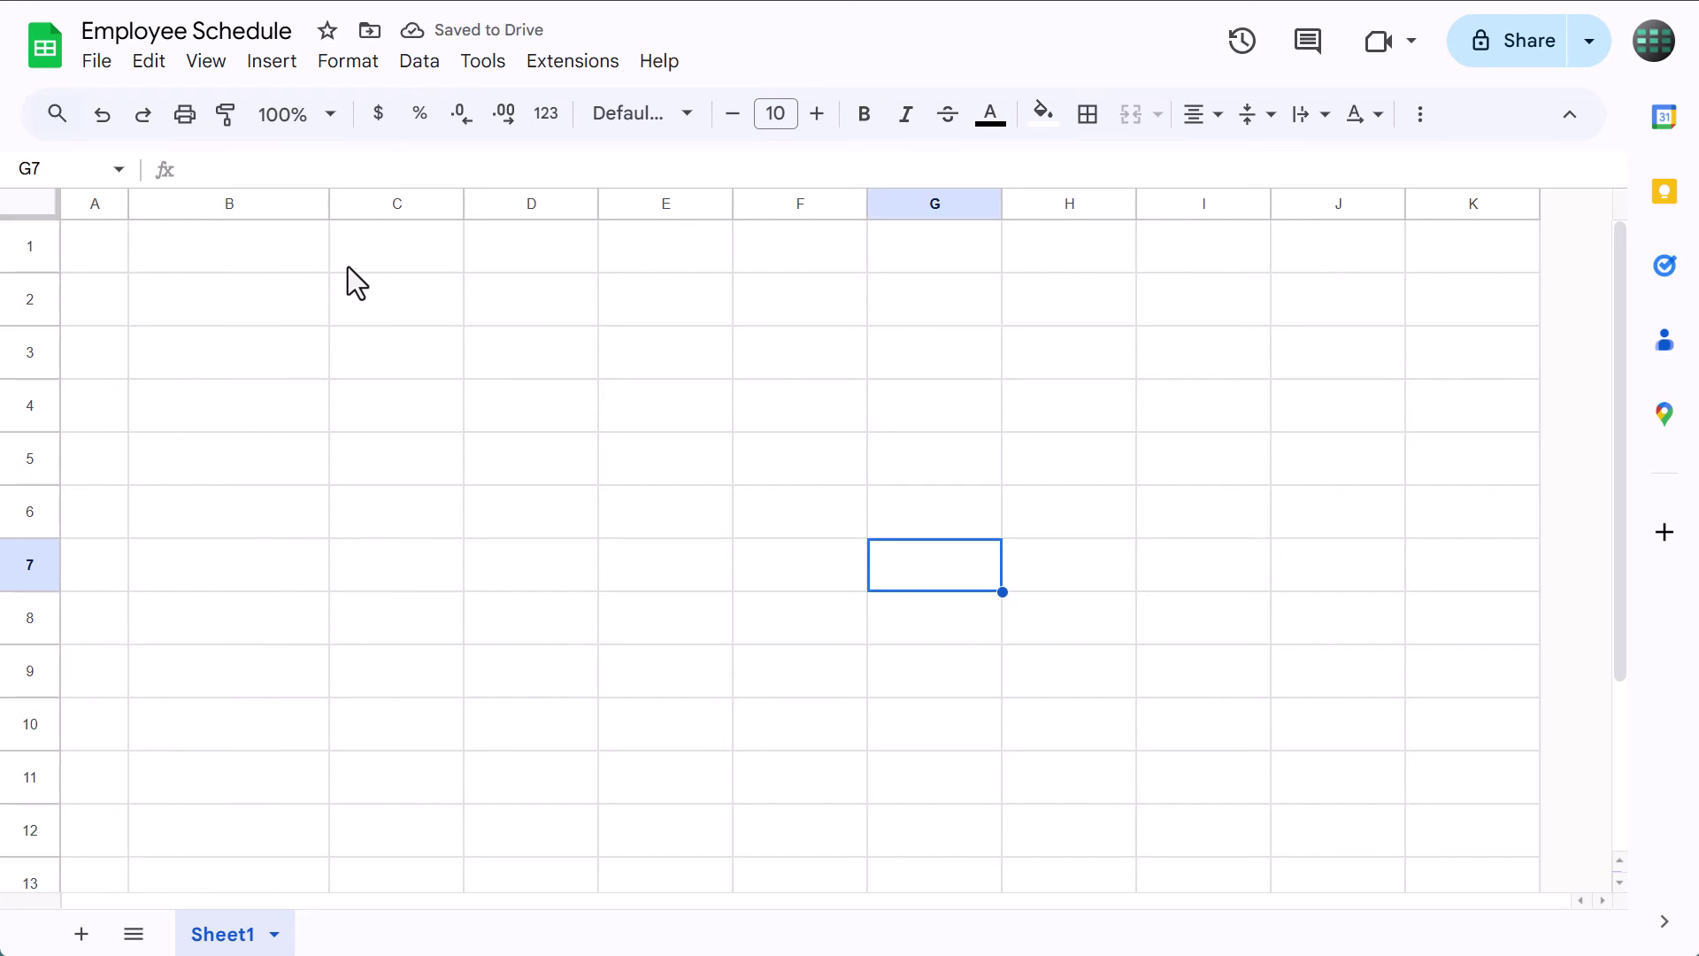
{"action": "left_click", "coordinate": [212, 65]}
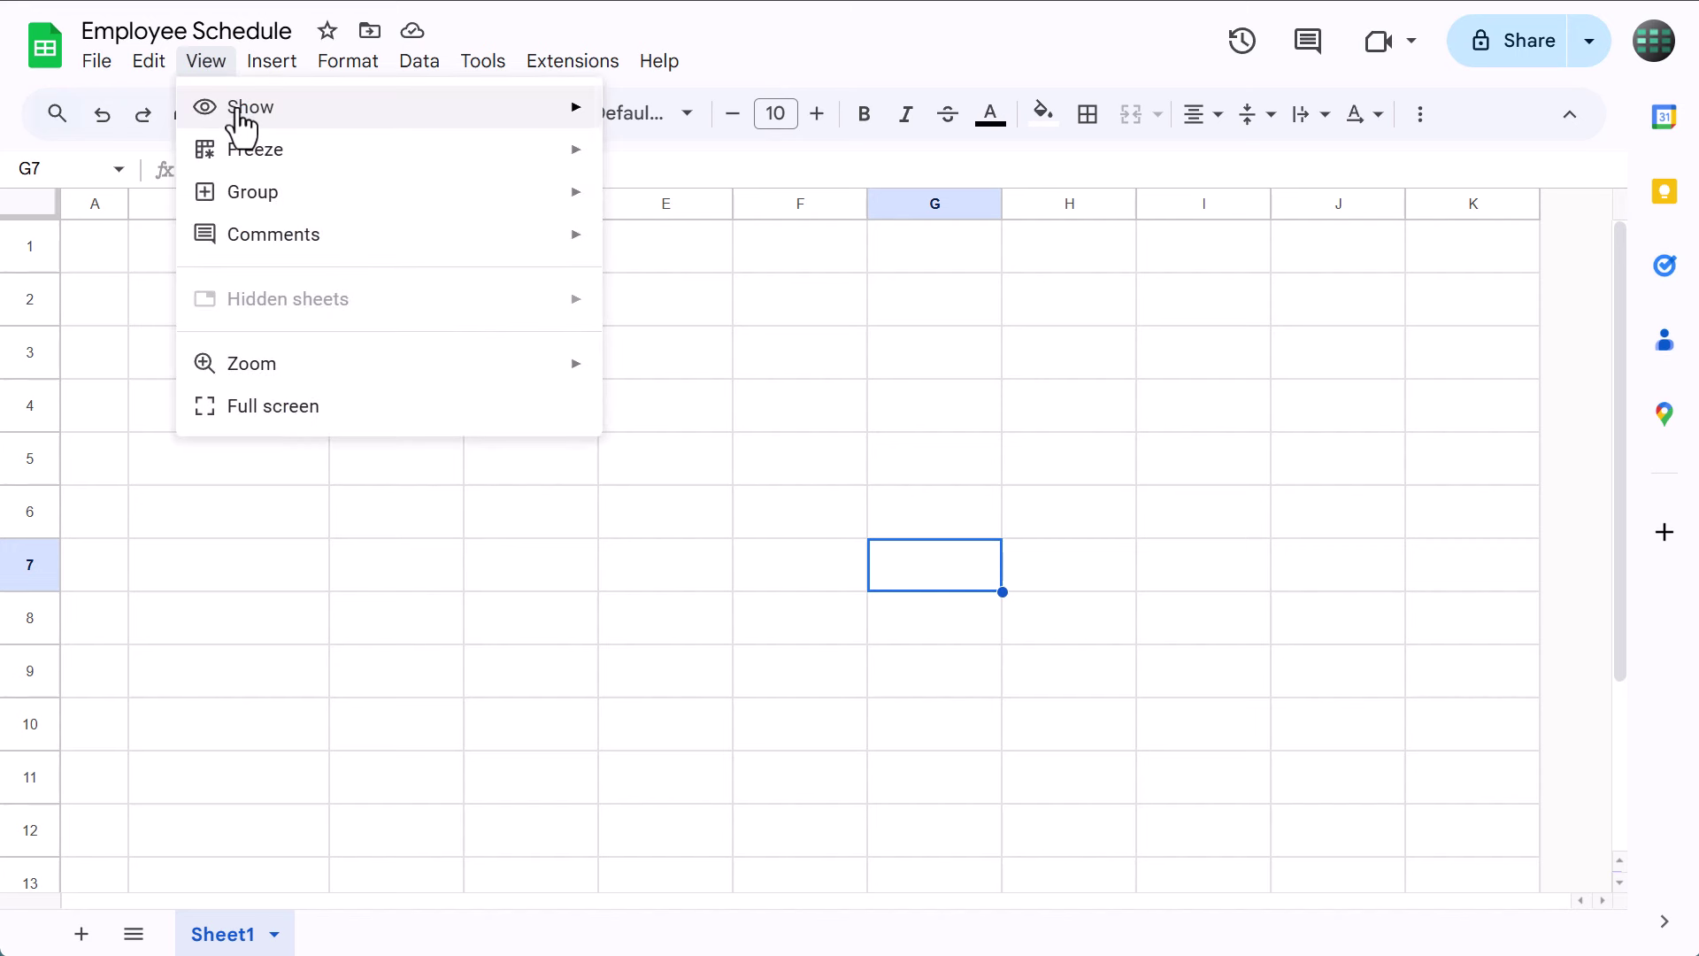
{"action": "mouse_move", "coordinate": [501, 121]}
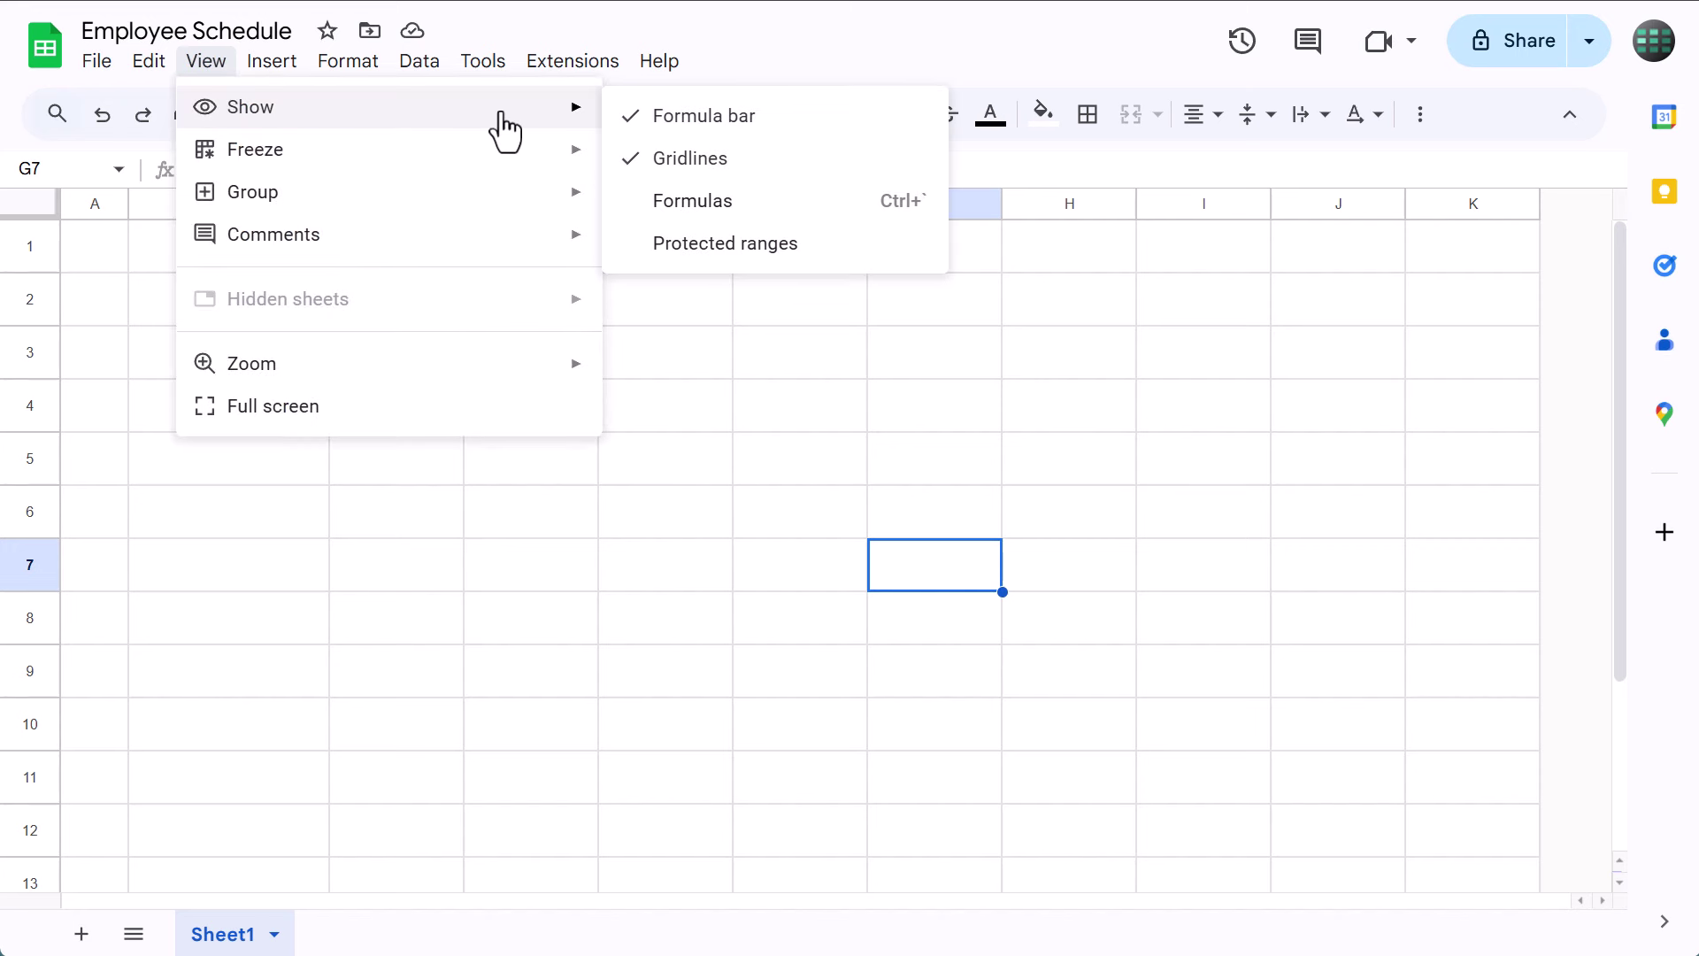
{"action": "left_click", "coordinate": [677, 177]}
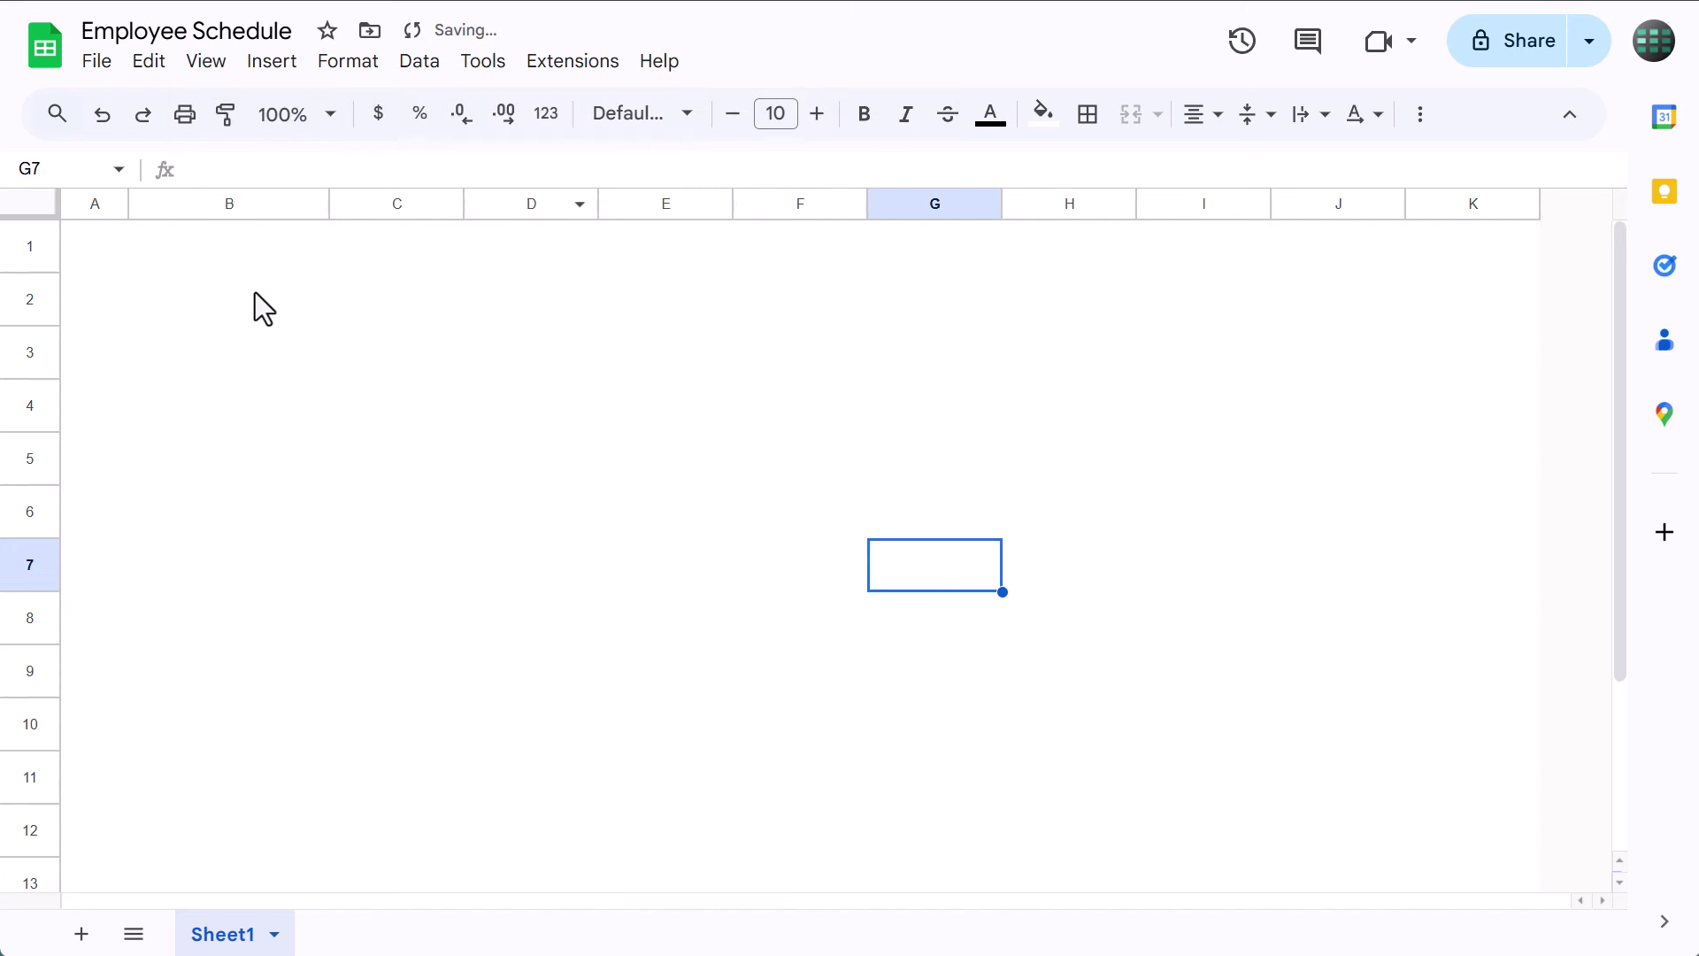
Give the C2:J13 block a light grey outer border
{"action": "left_click_drag", "start_coordinate": [365, 308], "coordinate": [1308, 883]}
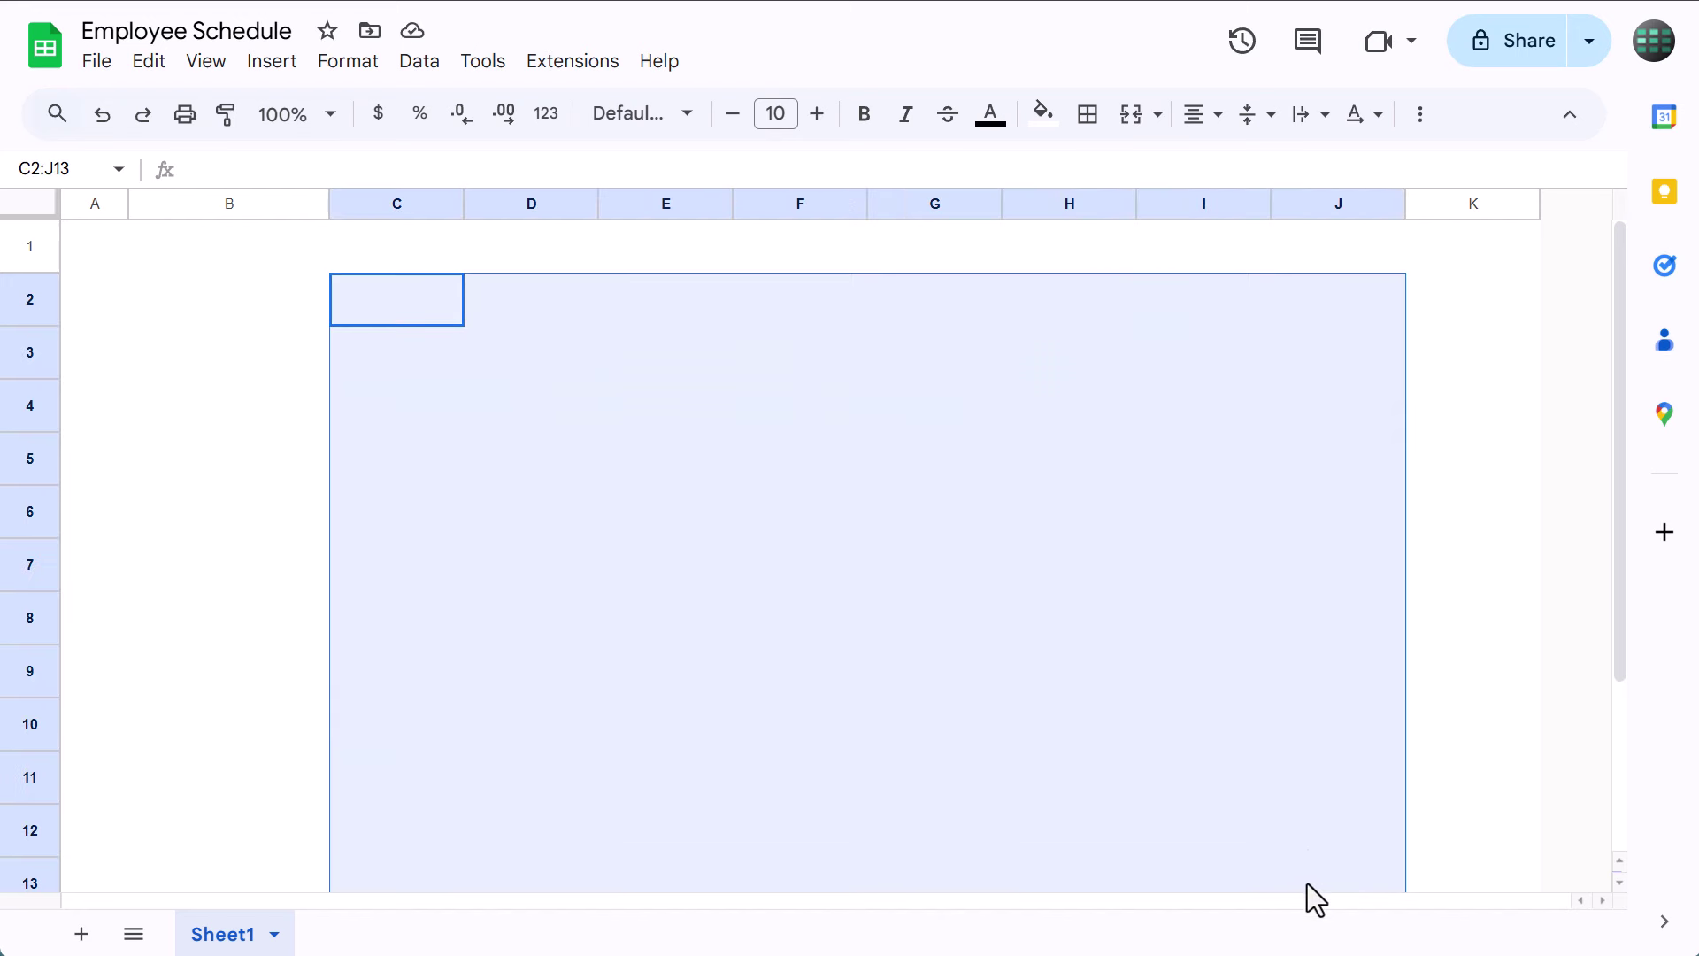
{"action": "left_click", "coordinate": [1091, 128]}
{"action": "left_click", "coordinate": [1336, 175]}
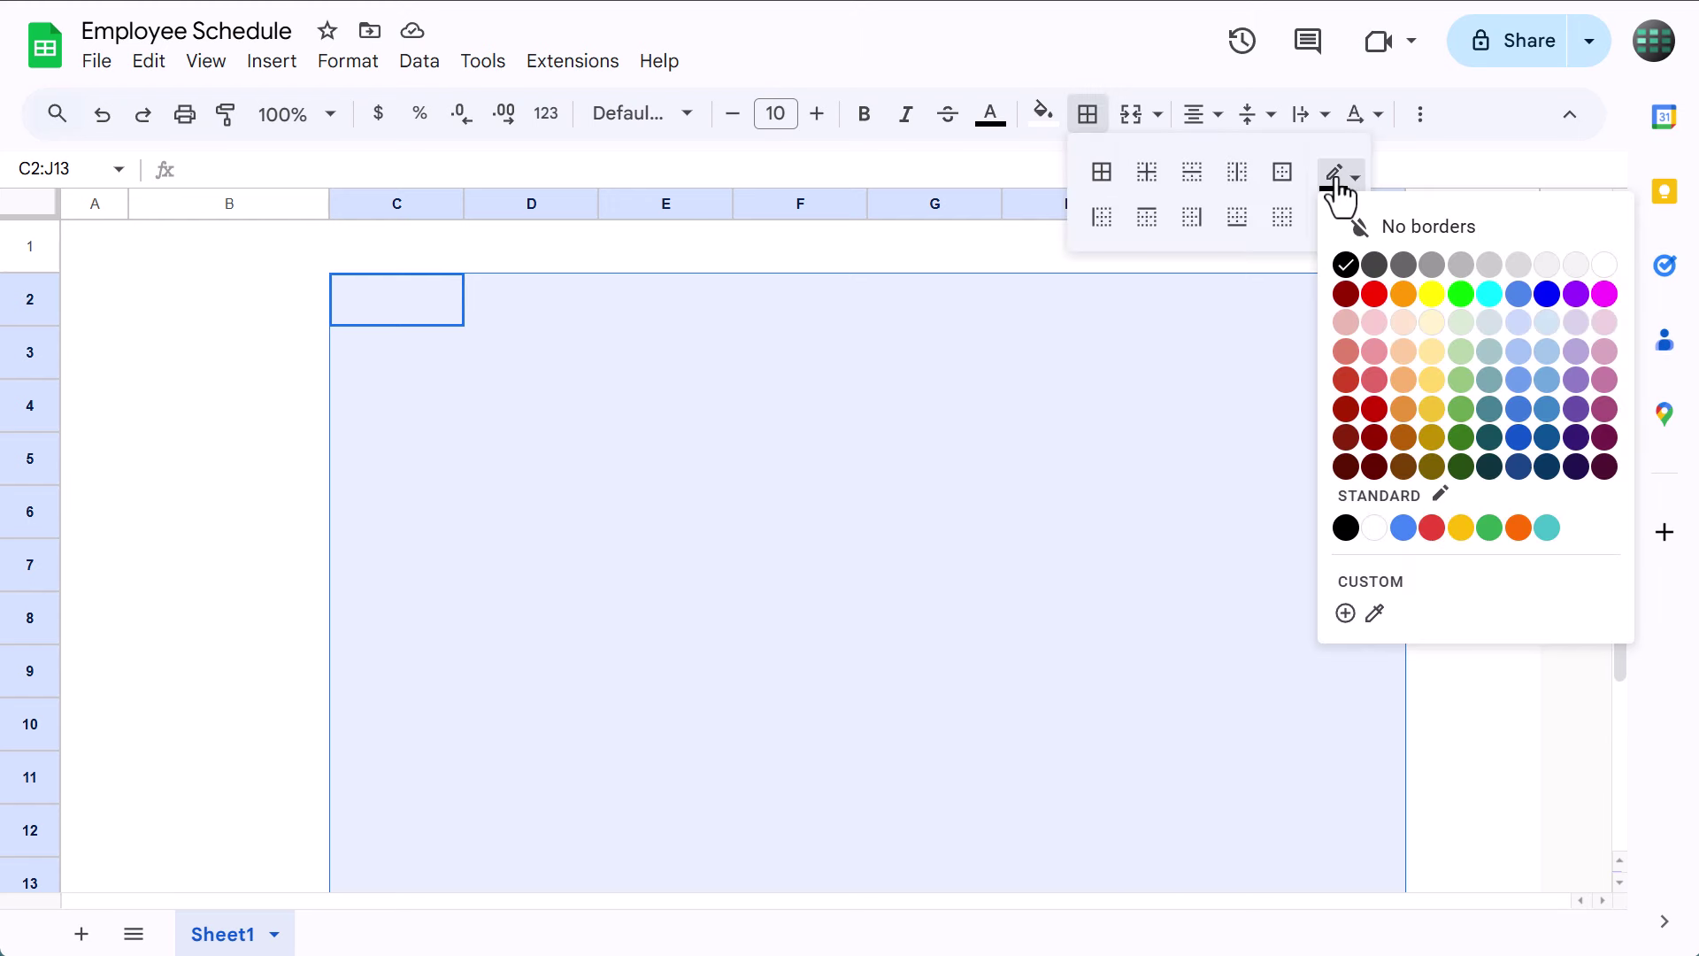
{"action": "left_click", "coordinate": [1490, 273]}
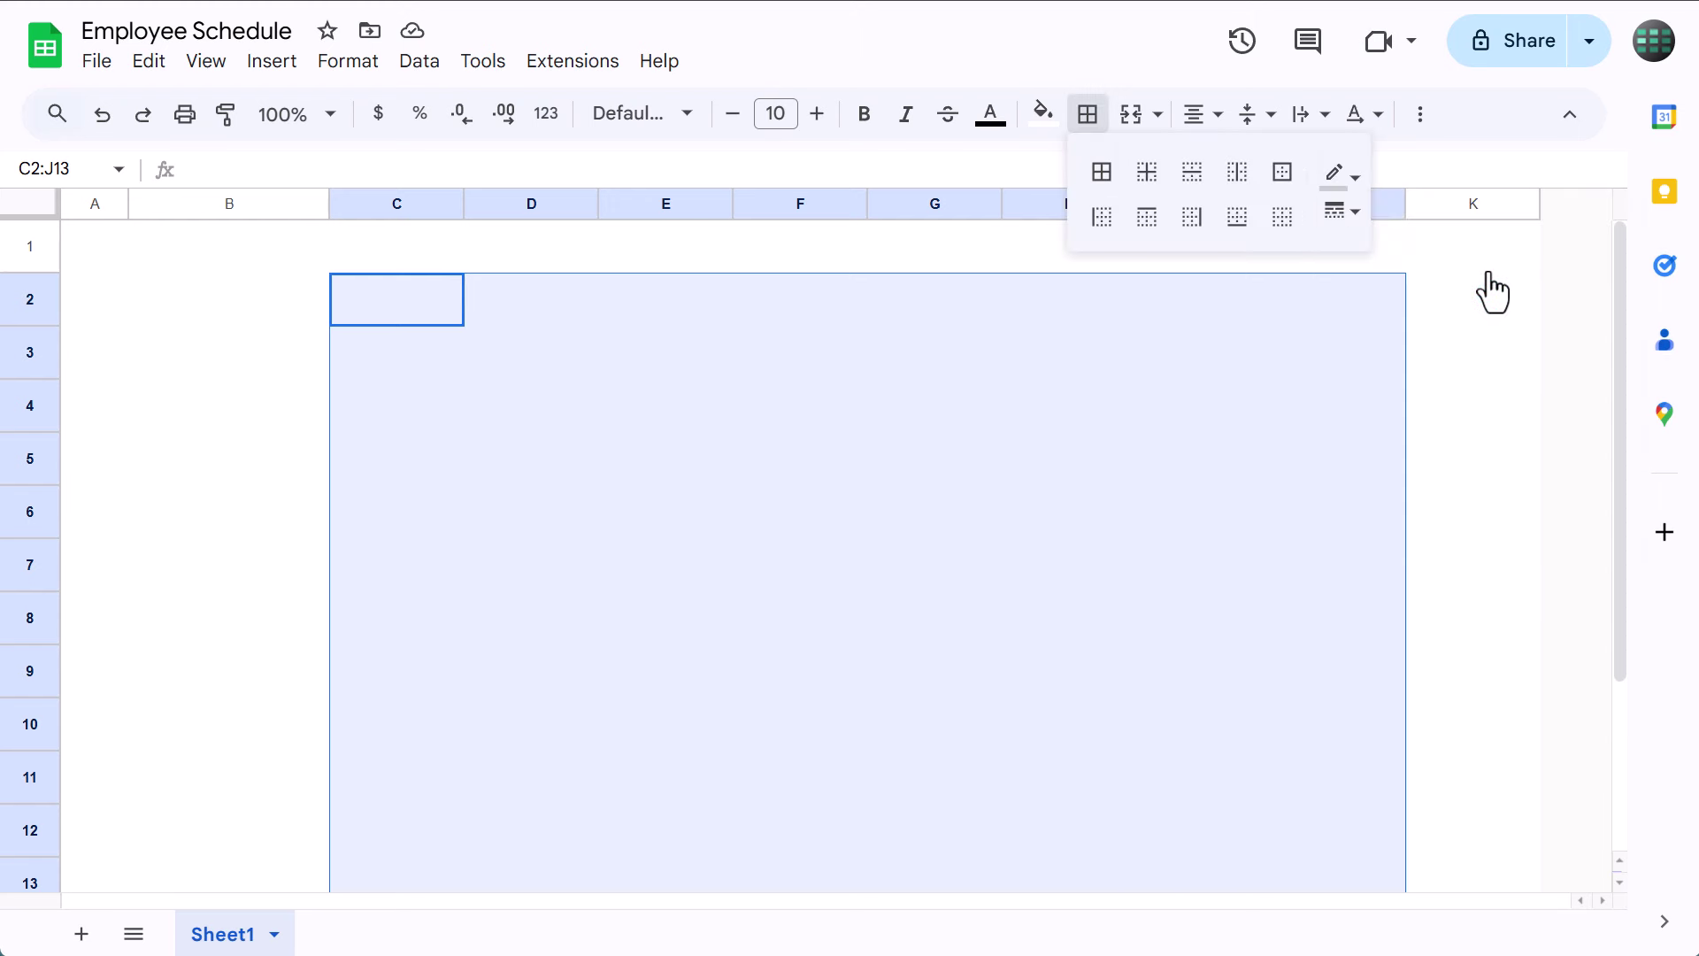
{"action": "left_click", "coordinate": [1284, 177]}
{"action": "left_click", "coordinate": [1086, 122]}
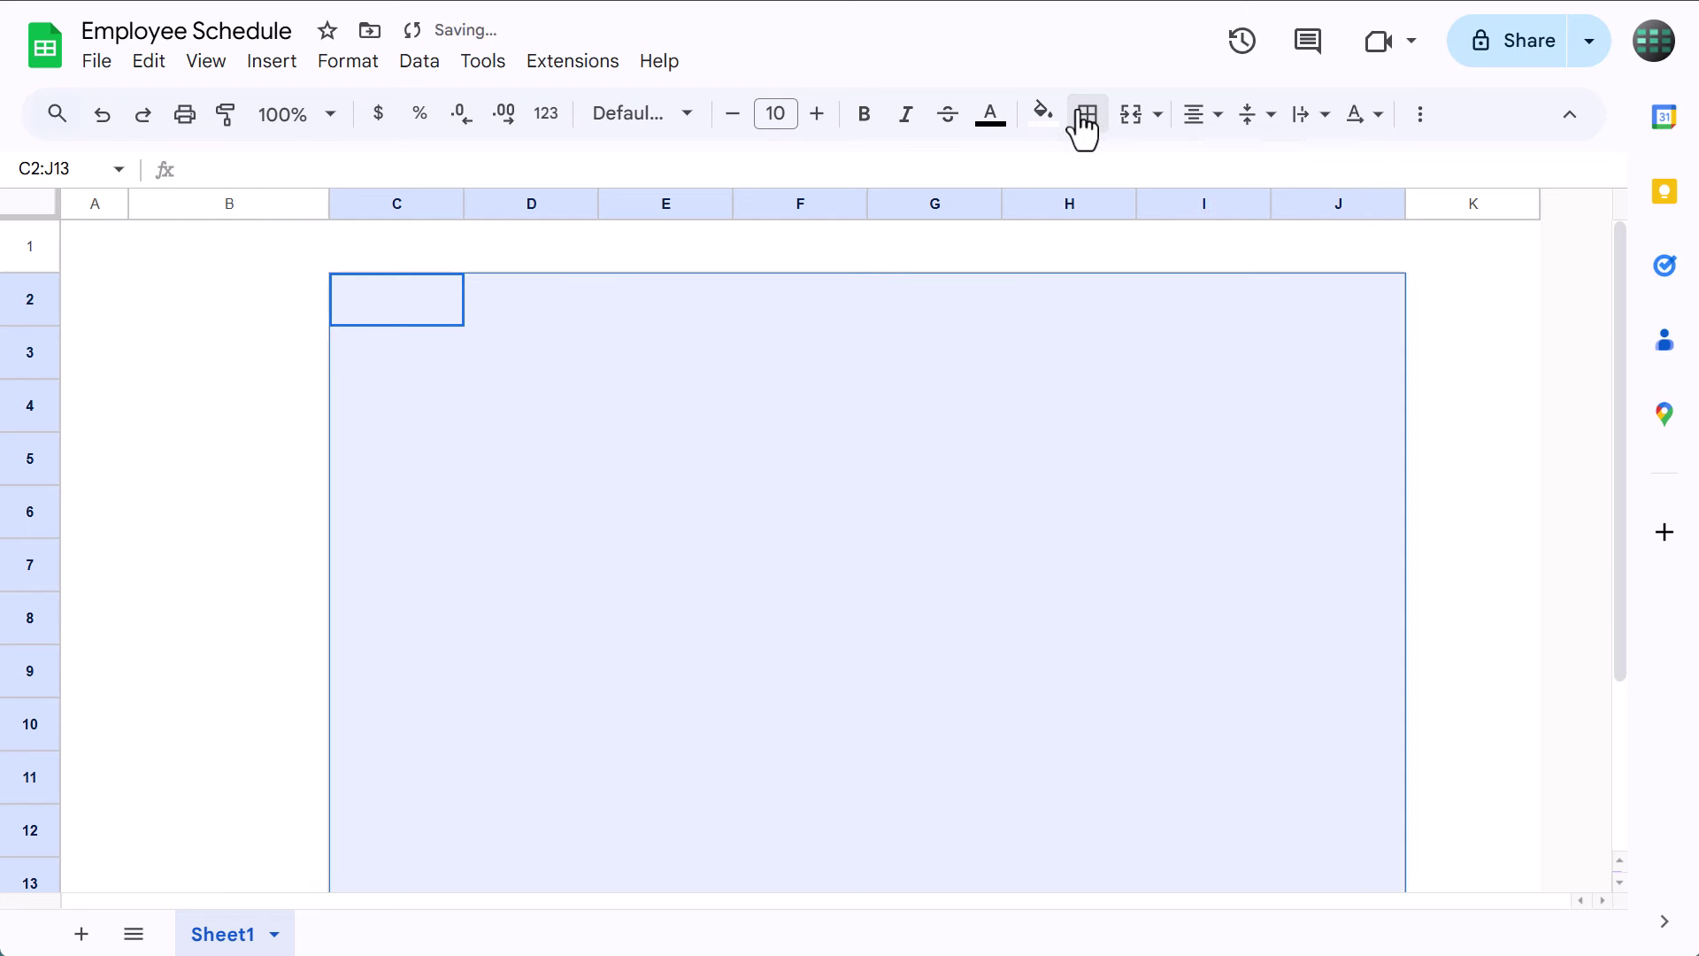
Add an outer border around the header rows C2:J3
{"action": "left_click_drag", "start_coordinate": [400, 301], "coordinate": [1304, 340]}
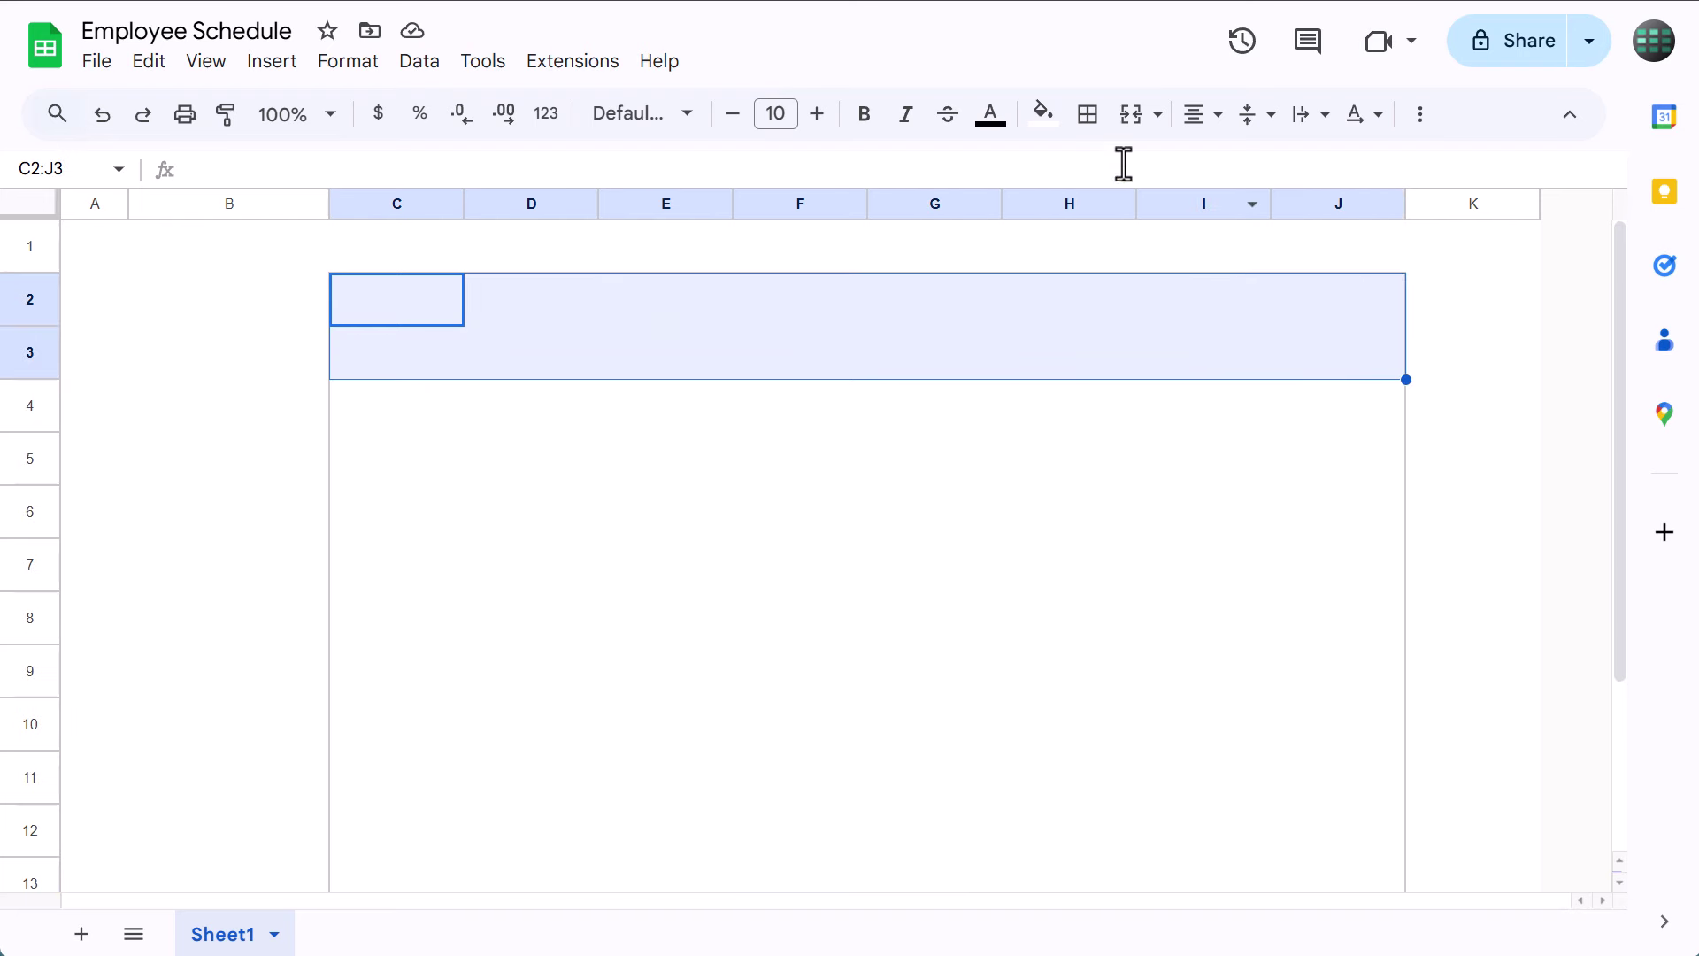
{"action": "left_click", "coordinate": [1088, 113]}
{"action": "left_click", "coordinate": [1282, 177]}
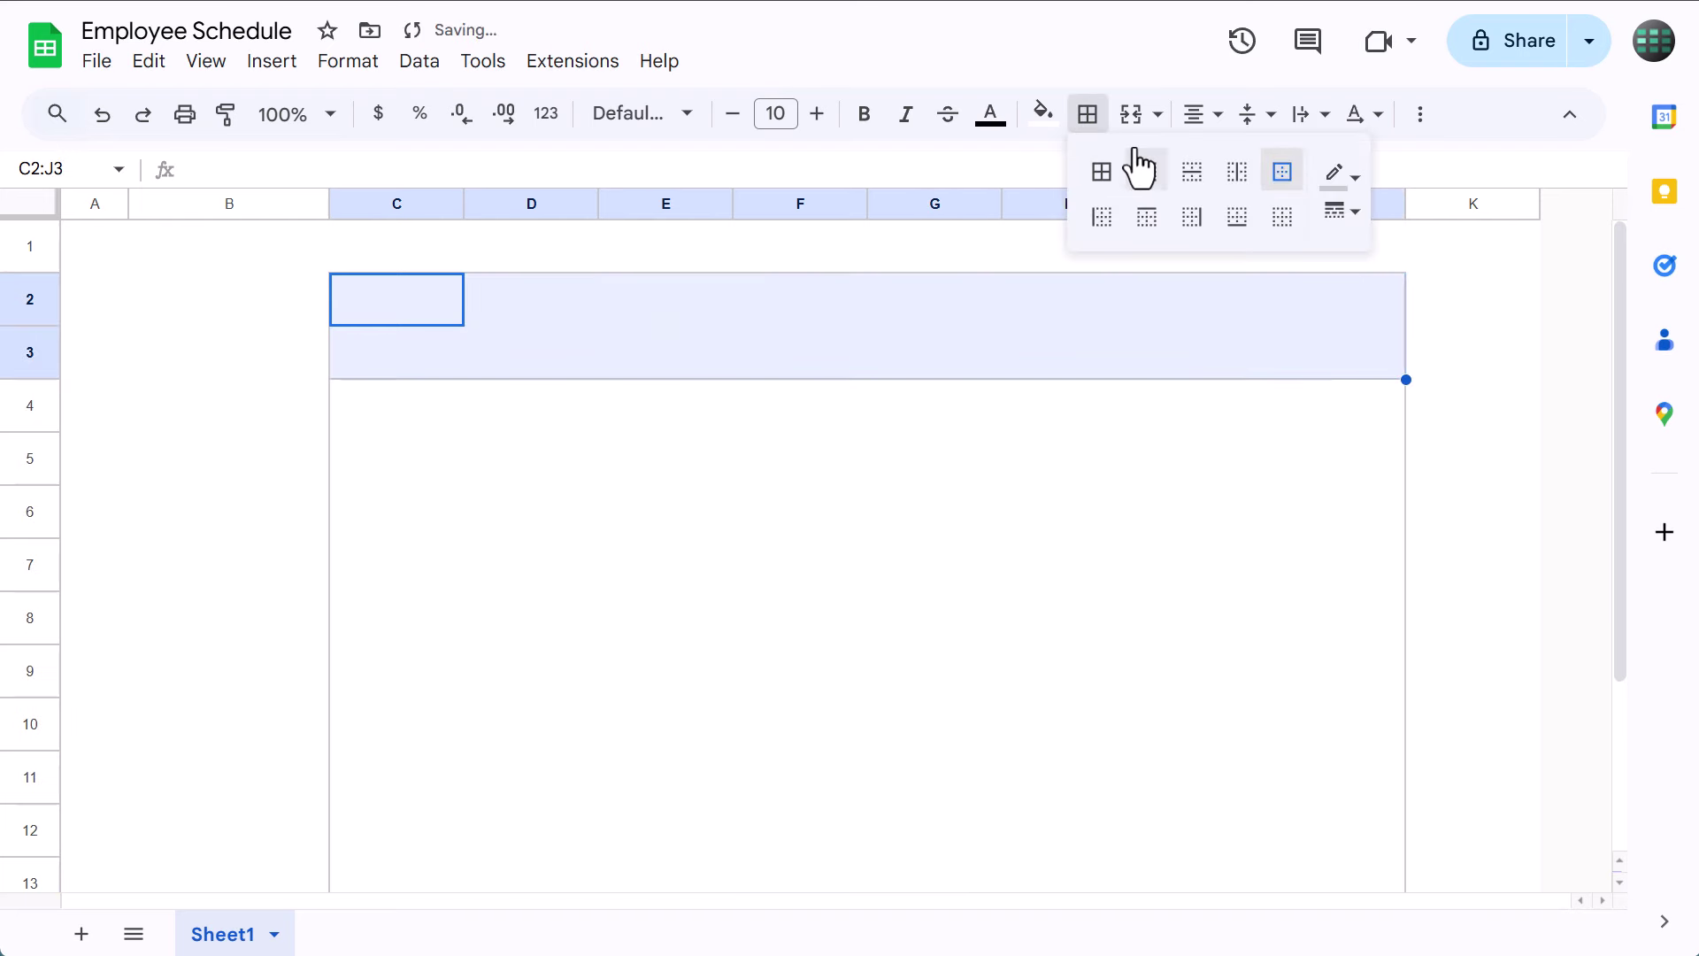
{"action": "left_click", "coordinate": [1085, 117]}
Add outer borders around cell B3 and the name column B4:B13
{"action": "left_click", "coordinate": [248, 352]}
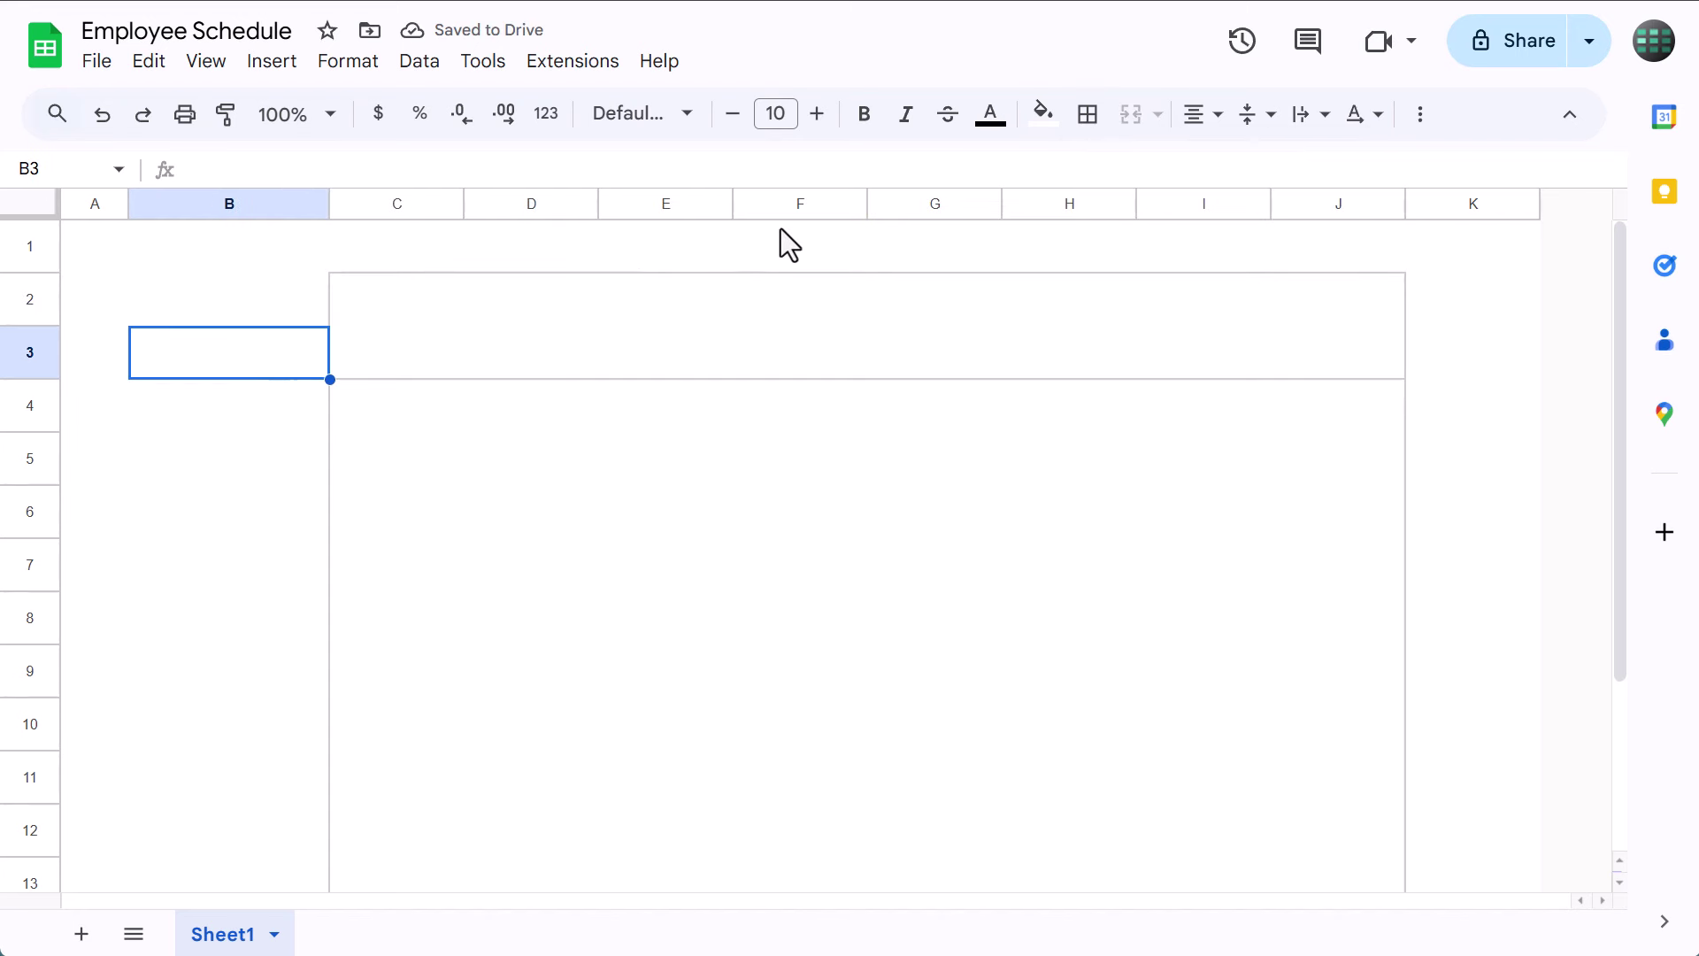
{"action": "left_click", "coordinate": [1087, 113]}
{"action": "left_click", "coordinate": [1284, 173]}
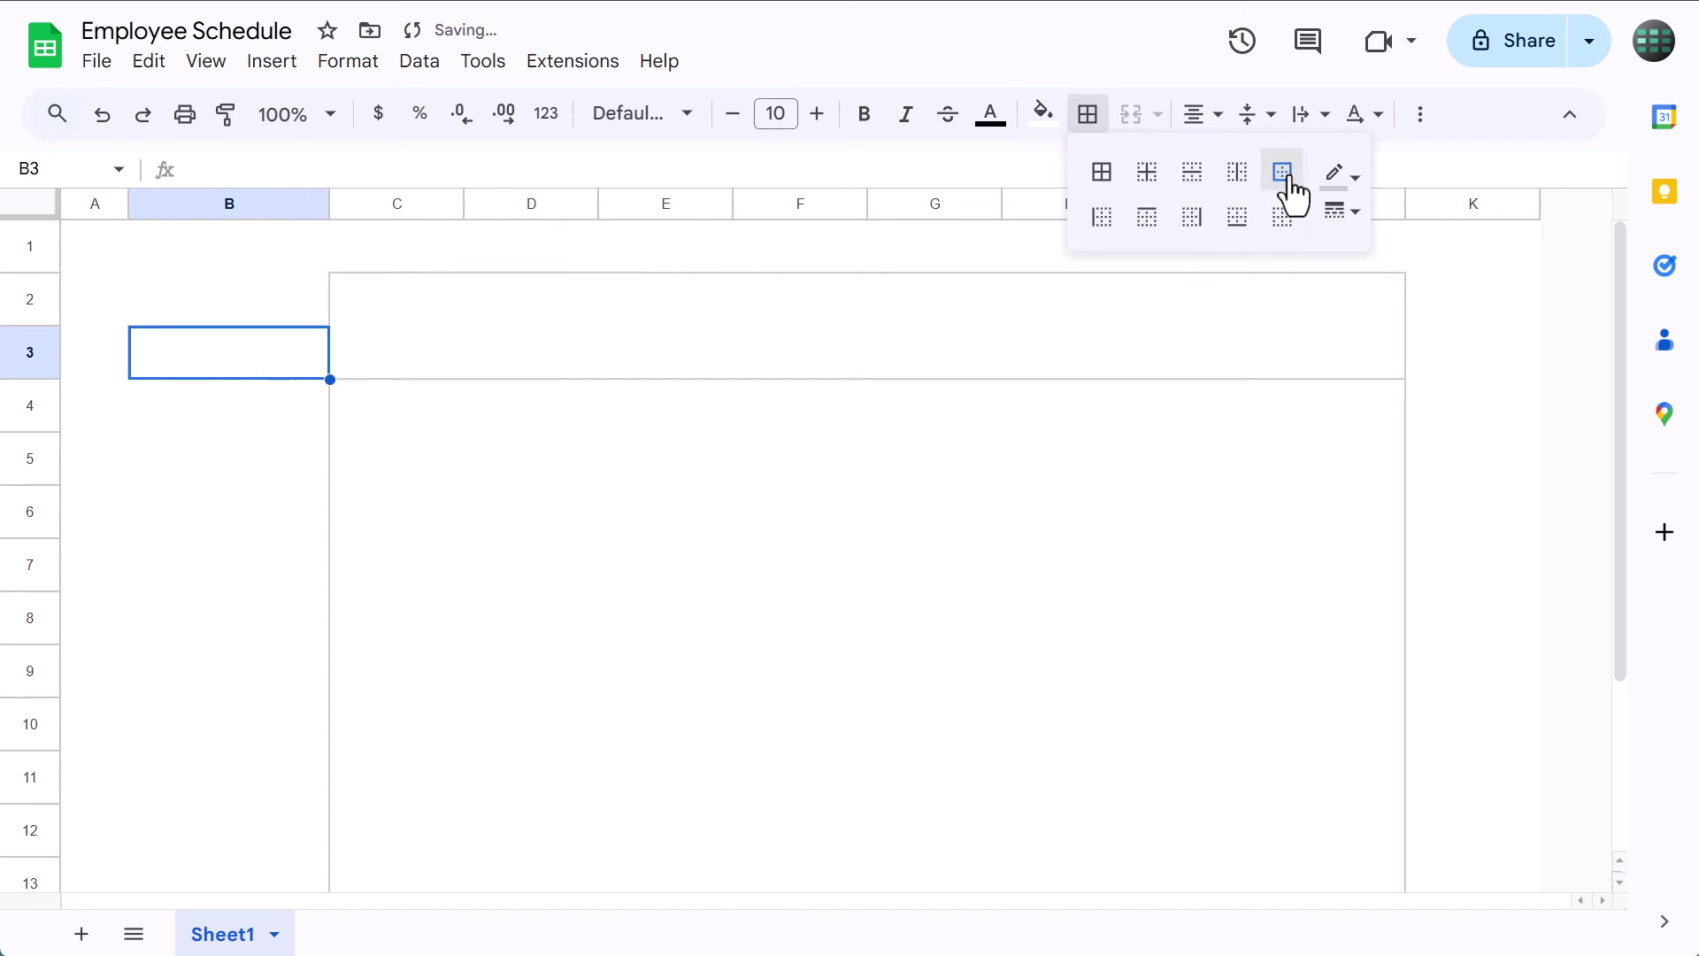
{"action": "left_click", "coordinate": [1094, 122]}
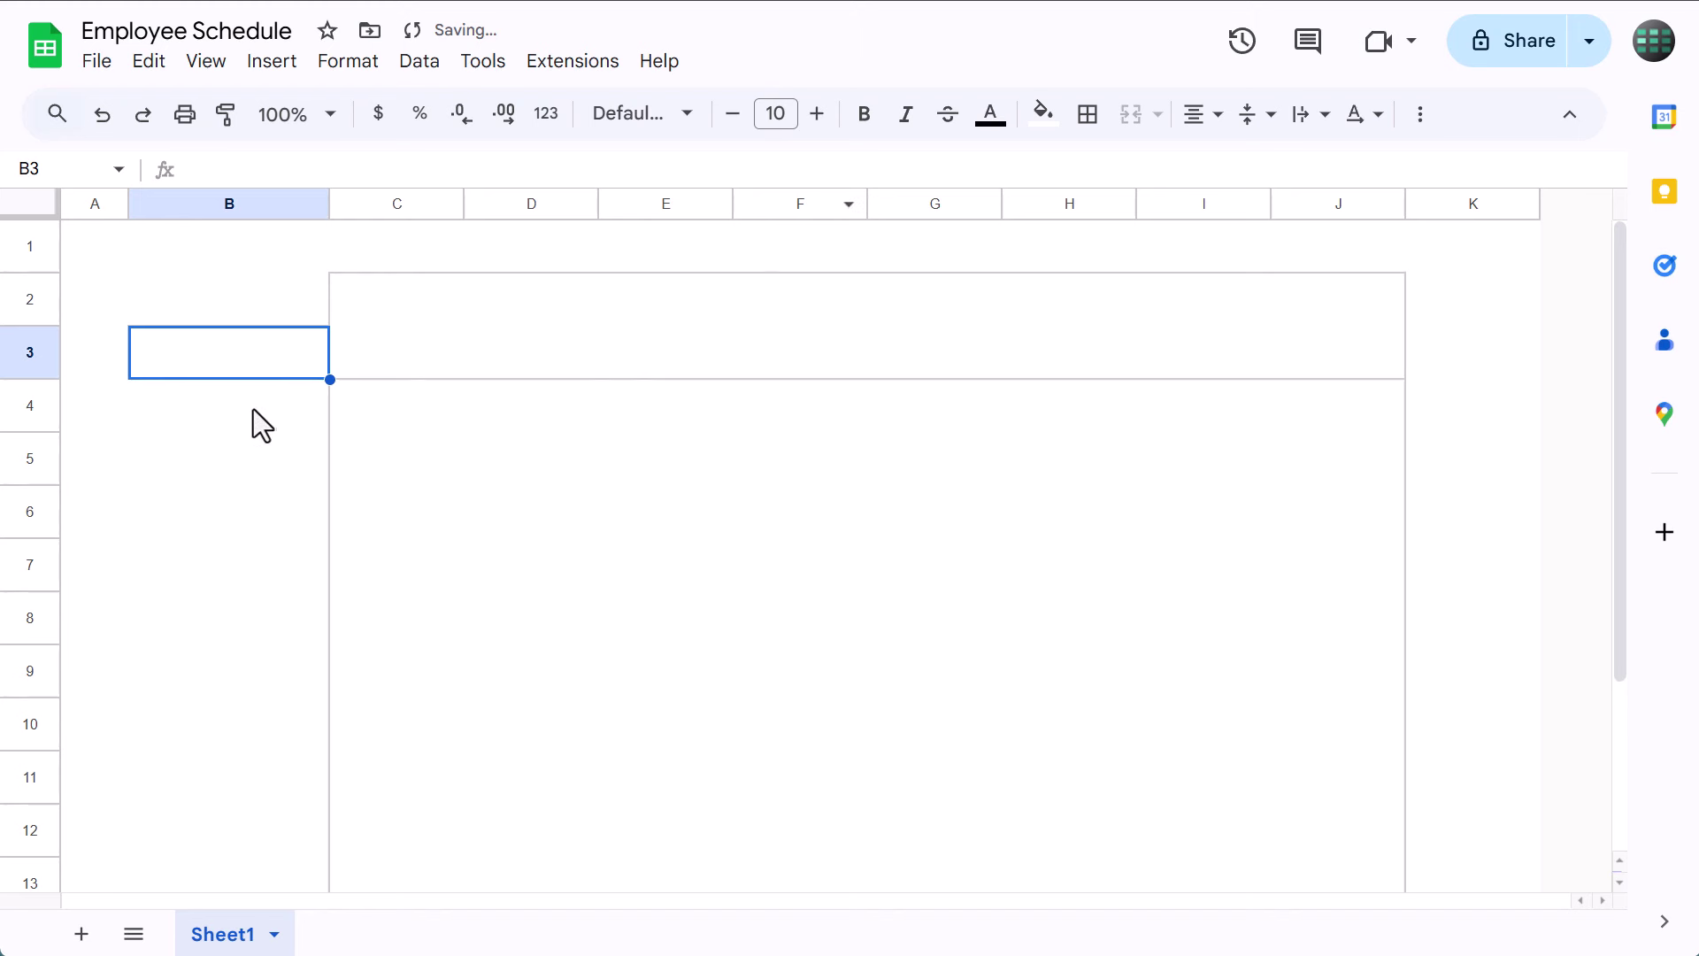
{"action": "left_click_drag", "start_coordinate": [253, 409], "coordinate": [315, 630]}
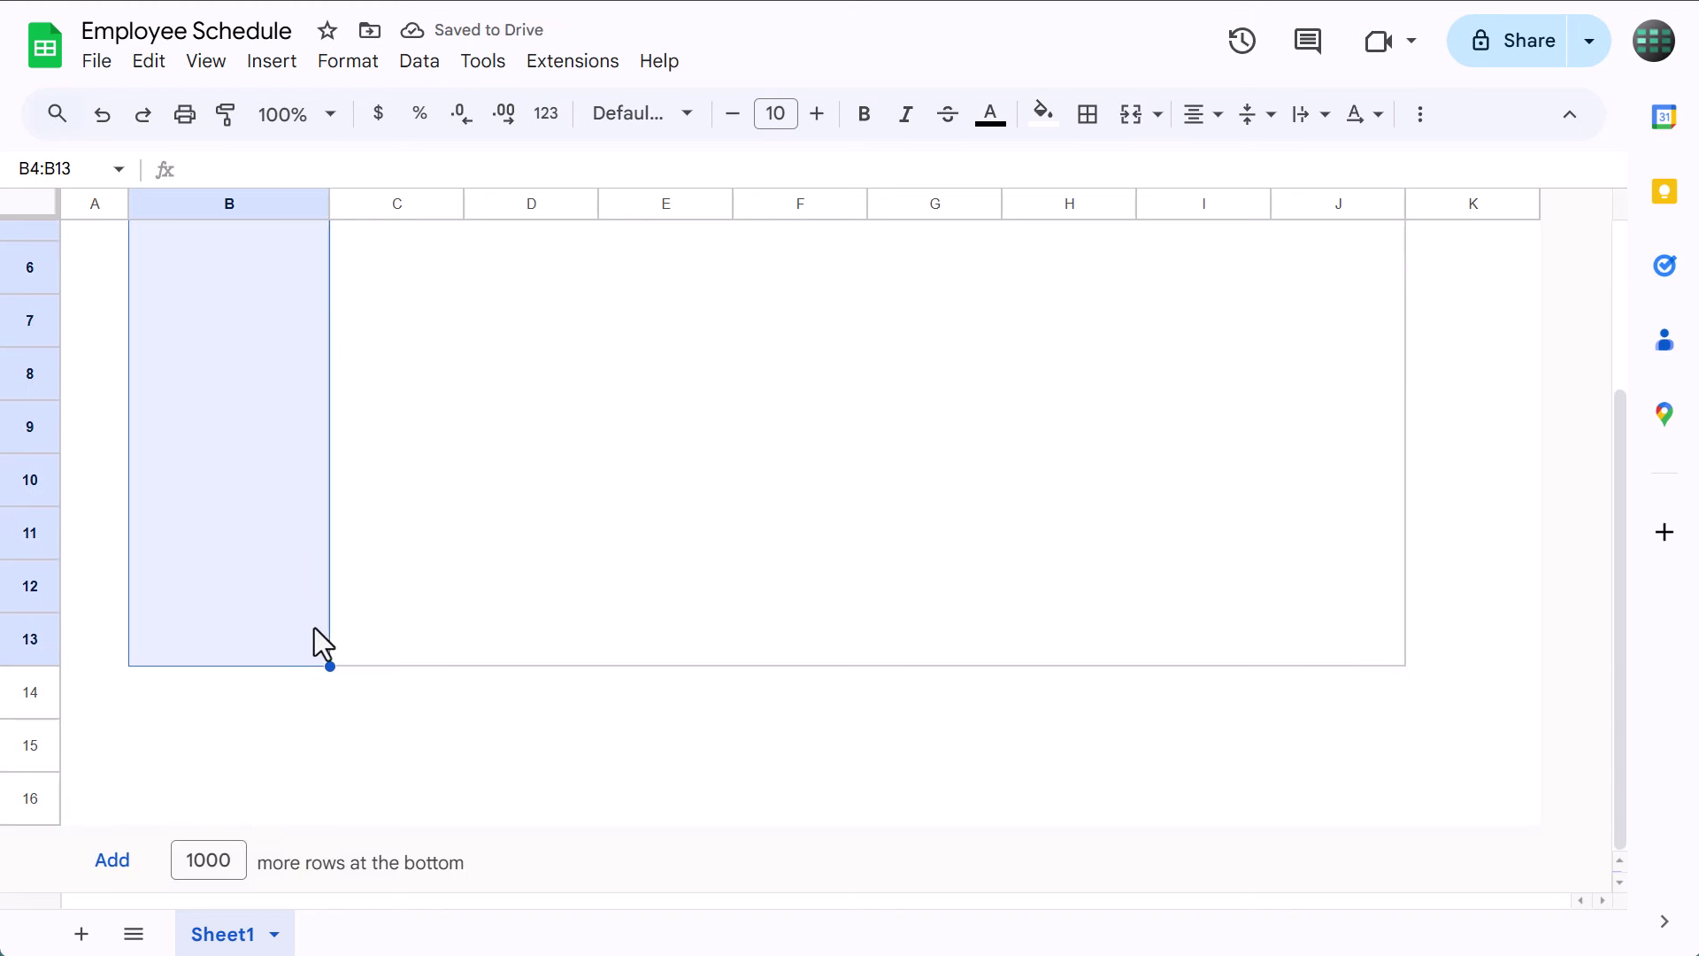
{"action": "left_click", "coordinate": [1090, 120]}
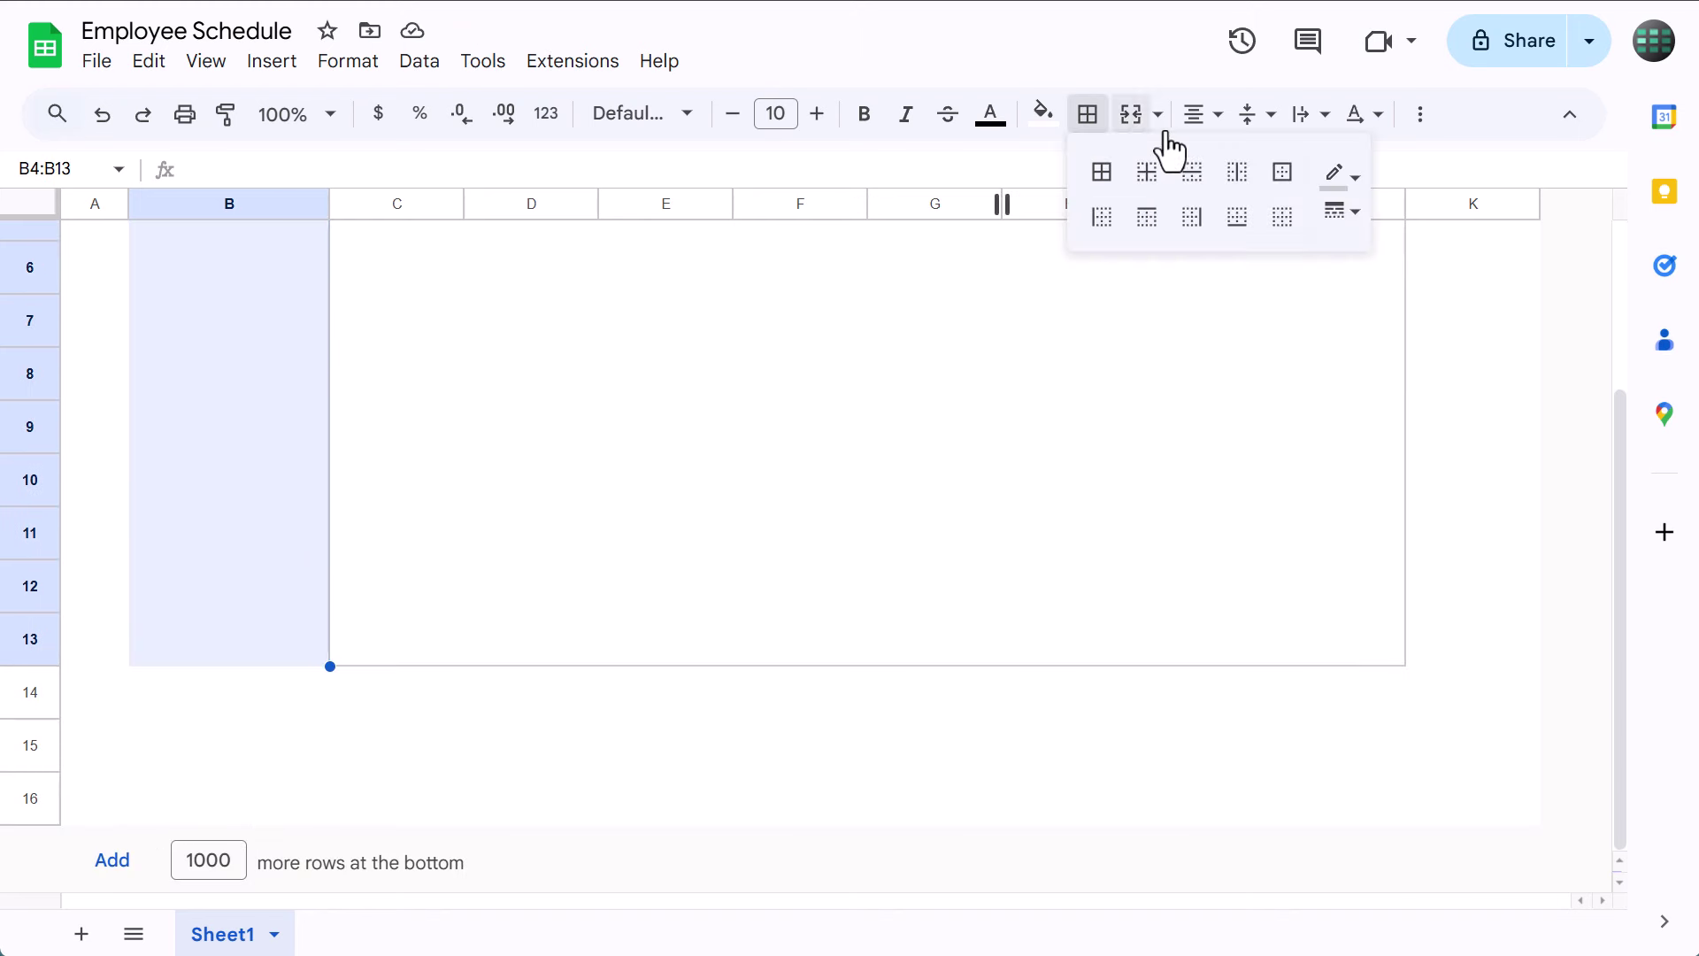
{"action": "left_click", "coordinate": [1282, 175]}
{"action": "left_click", "coordinate": [743, 443]}
Draw light grey inner borders across the day cells C4:J13
{"action": "scroll", "coordinate": [734, 492], "scroll_direction": "up", "scroll_amount": 3}
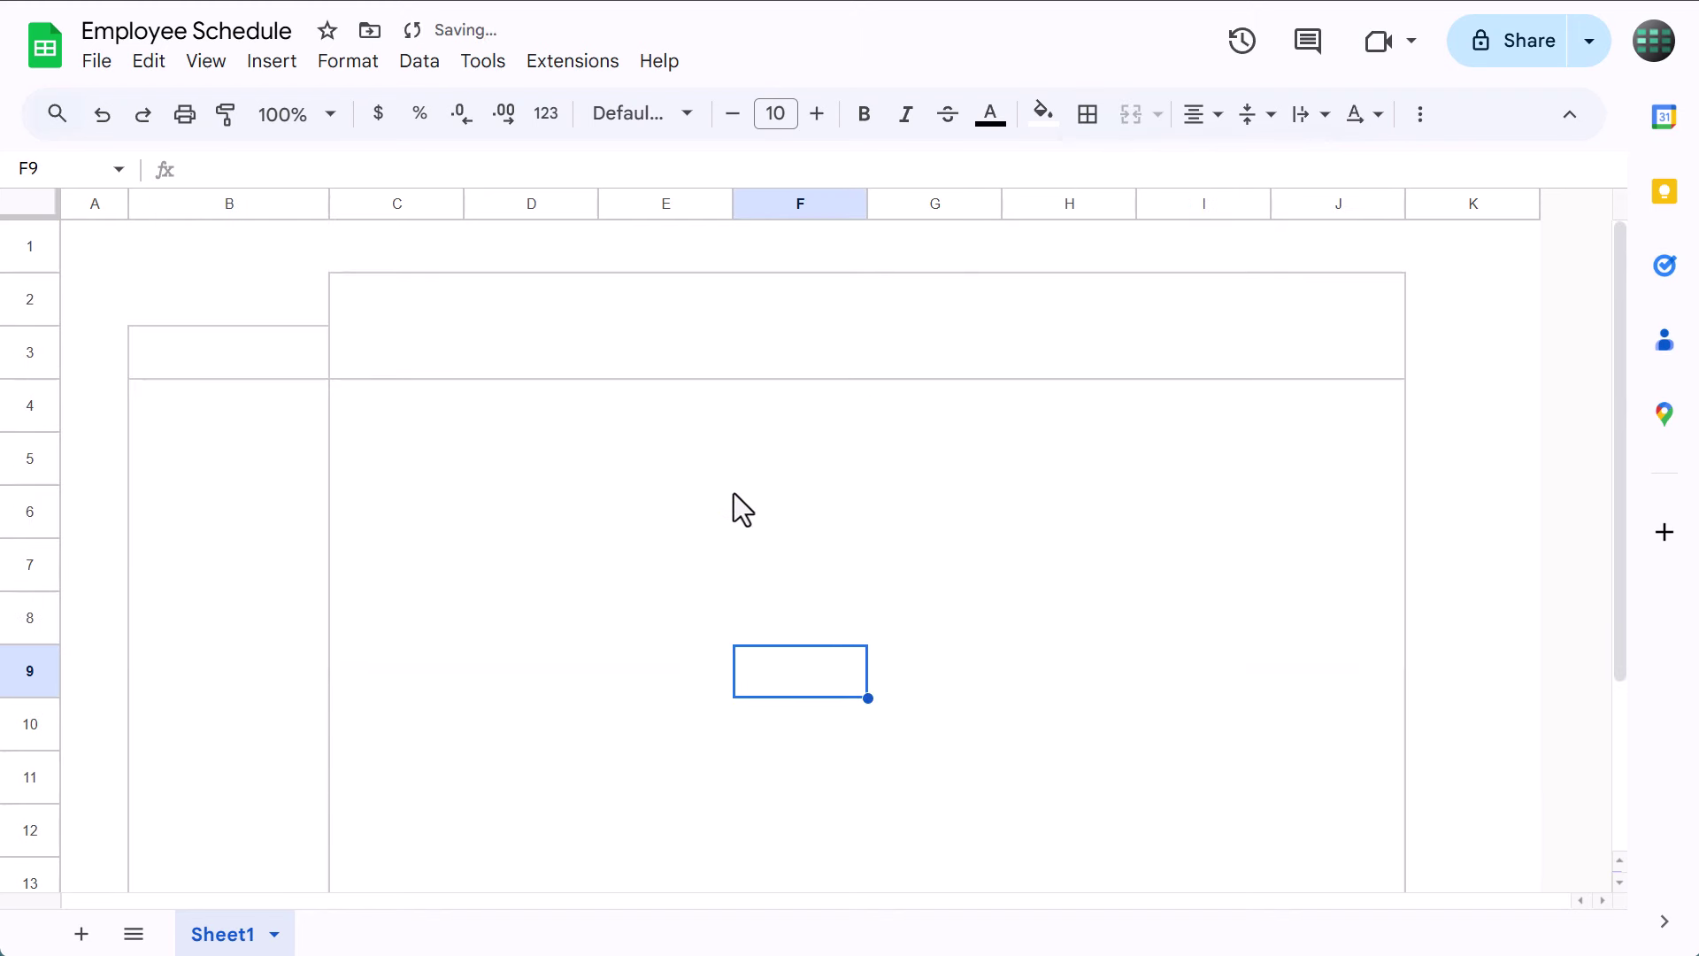
{"action": "left_click_drag", "start_coordinate": [444, 398], "coordinate": [1355, 635]}
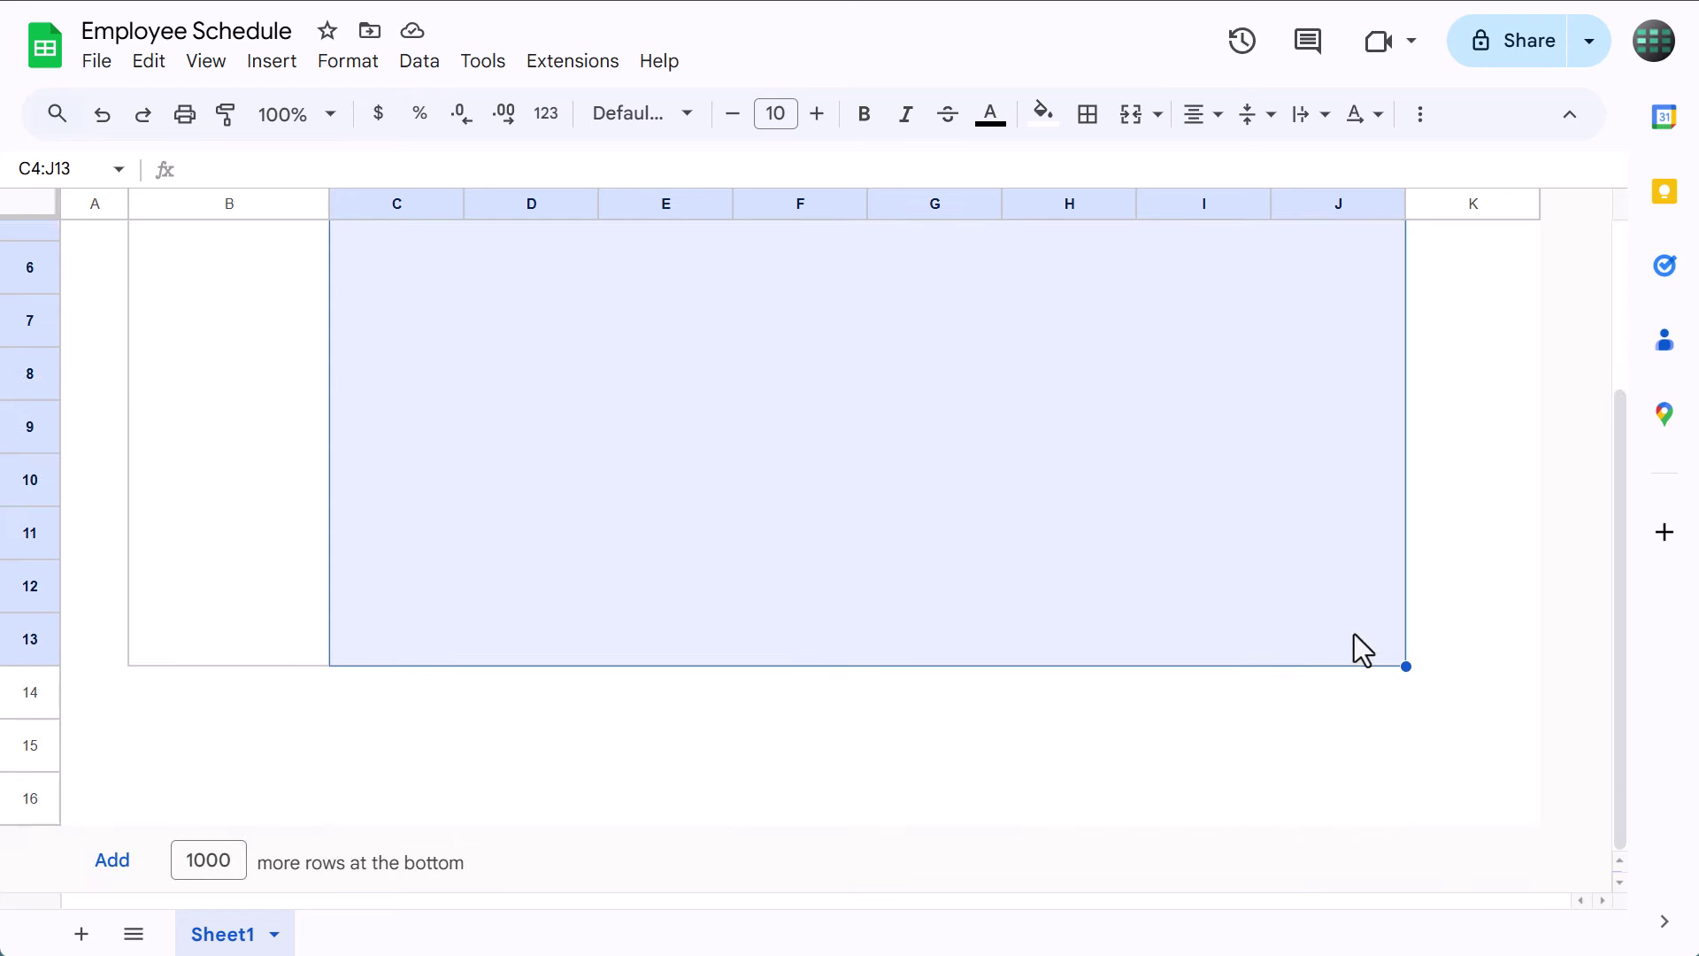
{"action": "left_click", "coordinate": [1088, 114]}
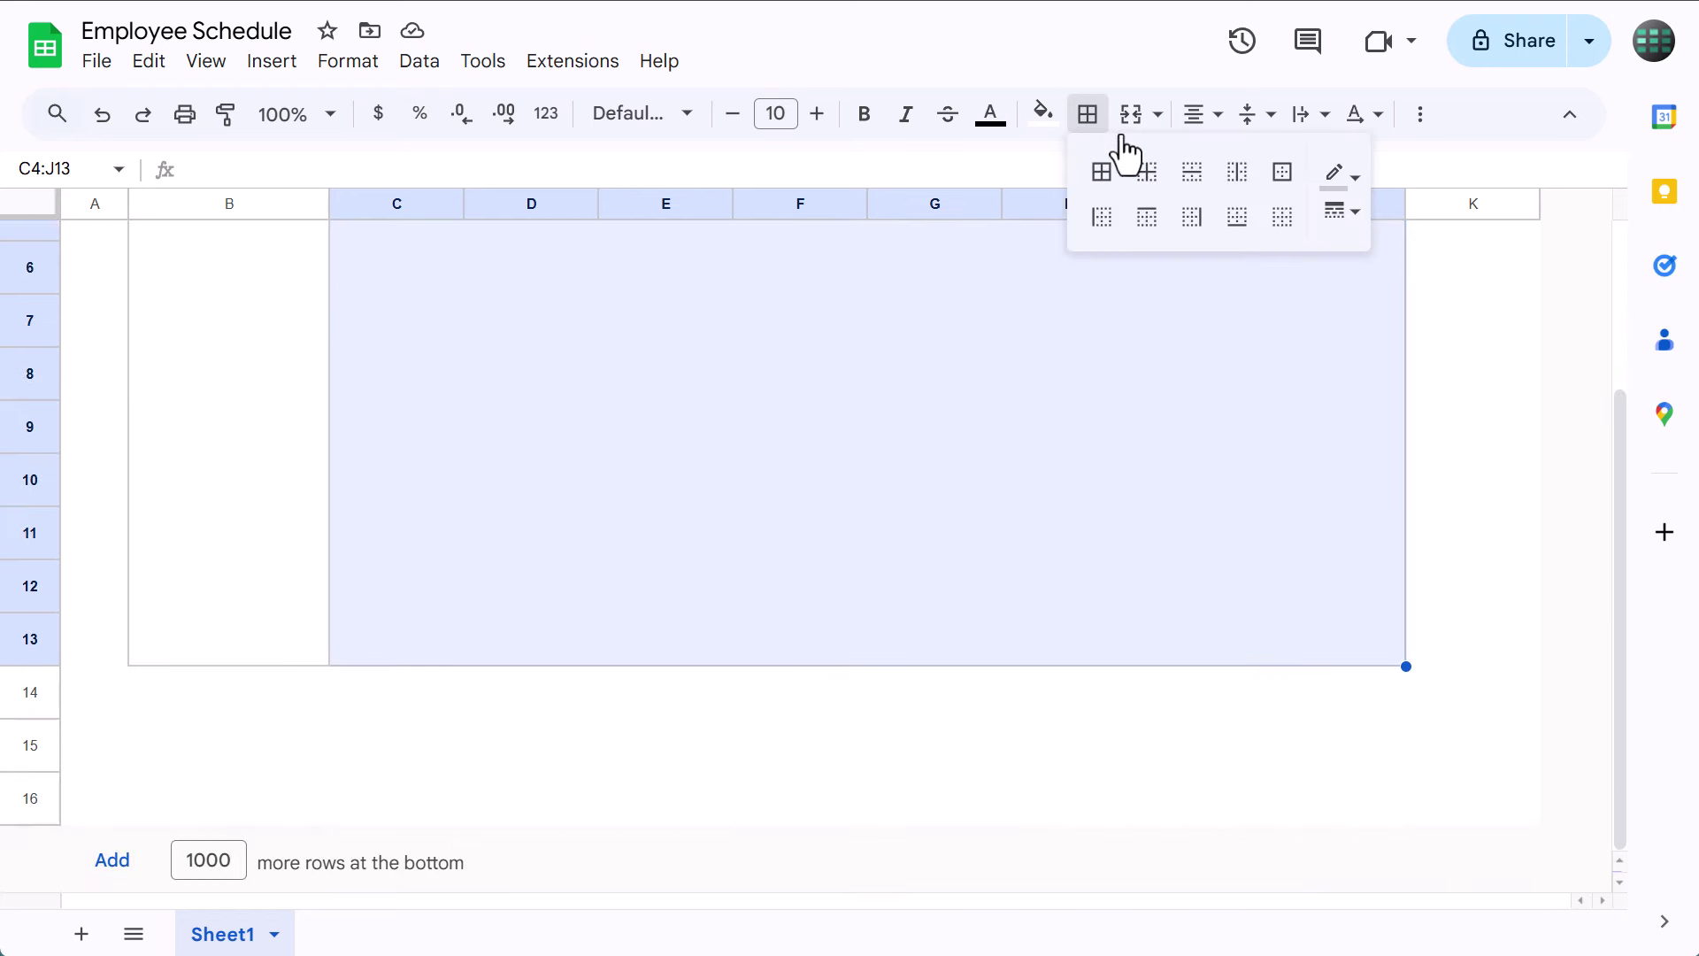
{"action": "left_click", "coordinate": [1339, 176]}
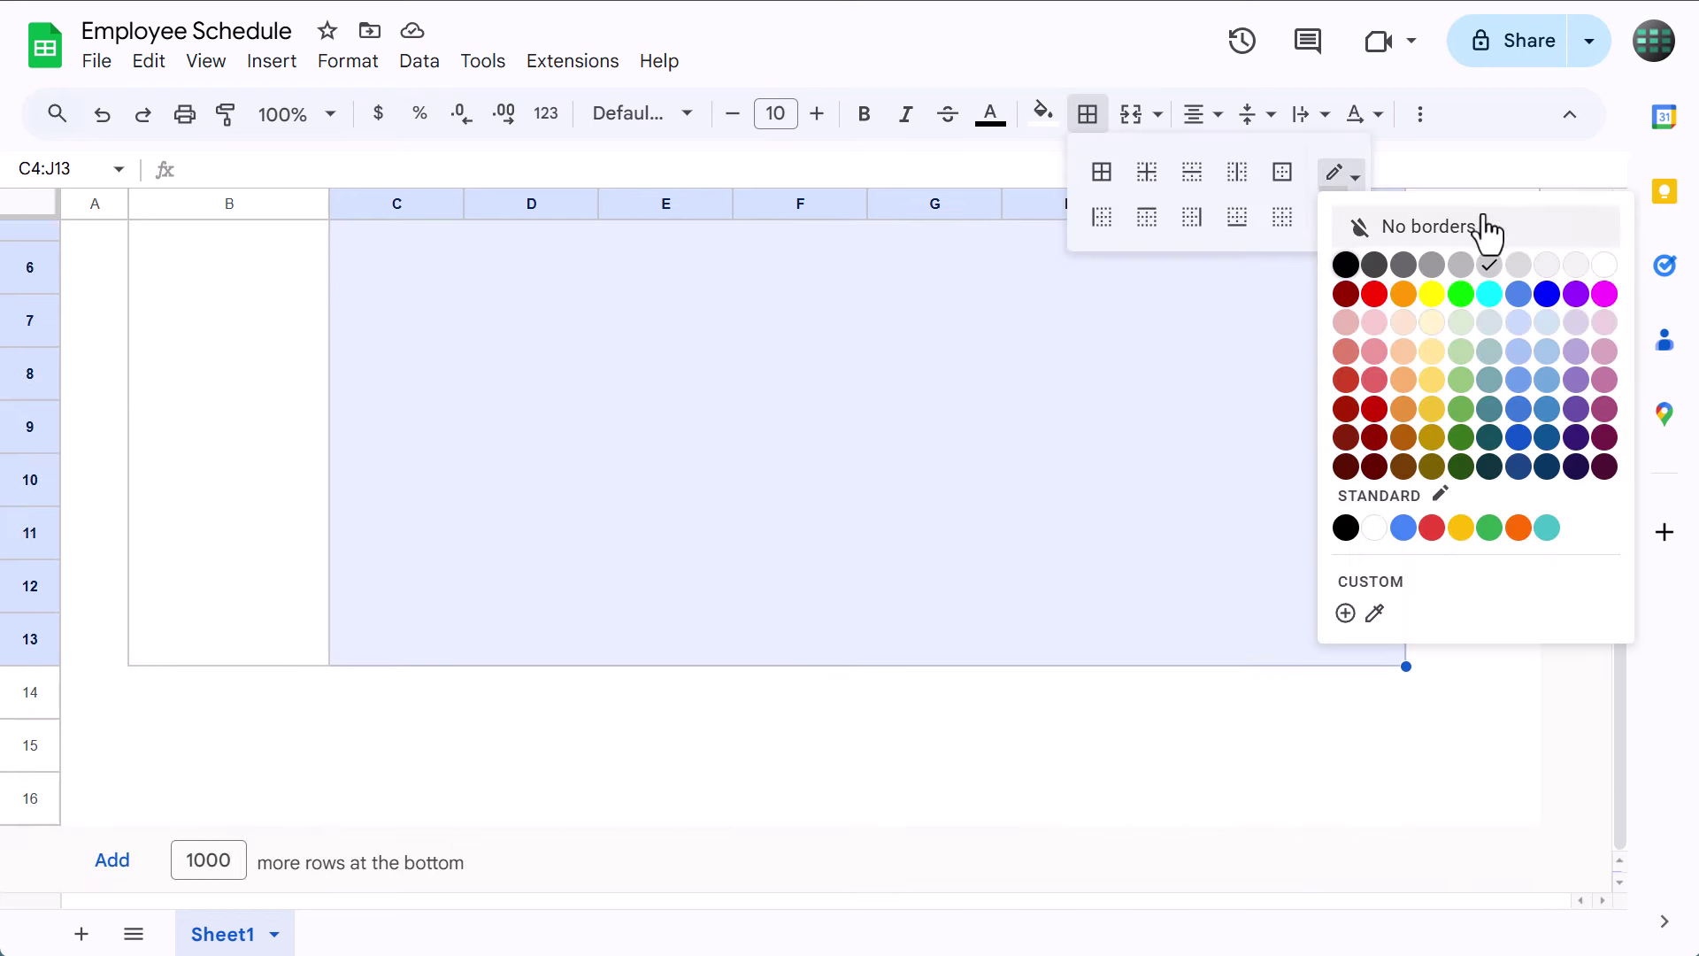
{"action": "left_click", "coordinate": [1549, 268]}
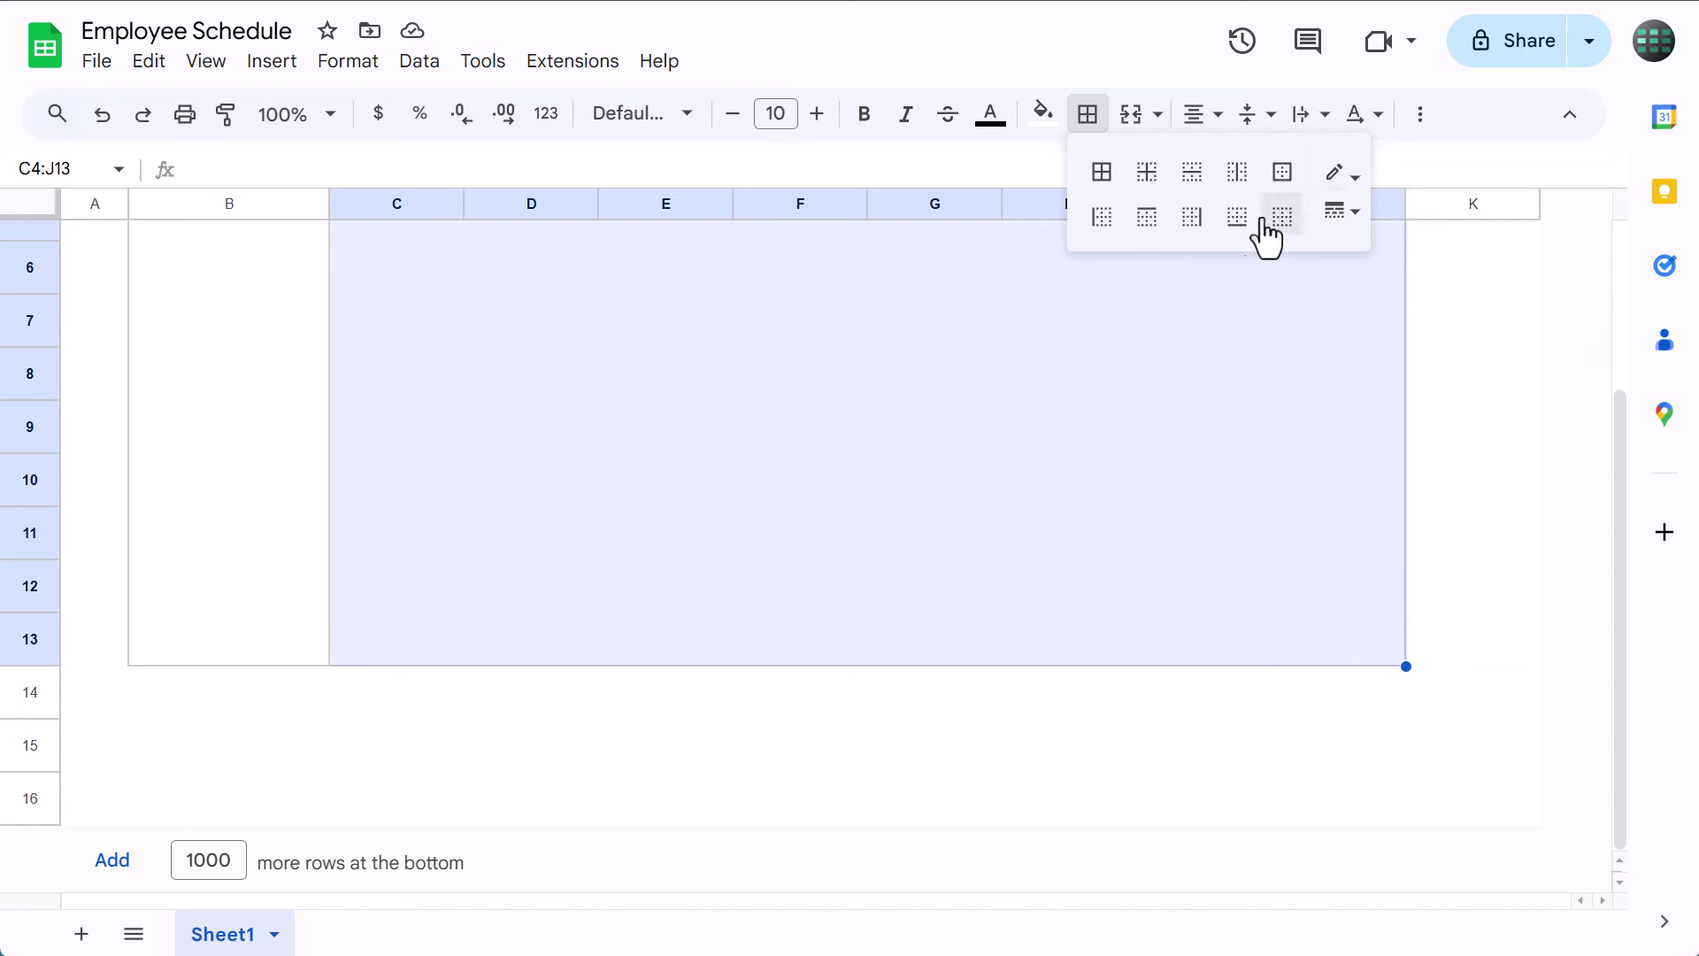
{"action": "left_click", "coordinate": [1150, 177]}
{"action": "left_click", "coordinate": [1085, 113]}
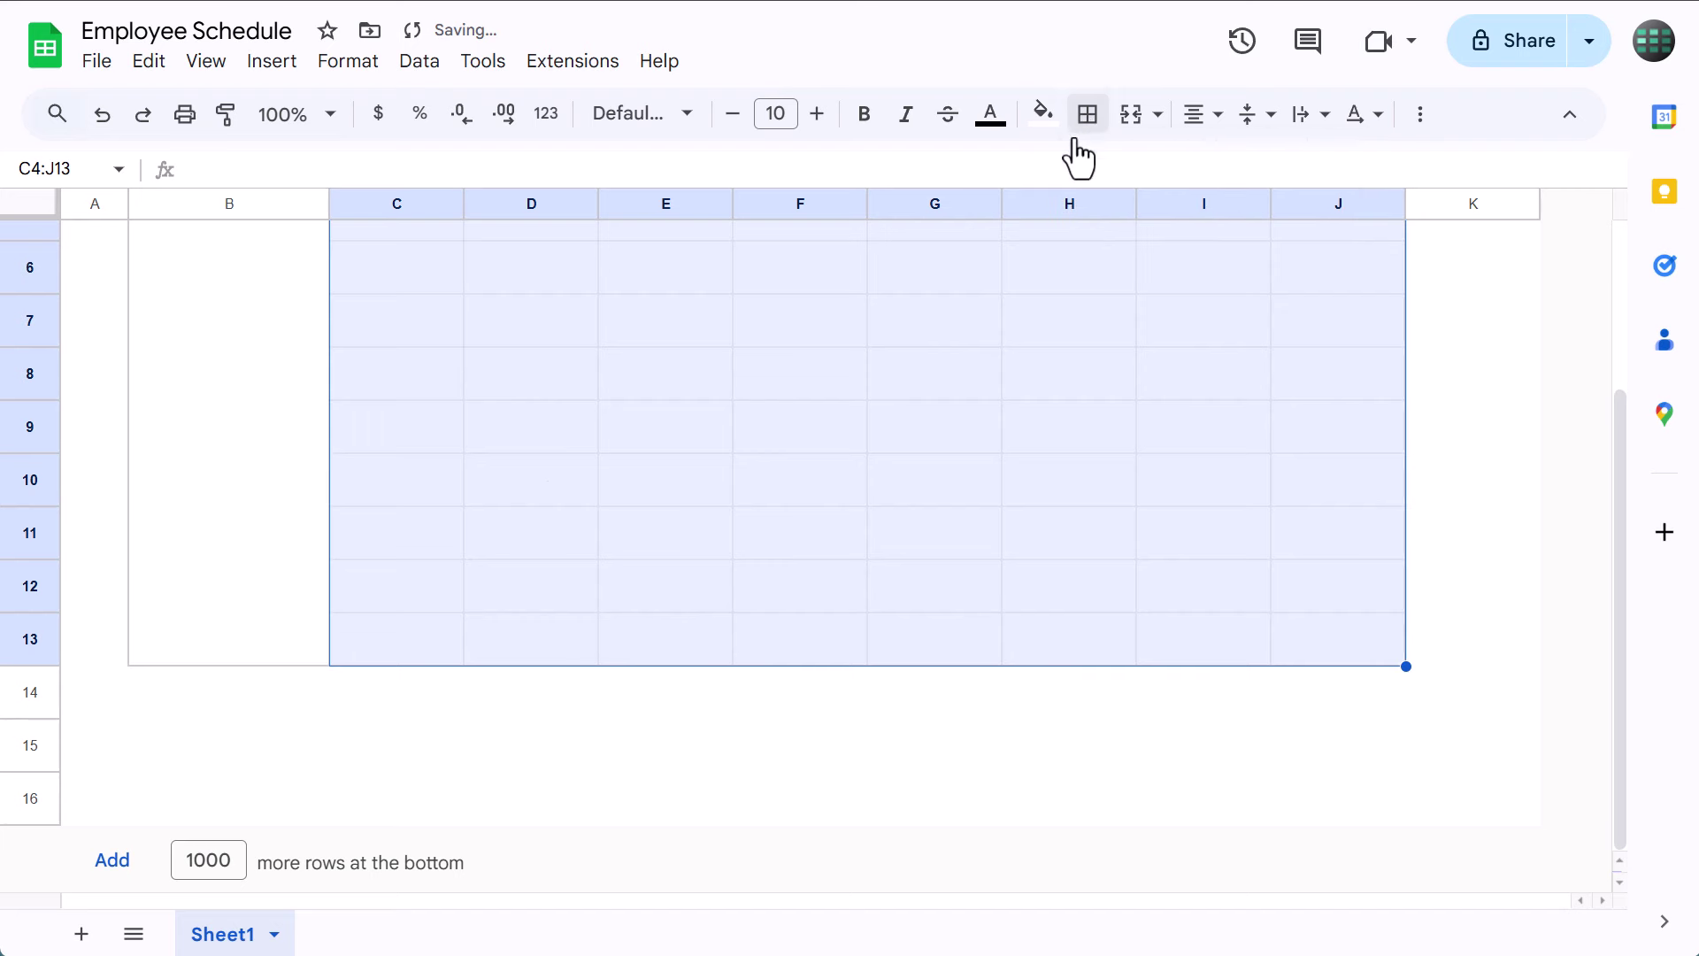
Add inner borders between the name rows B4:B13
{"action": "scroll", "coordinate": [468, 515], "scroll_direction": "up", "scroll_amount": 3}
{"action": "left_click_drag", "start_coordinate": [247, 425], "coordinate": [238, 869]}
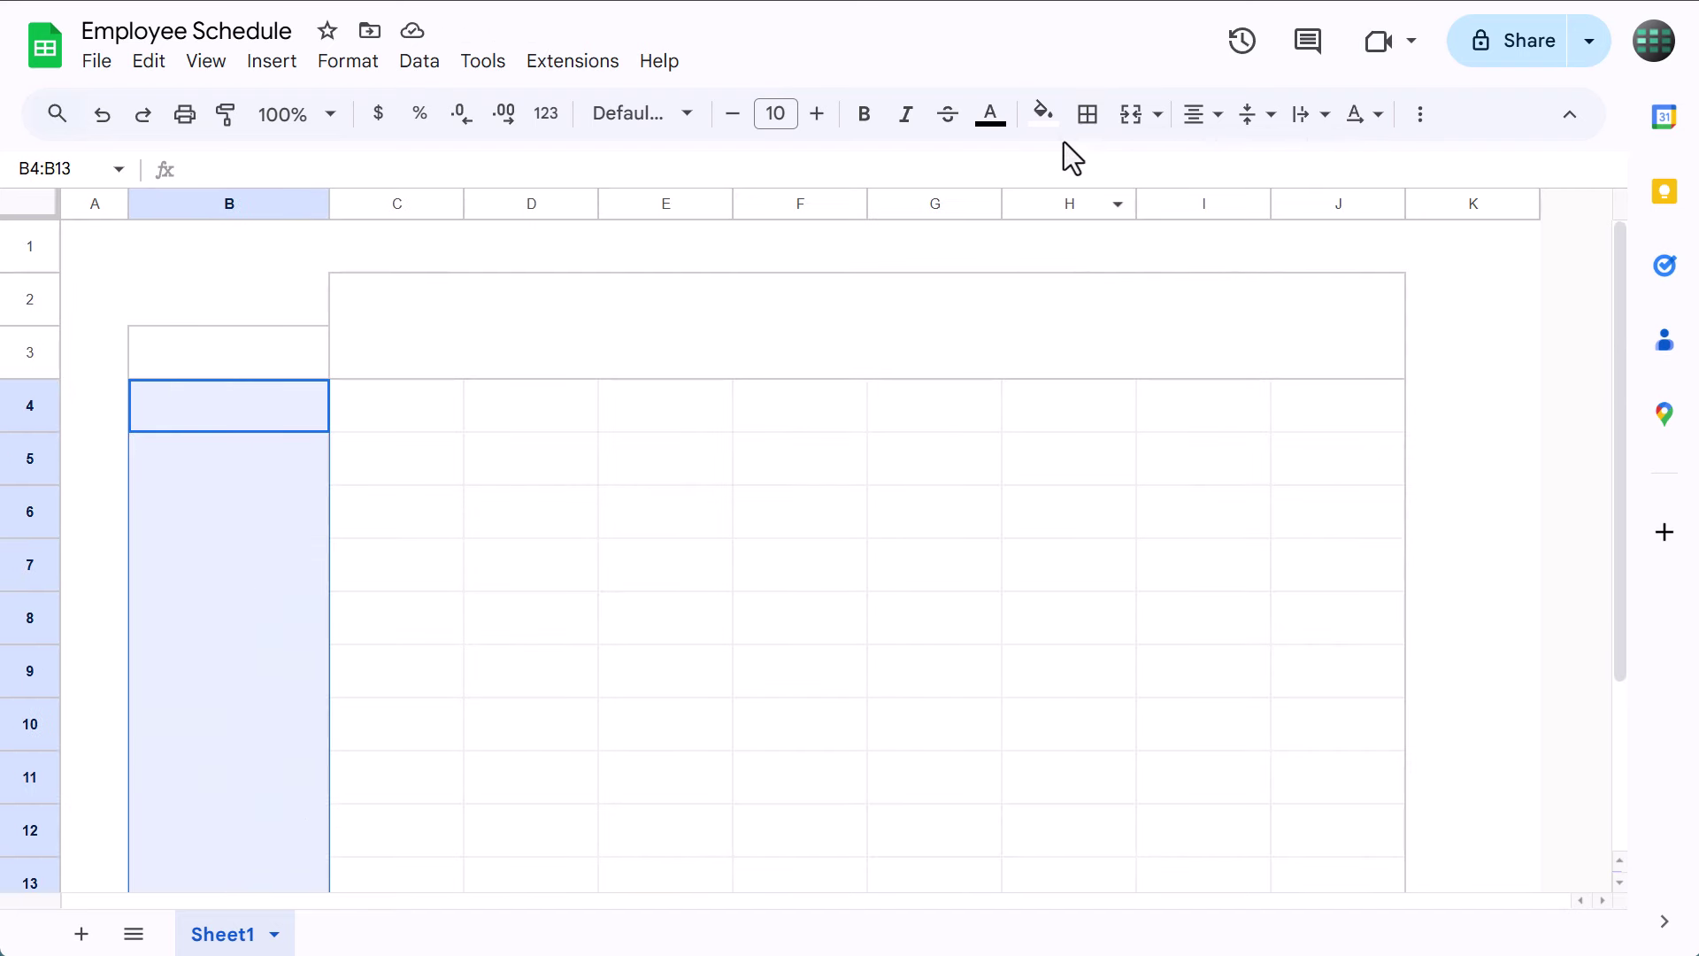
{"action": "left_click", "coordinate": [1088, 115]}
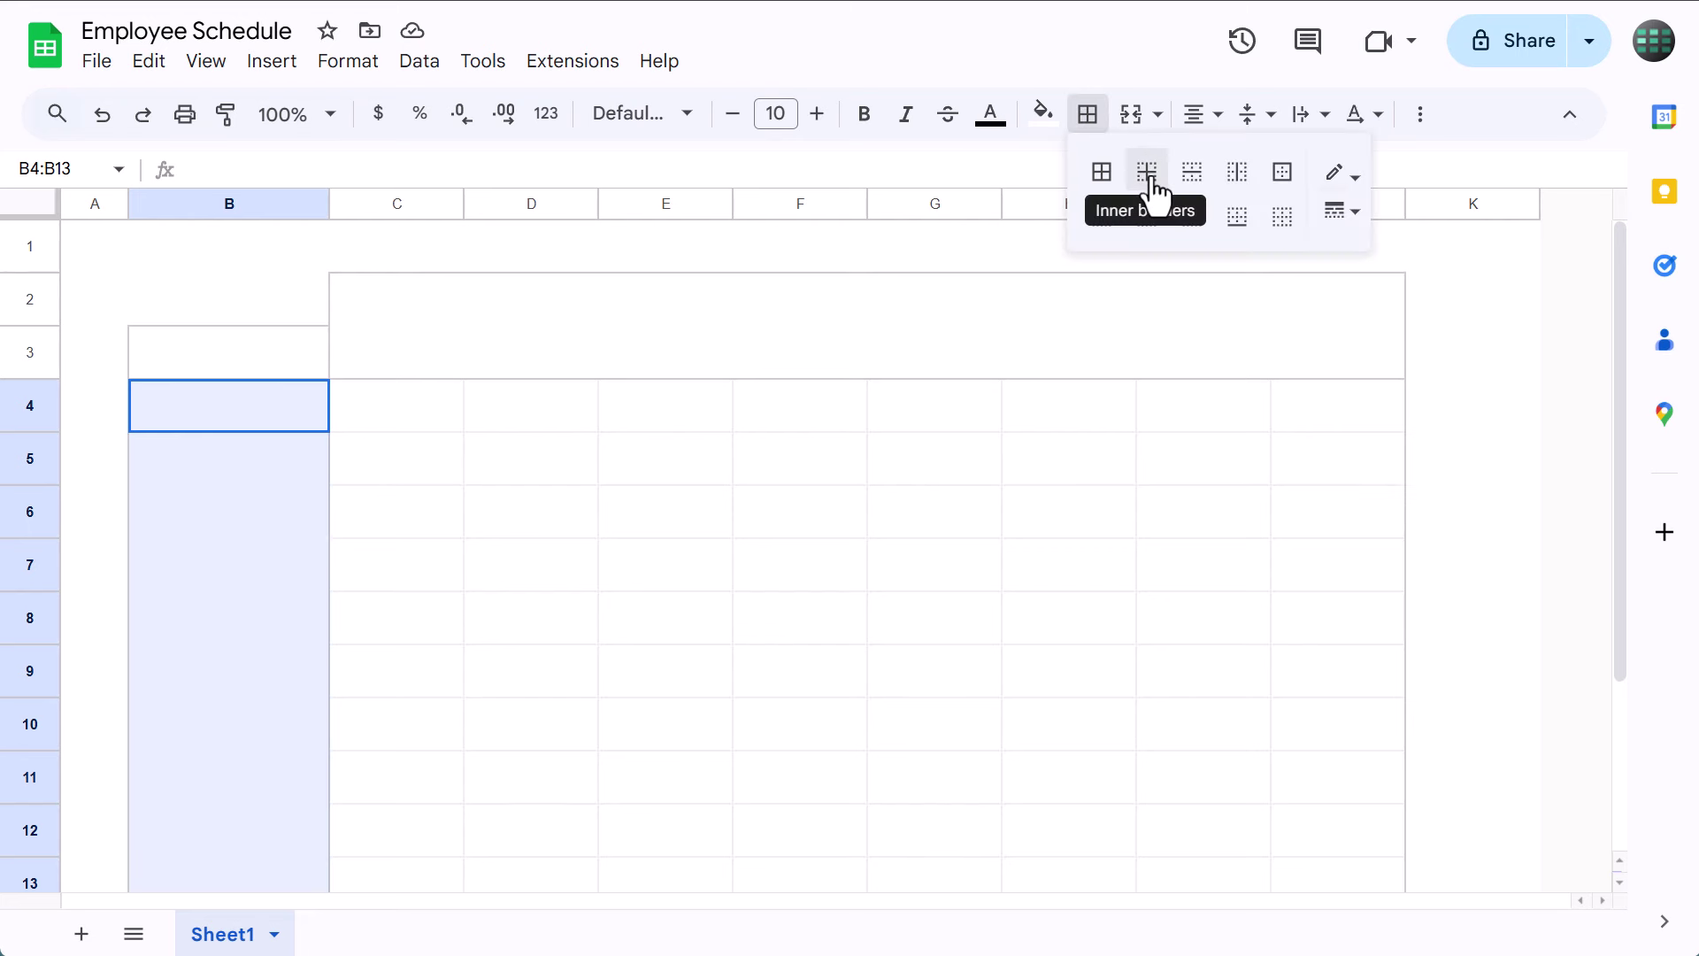
{"action": "left_click", "coordinate": [1147, 173]}
{"action": "left_click", "coordinate": [1088, 118]}
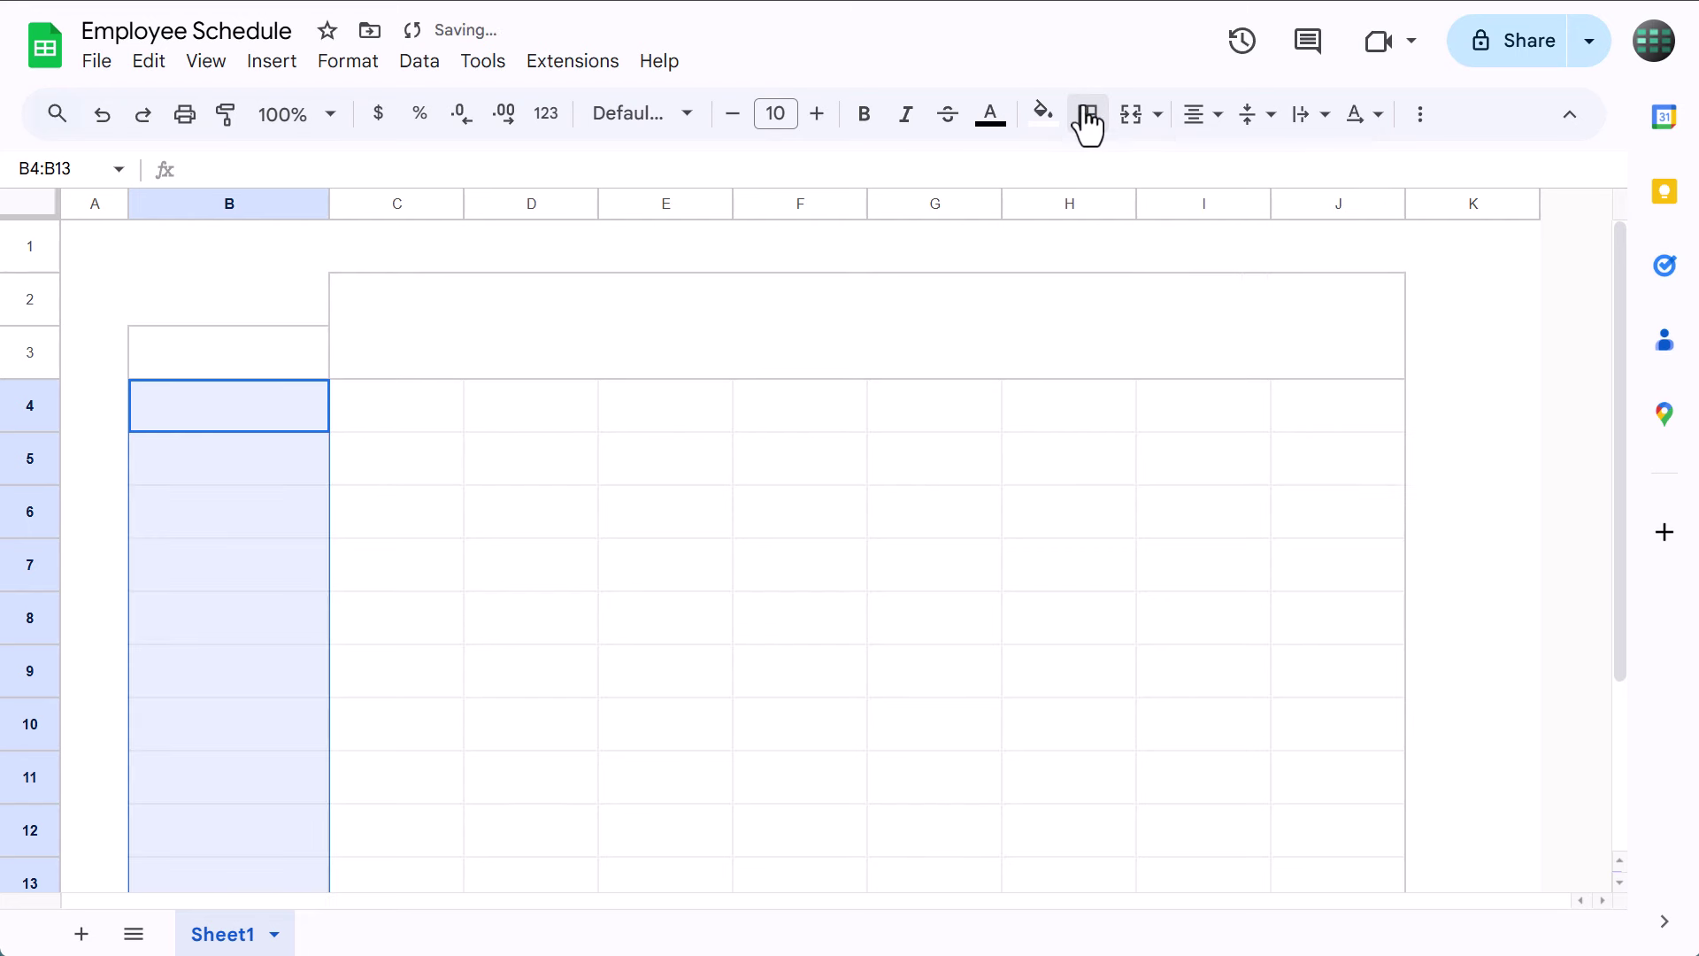
{"action": "left_click", "coordinate": [715, 564]}
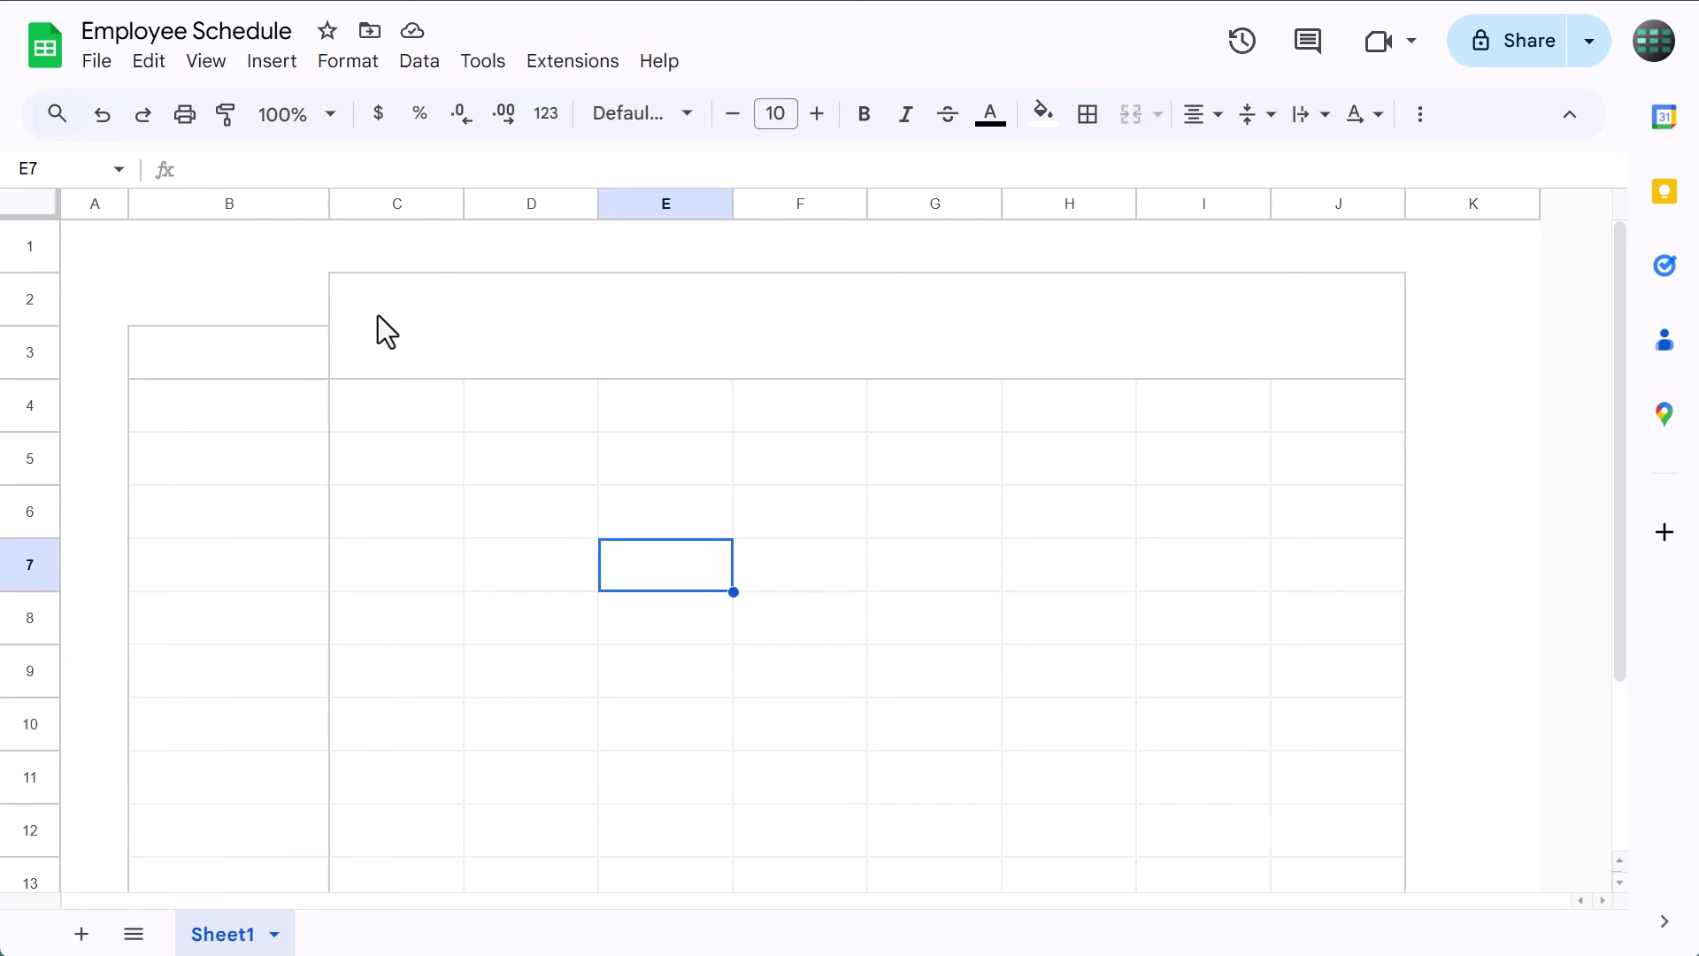
Make cell B3 bold with a light blue fill
{"action": "left_click", "coordinate": [274, 353]}
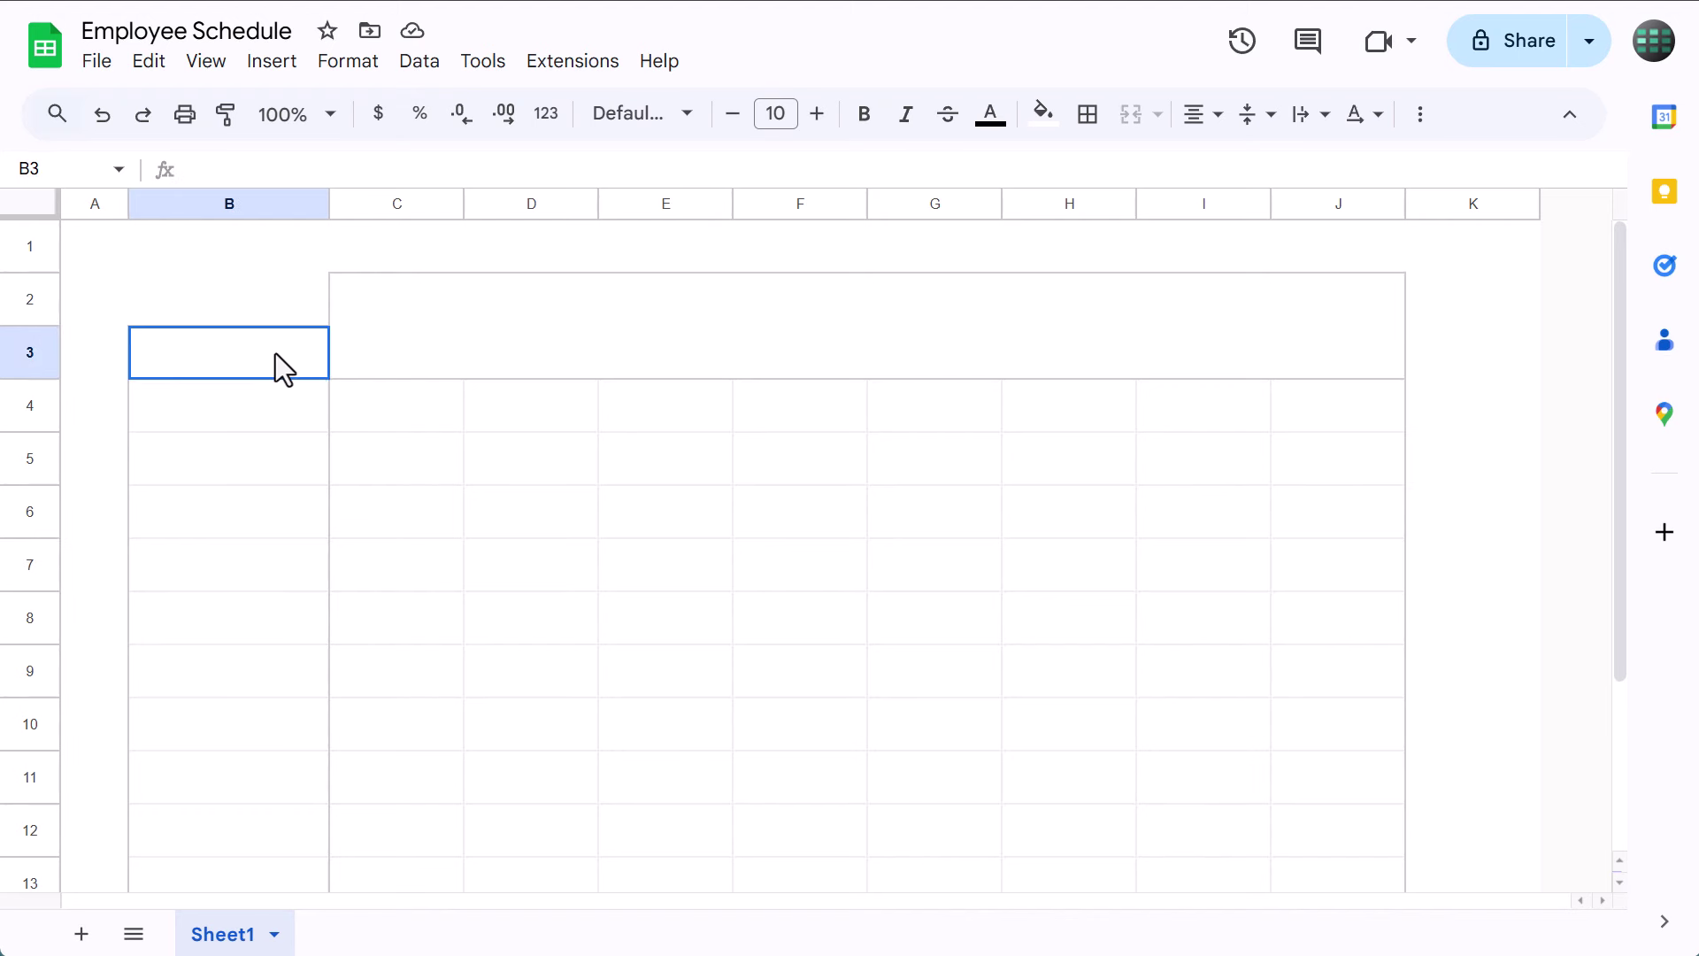
{"action": "left_click", "coordinate": [865, 121]}
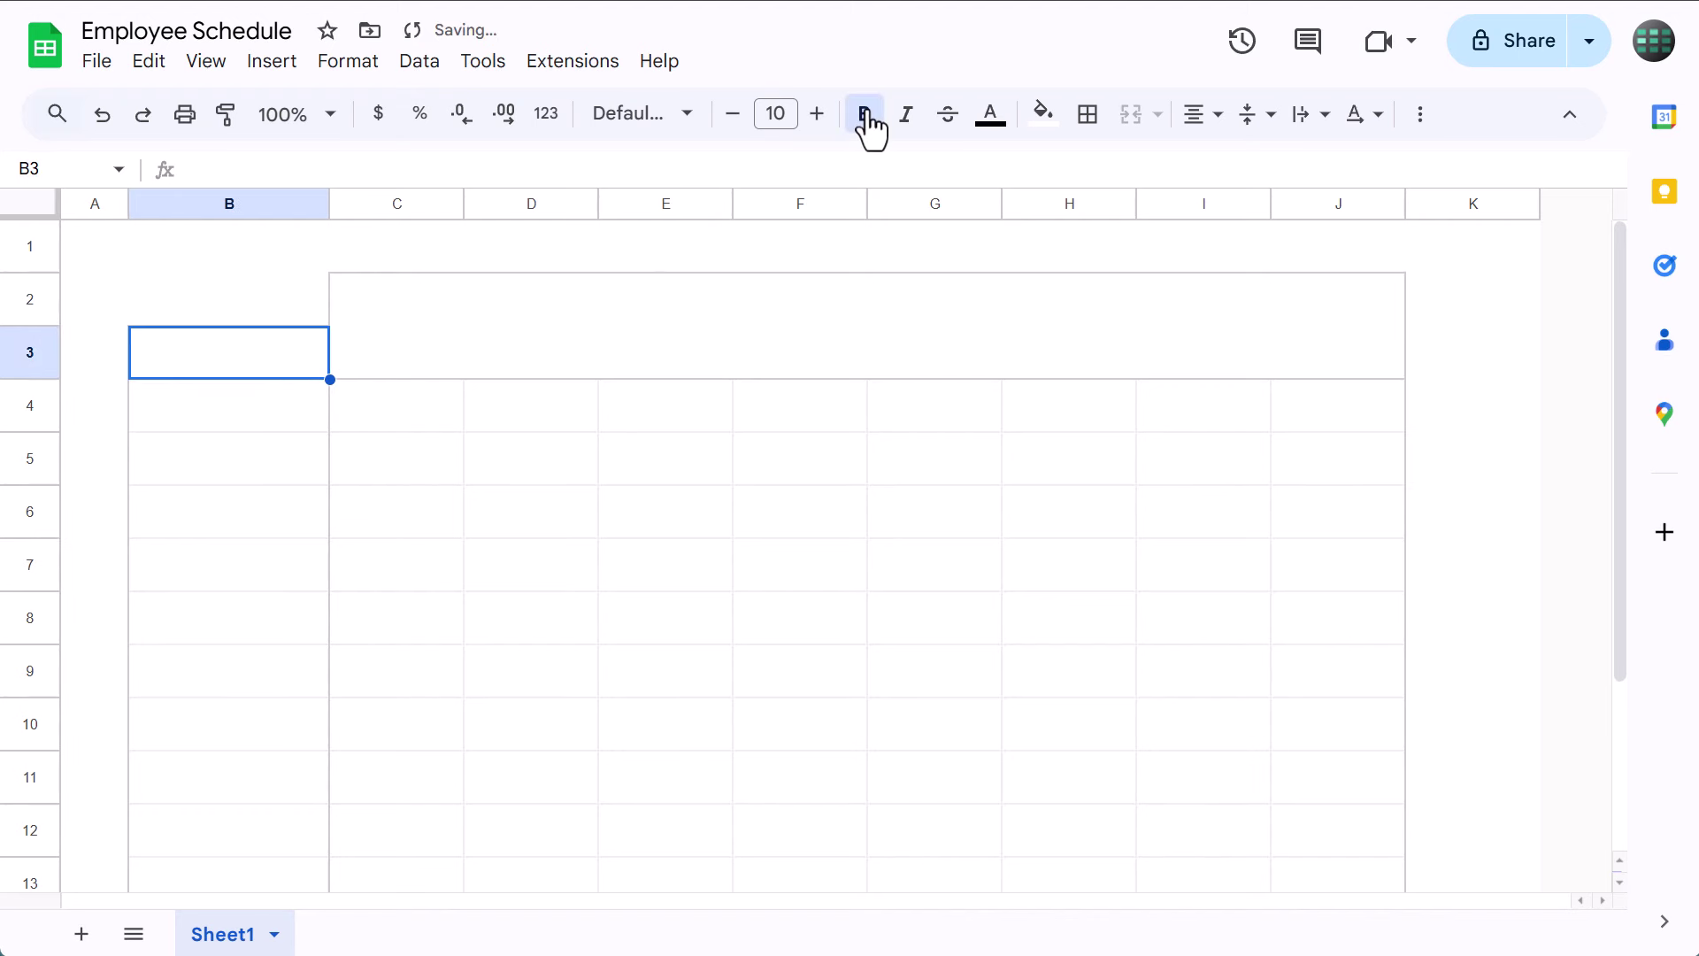
{"action": "left_click", "coordinate": [1044, 126]}
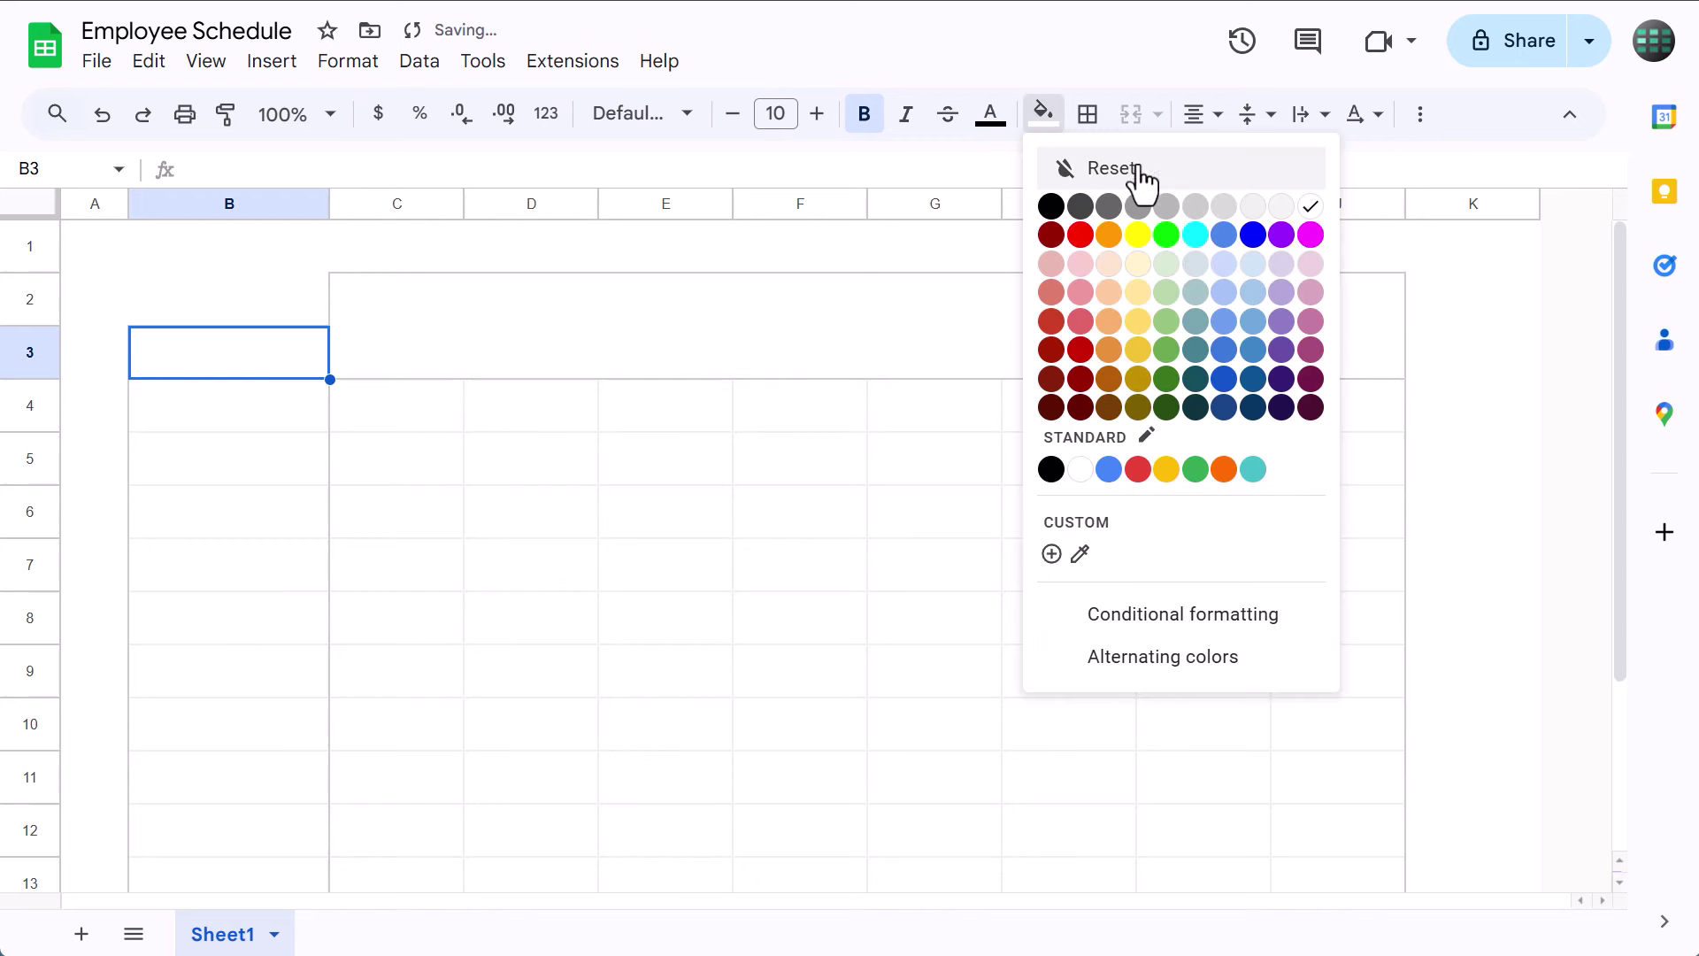
{"action": "left_click", "coordinate": [1254, 280]}
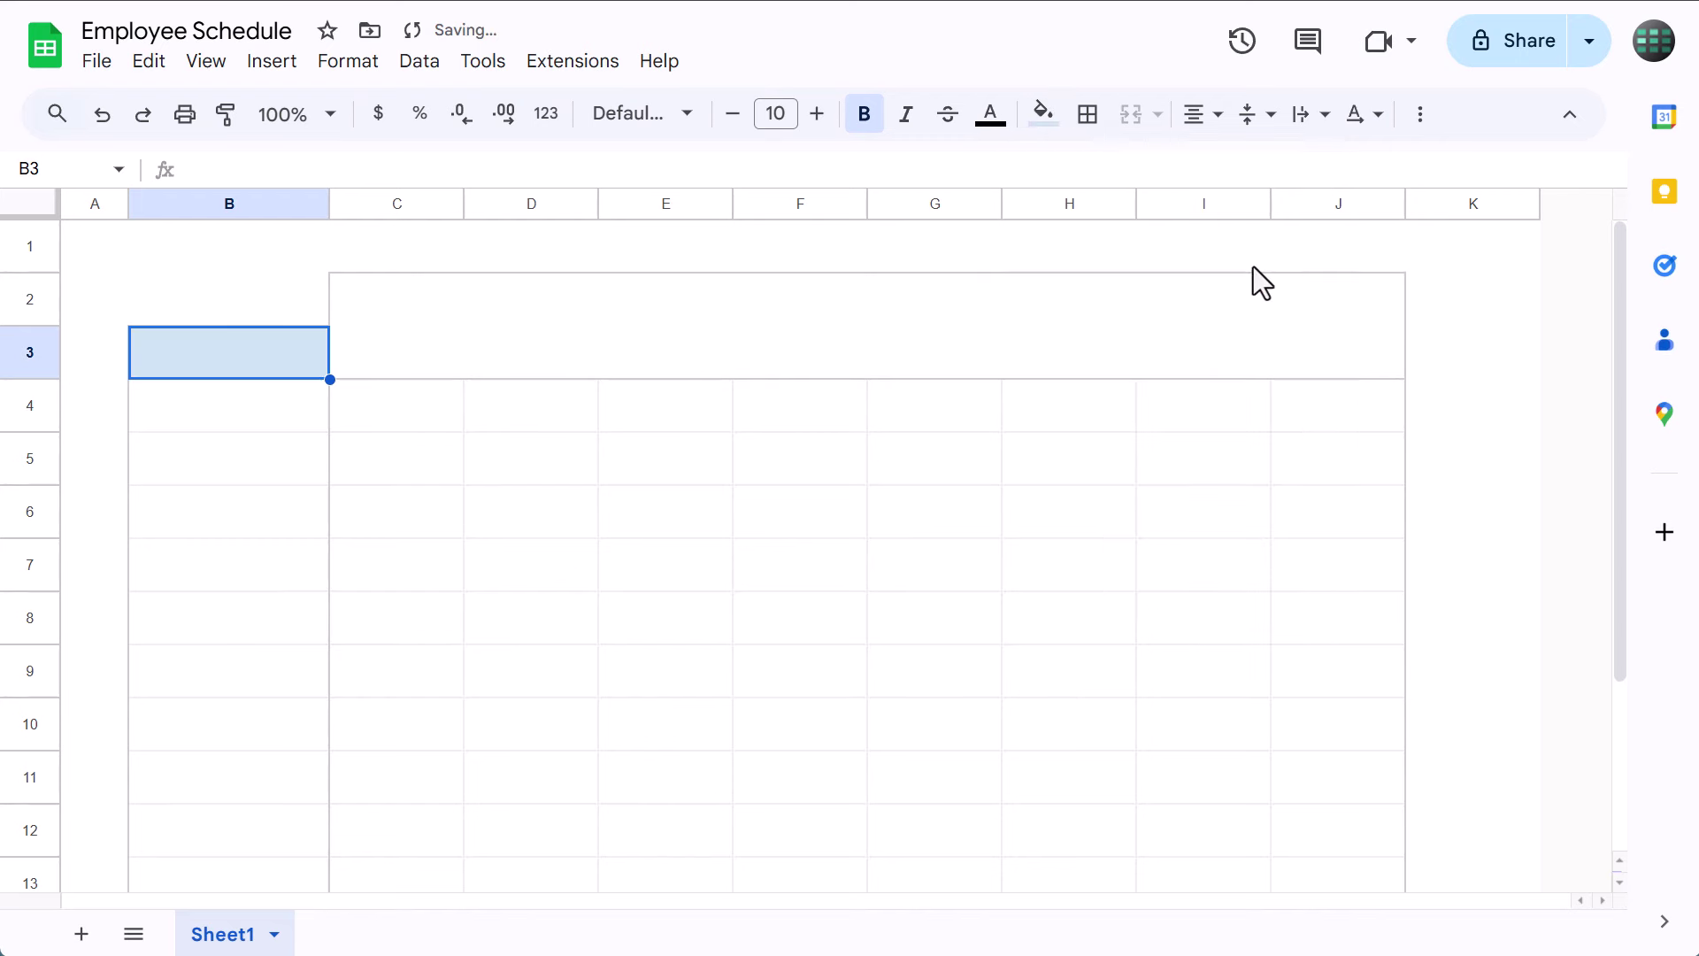
{"action": "left_click", "coordinate": [1046, 115]}
{"action": "left_click", "coordinate": [1058, 122]}
Give the title row C2:J2 dark blue text and a light grey fill
{"action": "left_click_drag", "start_coordinate": [422, 295], "coordinate": [1304, 285]}
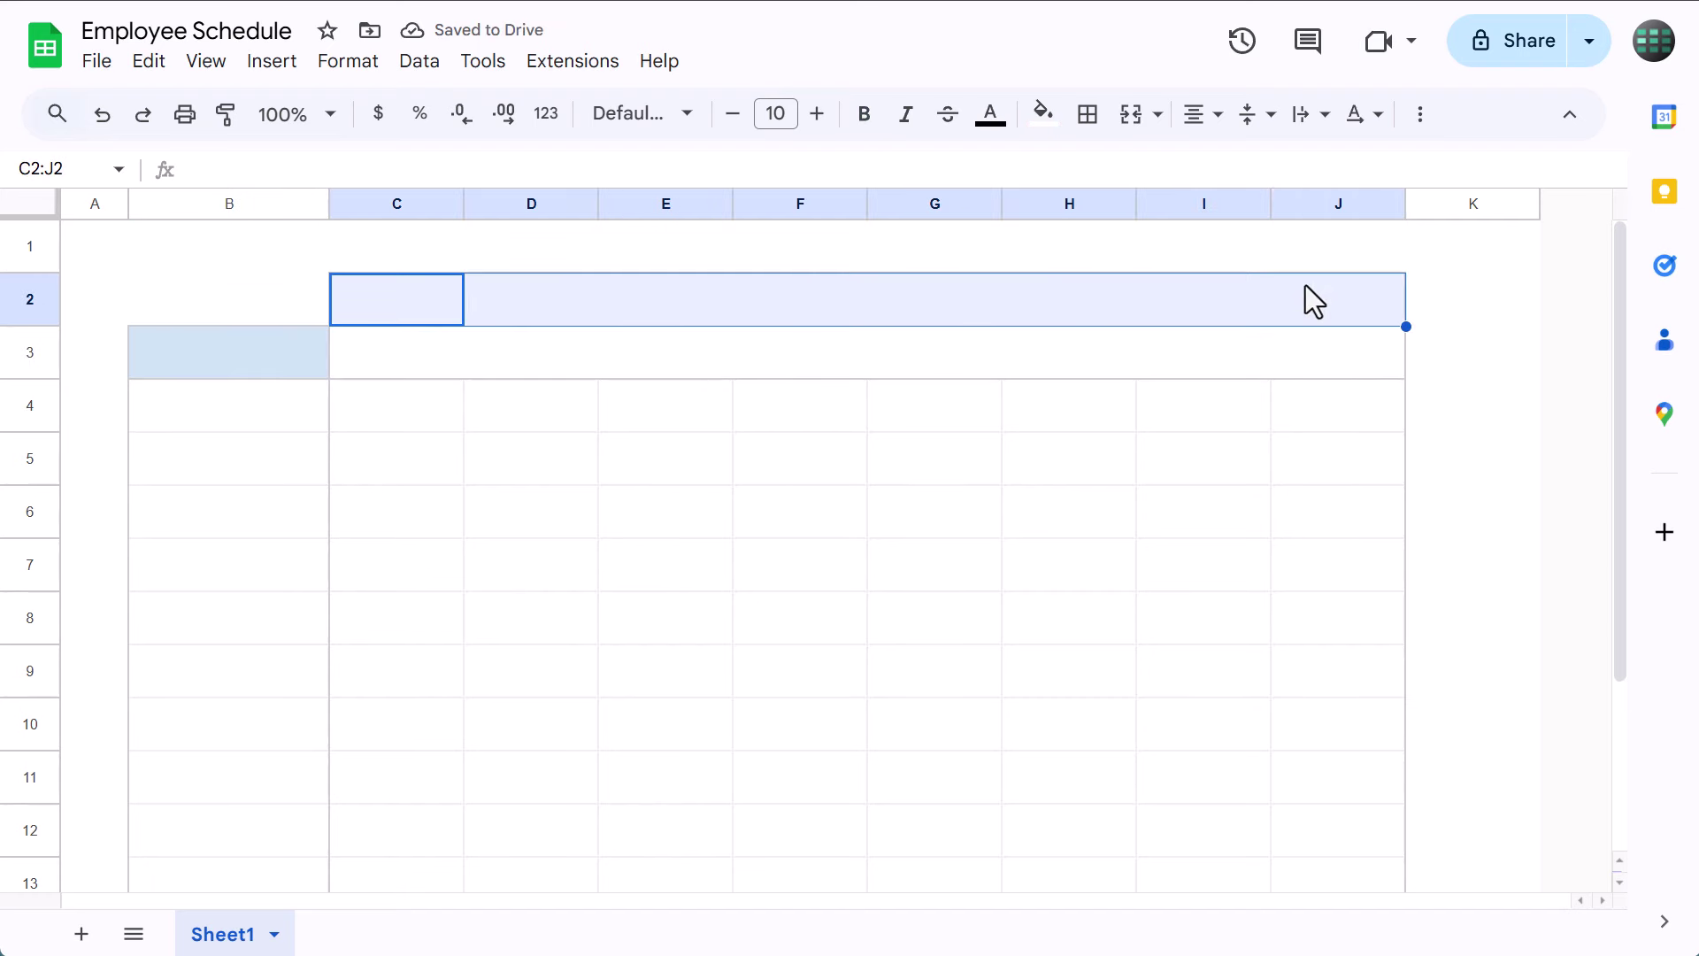
{"action": "left_click", "coordinate": [990, 115]}
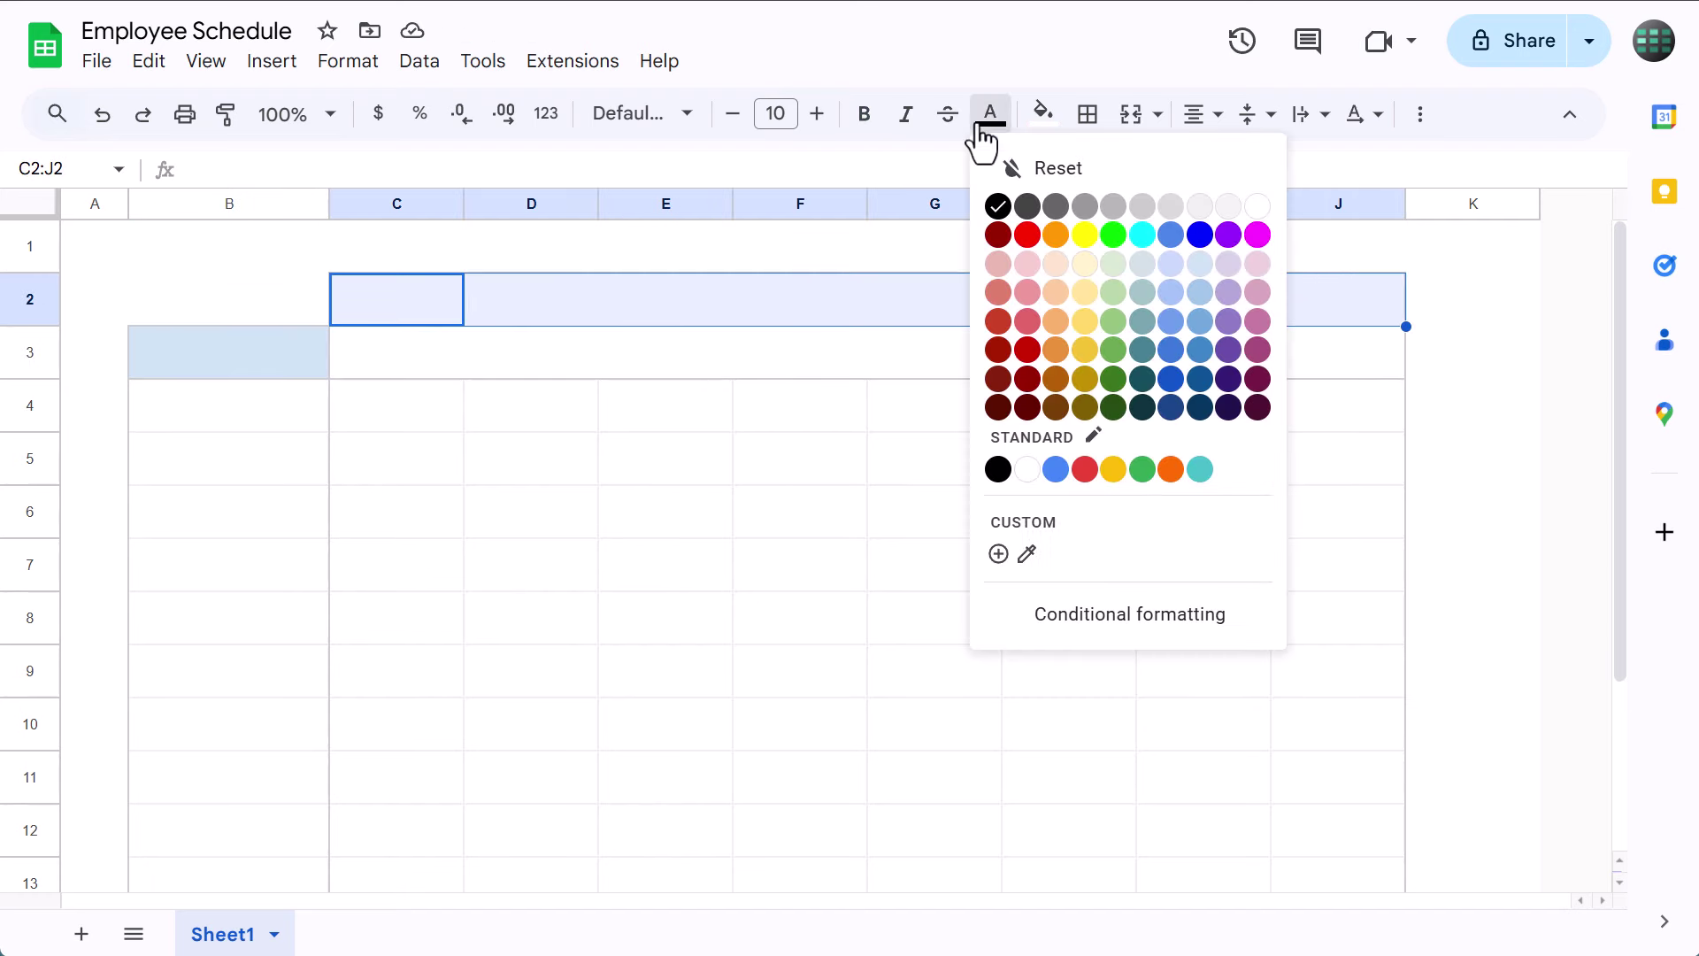
{"action": "left_click", "coordinate": [1172, 380]}
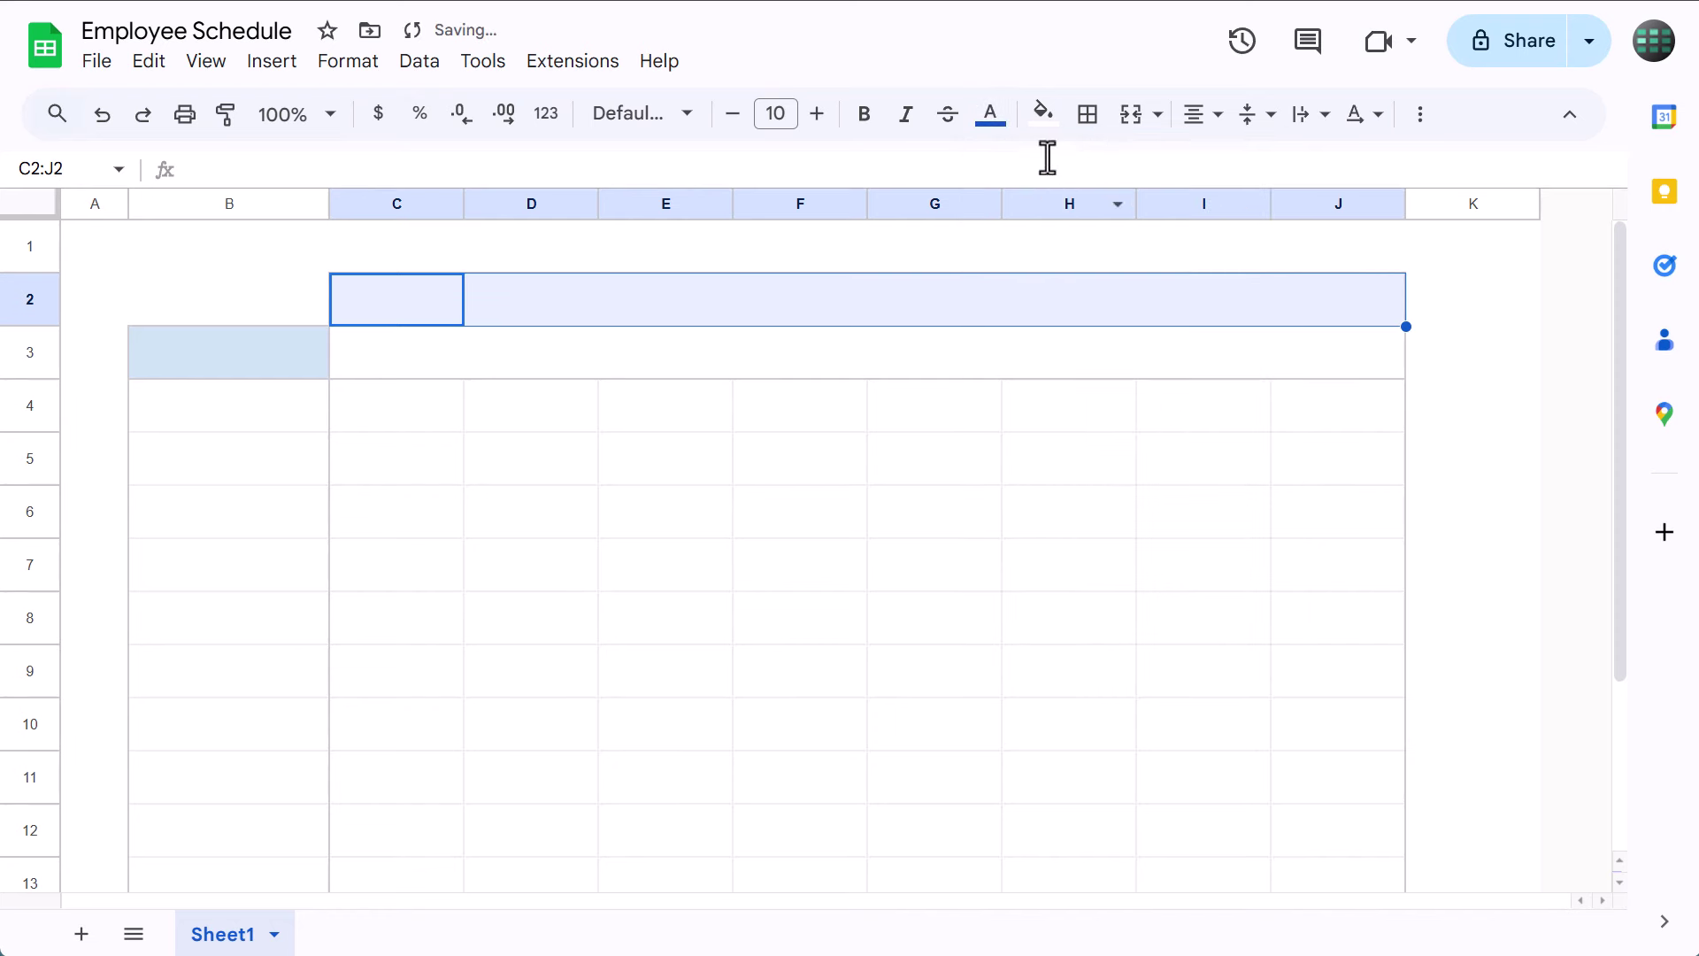
{"action": "left_click", "coordinate": [1045, 115]}
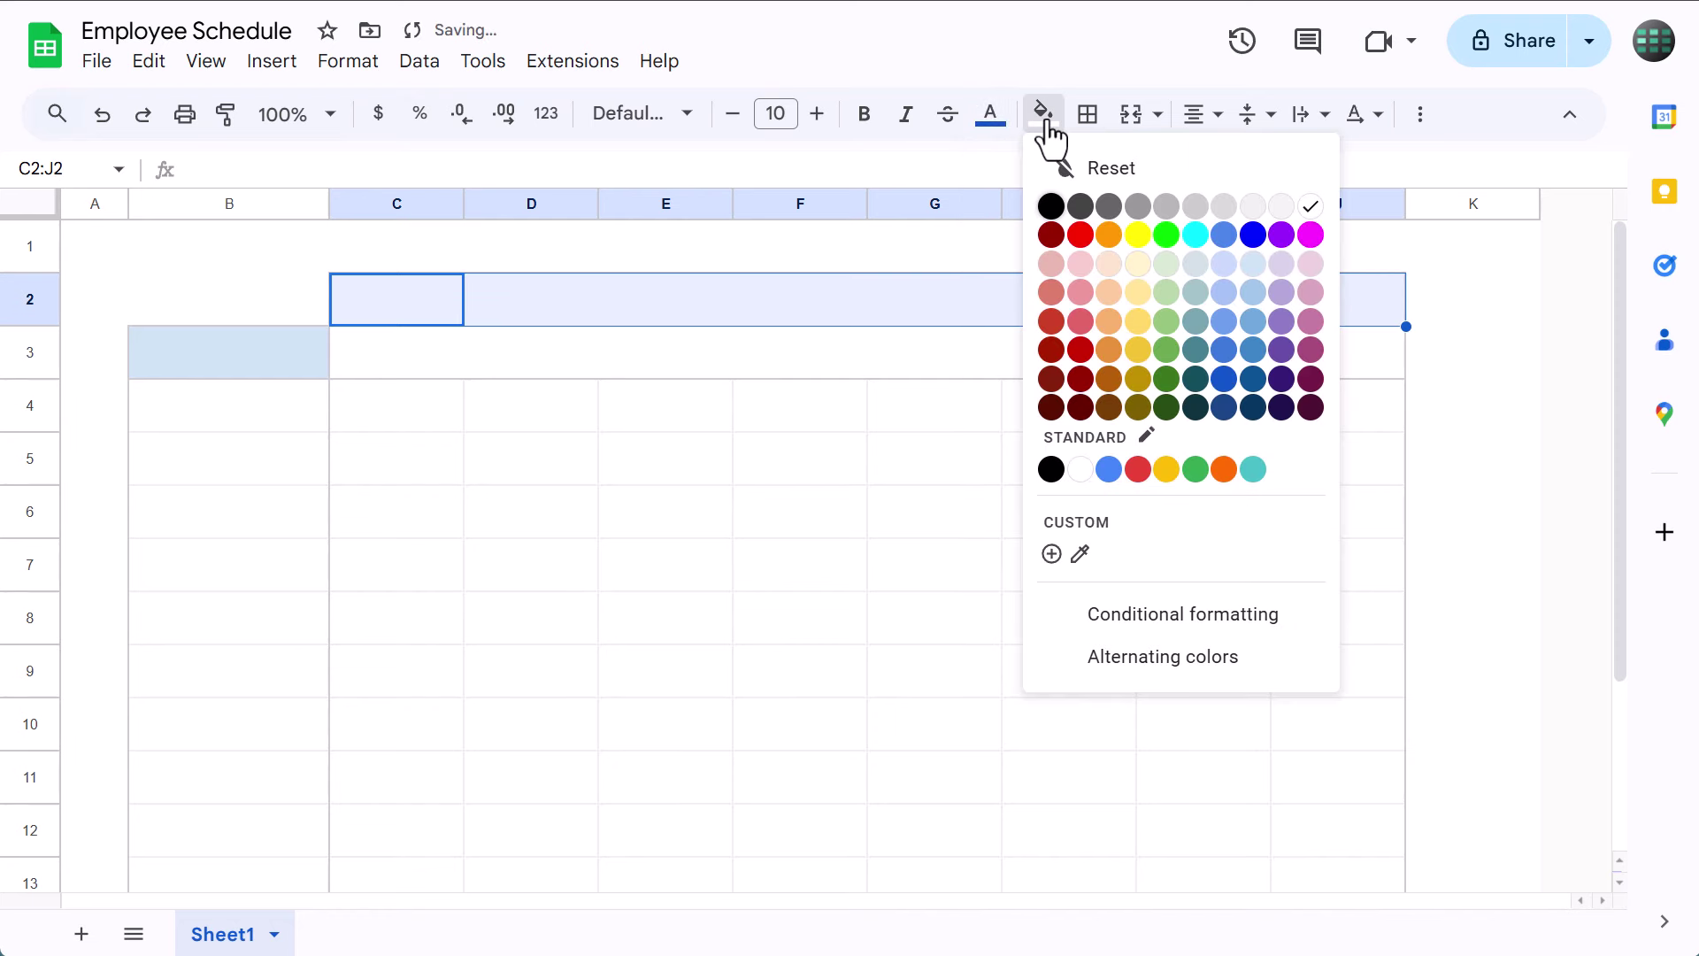
{"action": "left_click", "coordinate": [1281, 209]}
Make the date row C3:J3 bold with a grey fill
{"action": "left_click_drag", "start_coordinate": [460, 358], "coordinate": [1332, 341]}
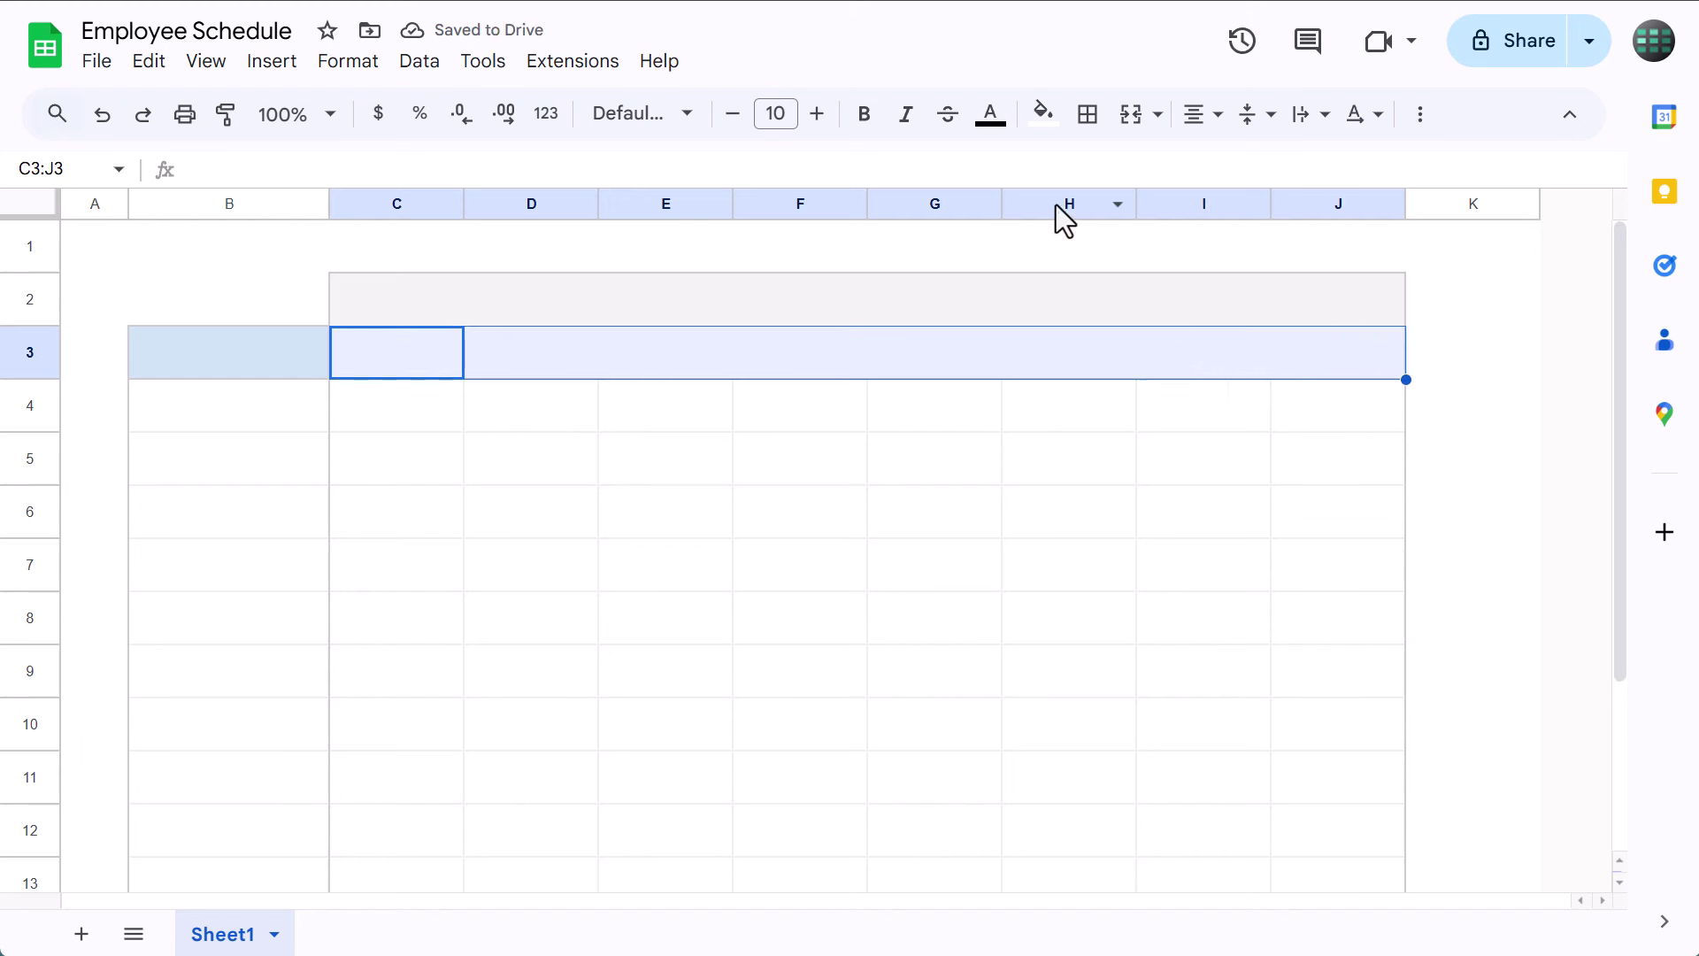
{"action": "left_click", "coordinate": [864, 130]}
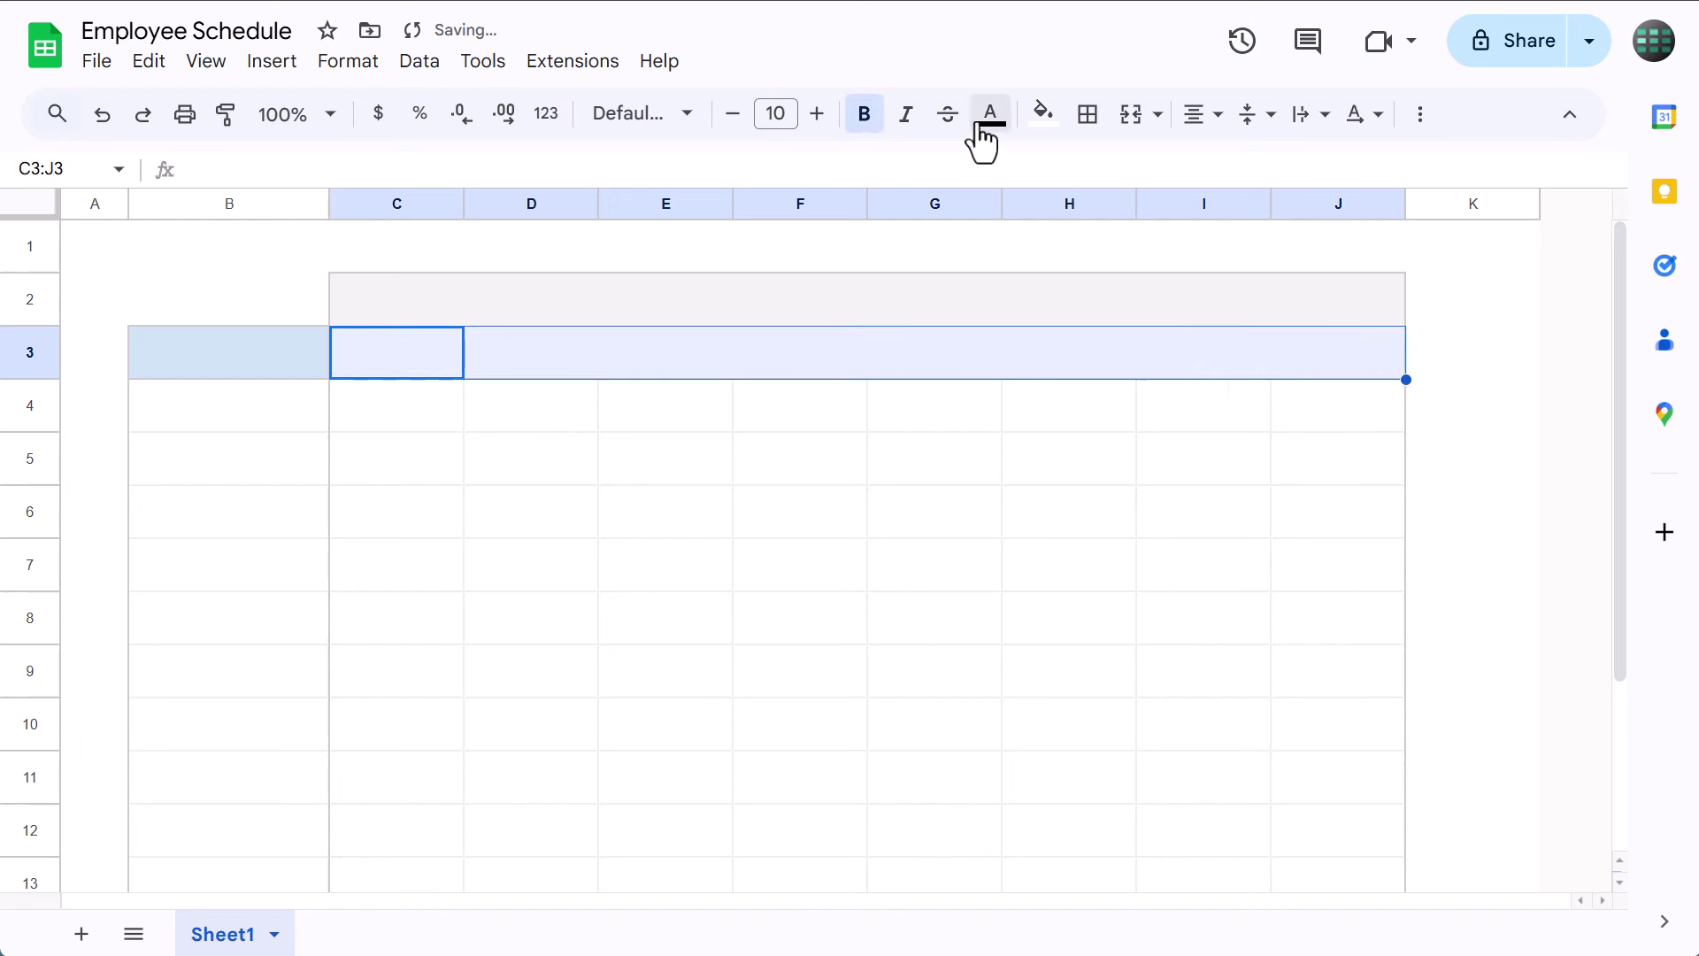
{"action": "left_click", "coordinate": [1044, 115]}
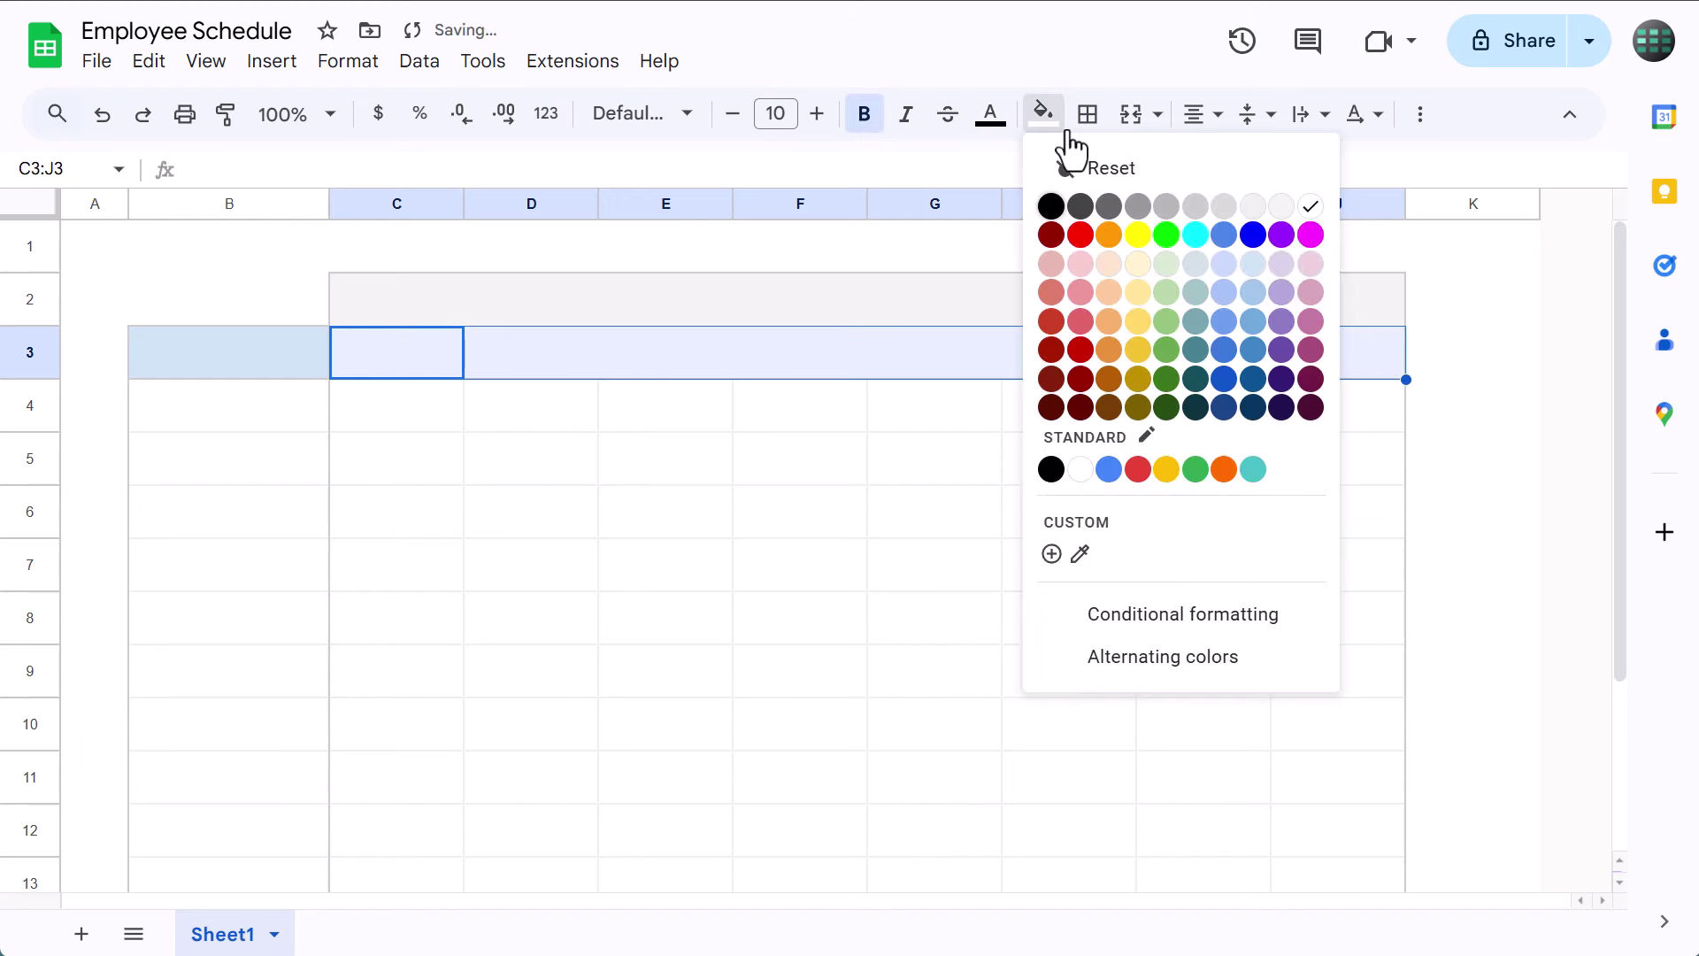
{"action": "left_click", "coordinate": [1225, 207]}
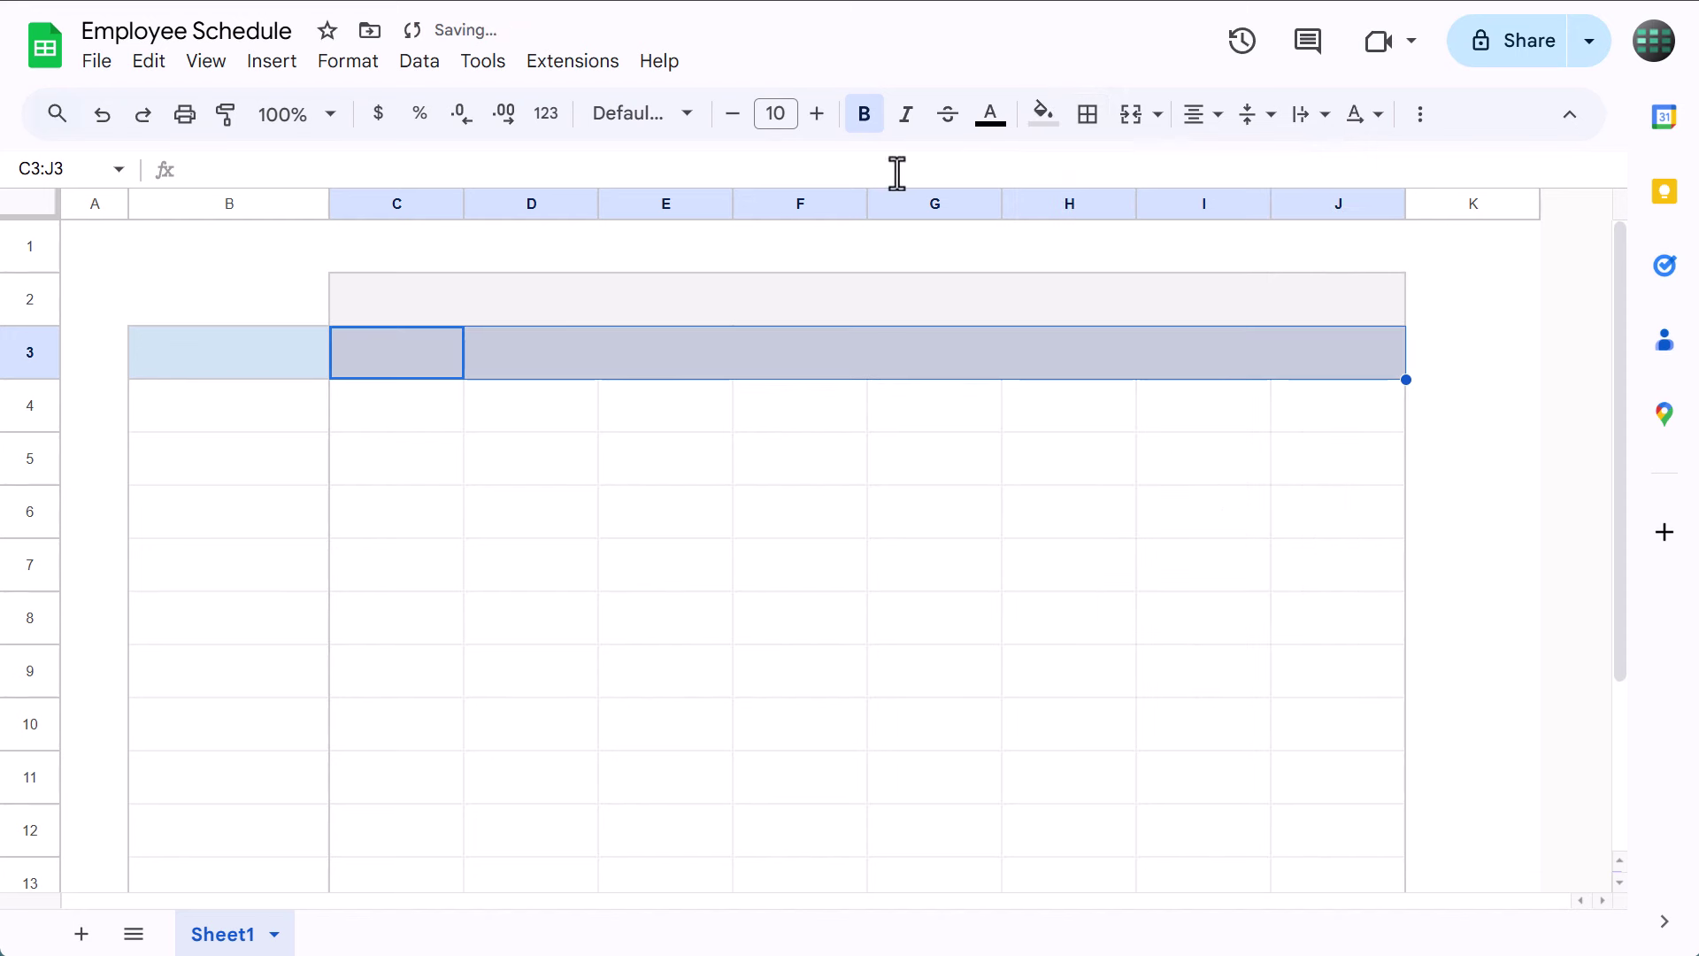
{"action": "left_click", "coordinate": [433, 354]}
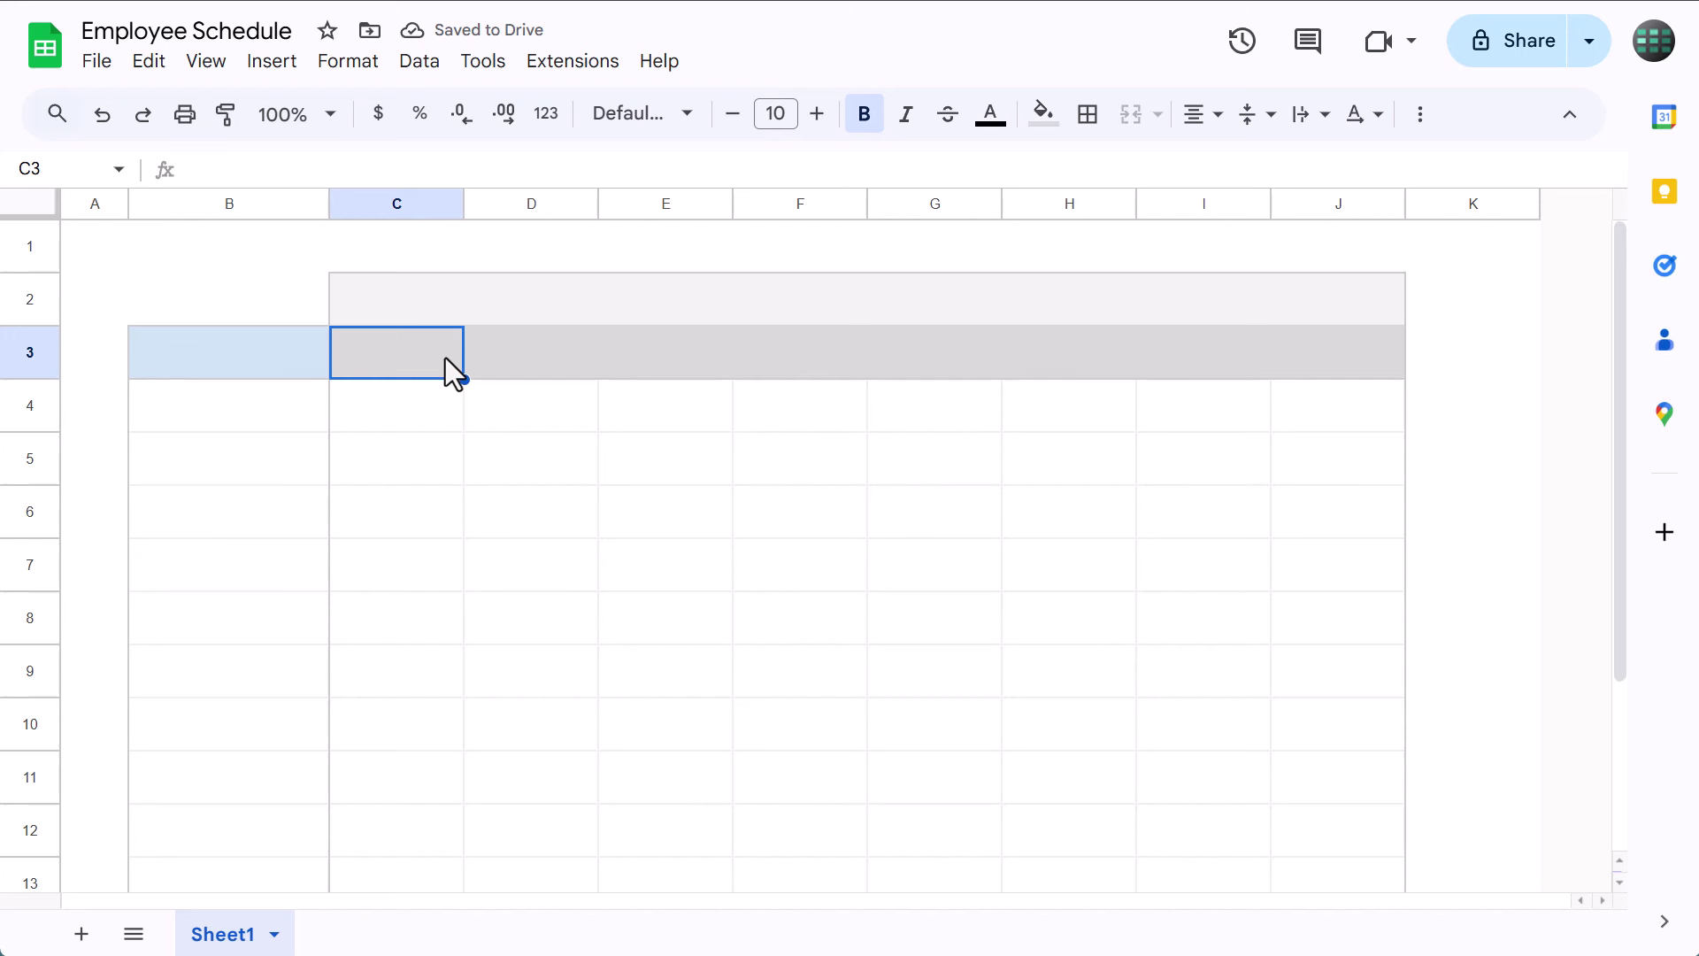
Enter the heading EMPLOYEE in cell B3
{"action": "left_click", "coordinate": [263, 361]}
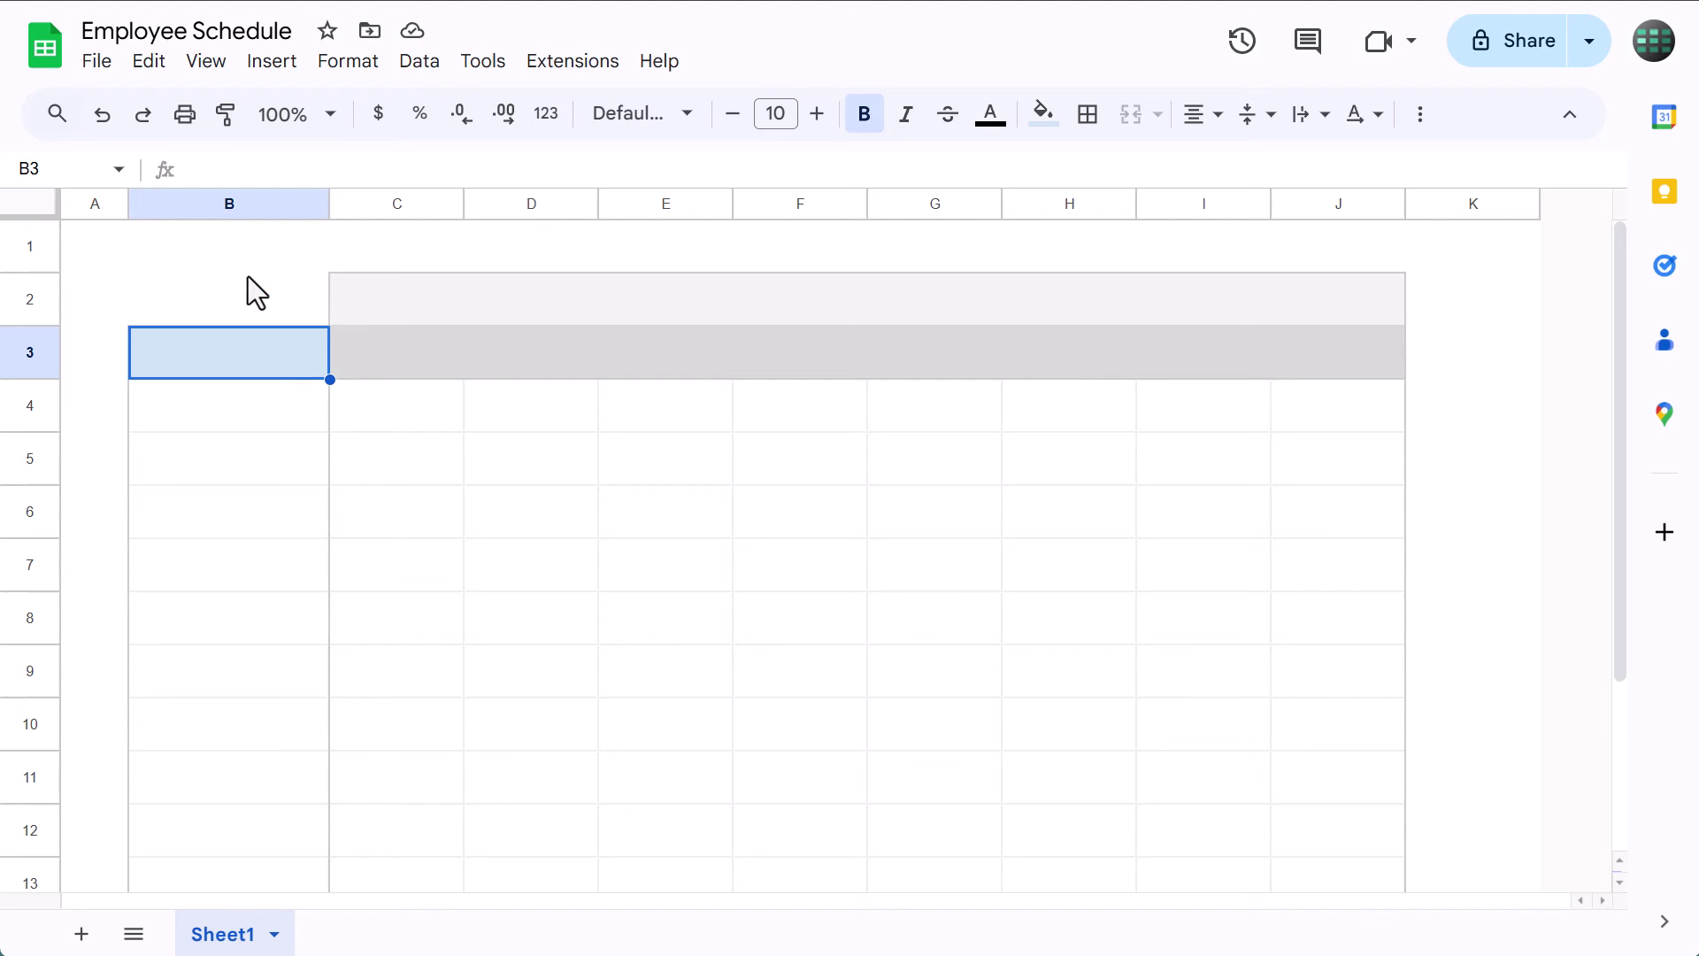
{"action": "type", "text": "EMPLOYEE"}
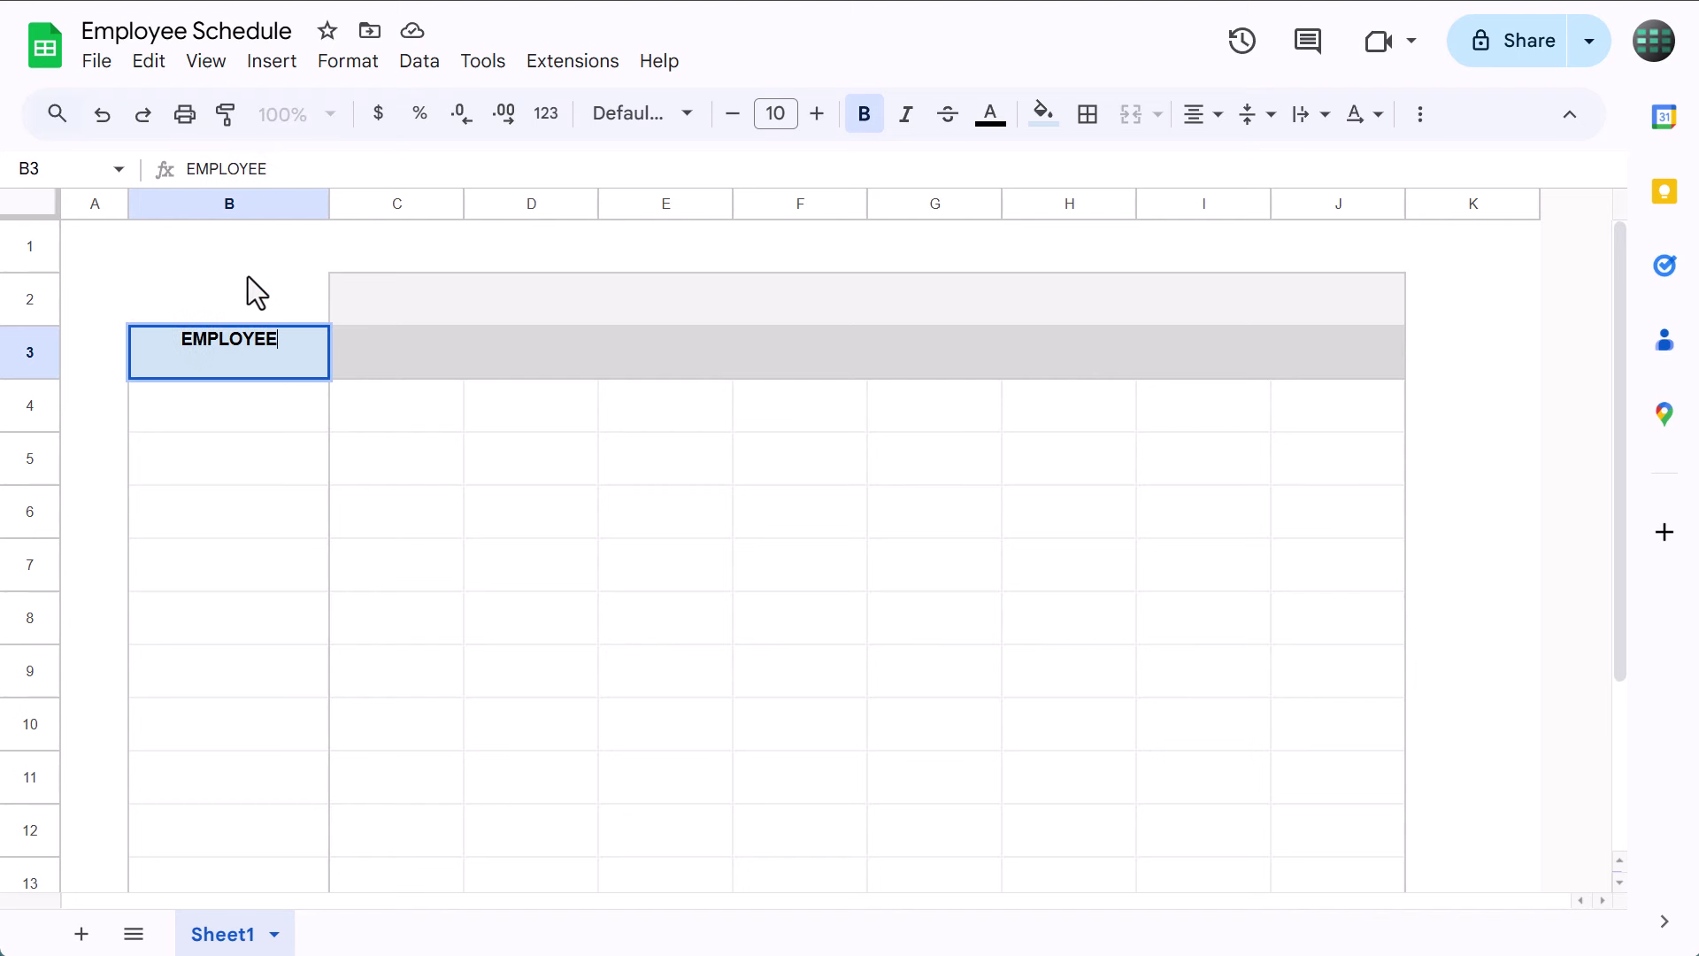
{"action": "key", "text": "Return"}
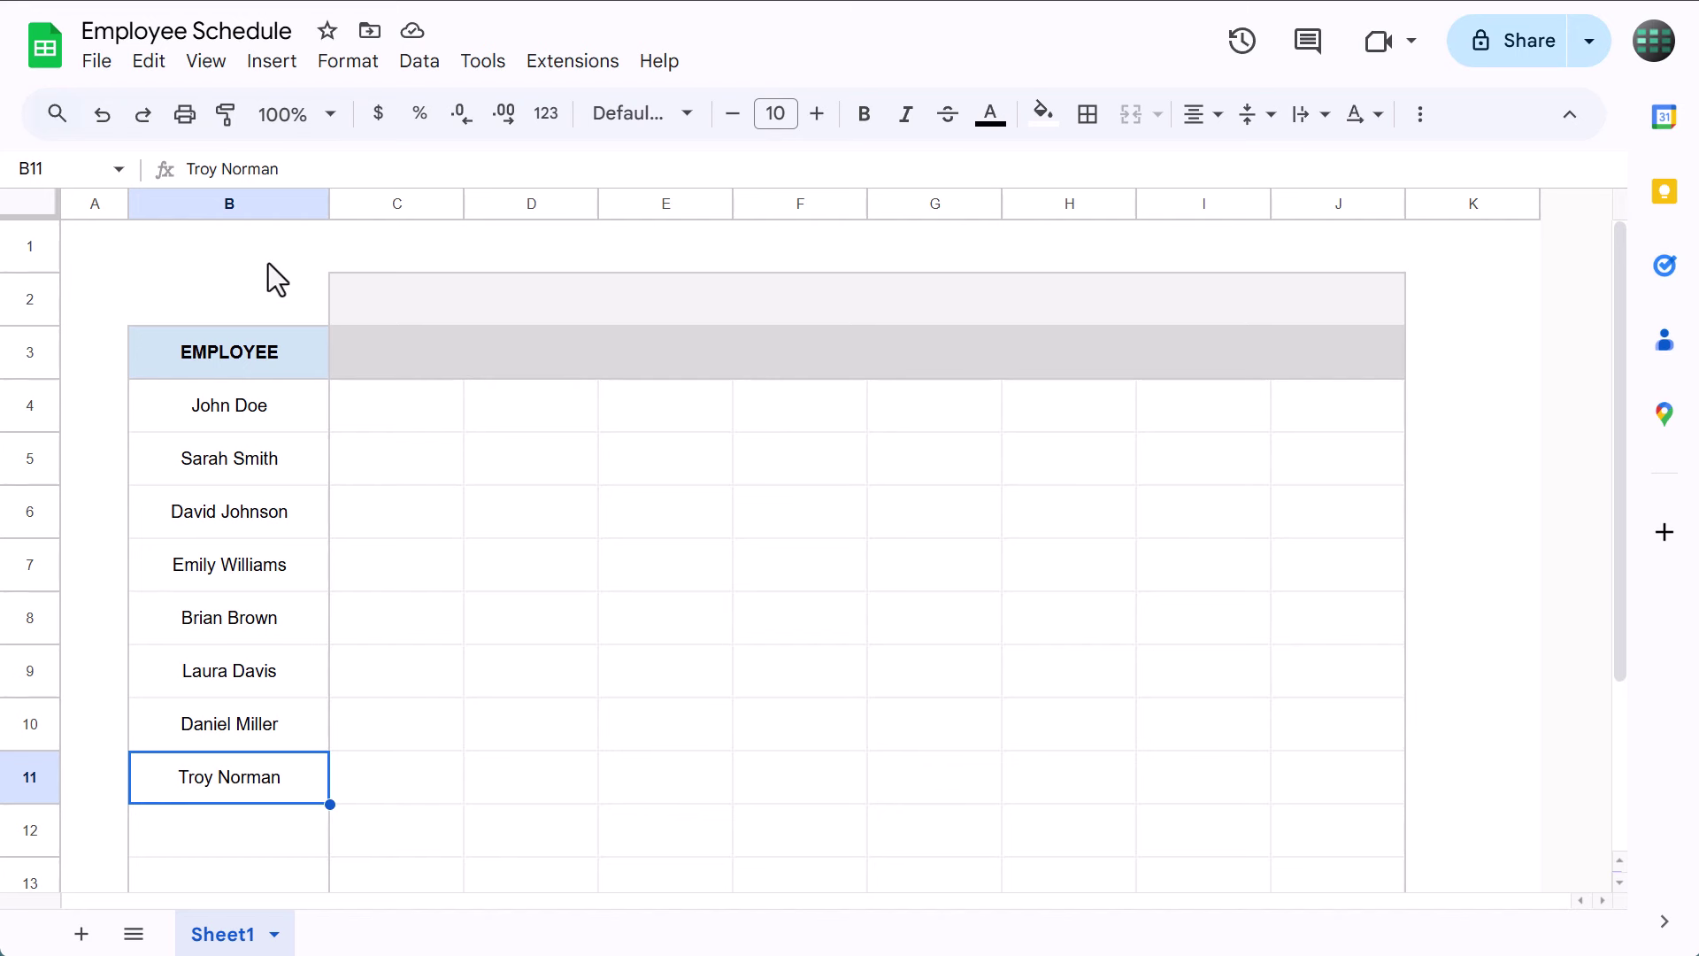
Left-align all of column B
{"action": "left_click", "coordinate": [269, 210]}
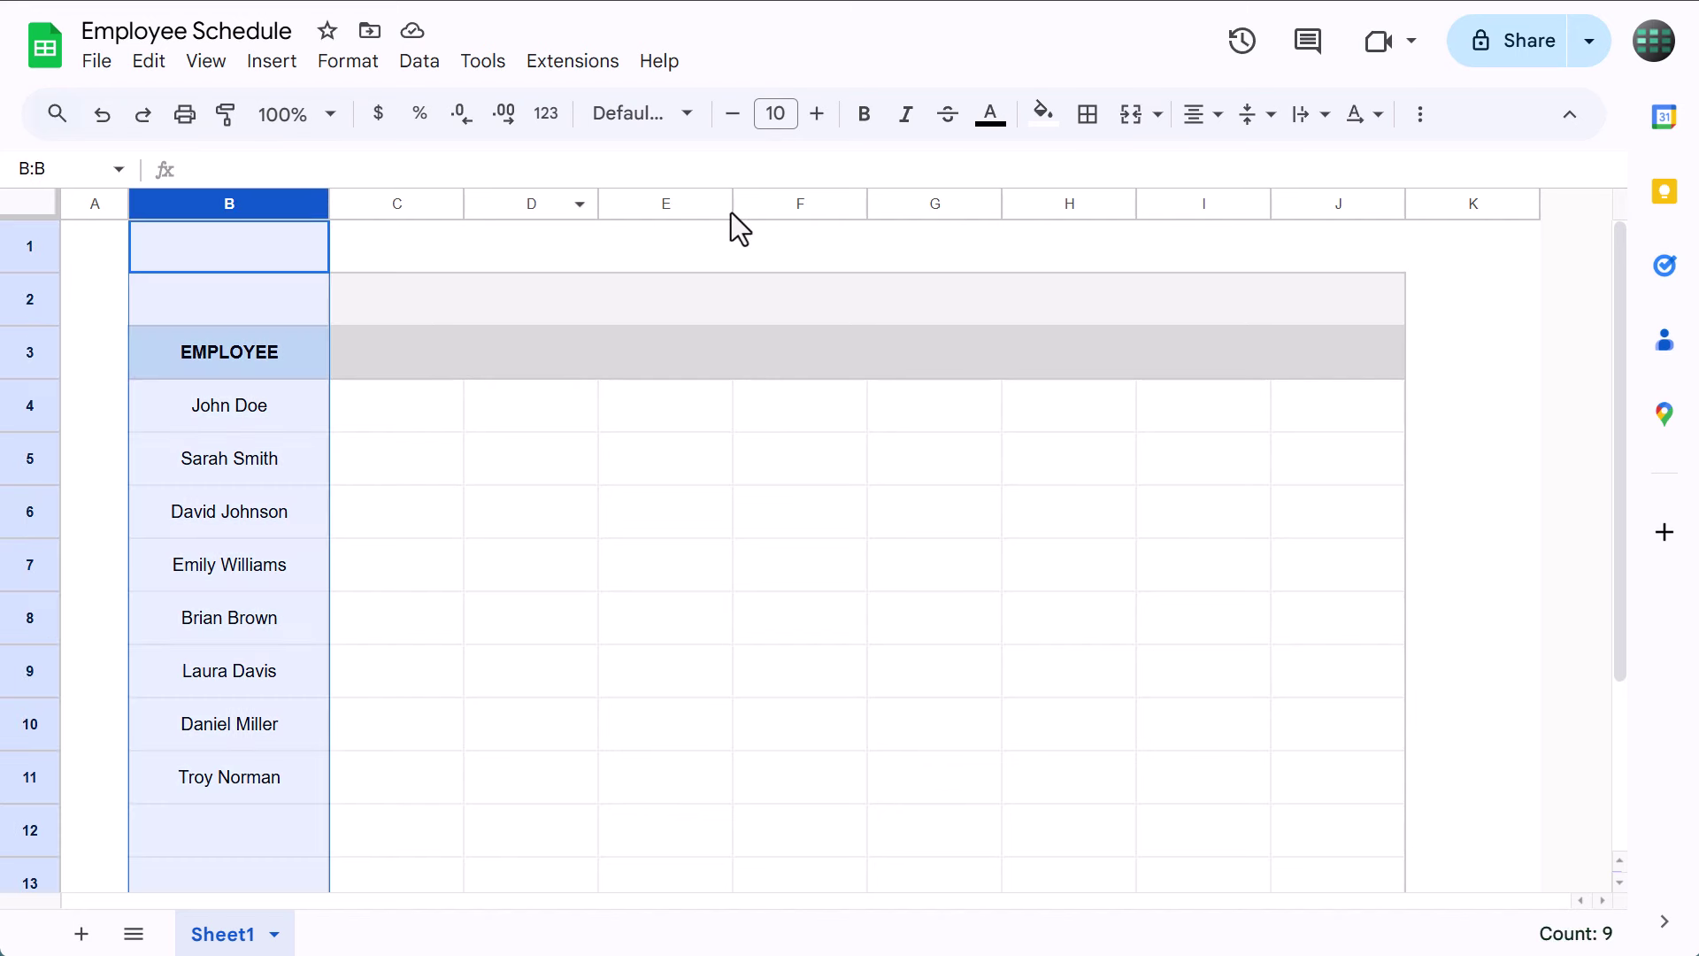
{"action": "left_click", "coordinate": [1200, 123]}
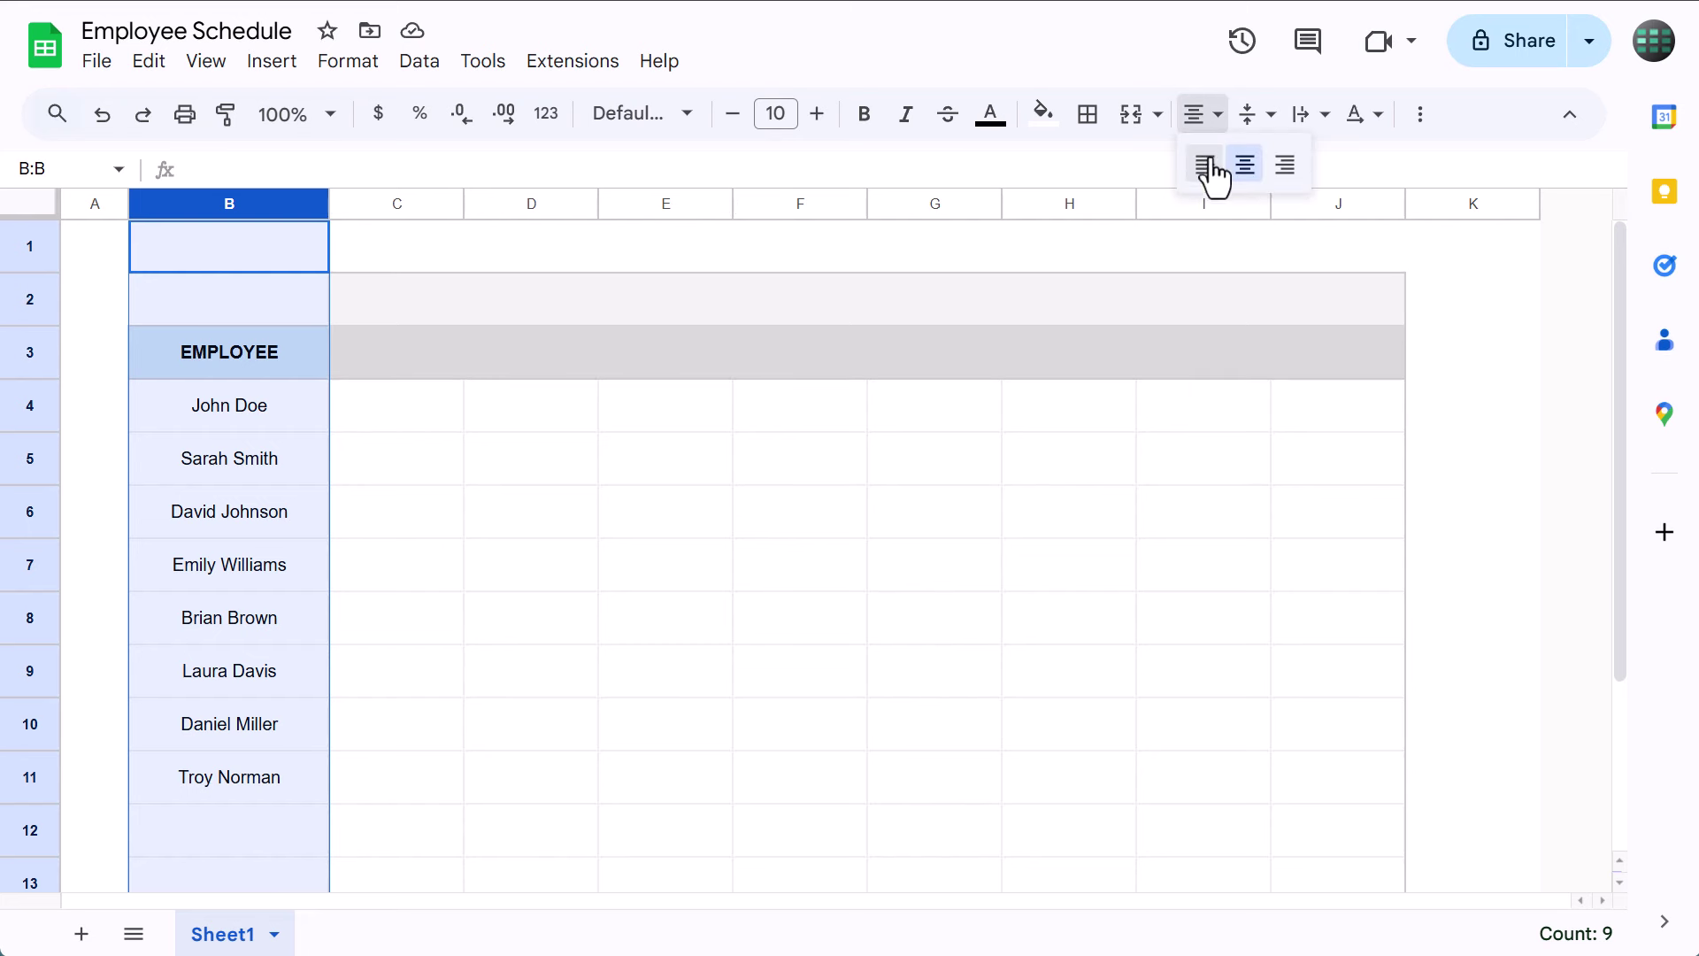
{"action": "left_click", "coordinate": [1206, 165]}
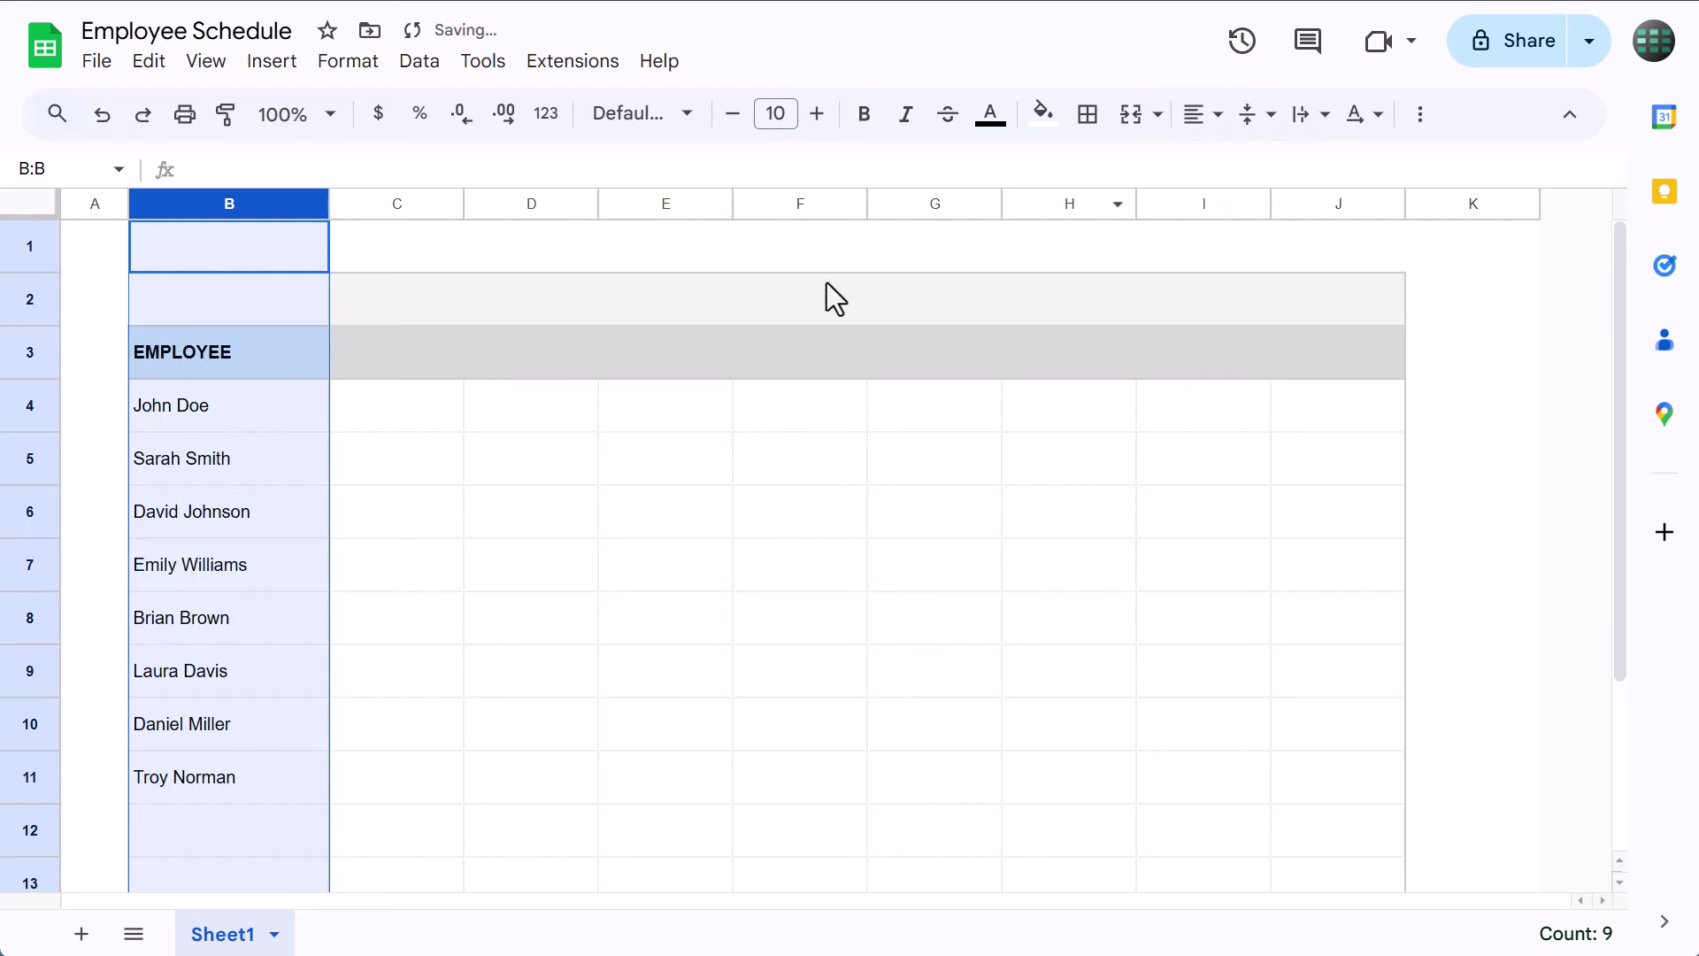
{"action": "left_click", "coordinate": [281, 409]}
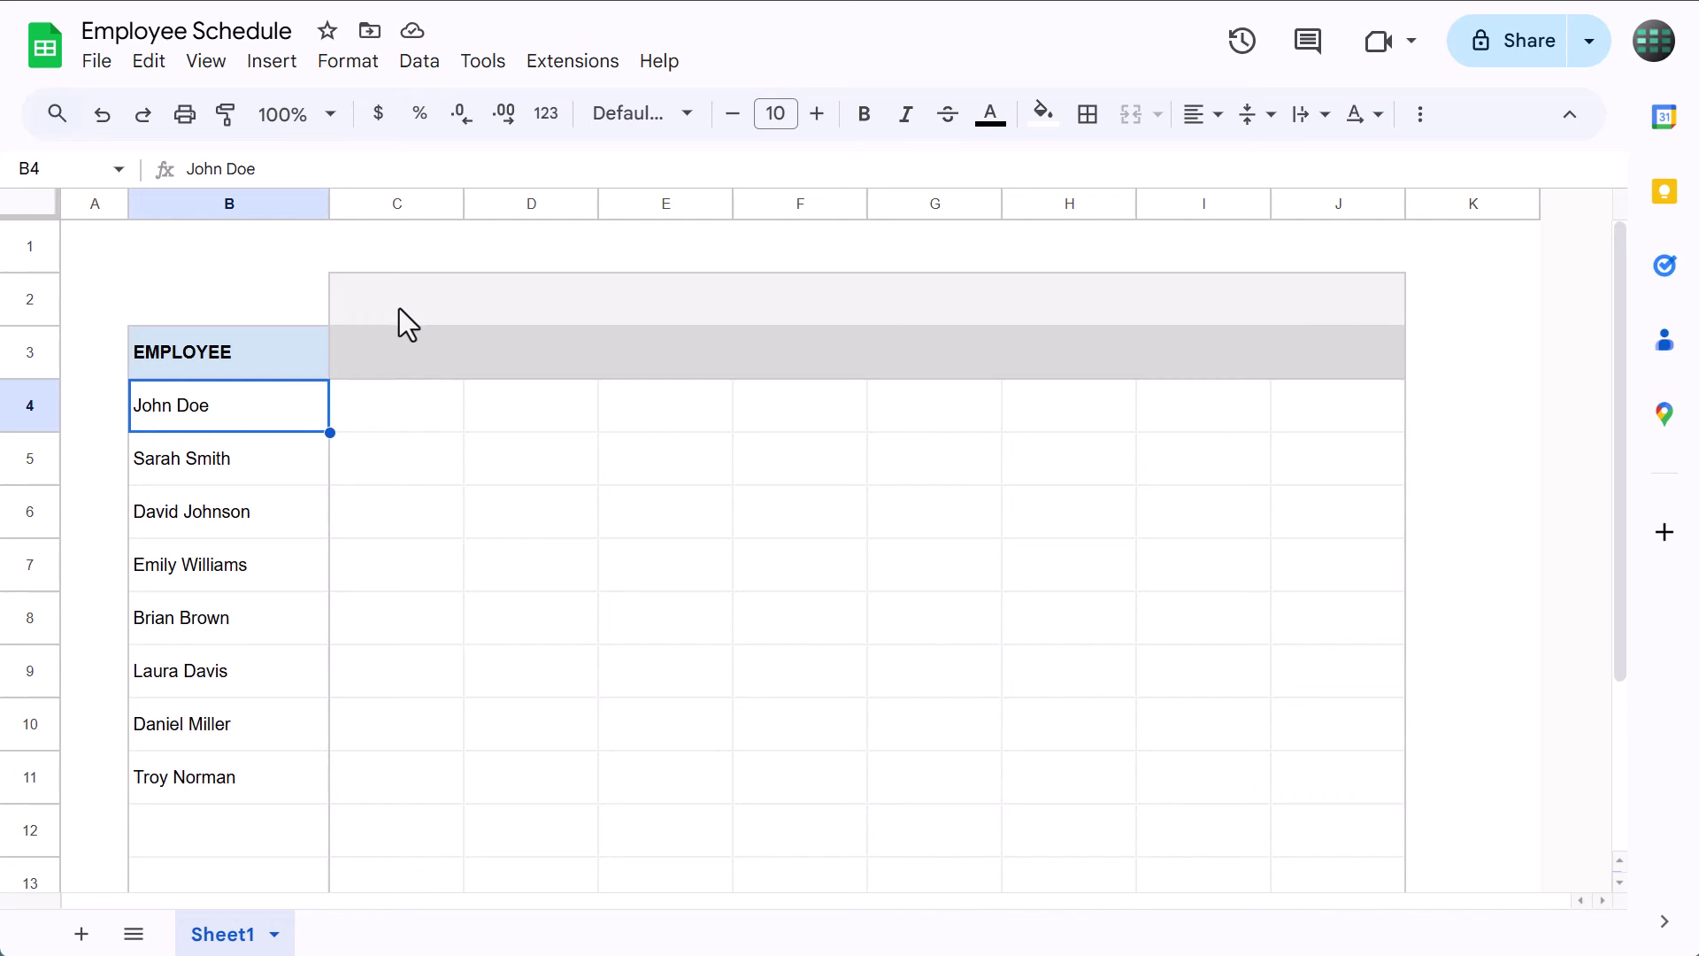
Add an 'Is valid date' data validation rule to C2:J2
{"action": "left_click_drag", "start_coordinate": [400, 308], "coordinate": [1335, 307]}
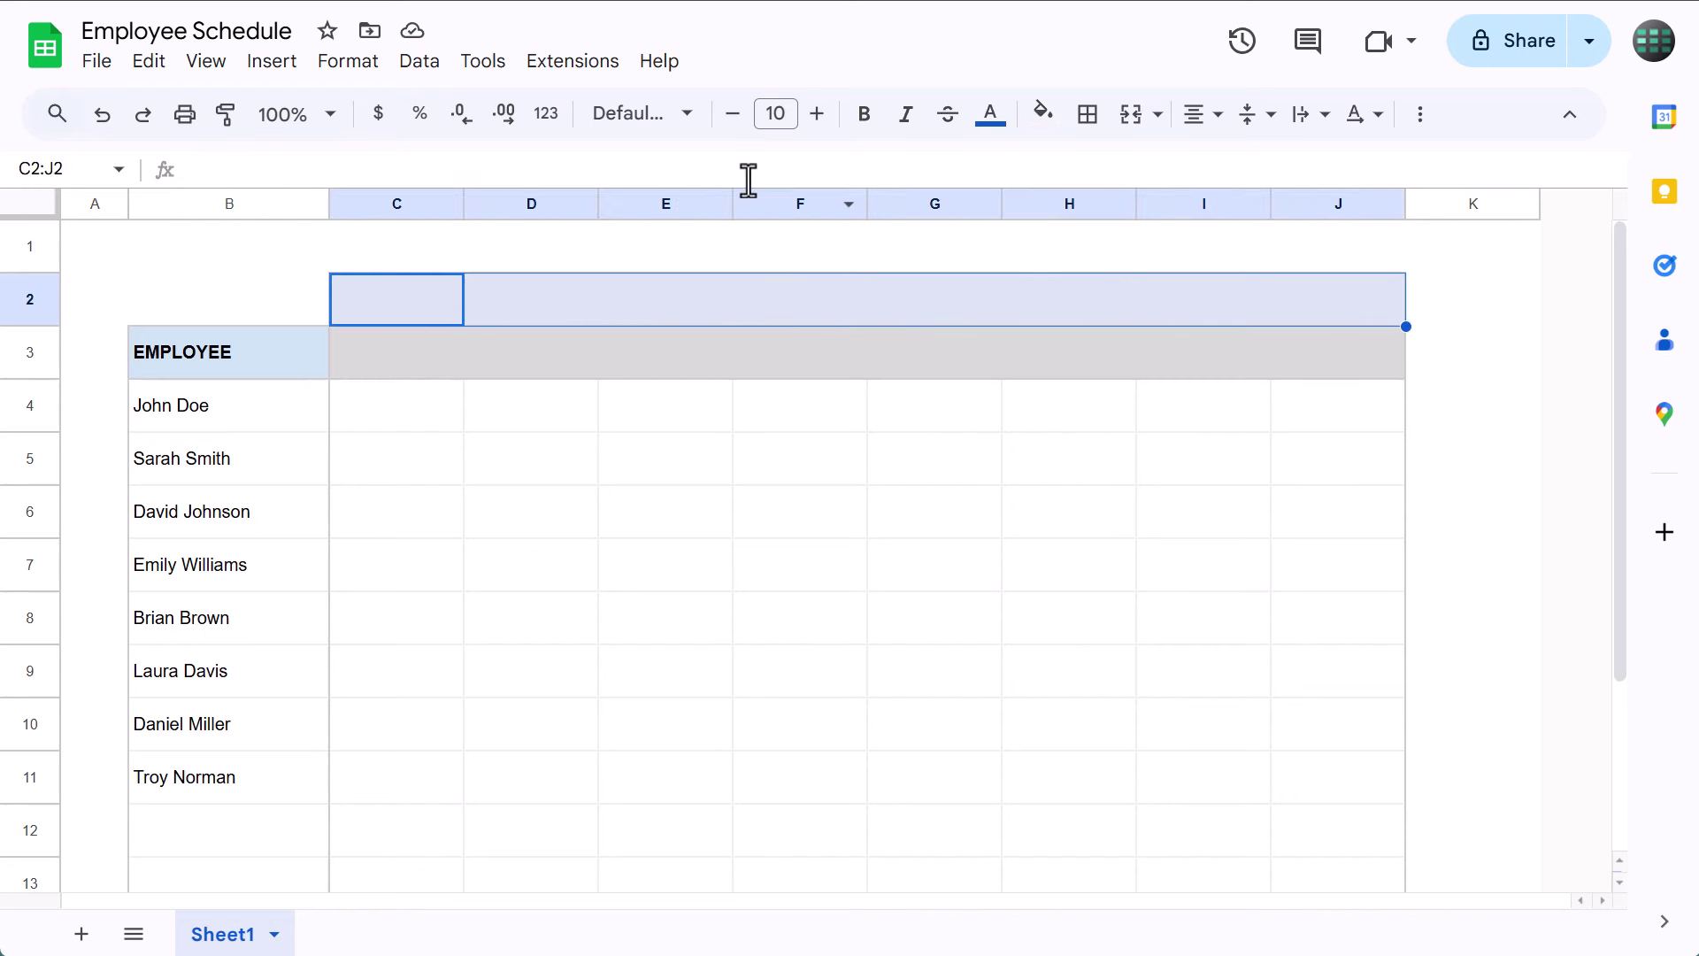
{"action": "left_click", "coordinate": [420, 62]}
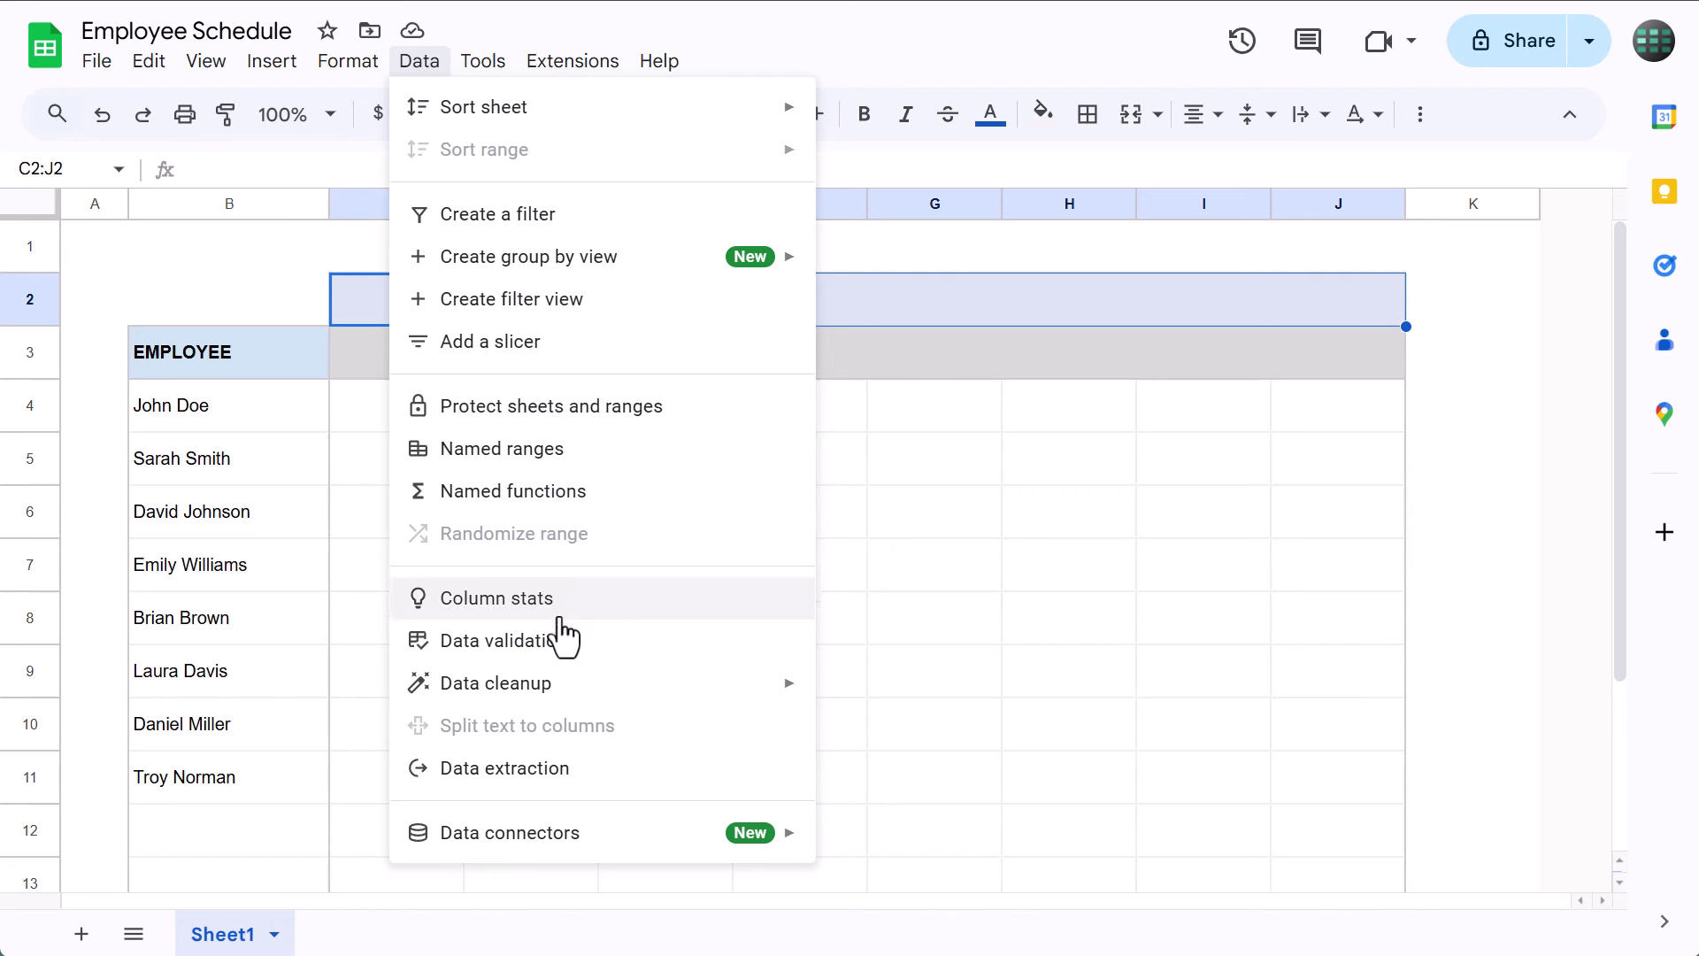
{"action": "left_click", "coordinate": [561, 643]}
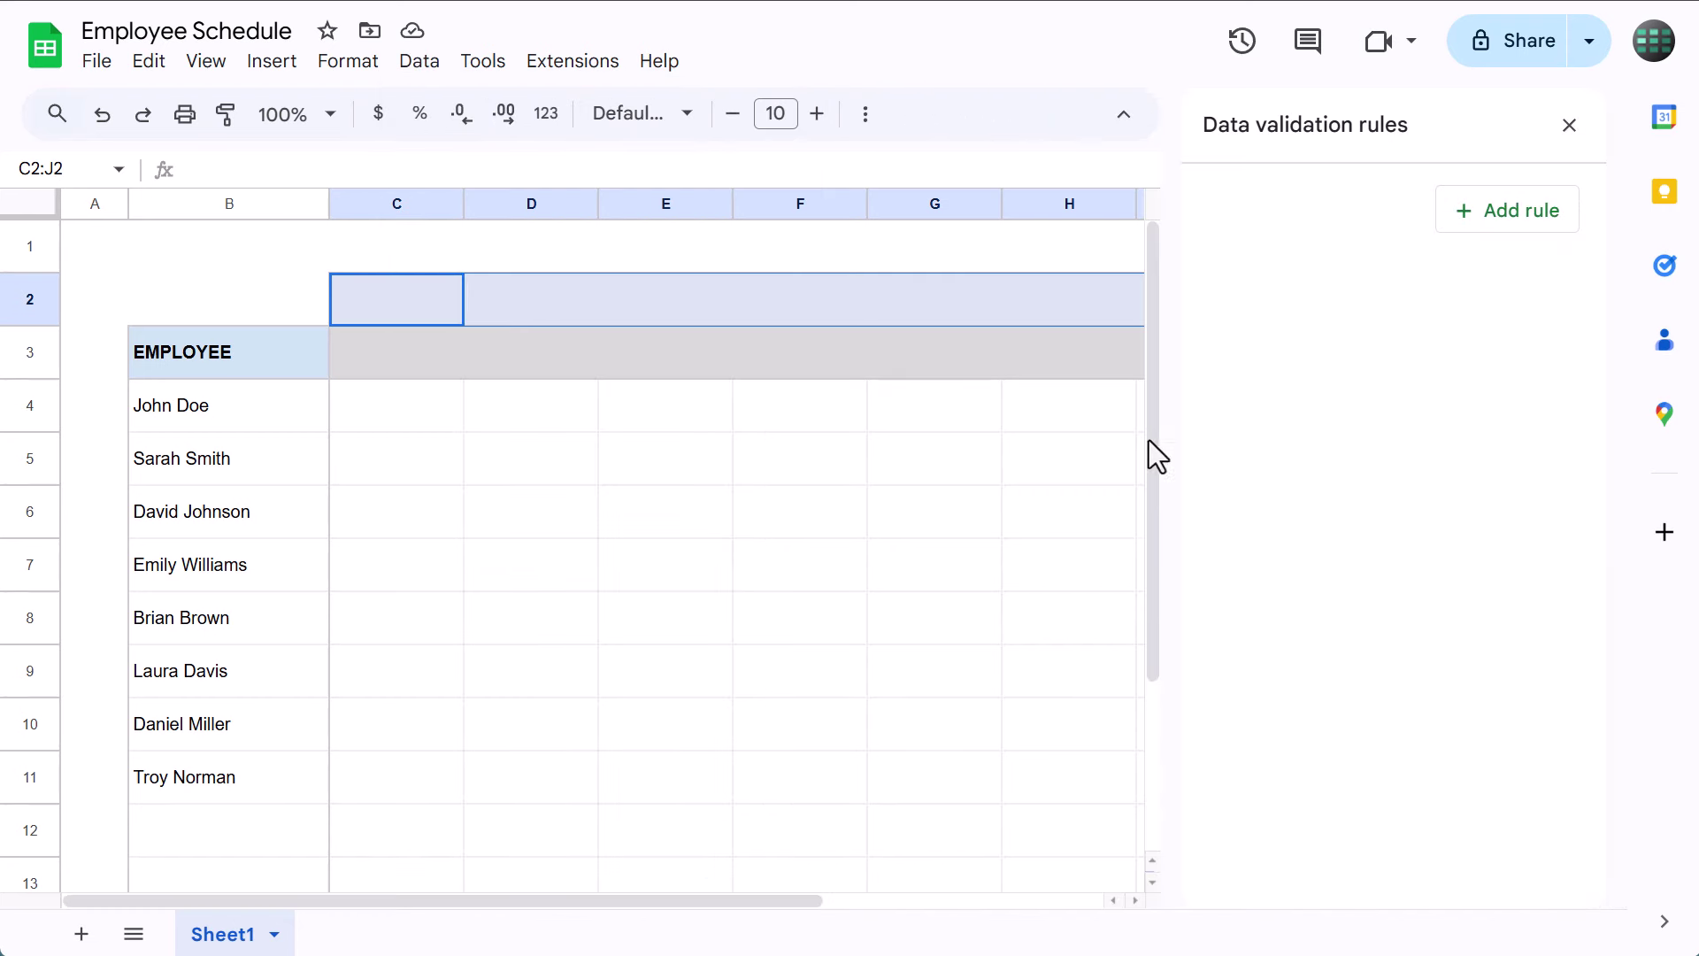
{"action": "left_click", "coordinate": [1469, 225]}
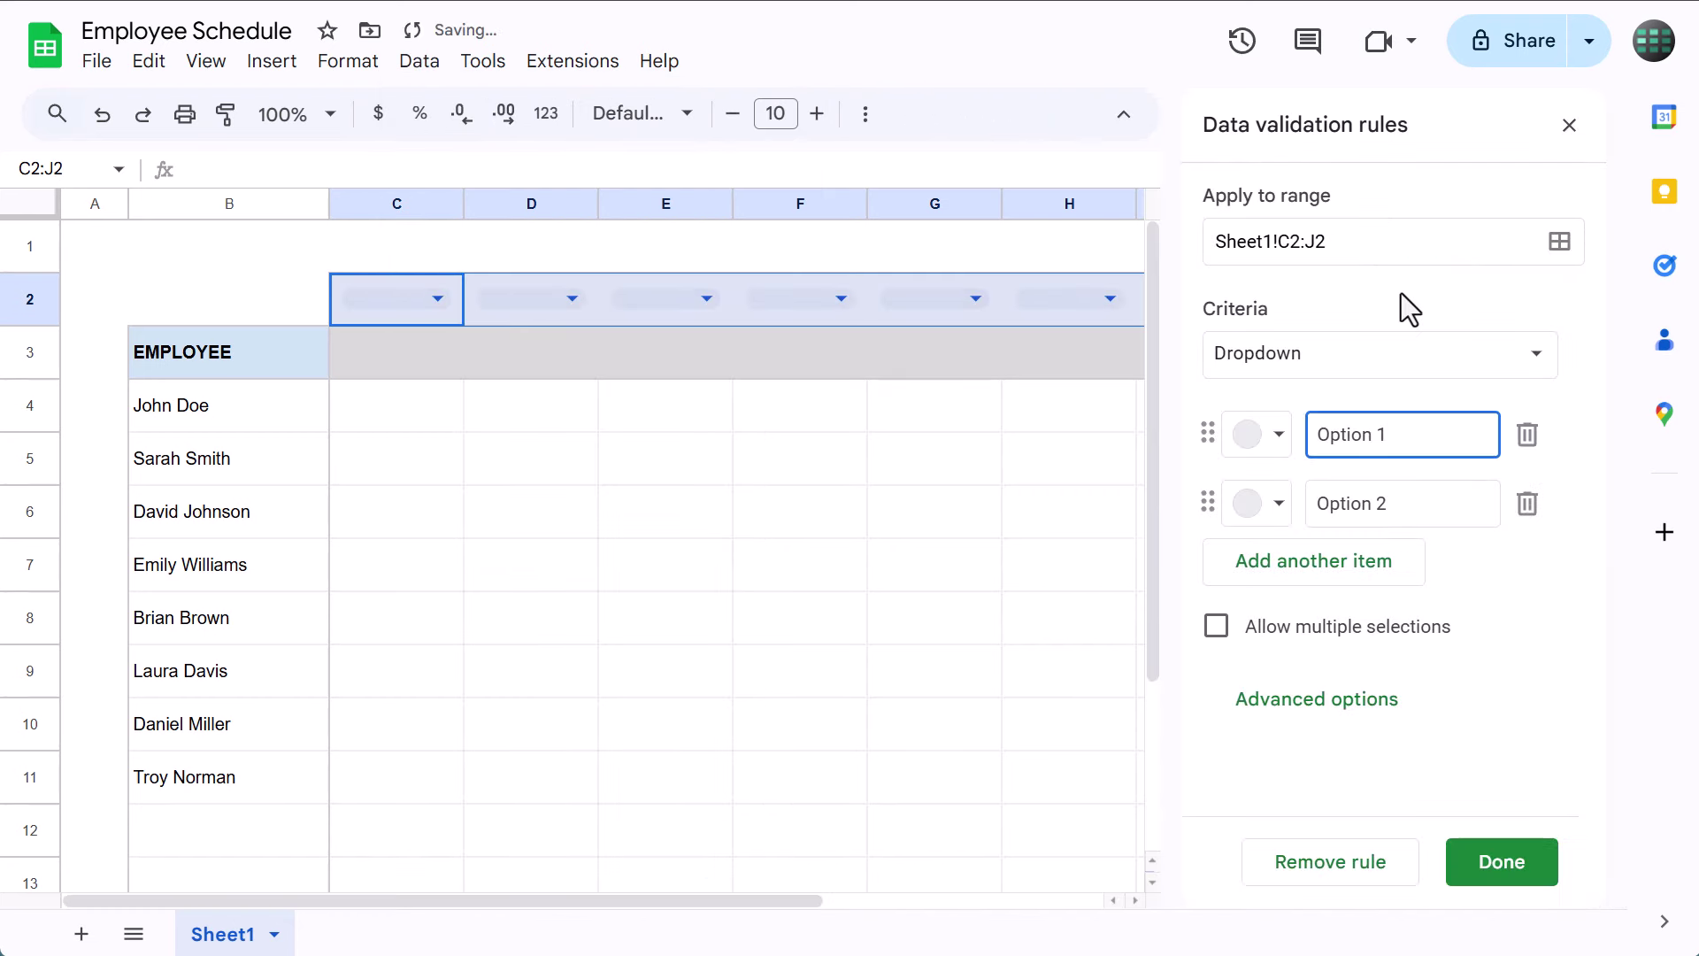
{"action": "left_click", "coordinate": [1330, 367]}
{"action": "scroll", "coordinate": [1335, 535], "scroll_direction": "down", "scroll_amount": 8}
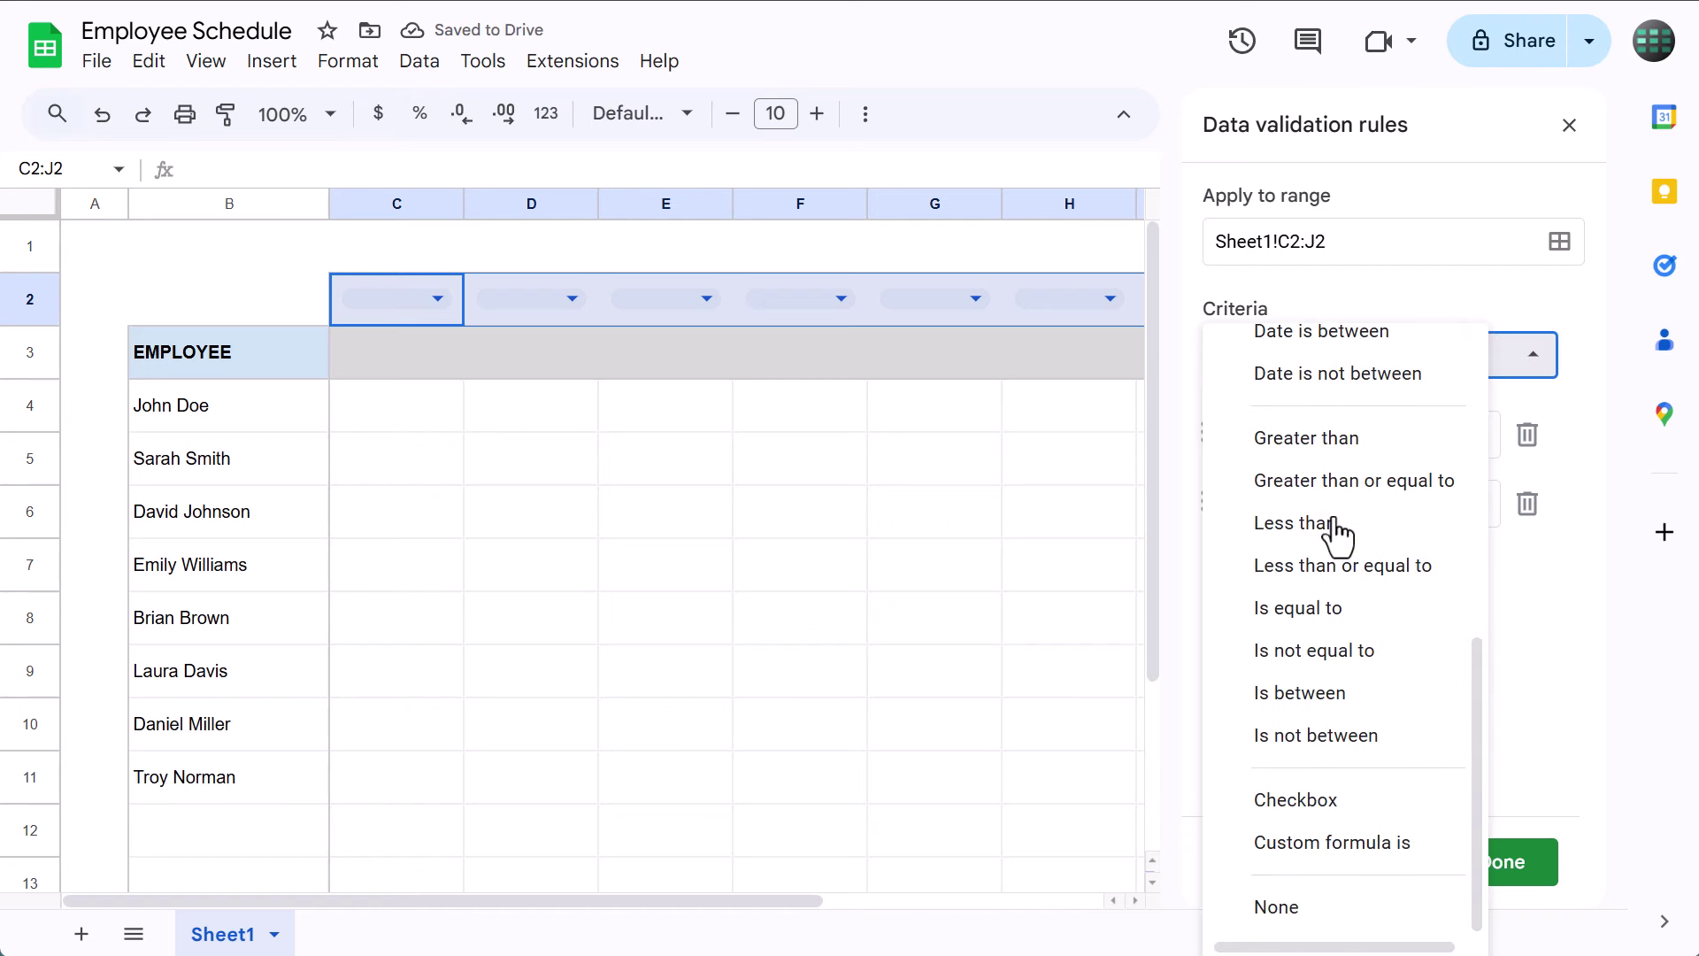
{"action": "scroll", "coordinate": [1336, 535], "scroll_direction": "up", "scroll_amount": 2}
{"action": "scroll", "coordinate": [1336, 522], "scroll_direction": "up", "scroll_amount": 3}
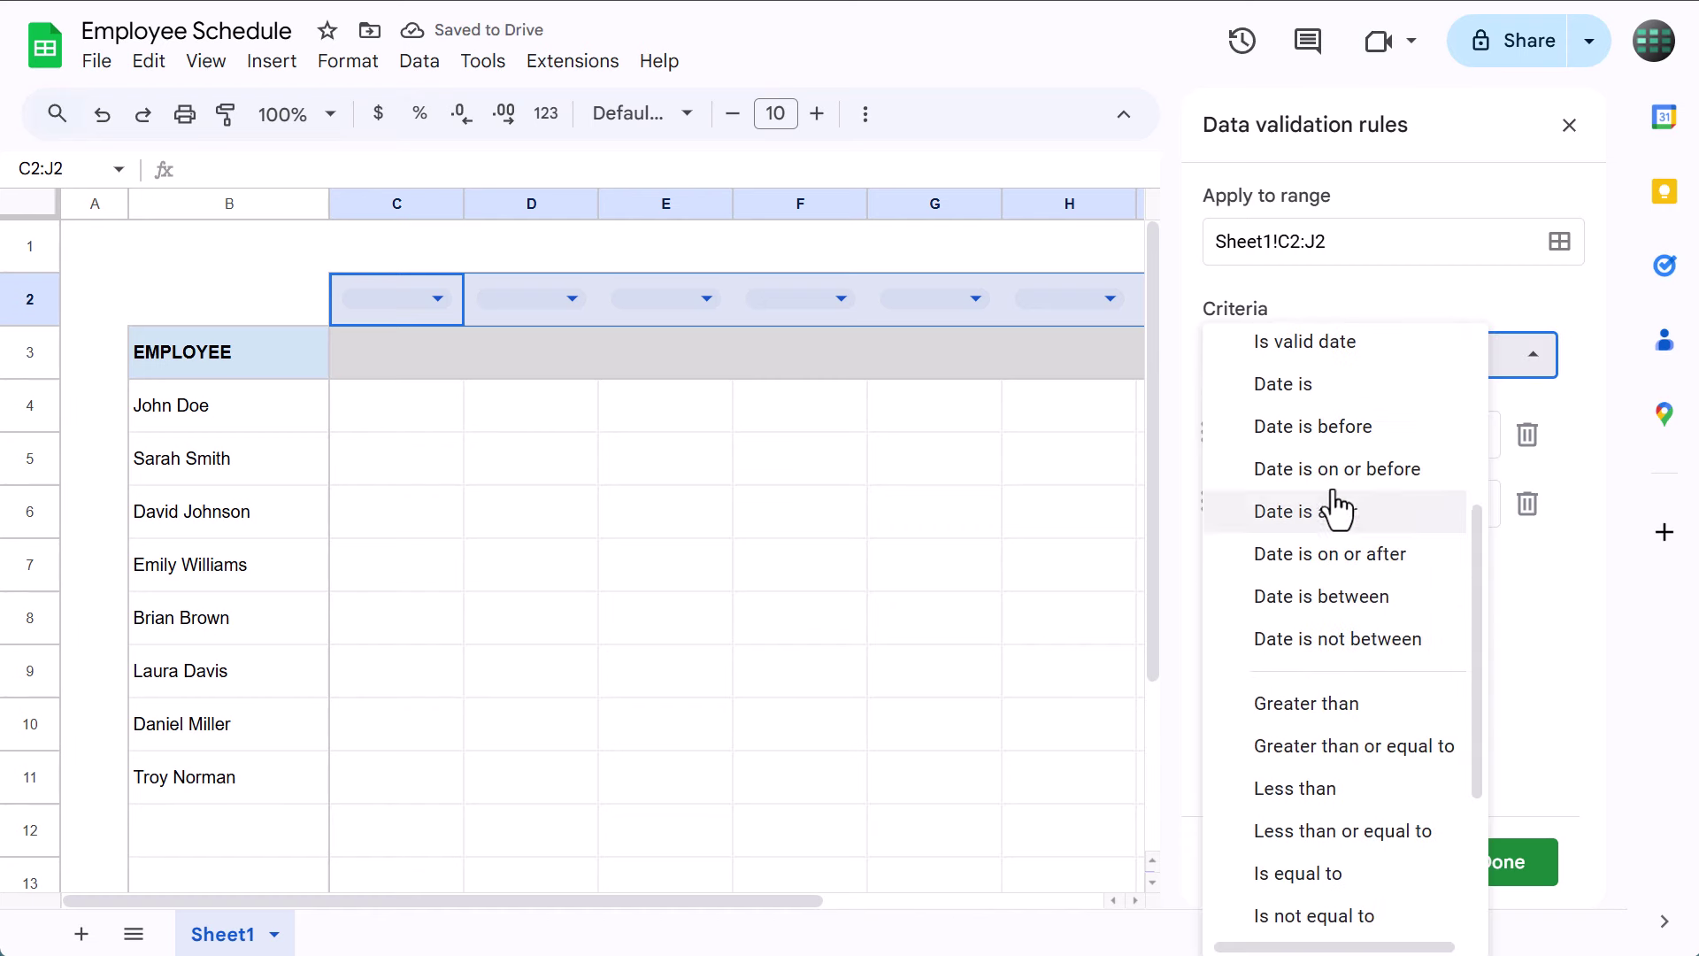
{"action": "left_click", "coordinate": [1358, 362]}
{"action": "left_click", "coordinate": [1502, 863]}
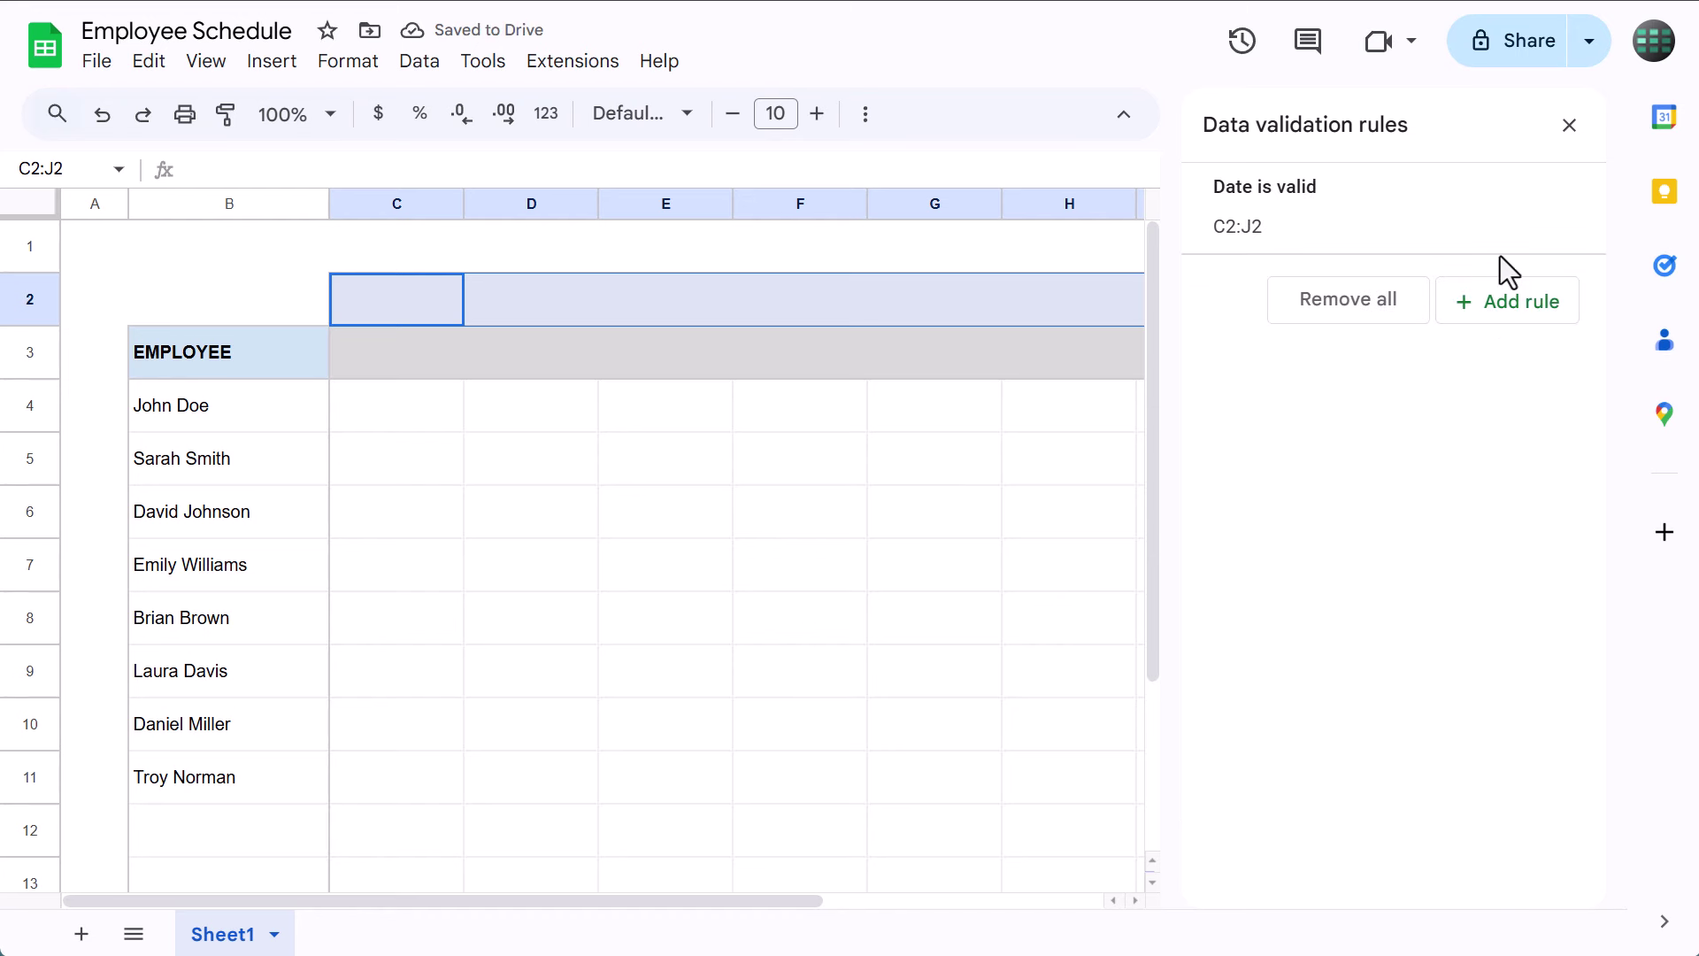
Pick 11/4/2024 for C2 from the date picker
{"action": "double_click", "coordinate": [393, 294]}
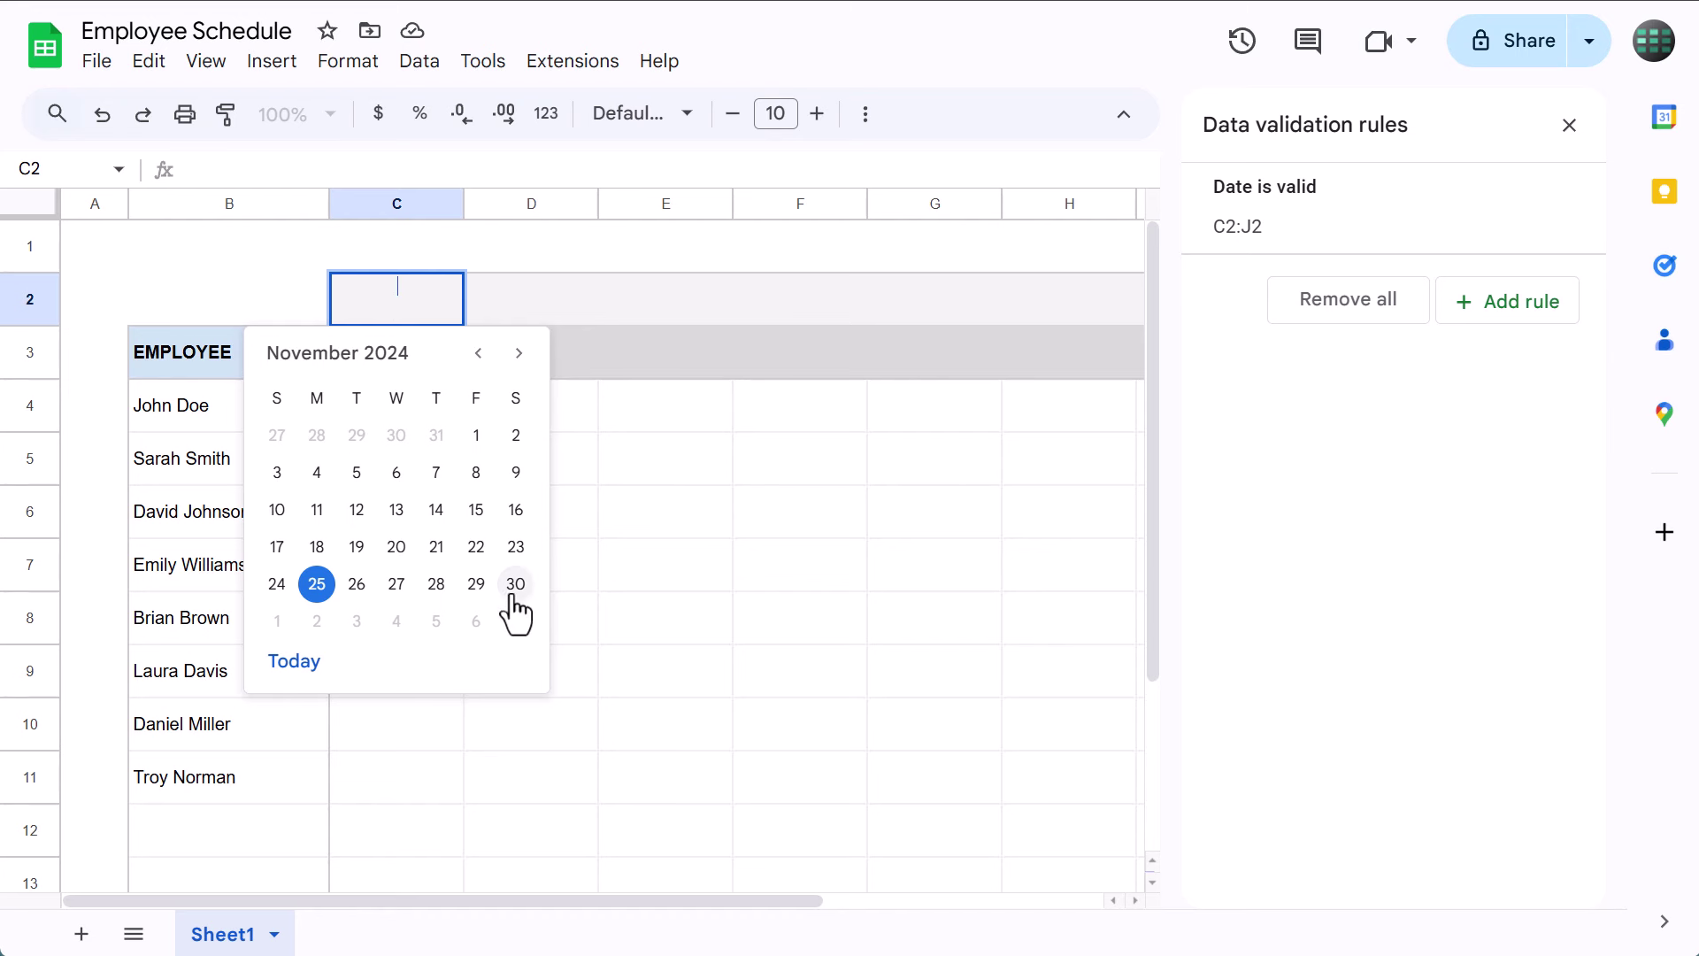
{"action": "left_click", "coordinate": [317, 474]}
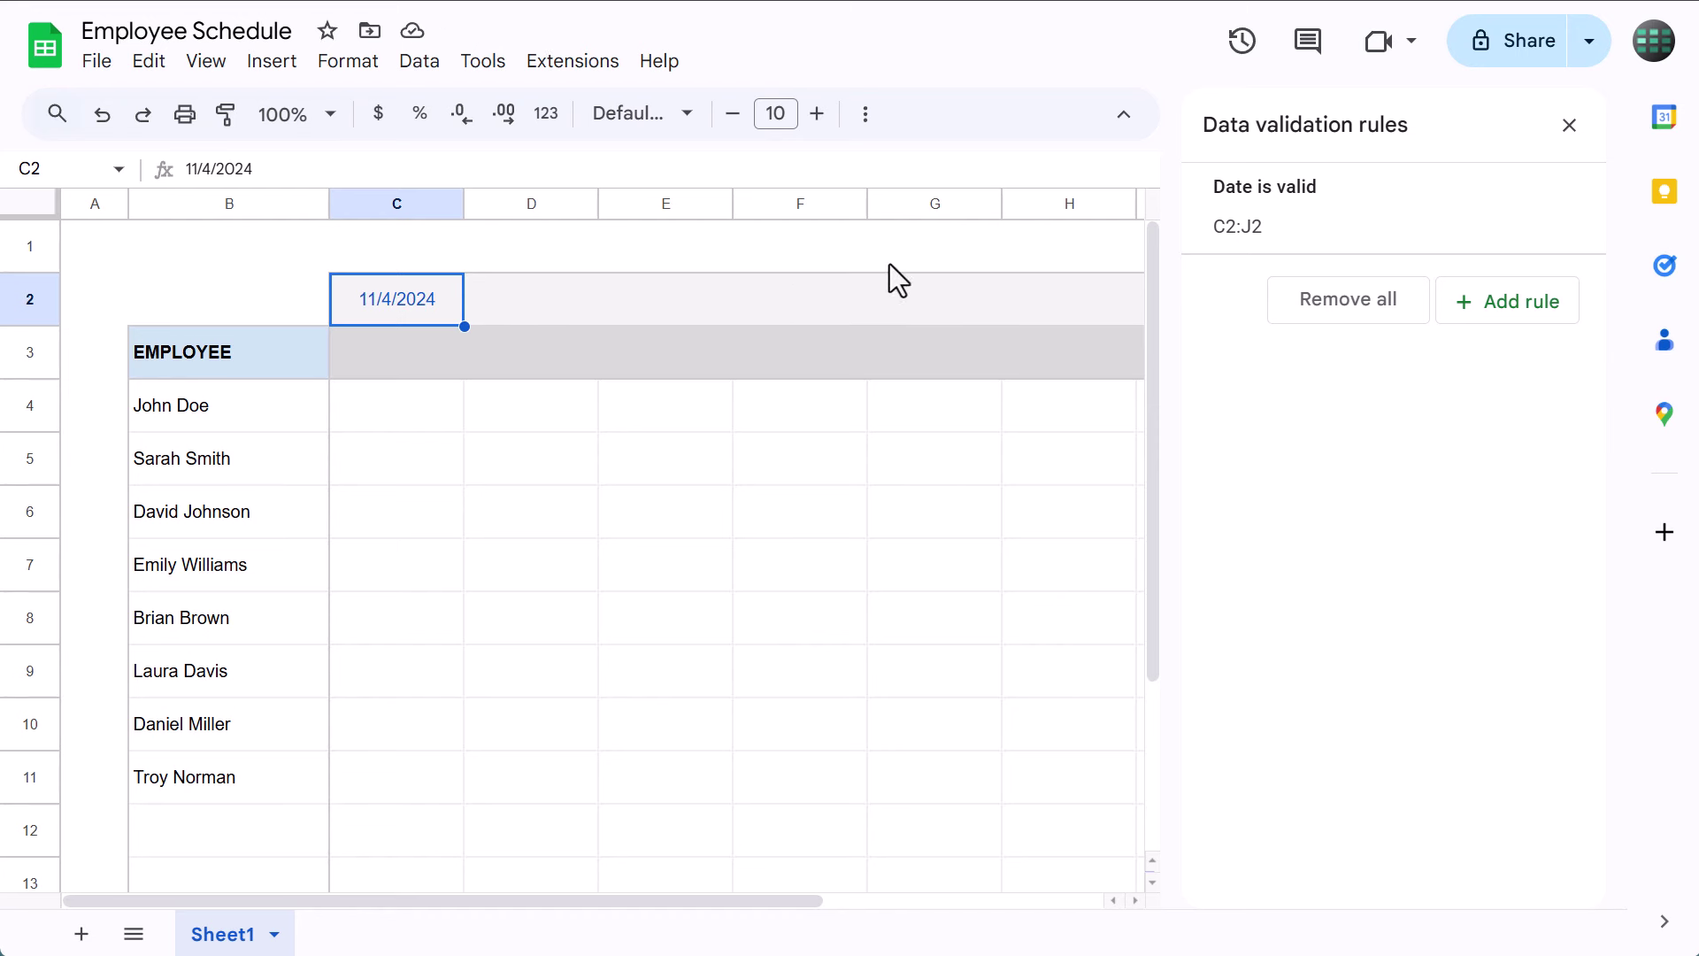
{"action": "left_click", "coordinate": [1569, 125]}
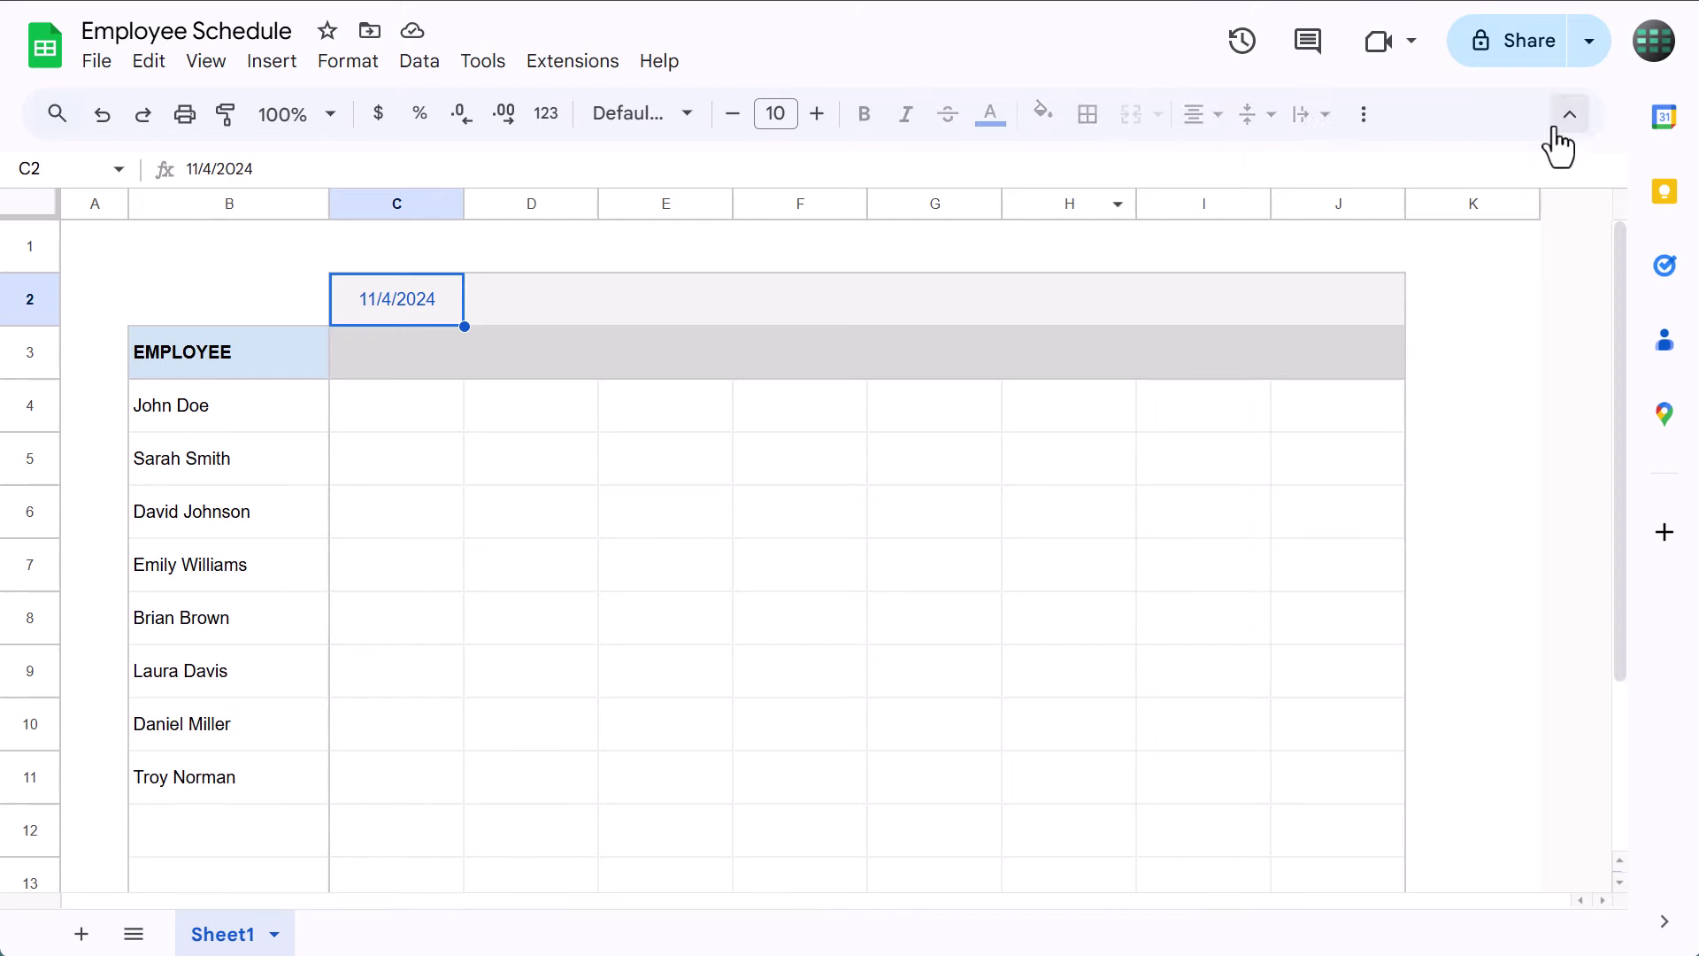
Enter =C2+1 in D2 and fill it right to J2, giving dates through 11/11/2024
{"action": "left_click", "coordinate": [538, 310]}
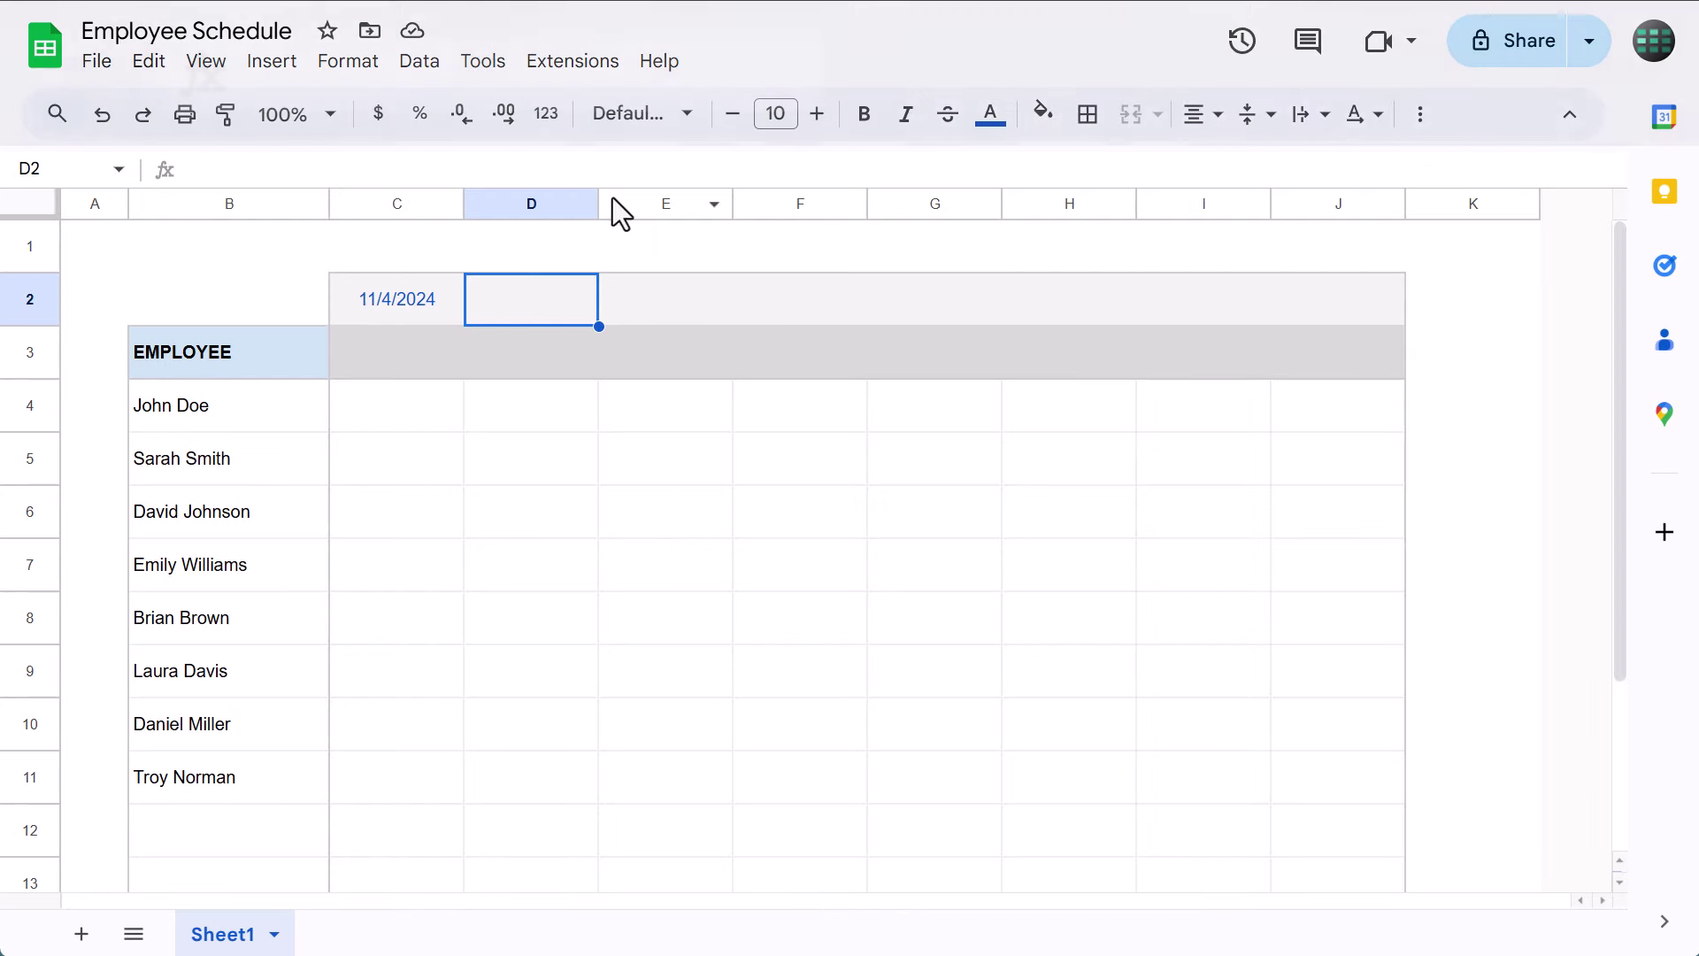
{"action": "left_click", "coordinate": [628, 170]}
{"action": "type", "text": "="}
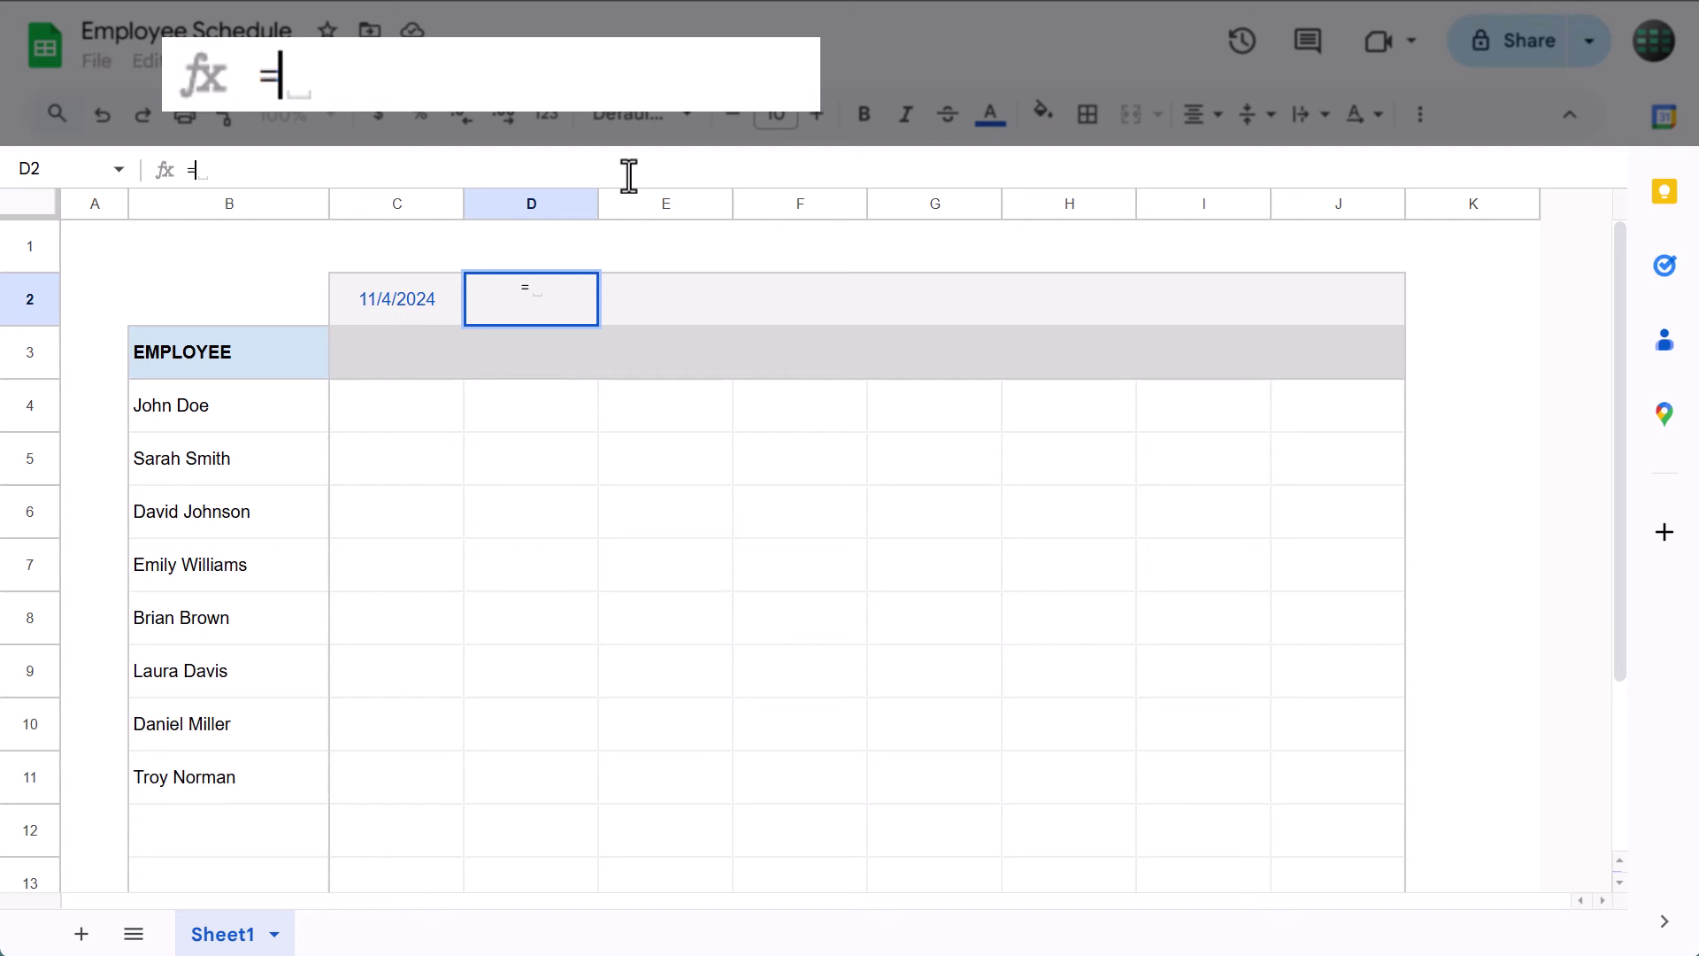
{"action": "type", "text": "C2+"}
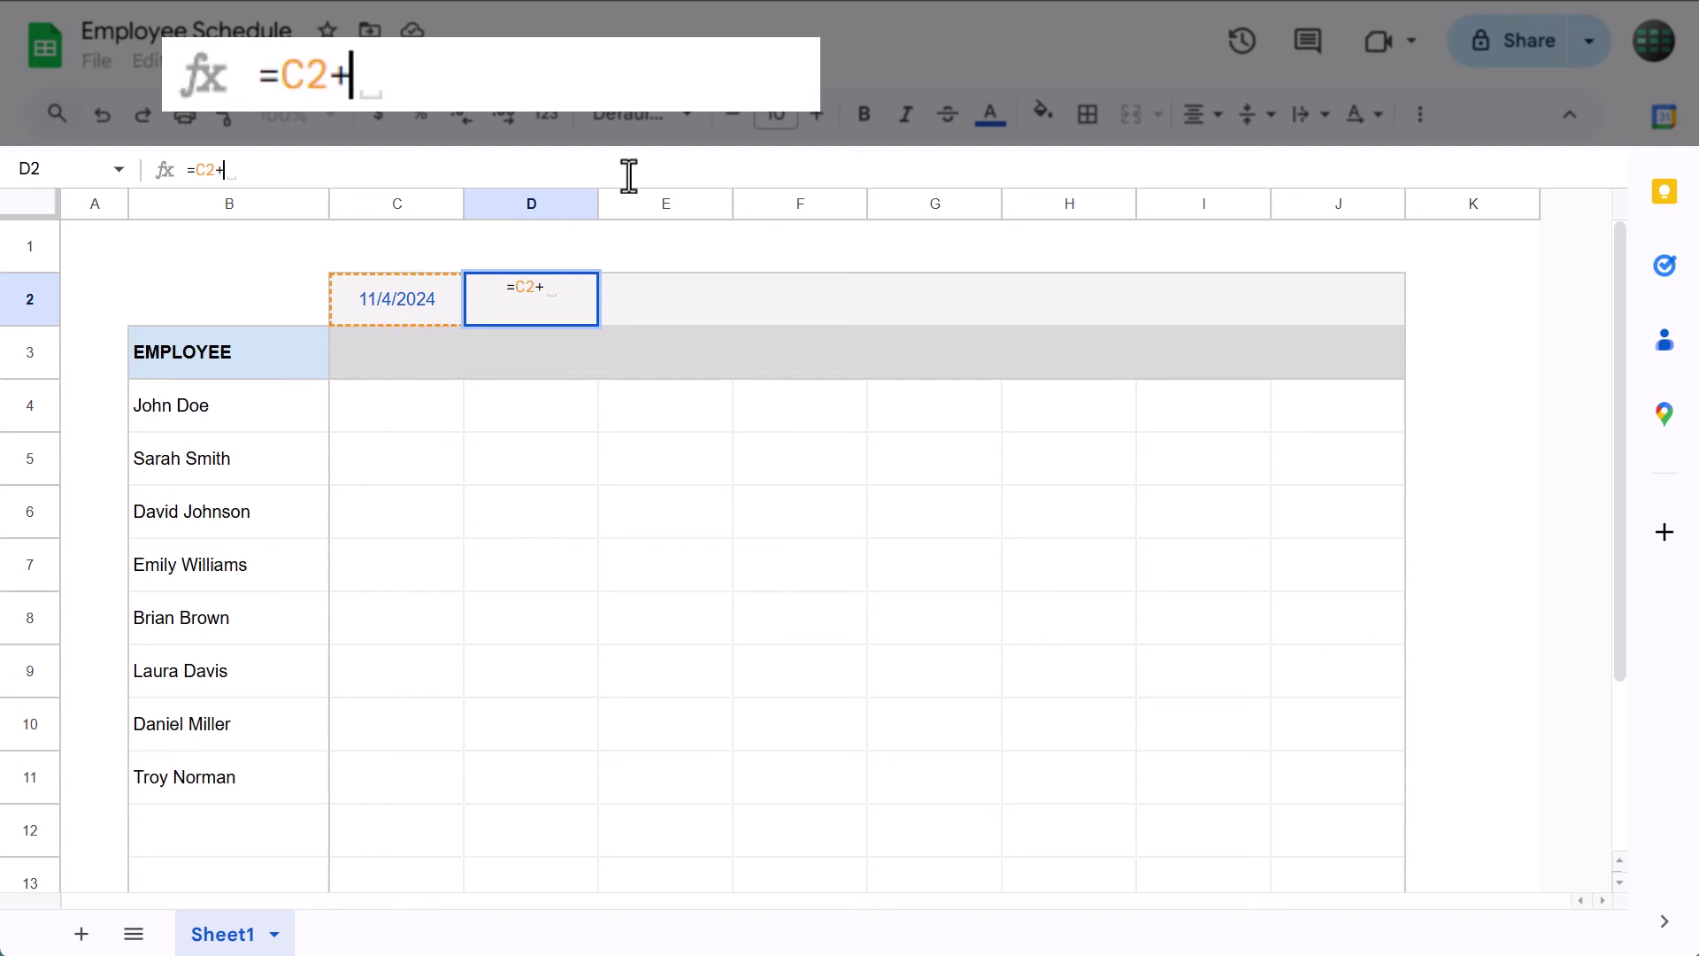
{"action": "type", "text": "1"}
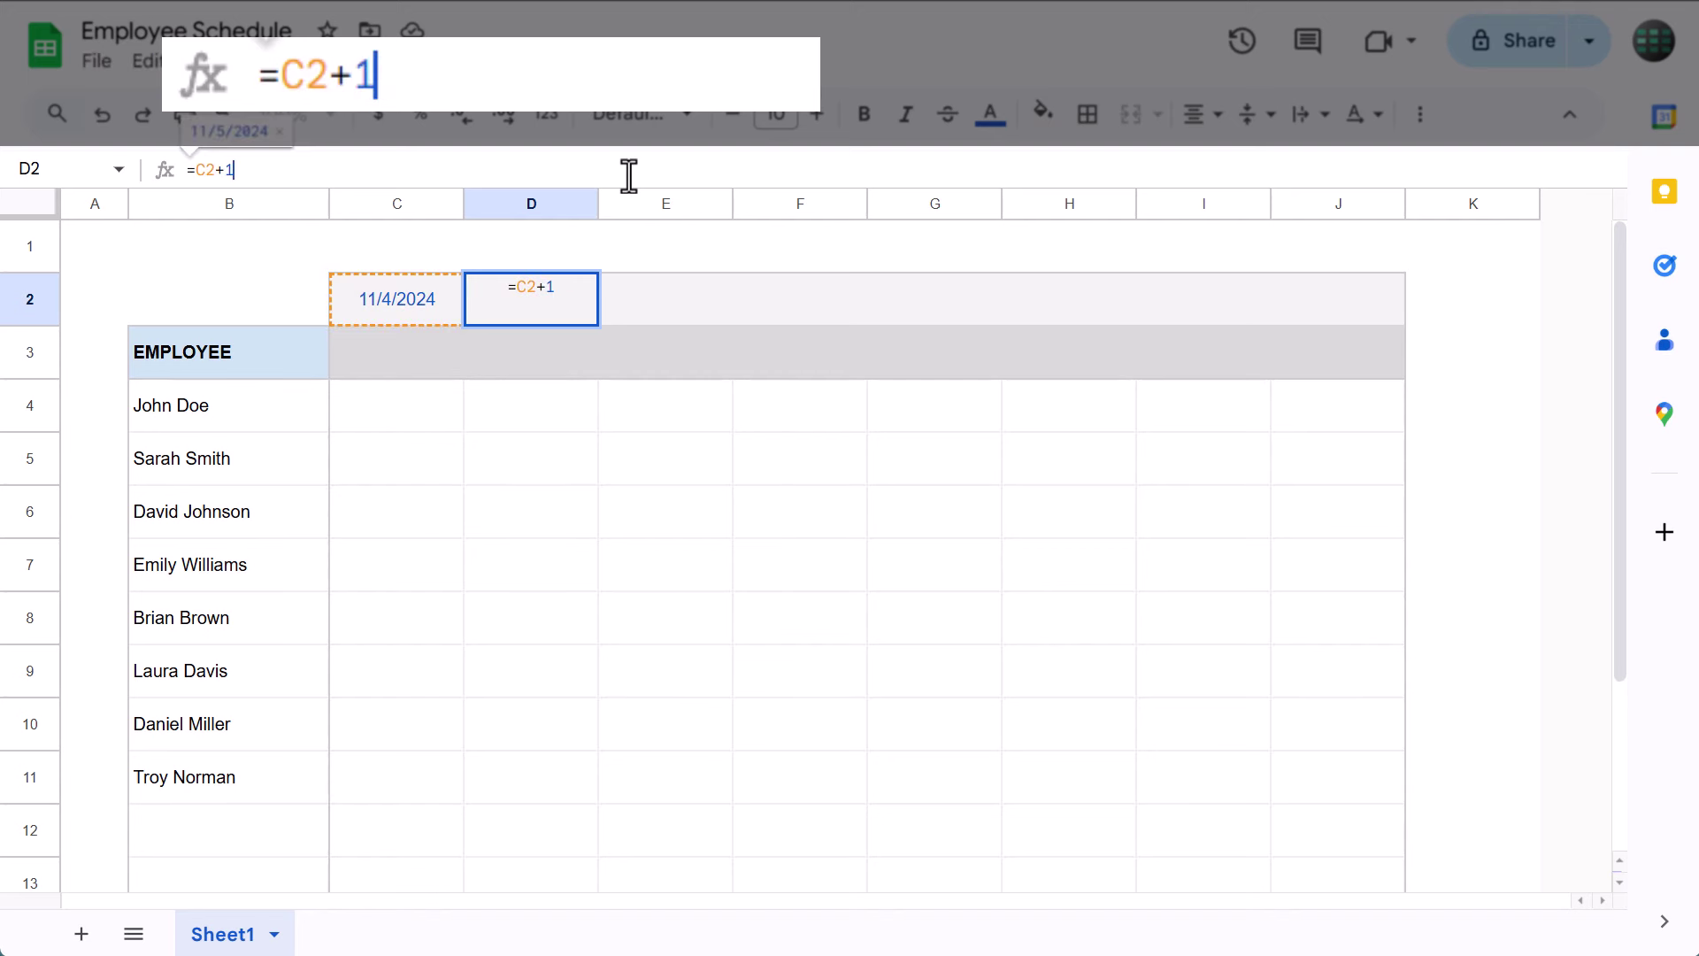
{"action": "key", "text": "Return"}
{"action": "left_click", "coordinate": [579, 310]}
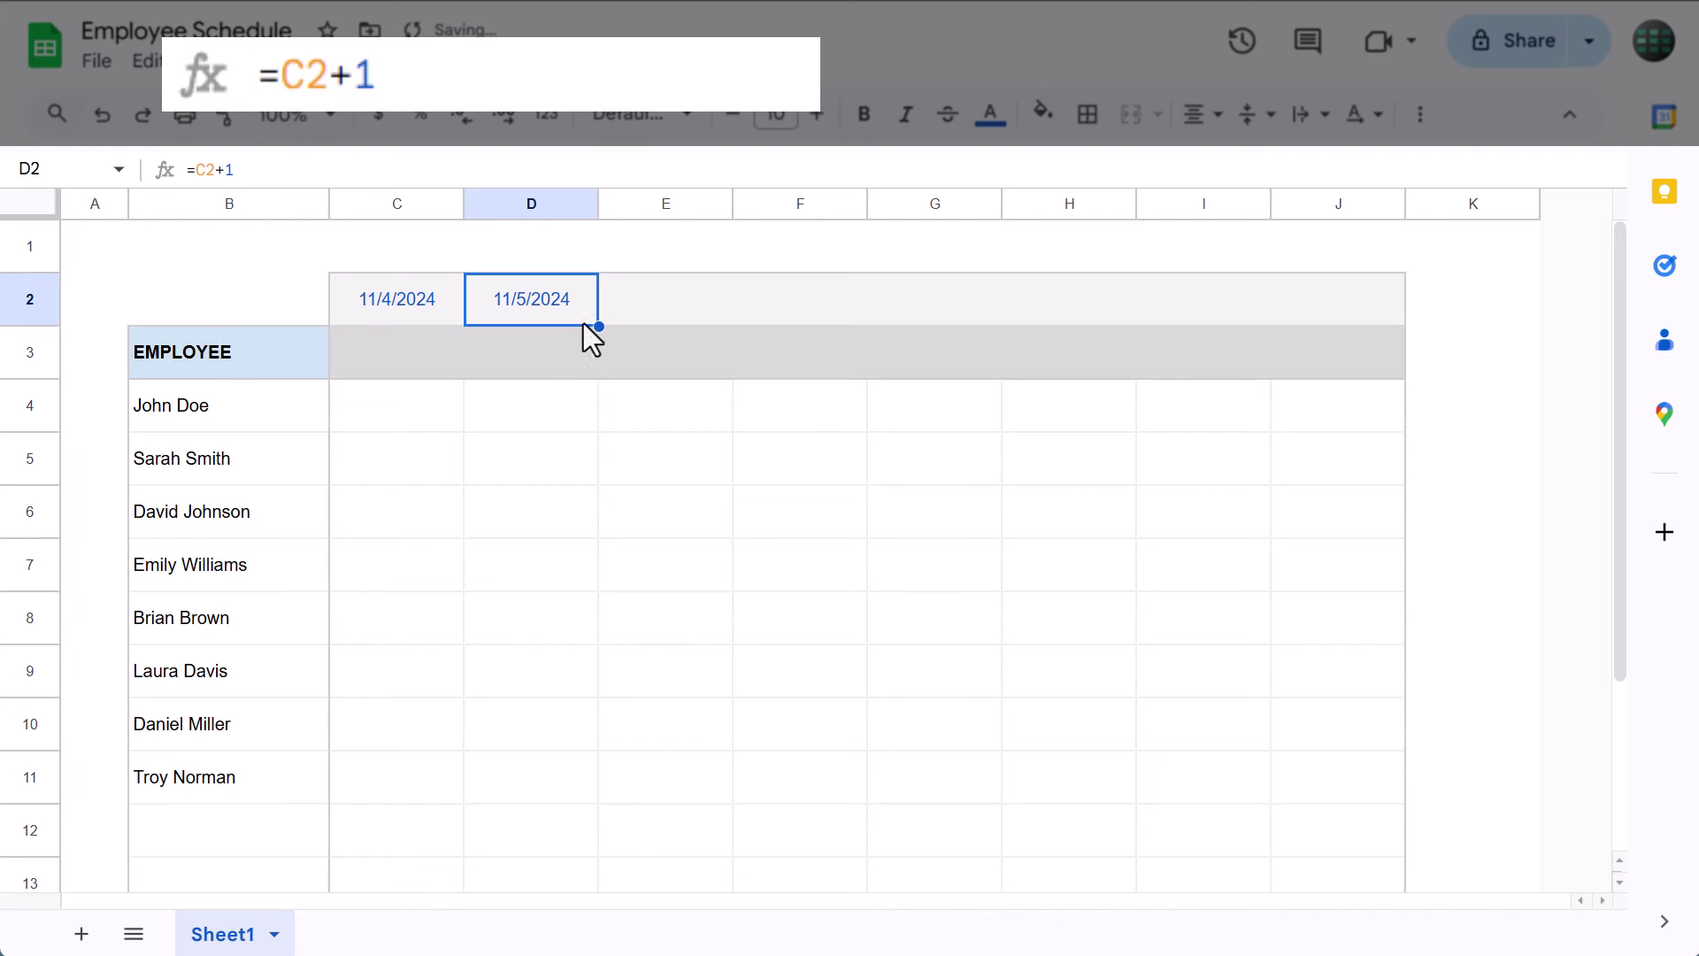
{"action": "left_click_drag", "start_coordinate": [596, 325], "coordinate": [1336, 306]}
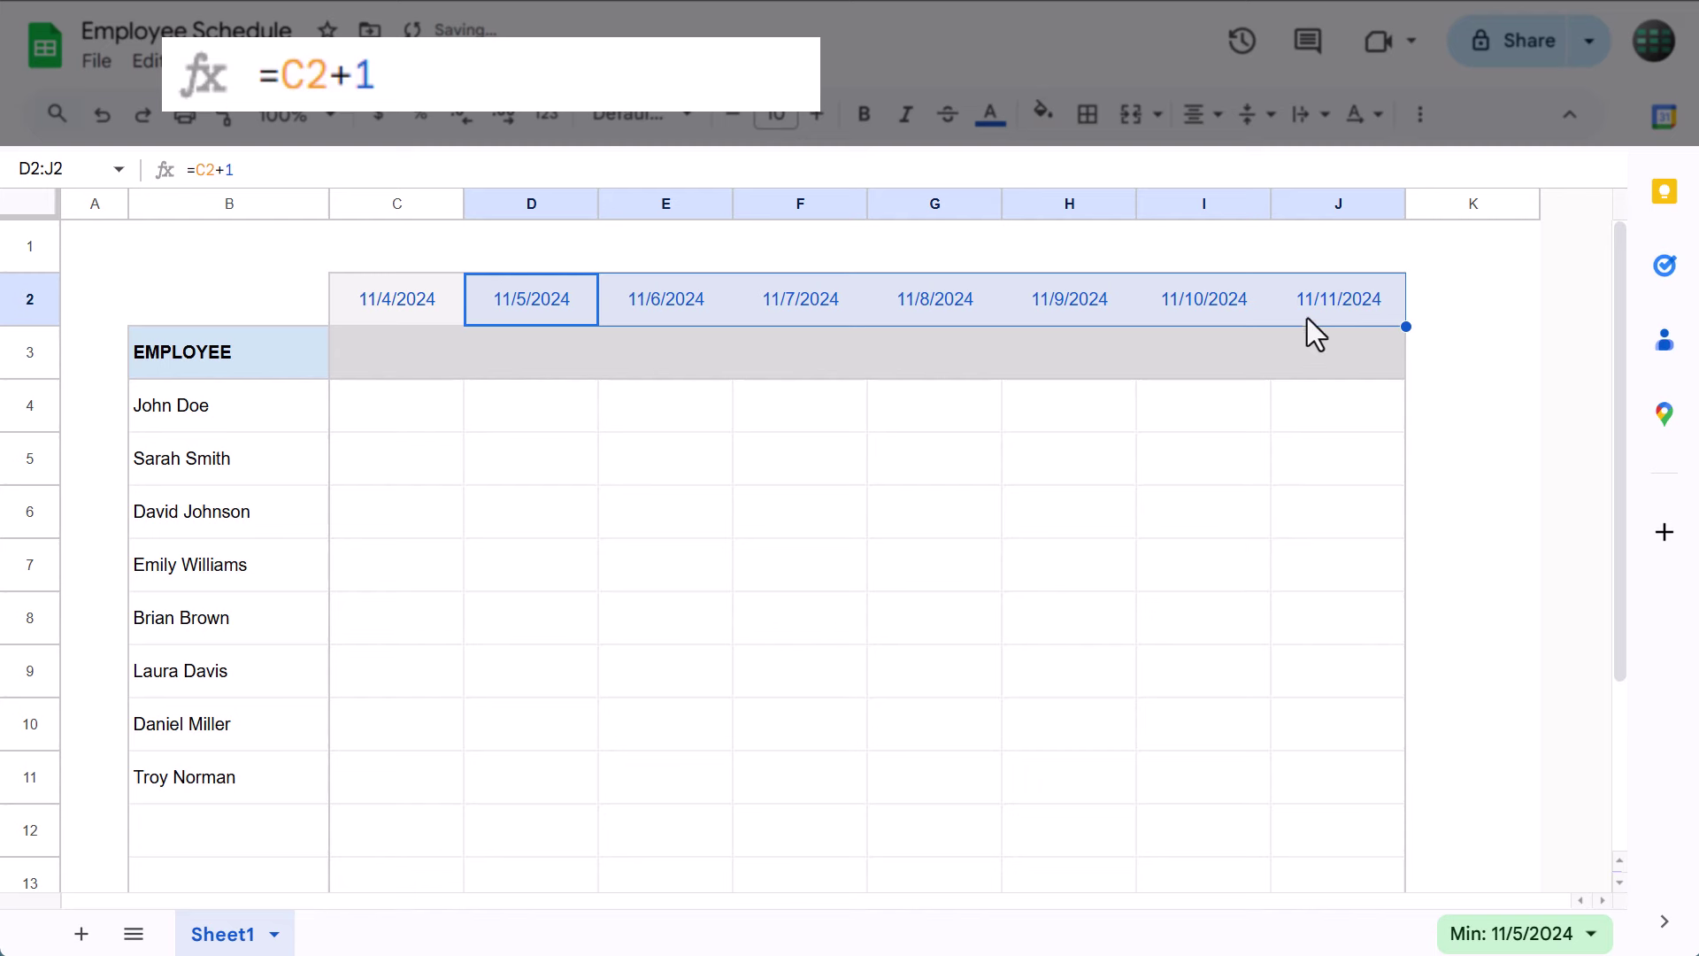
{"action": "left_click", "coordinate": [504, 423]}
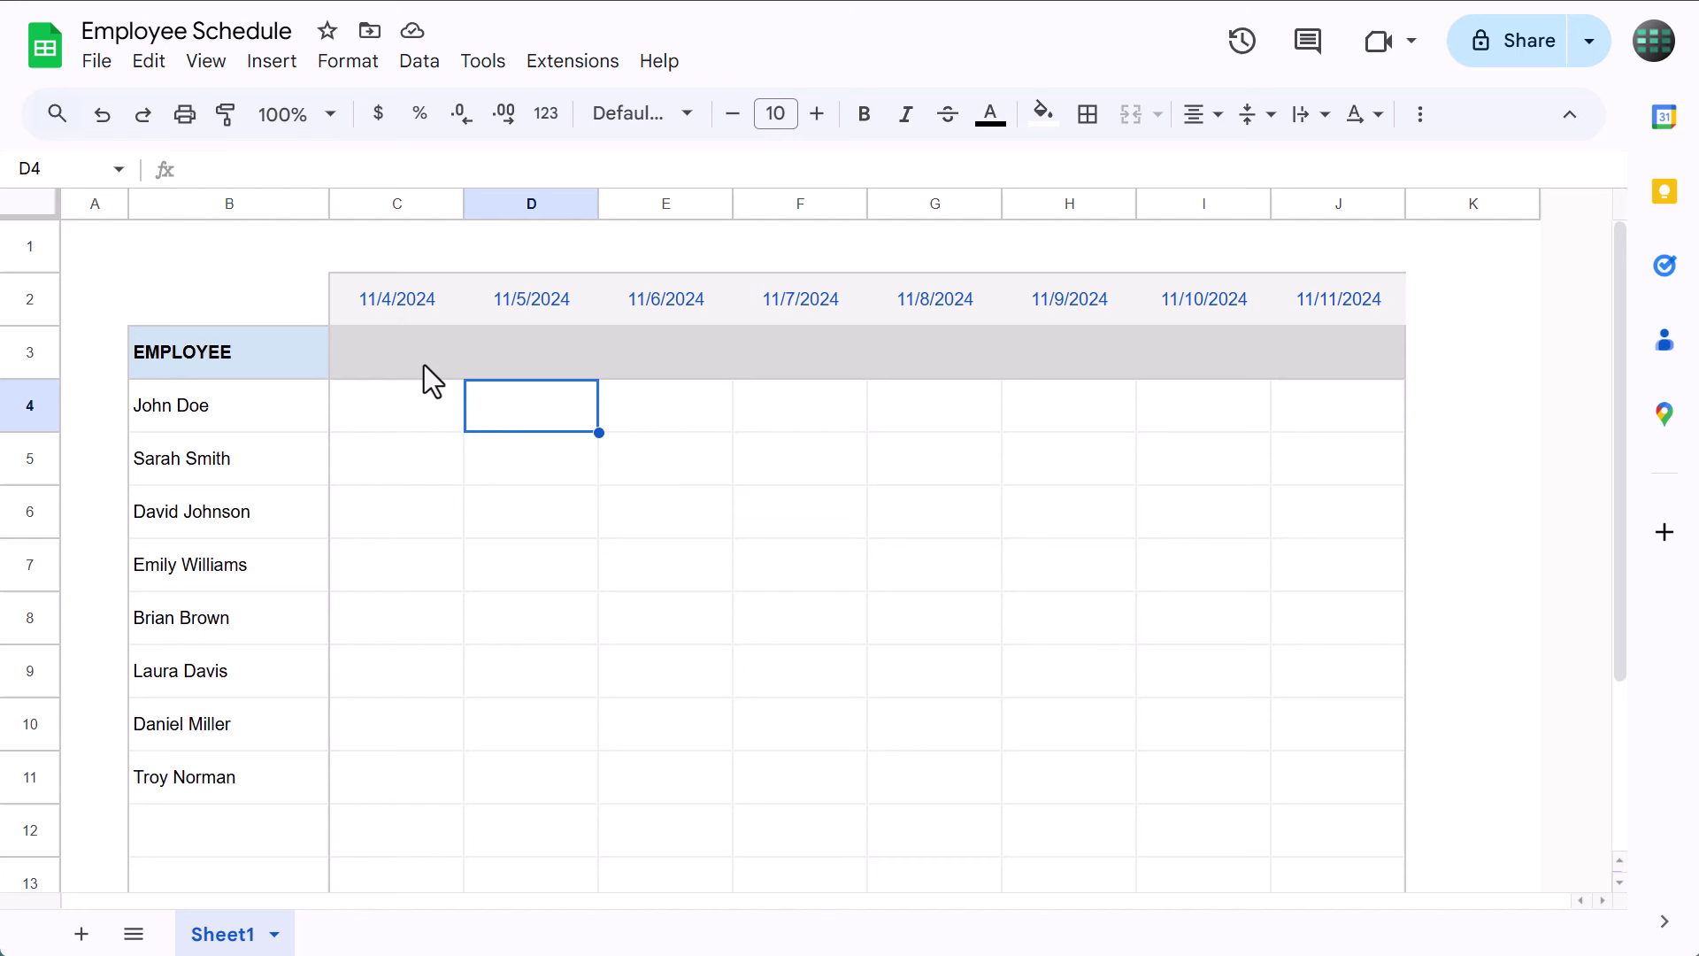
Select the row 2 dates and clear their existing custom date and time pattern
{"action": "left_click_drag", "start_coordinate": [428, 301], "coordinate": [1308, 301]}
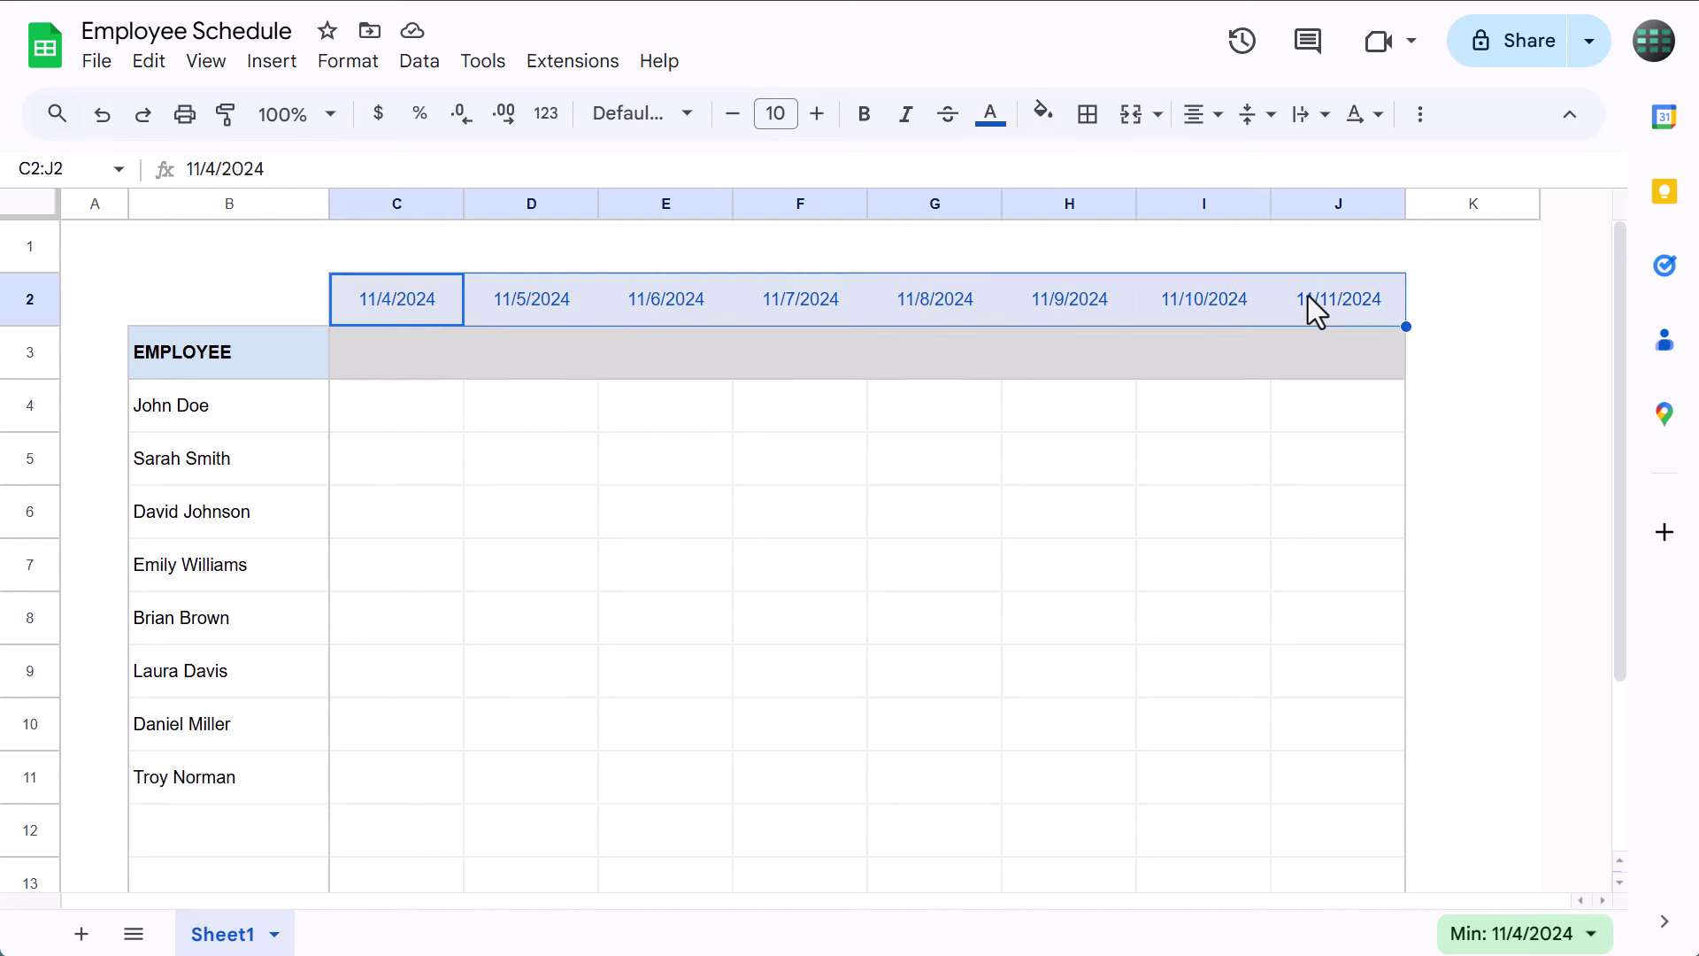
{"action": "left_click", "coordinate": [550, 126]}
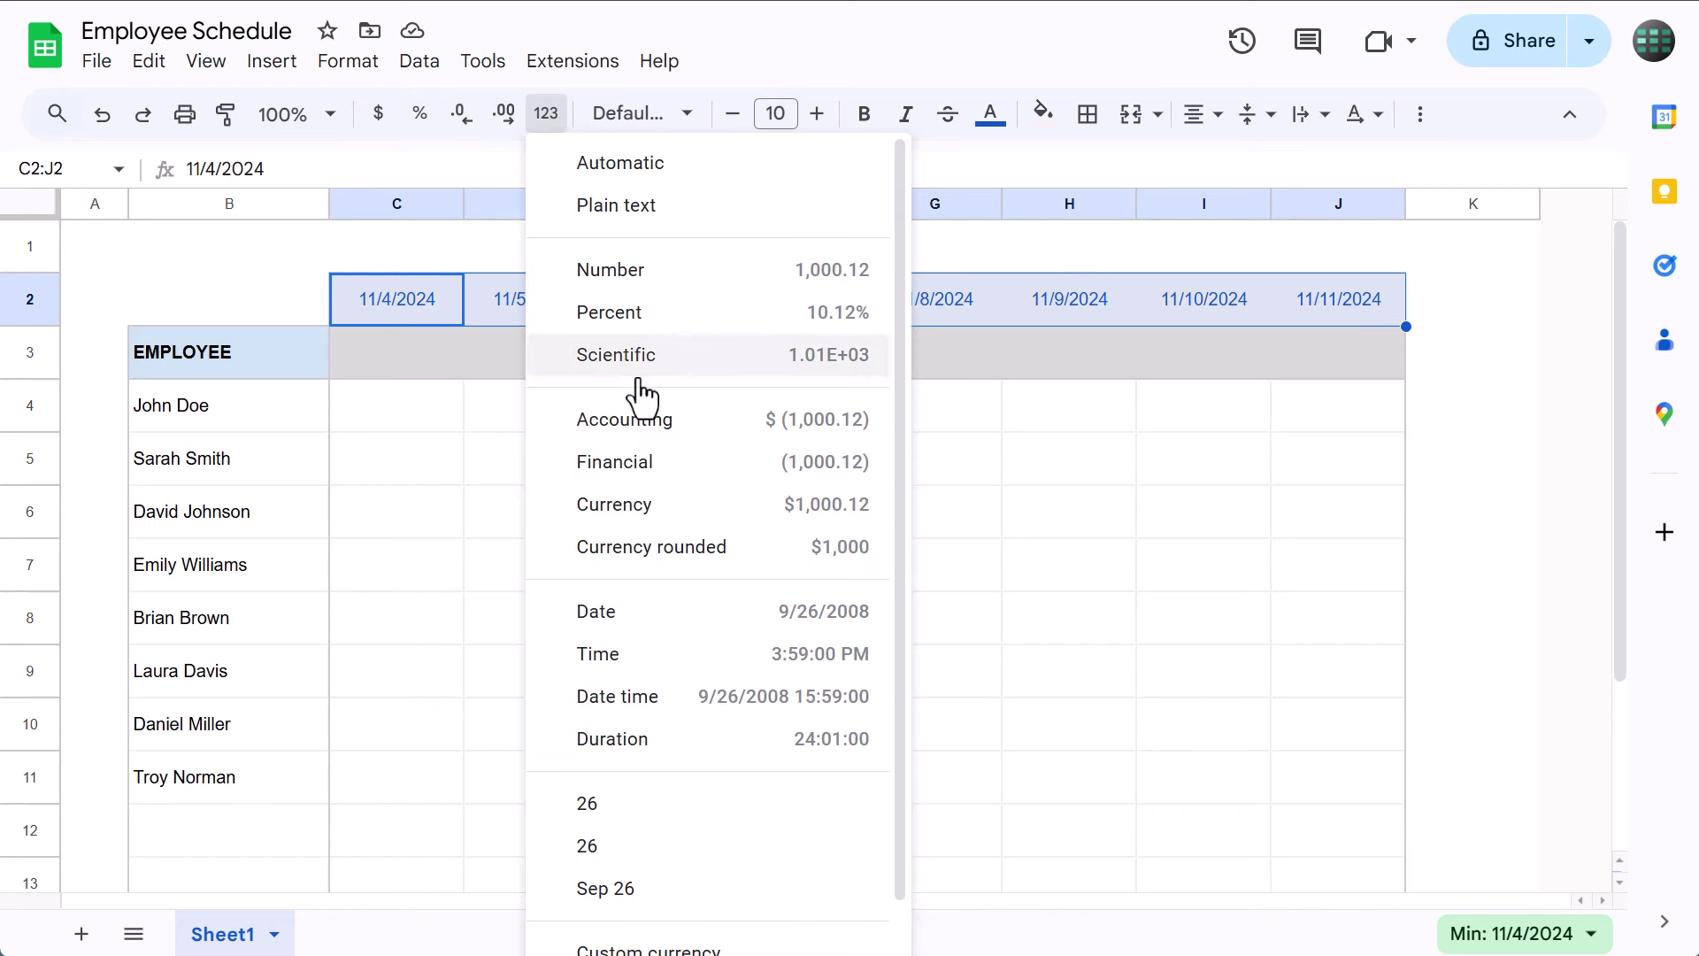
{"action": "scroll", "coordinate": [672, 522], "scroll_direction": "down", "scroll_amount": 1}
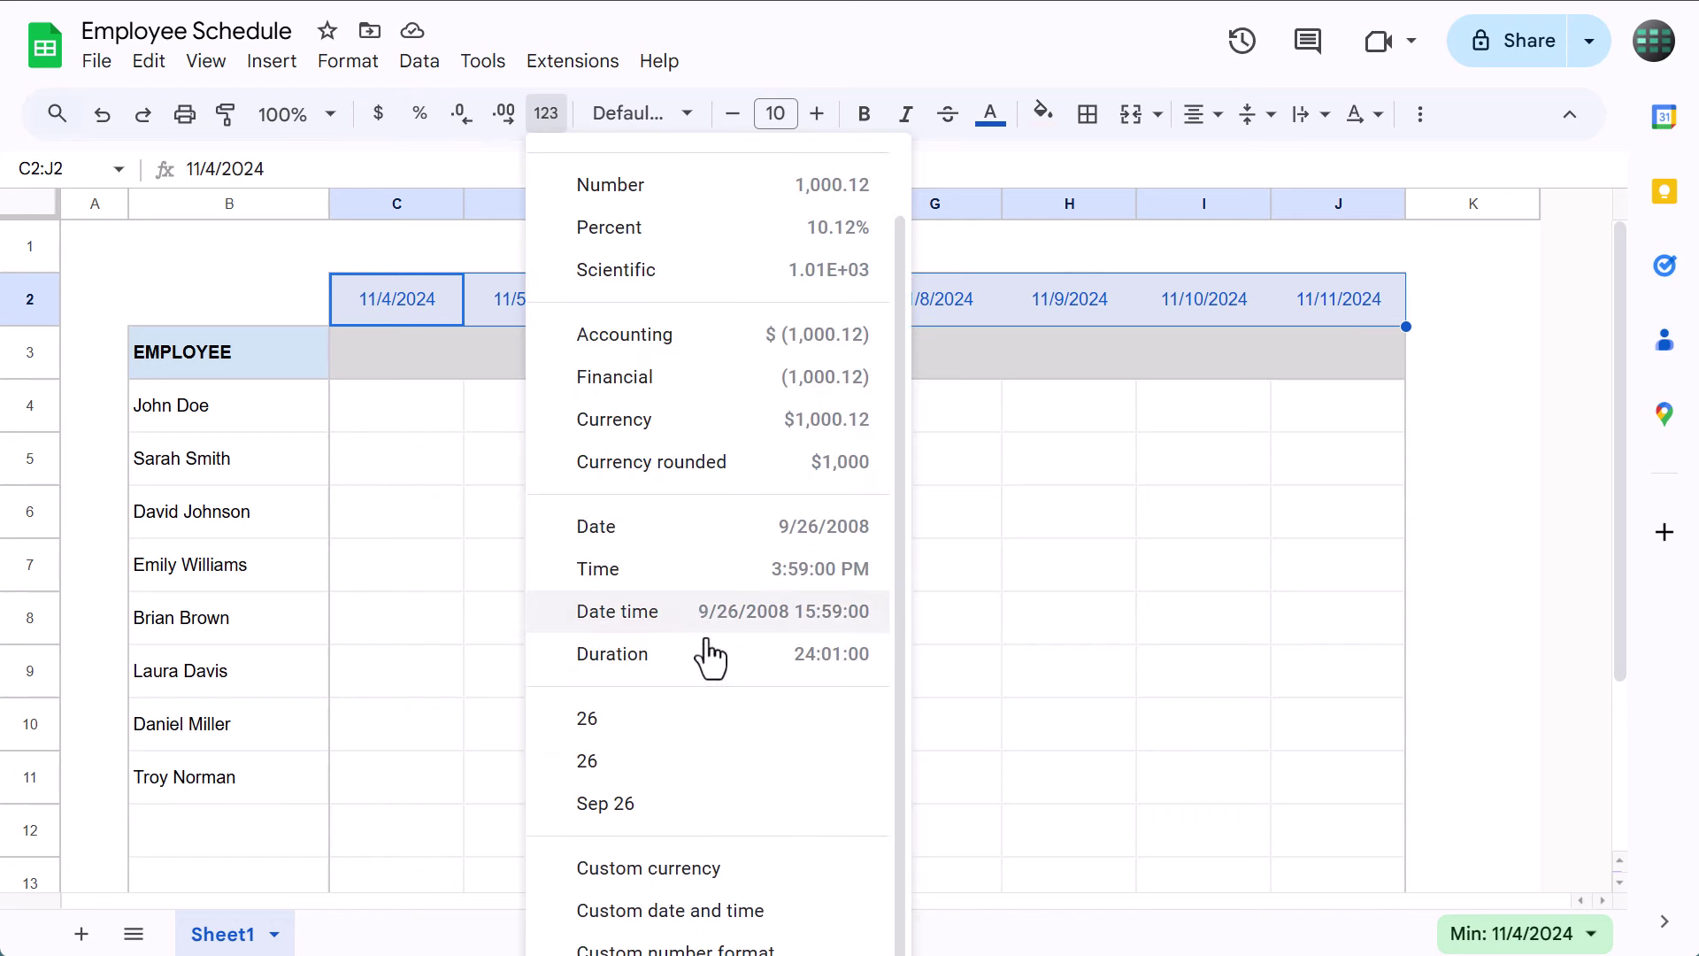
{"action": "left_click", "coordinate": [783, 916]}
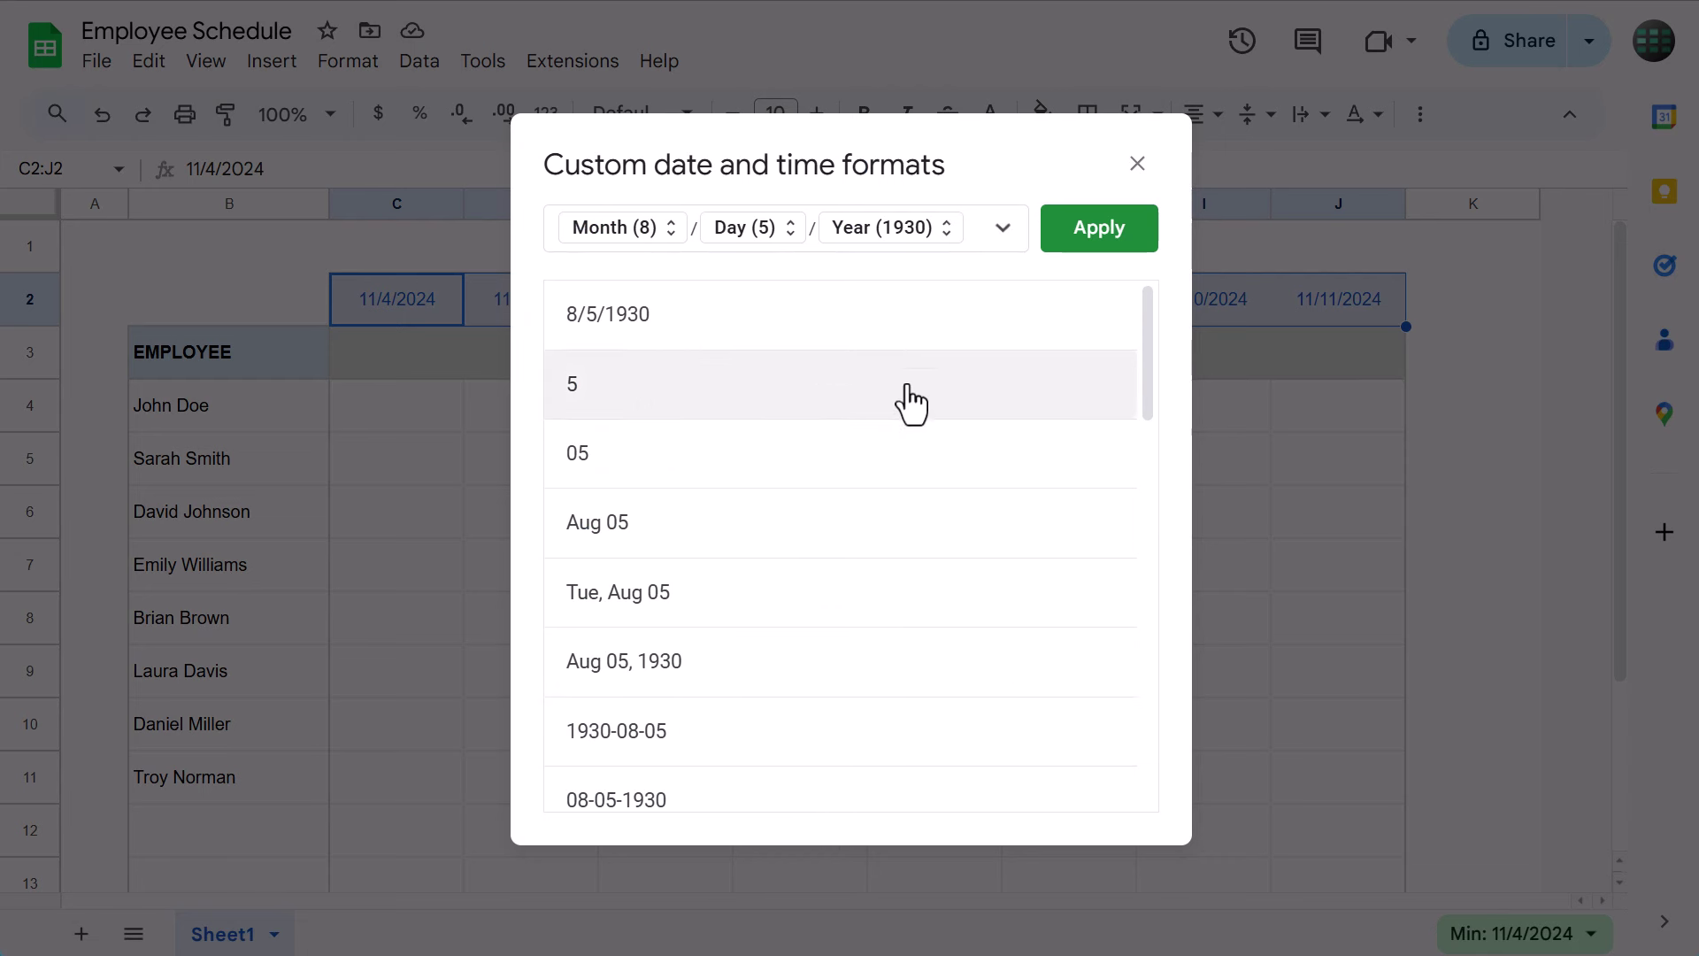
{"action": "key", "text": "BackSpace"}
{"action": "key", "text": "BackSpace"}
{"action": "key", "text": "BackSpace"}
{"action": "key", "text": "BackSpace"}
{"action": "key", "text": "BackSpace"}
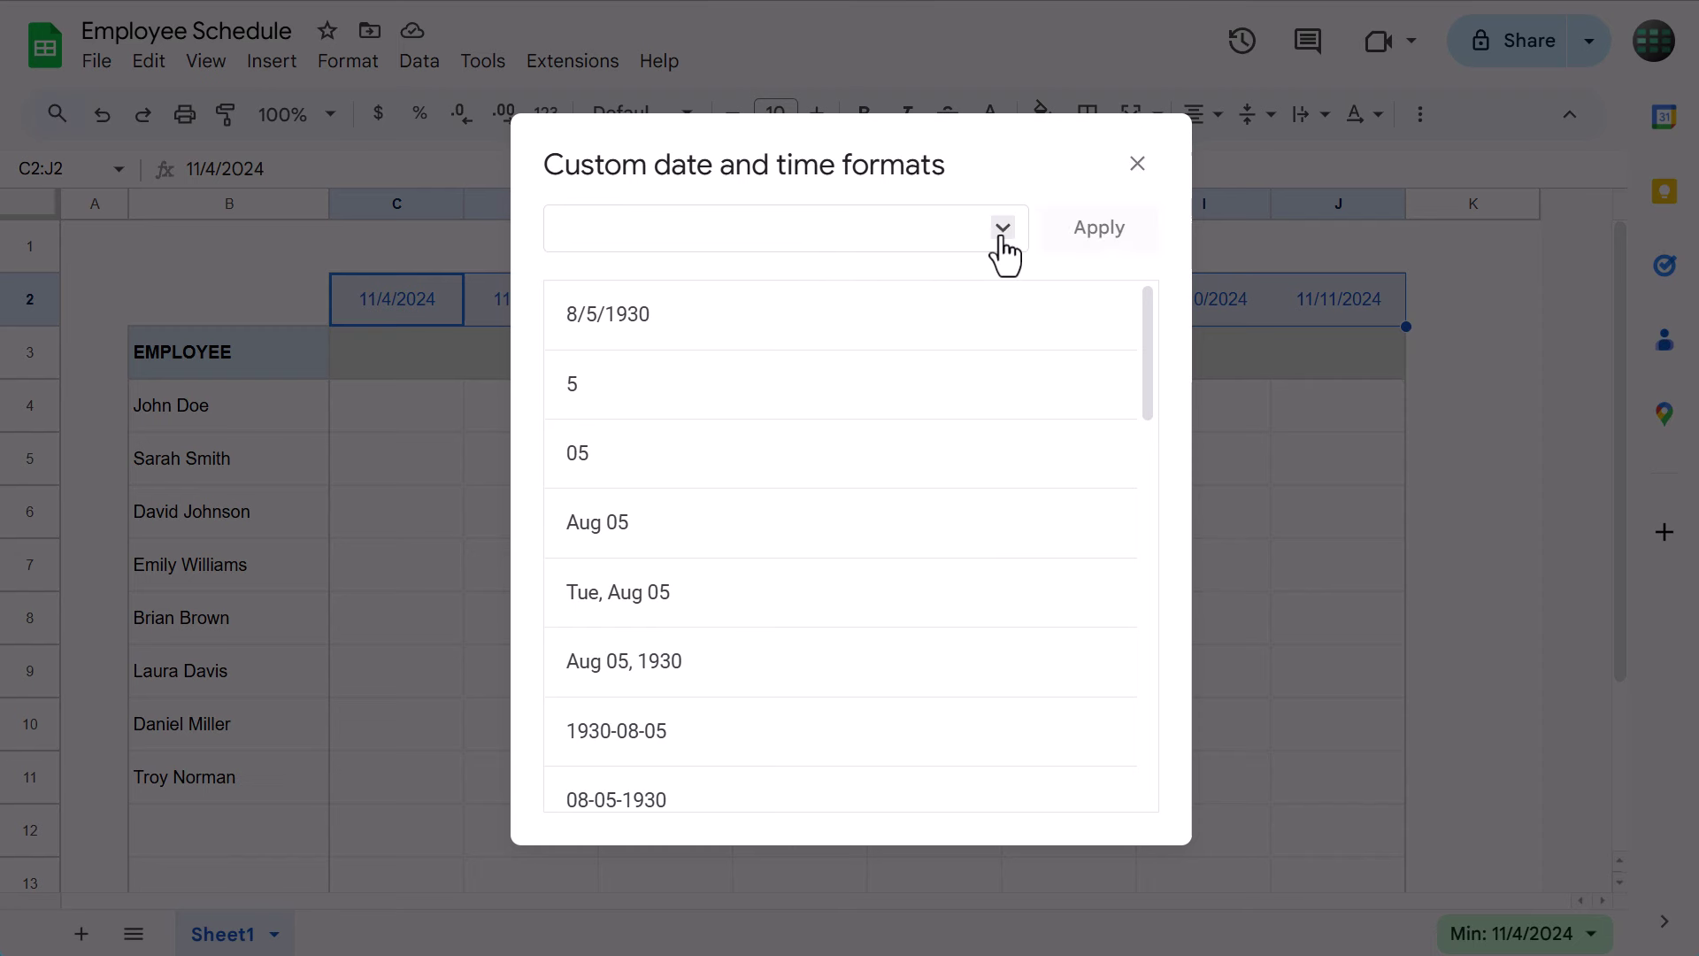
Build a three-letter month plus two-digit day format (Nov 04) and apply it
{"action": "left_click", "coordinate": [1002, 230]}
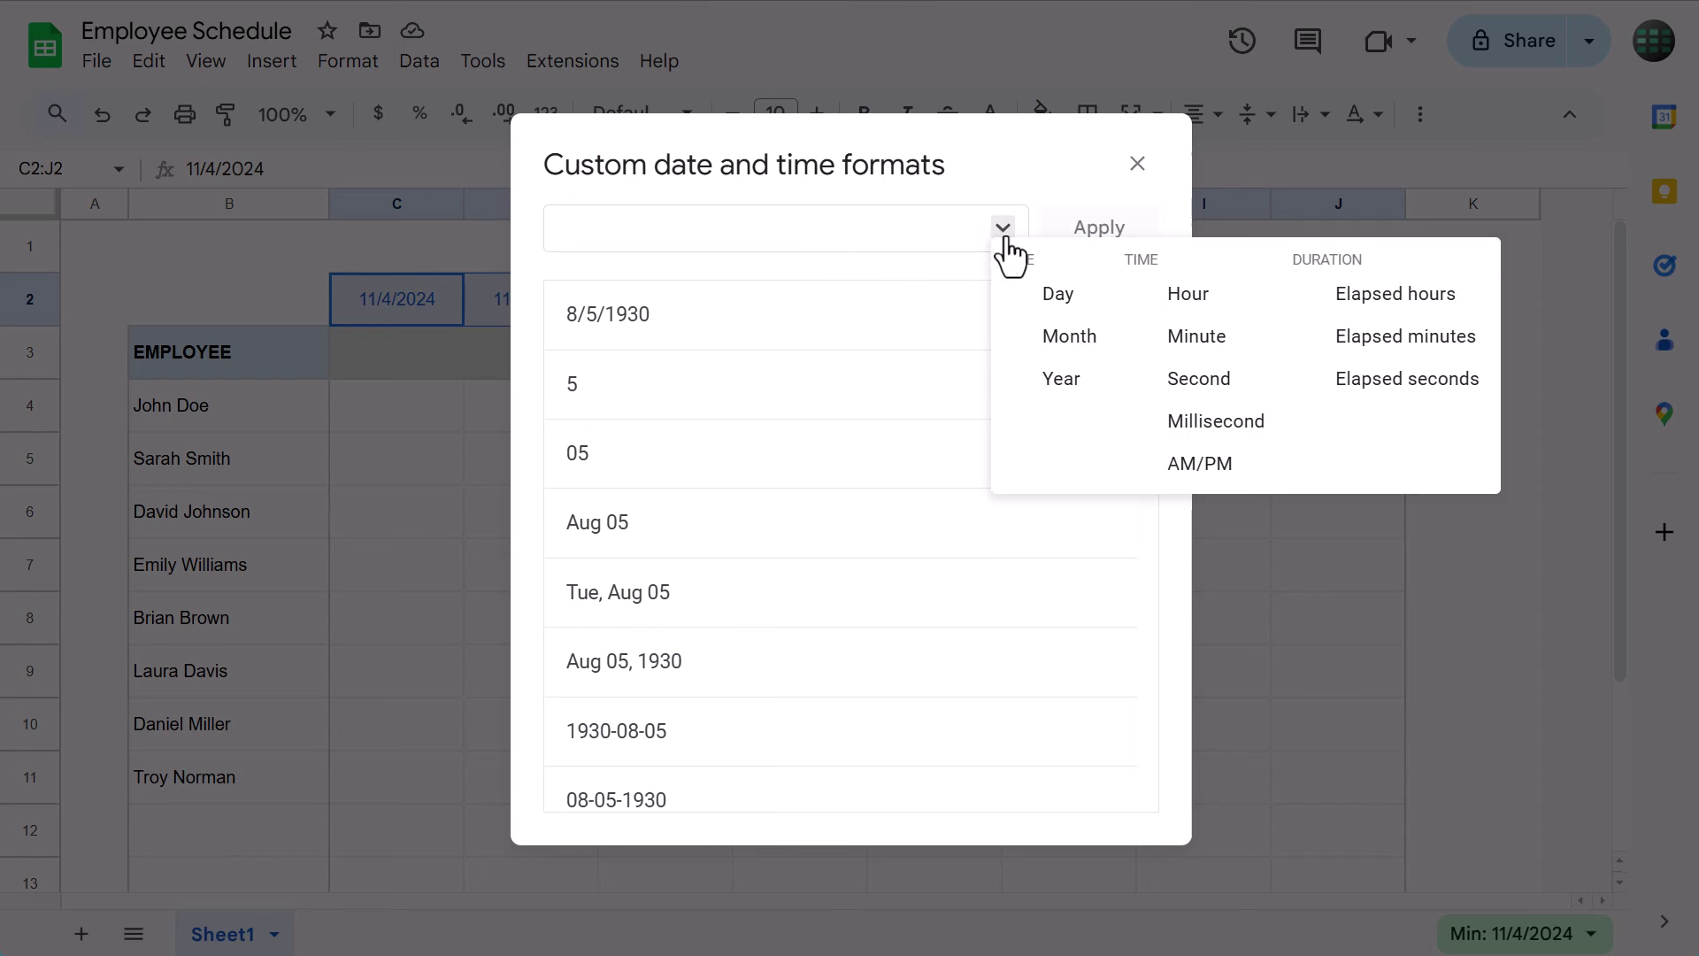
{"action": "left_click", "coordinate": [1067, 337]}
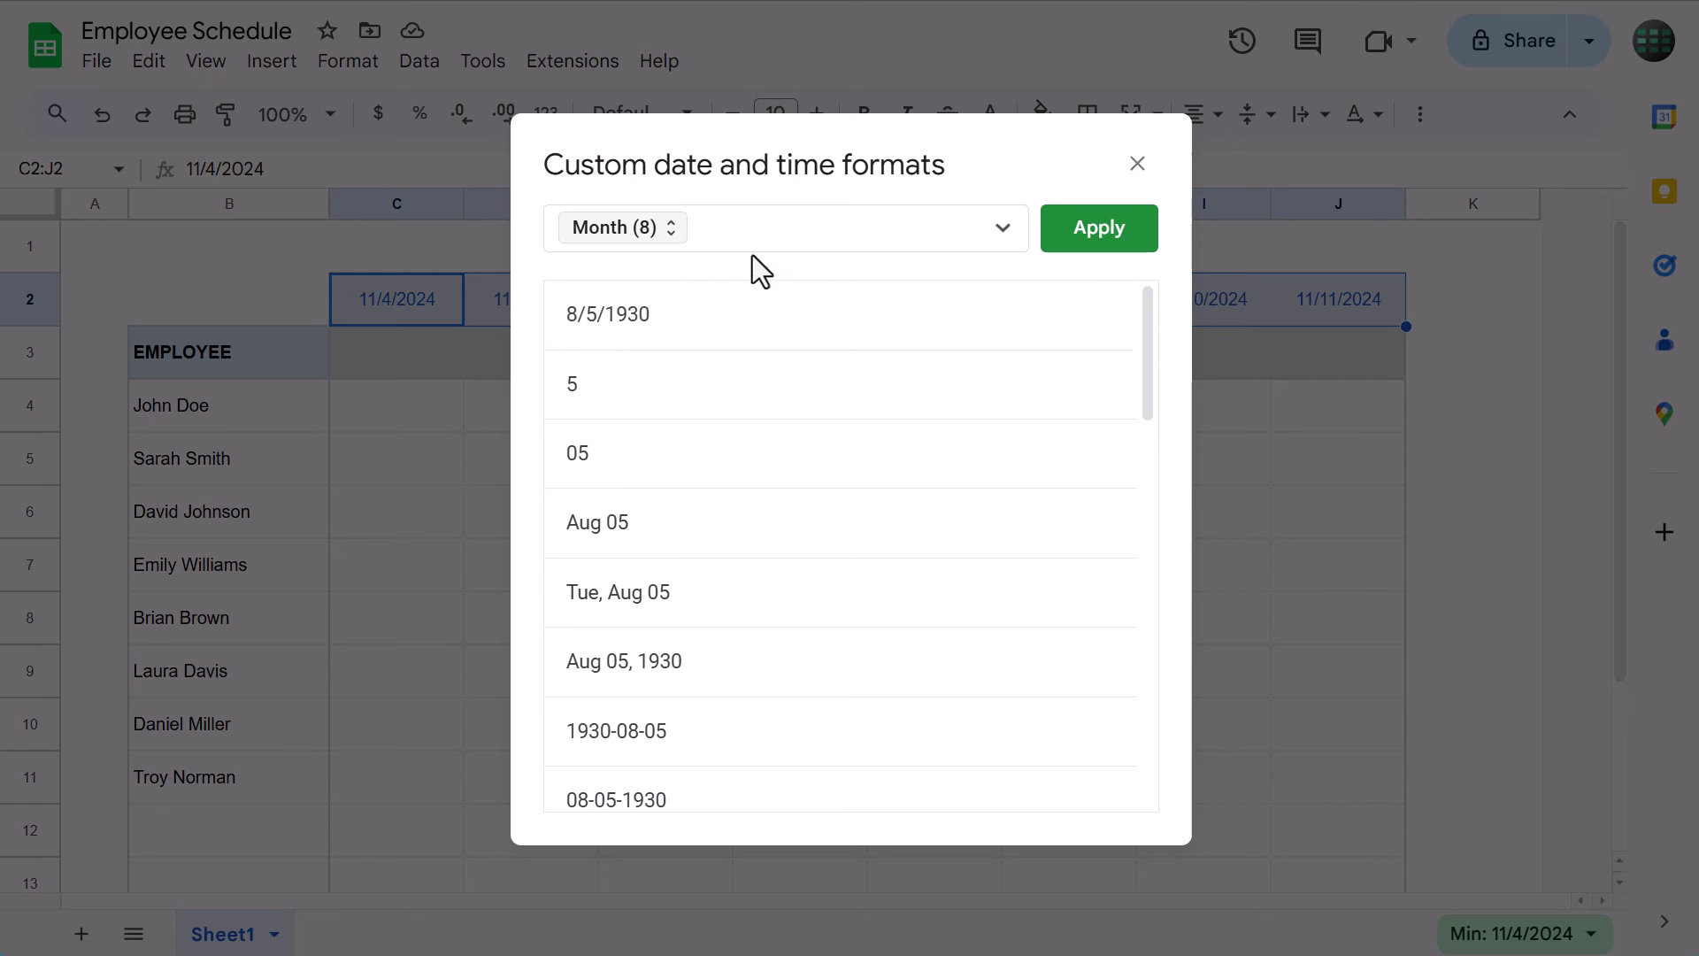
{"action": "left_click", "coordinate": [663, 230]}
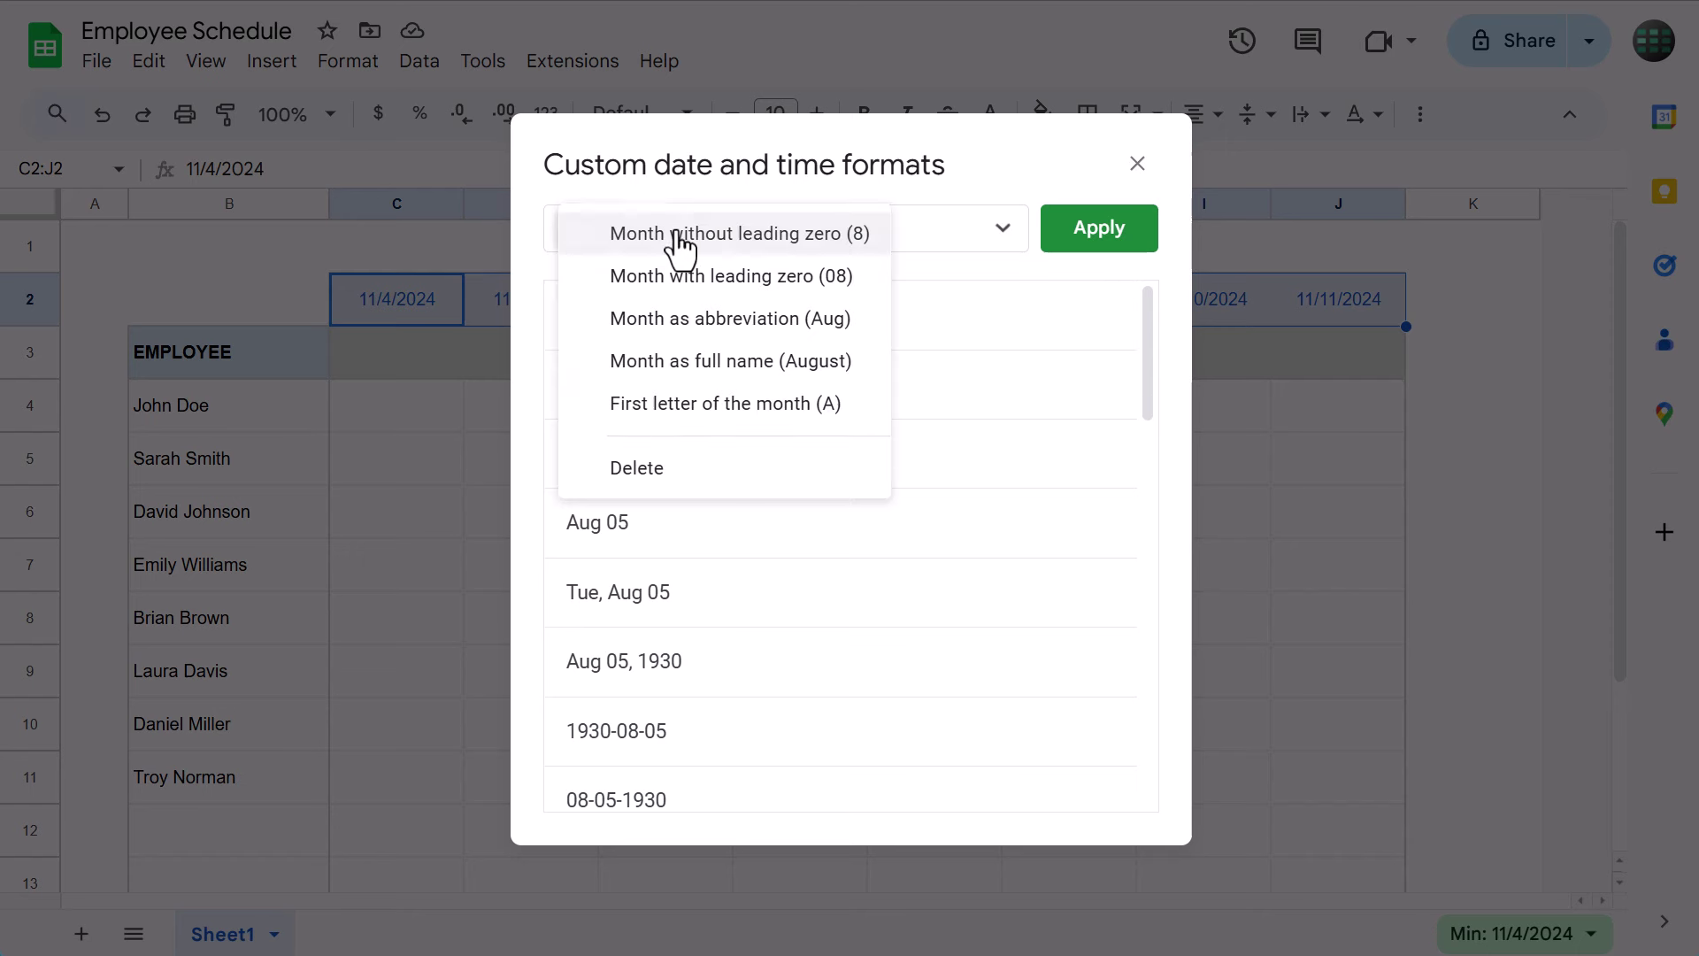
{"action": "left_click", "coordinate": [711, 335]}
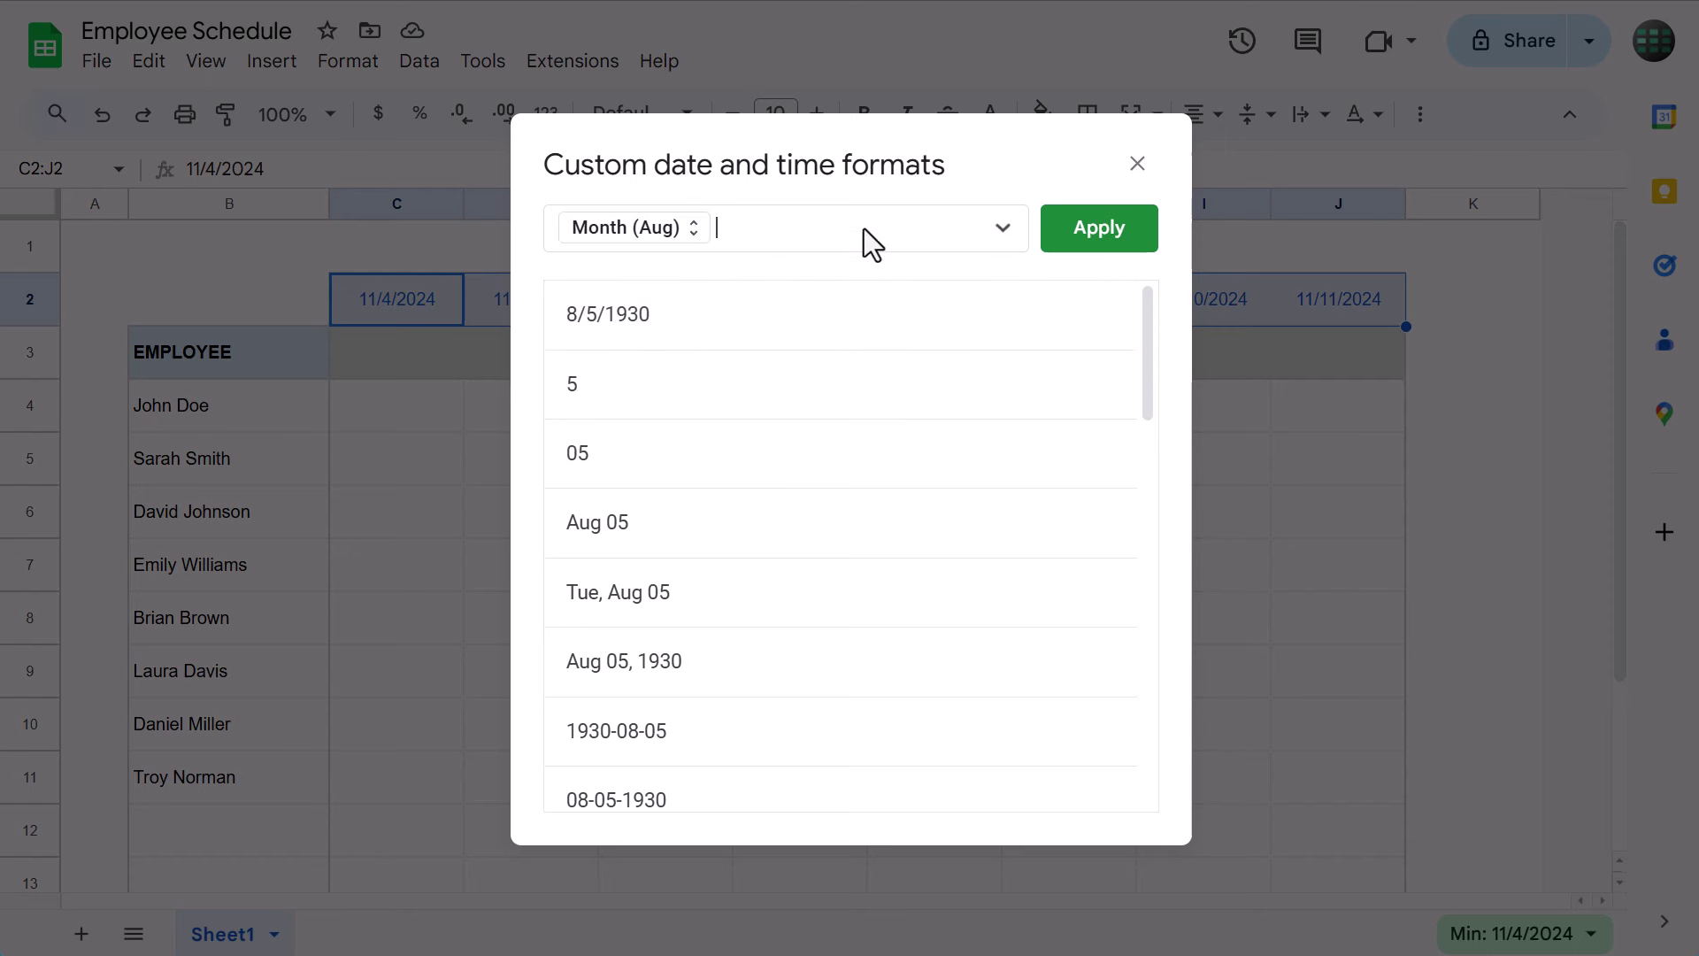
{"action": "left_click", "coordinate": [1003, 228]}
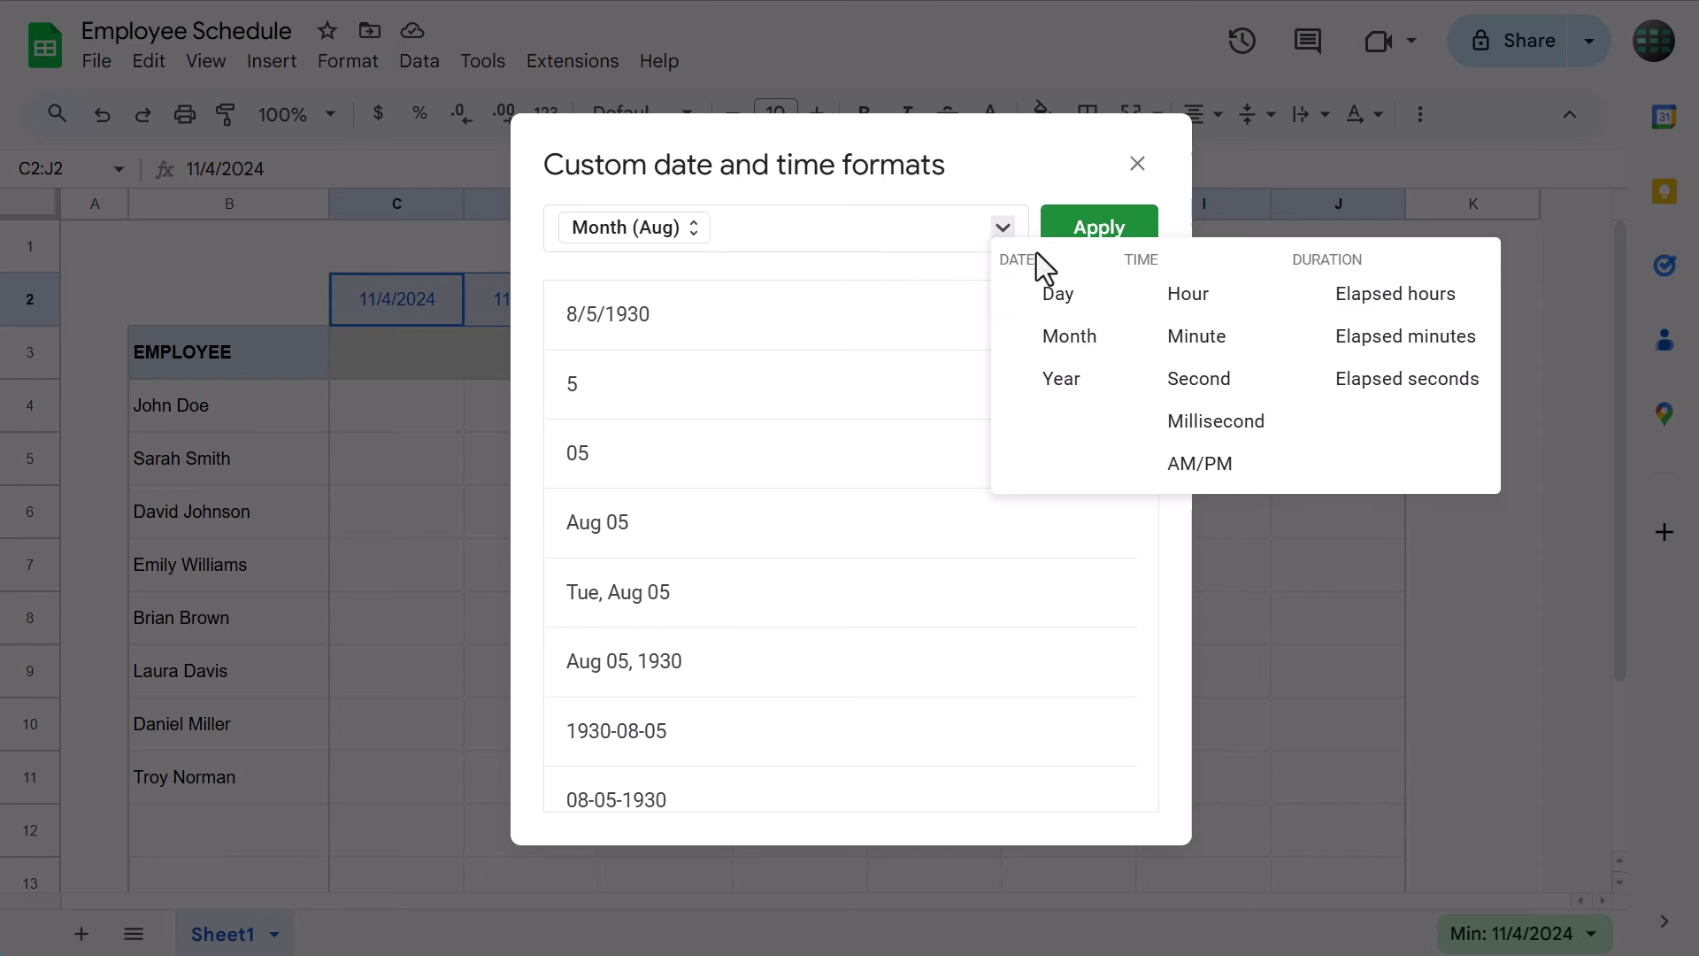
{"action": "left_click", "coordinate": [1056, 297]}
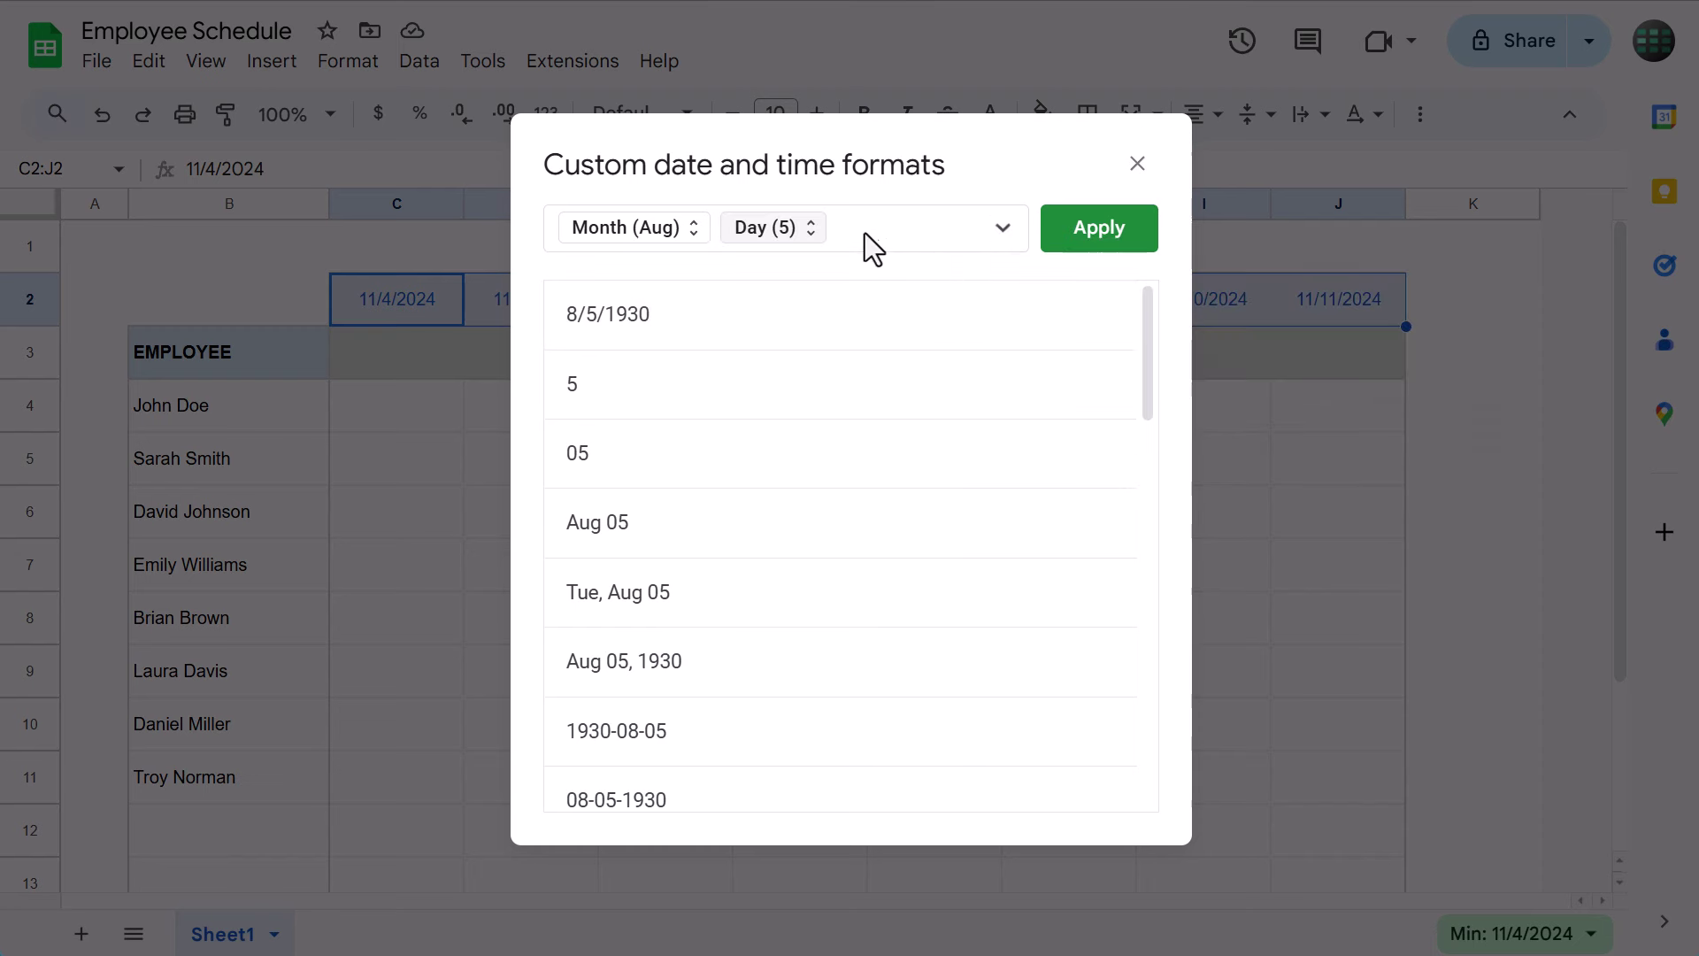
{"action": "left_click", "coordinate": [802, 234]}
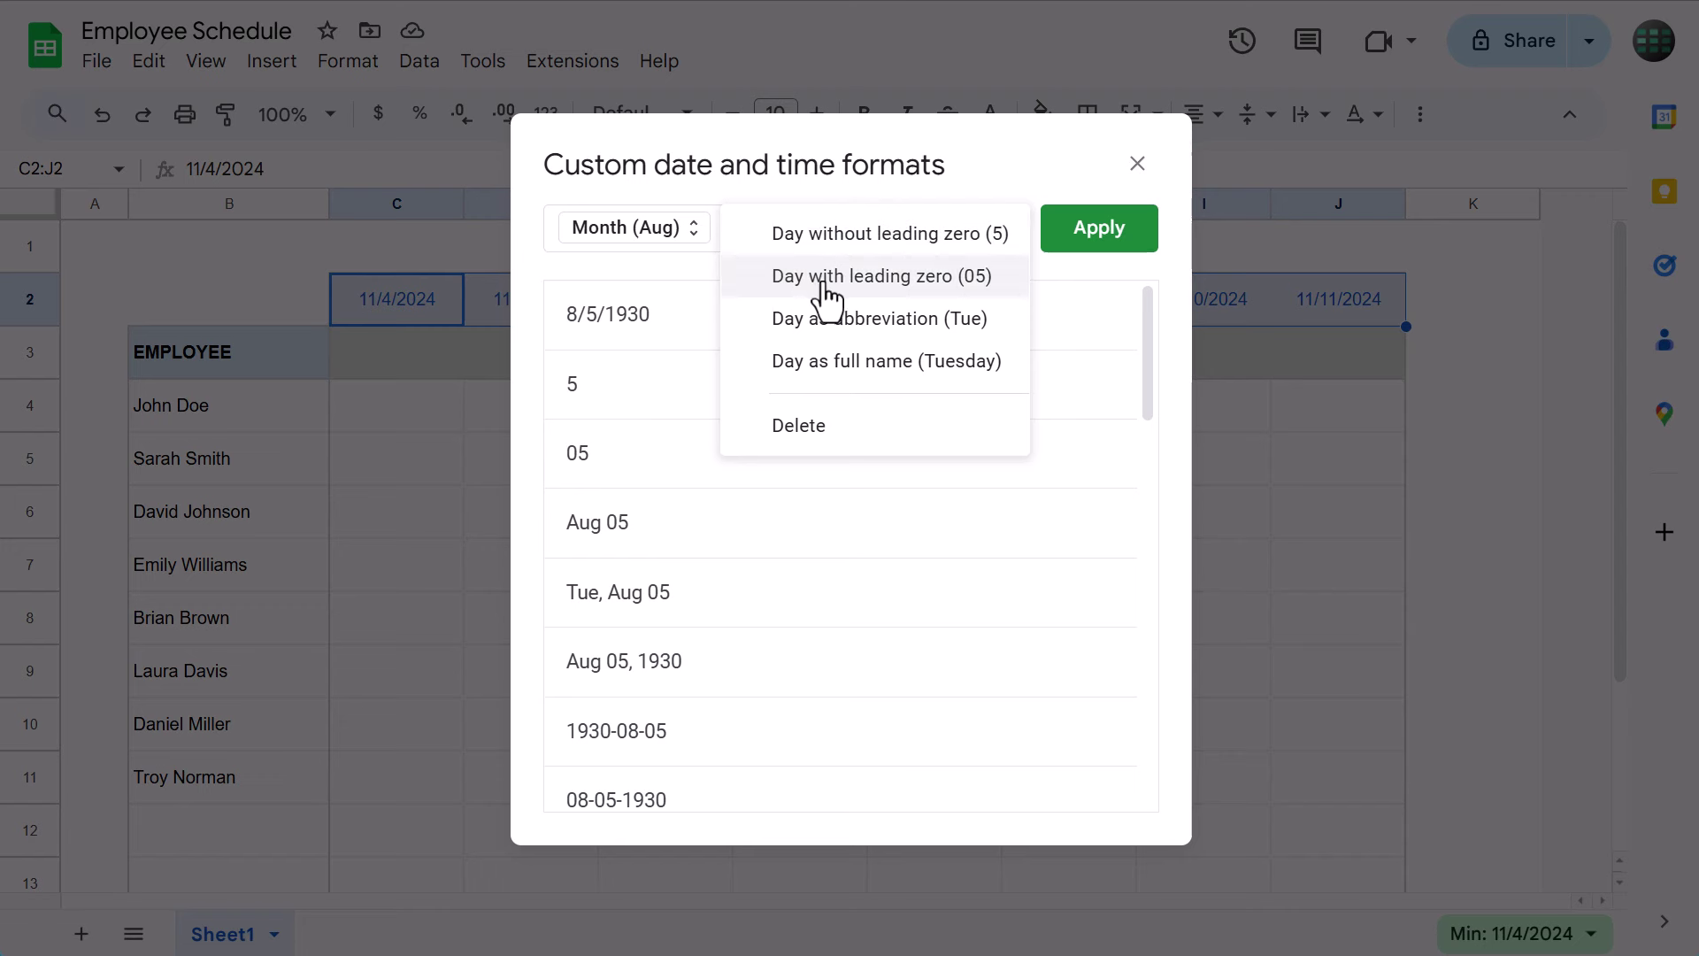
{"action": "left_click", "coordinate": [826, 281]}
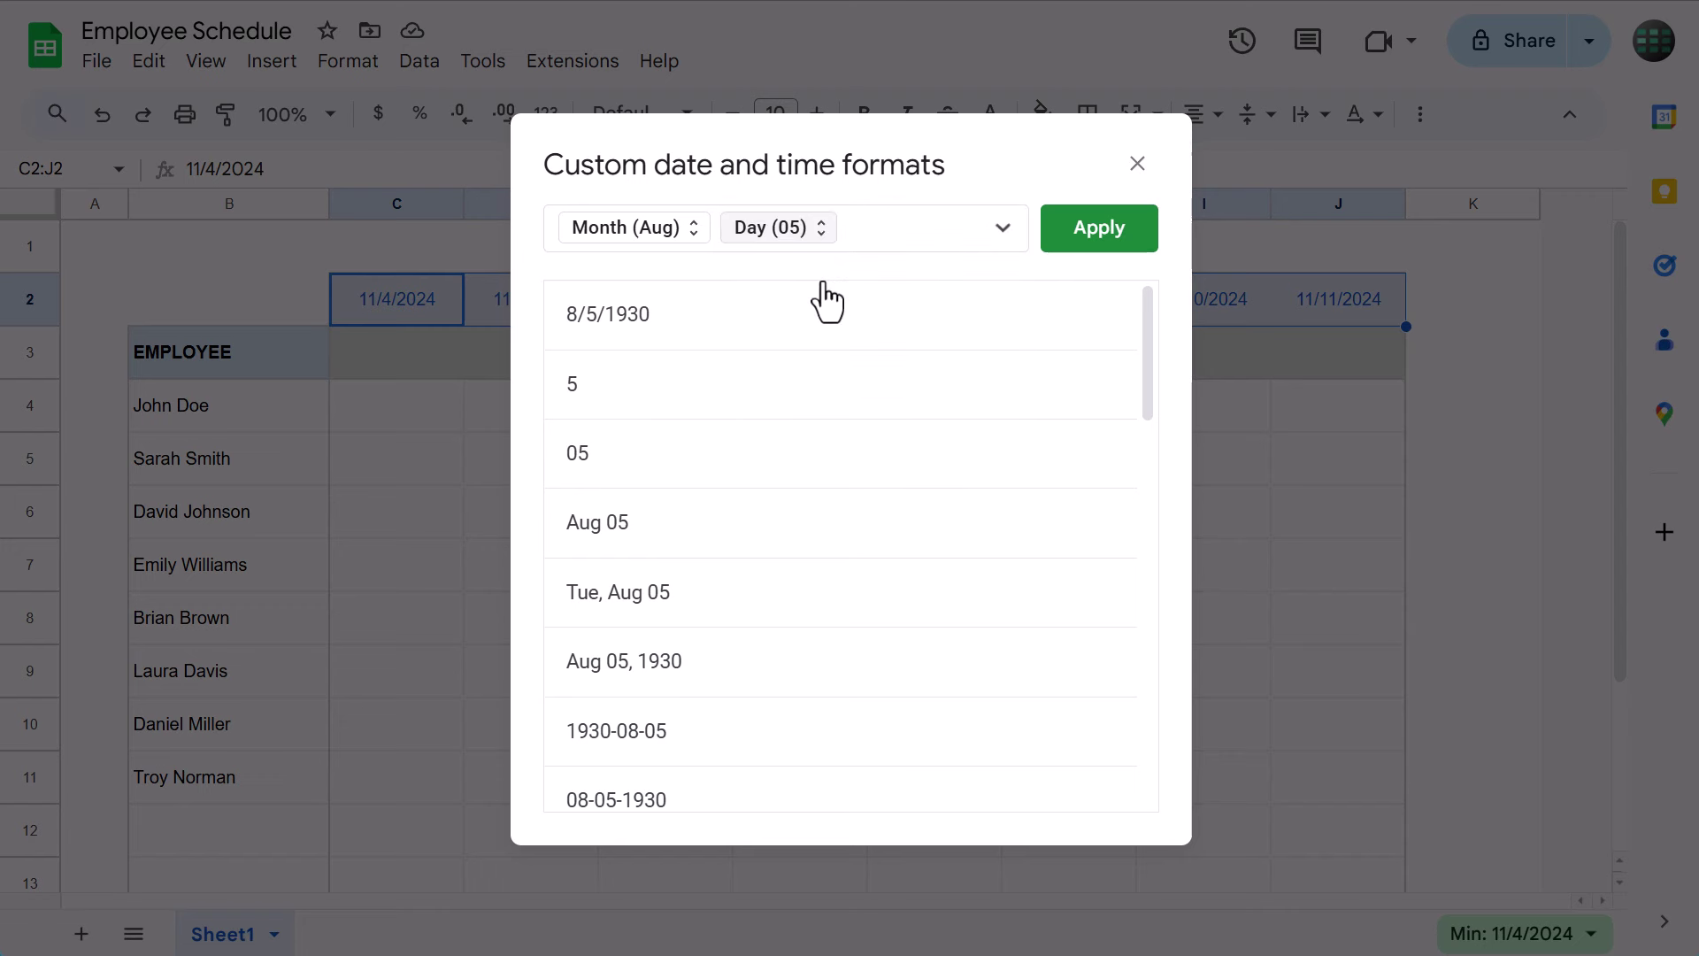
{"action": "left_click", "coordinate": [1082, 246]}
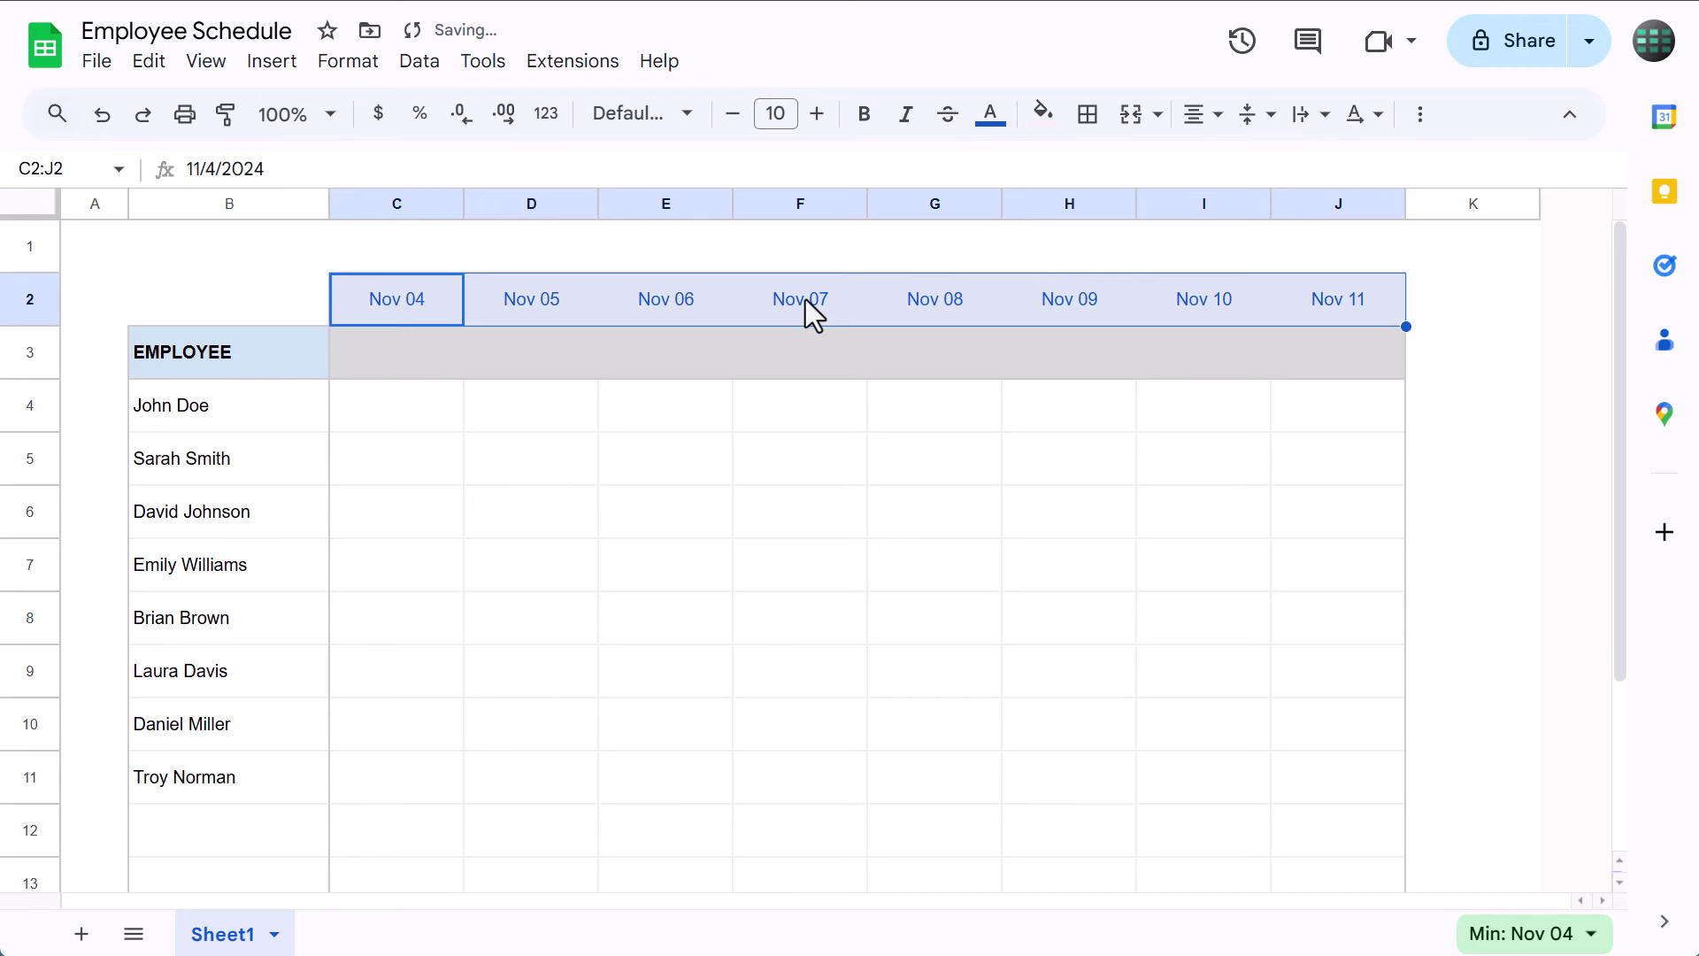
Enter =UPPER(TEXT(C2,"DDD")) in C3 so it shows MON
{"action": "left_click", "coordinate": [428, 352]}
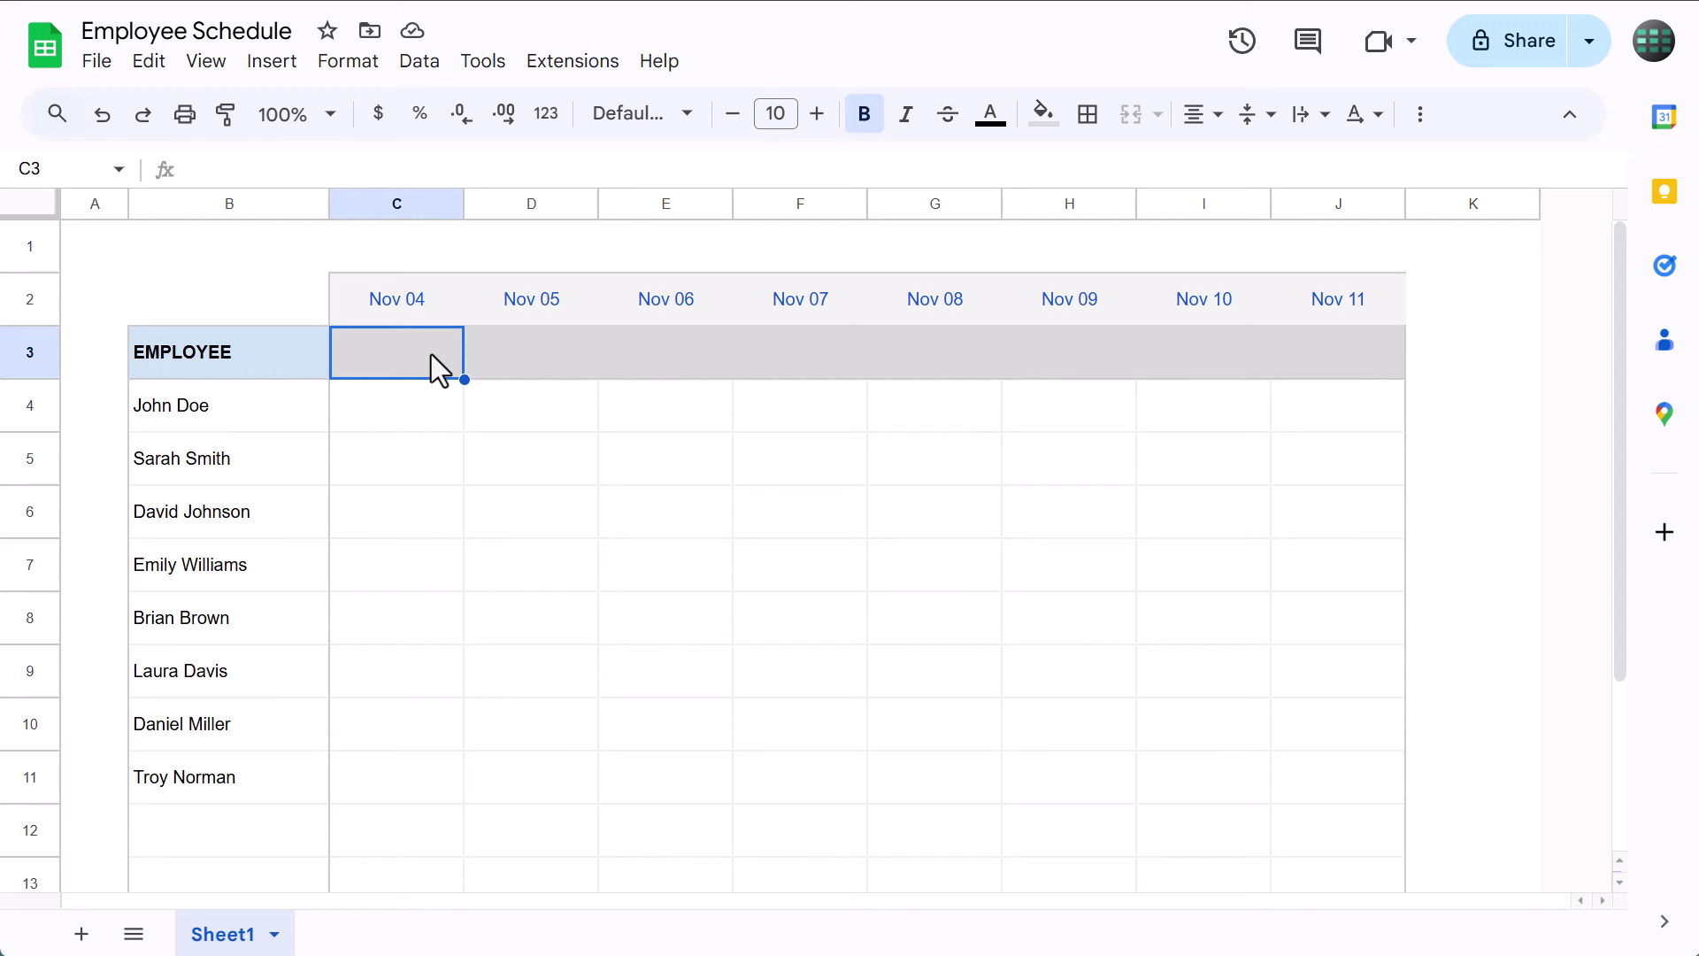
{"action": "left_click", "coordinate": [672, 170]}
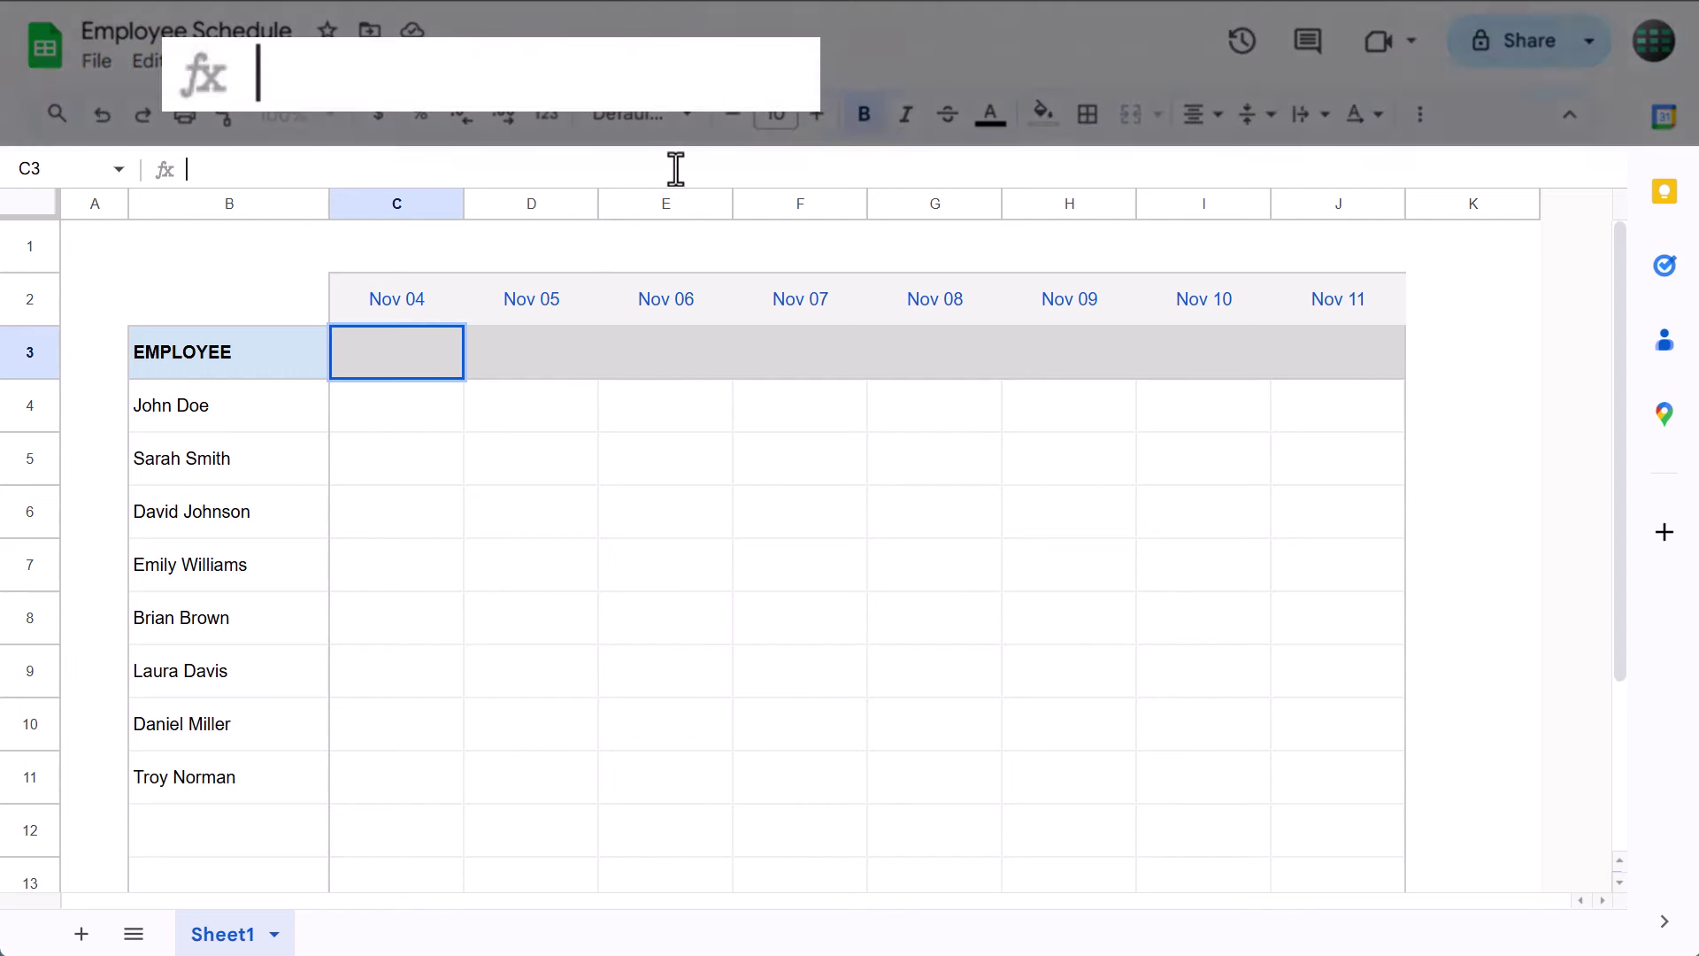
{"action": "type", "text": "=uppe"}
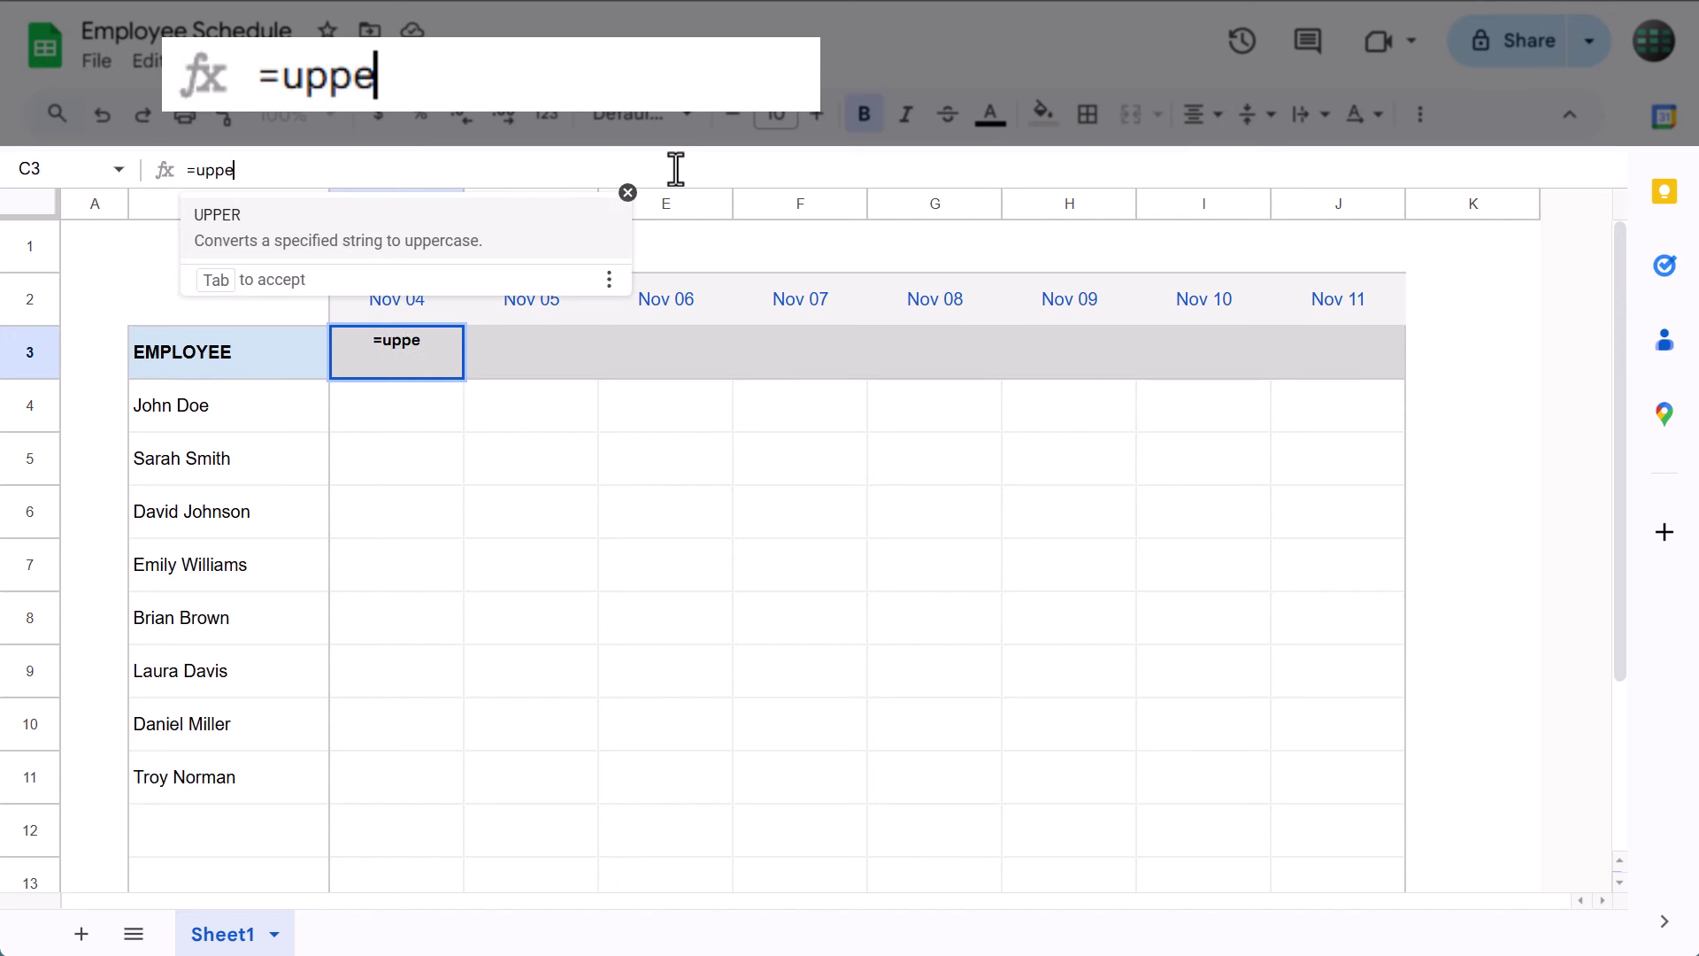
{"action": "key", "text": "Tab"}
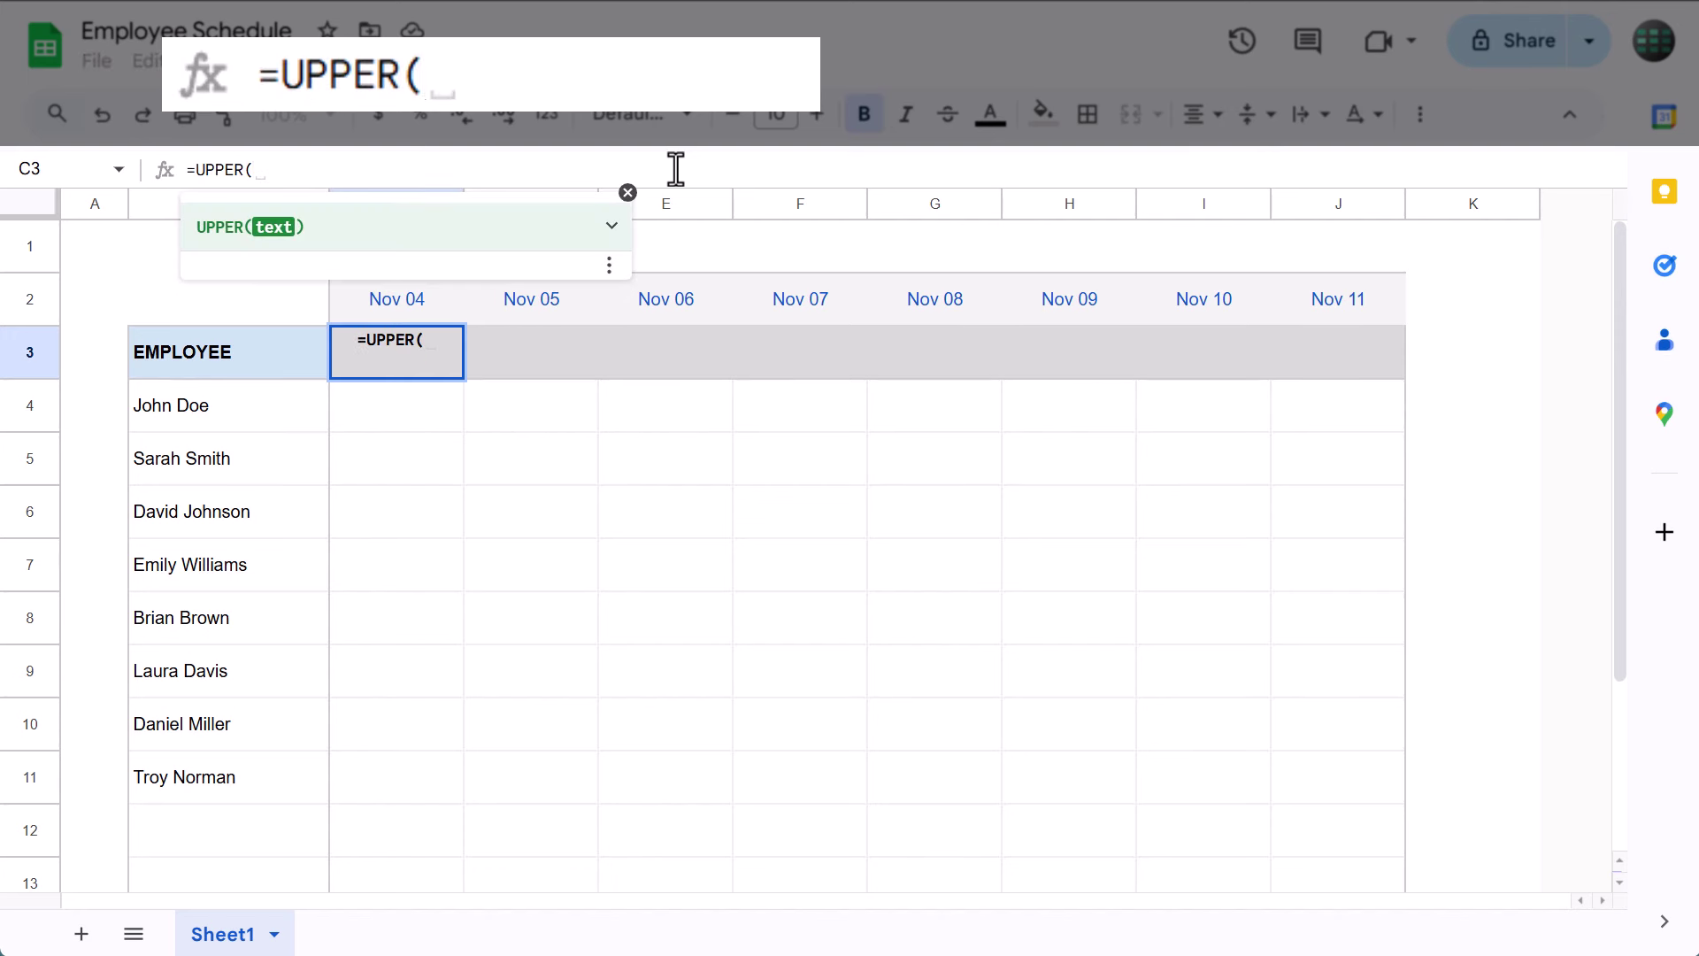
{"action": "type", "text": "text"}
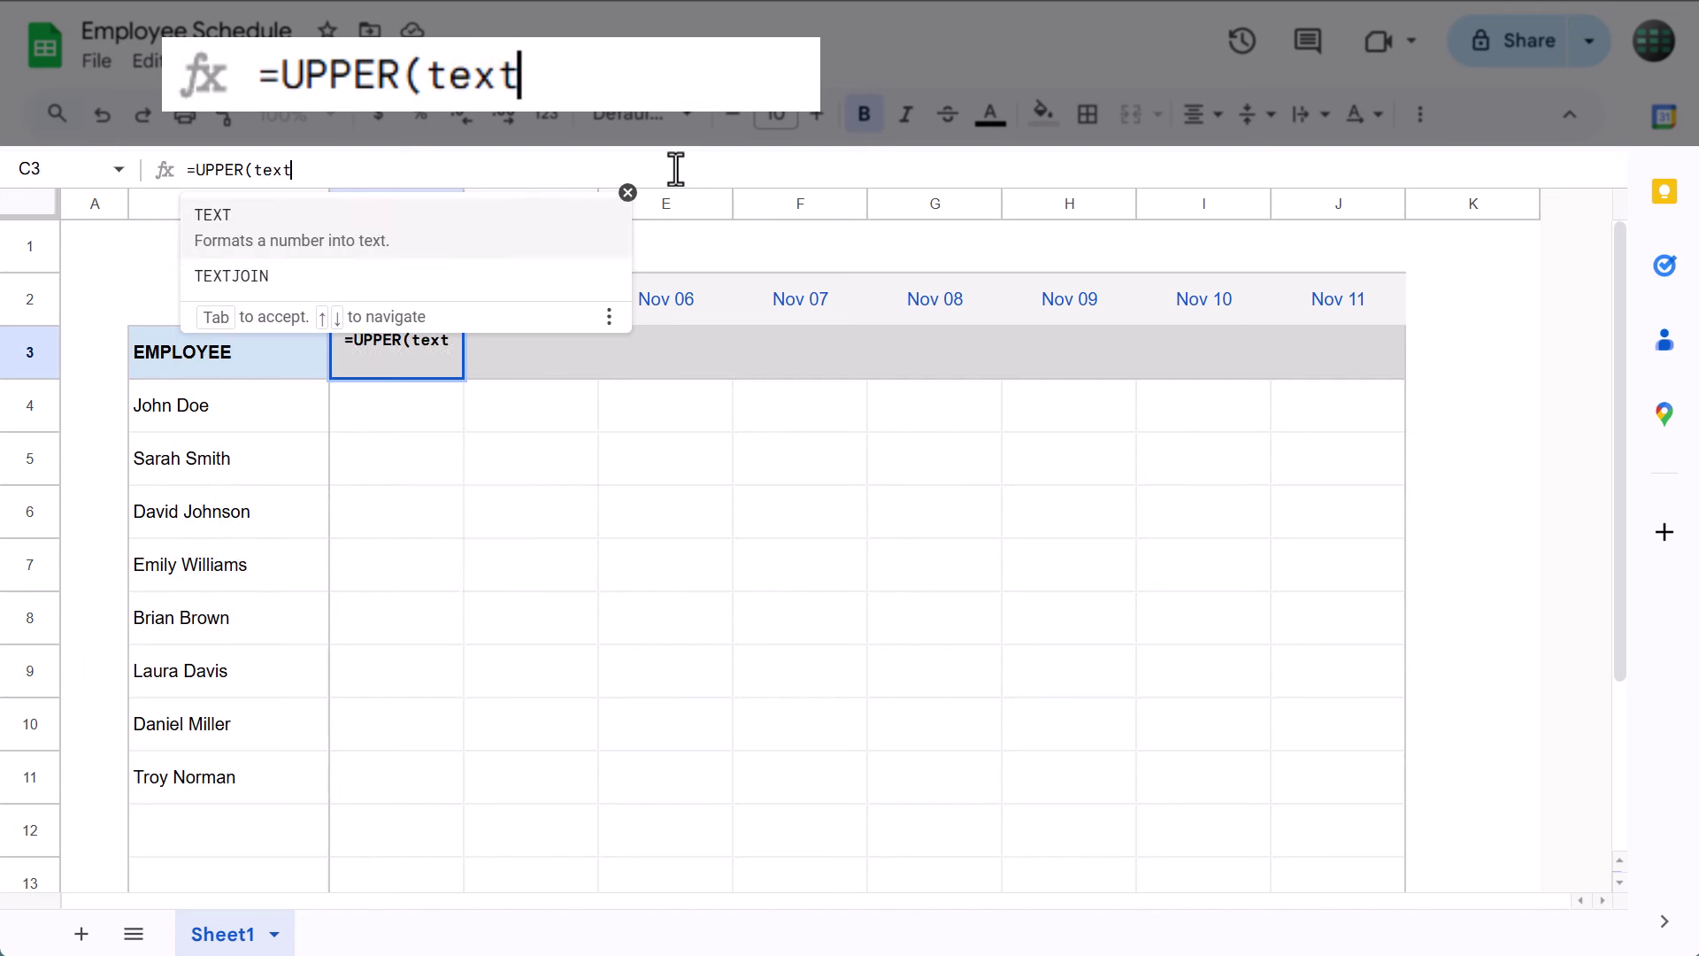
{"action": "key", "text": "Tab"}
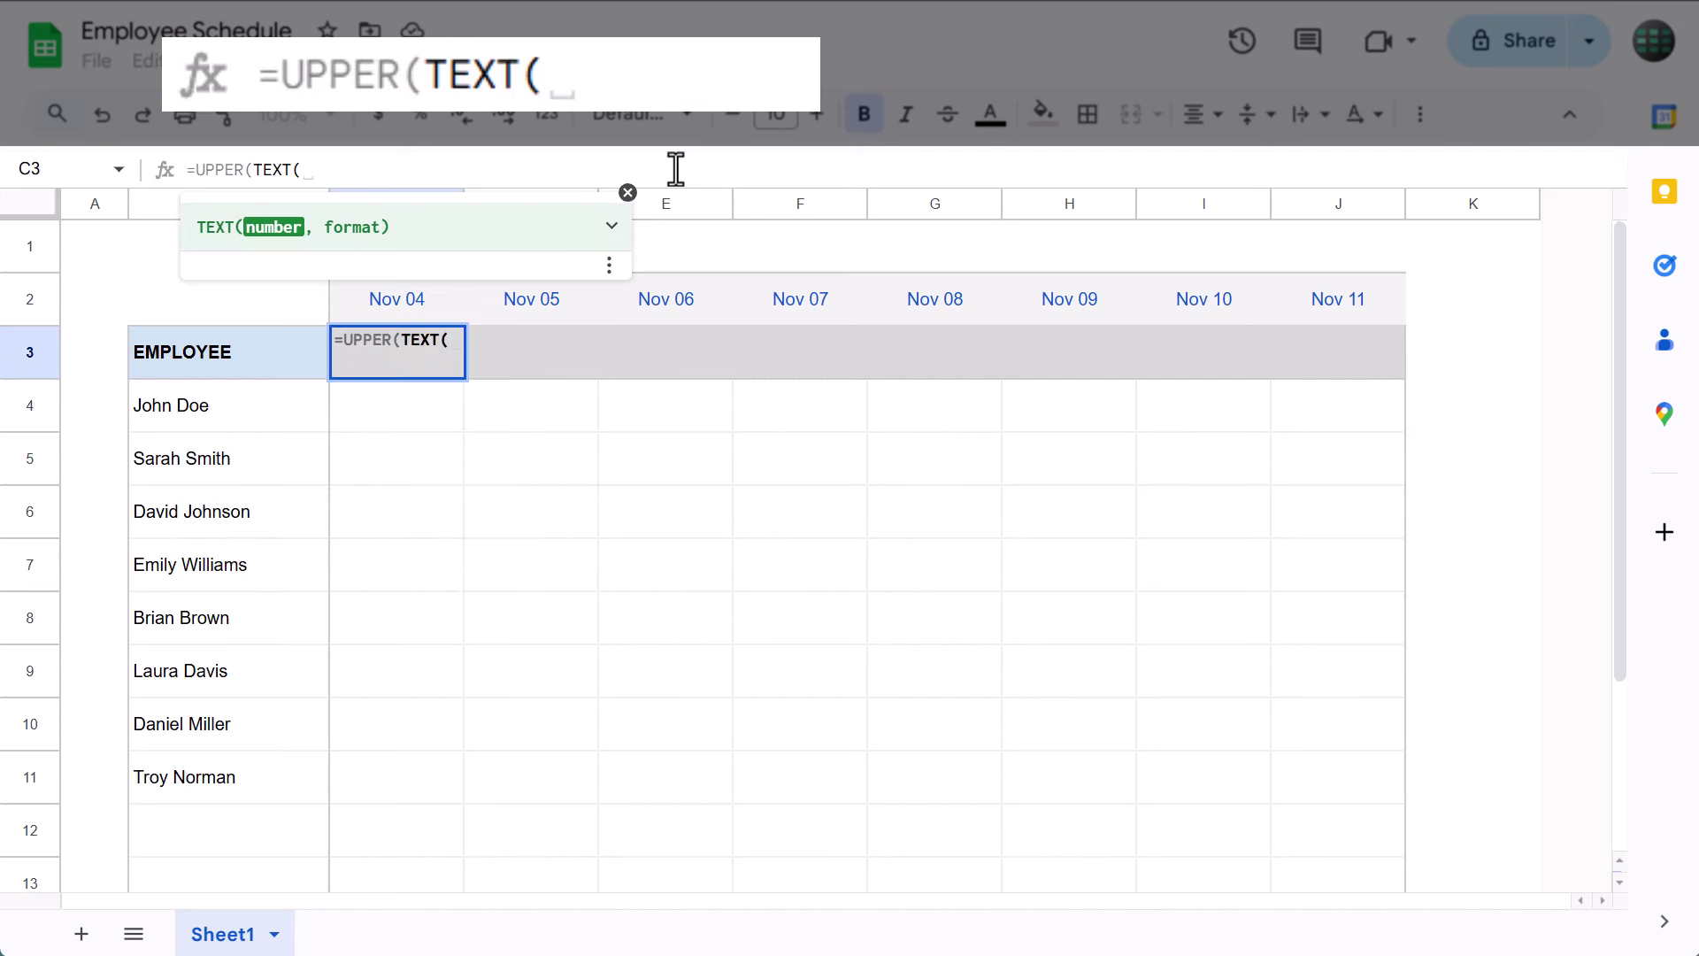
{"action": "type", "text": "C2,"}
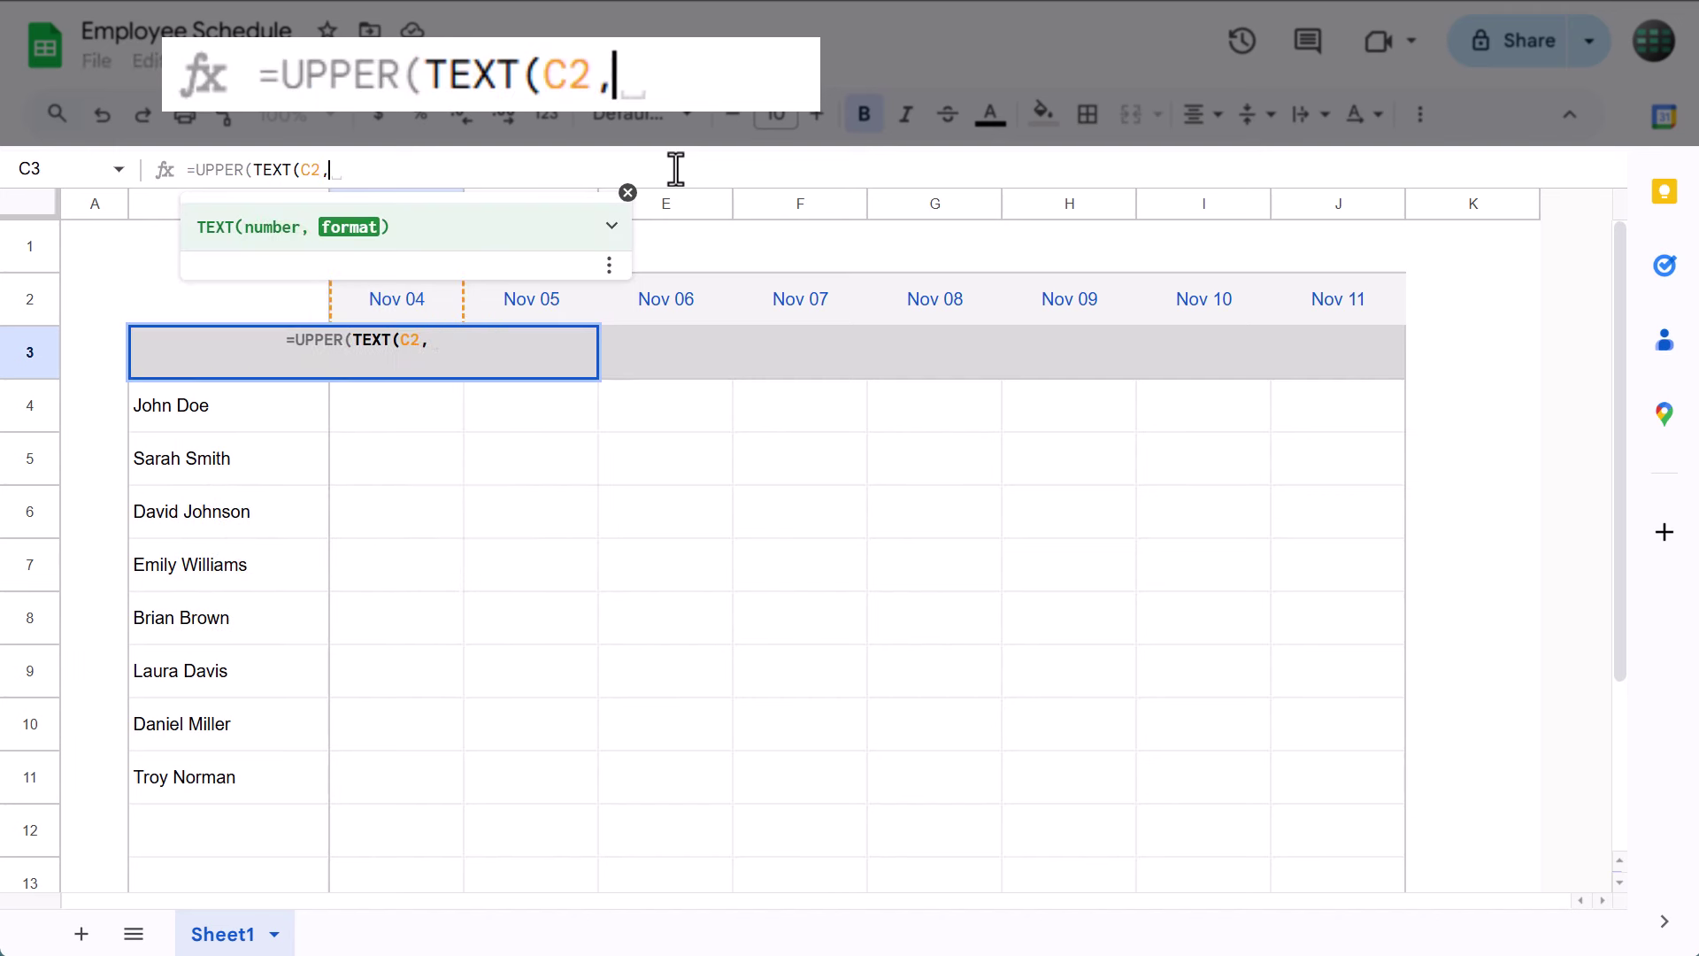
{"action": "type", "text": "\"DDD"}
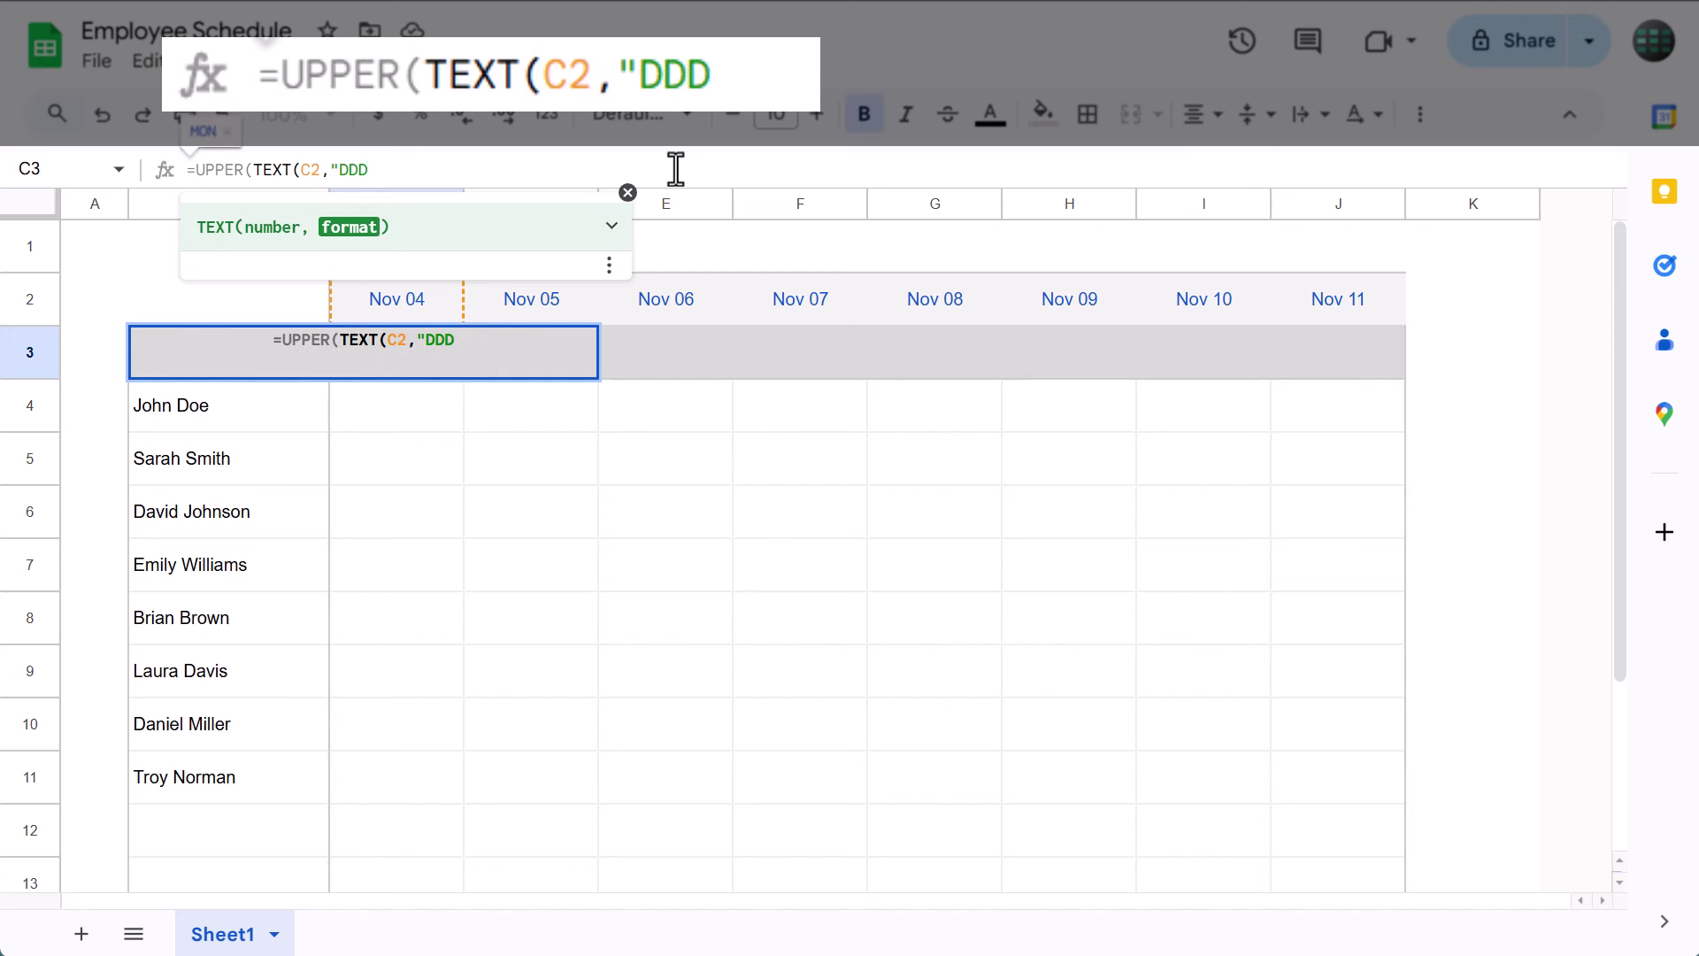
{"action": "type", "text": "\")"}
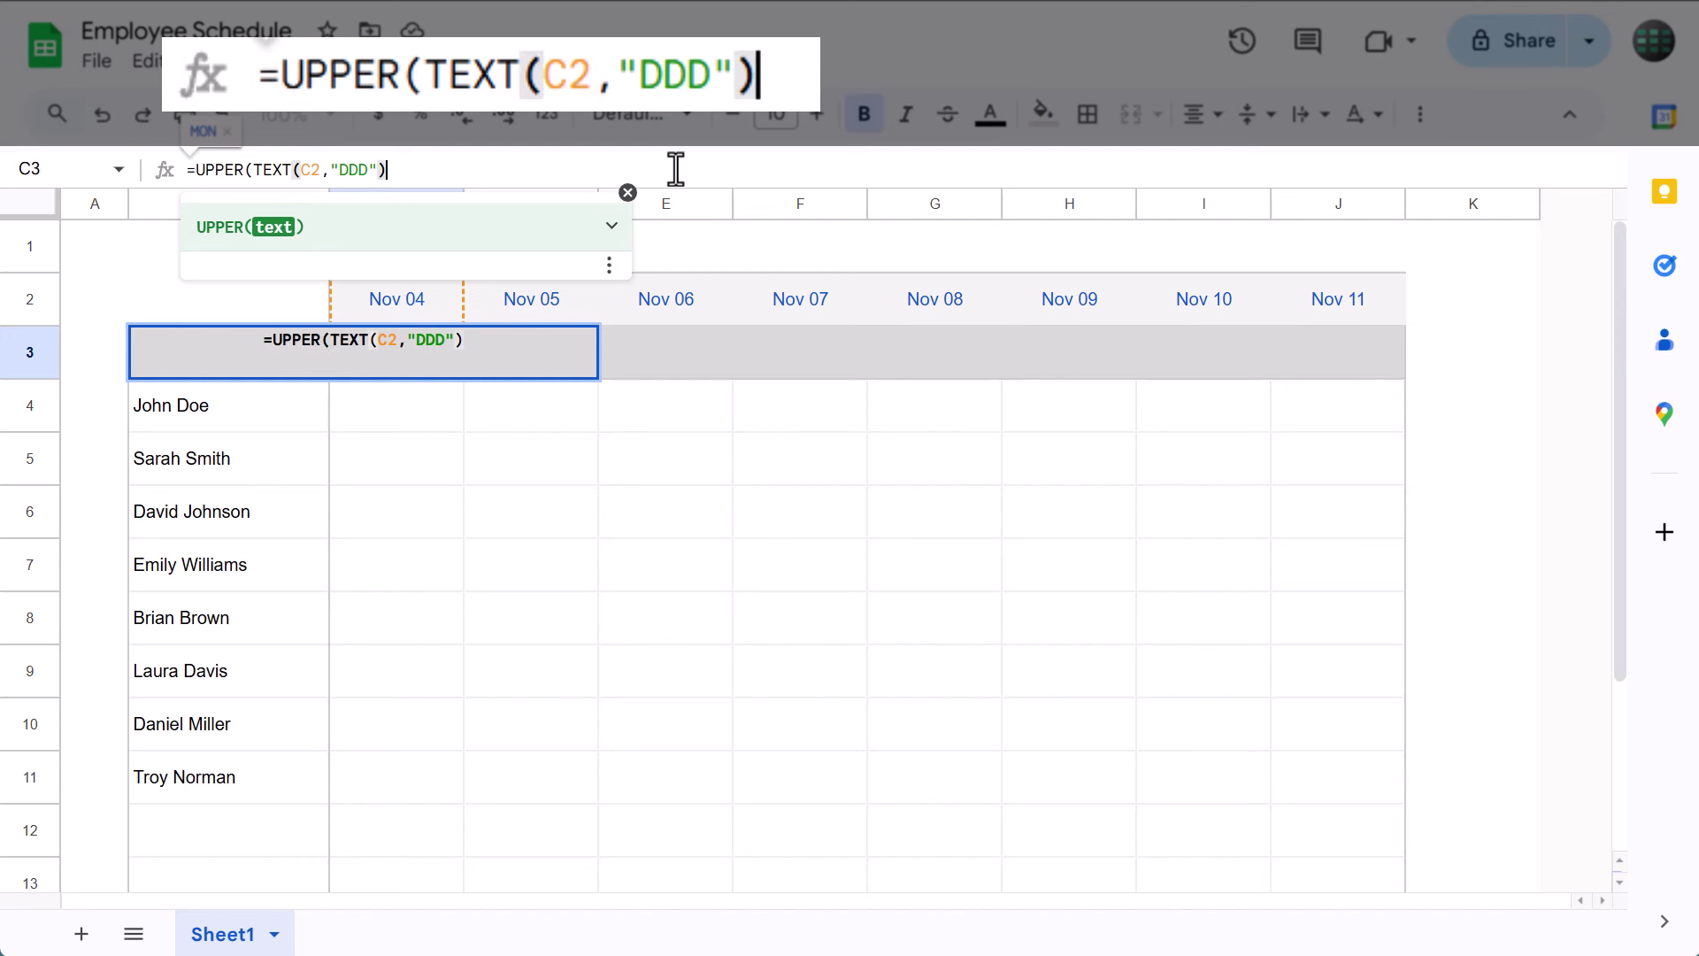
{"action": "type", "text": ")"}
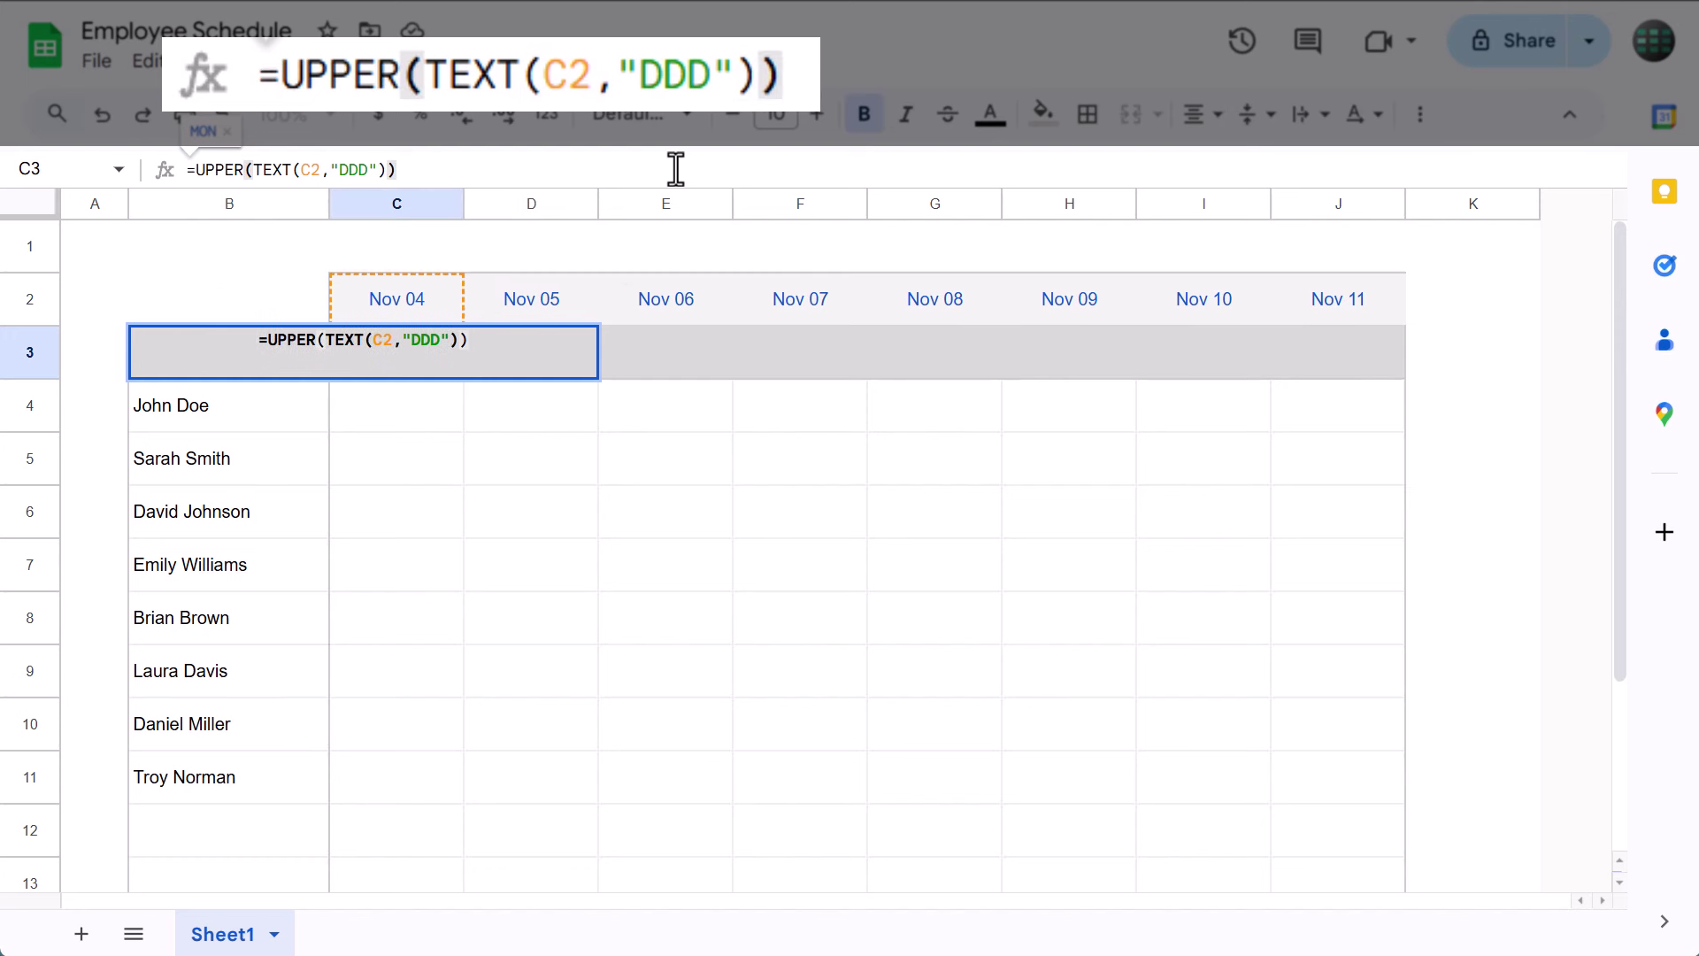
{"action": "key", "text": "Return"}
Copy C3's weekday formula across to J3 so each date gets its weekday name
{"action": "left_click", "coordinate": [441, 351]}
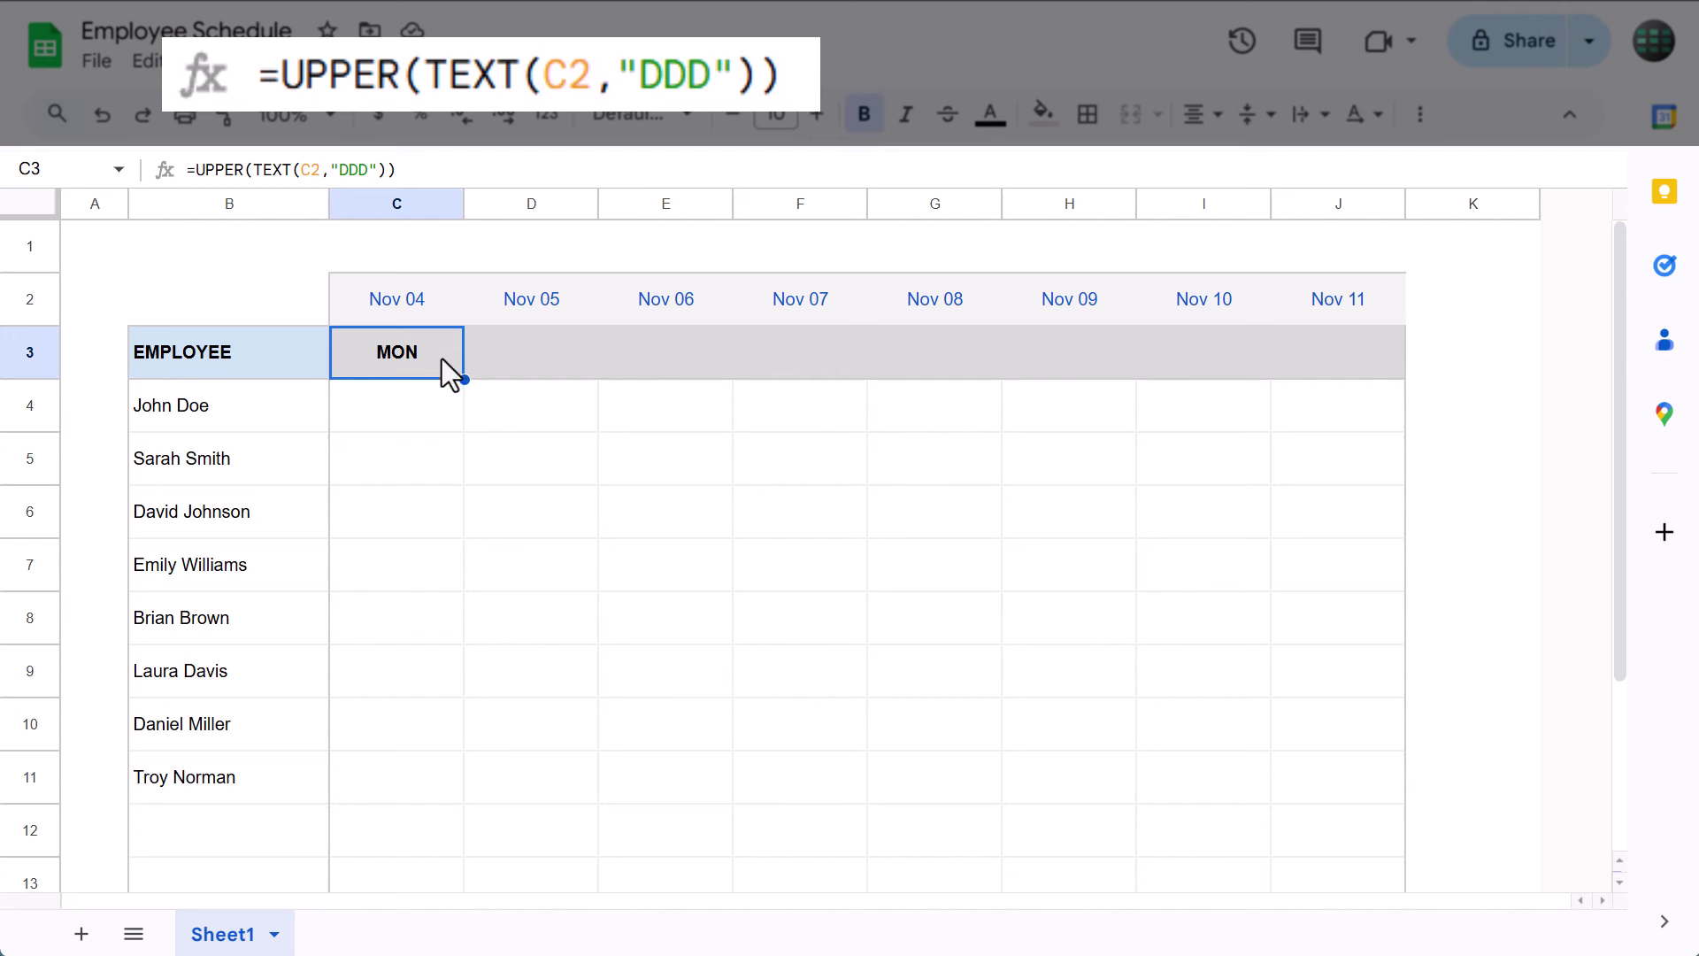
{"action": "left_click_drag", "start_coordinate": [464, 379], "coordinate": [1342, 358]}
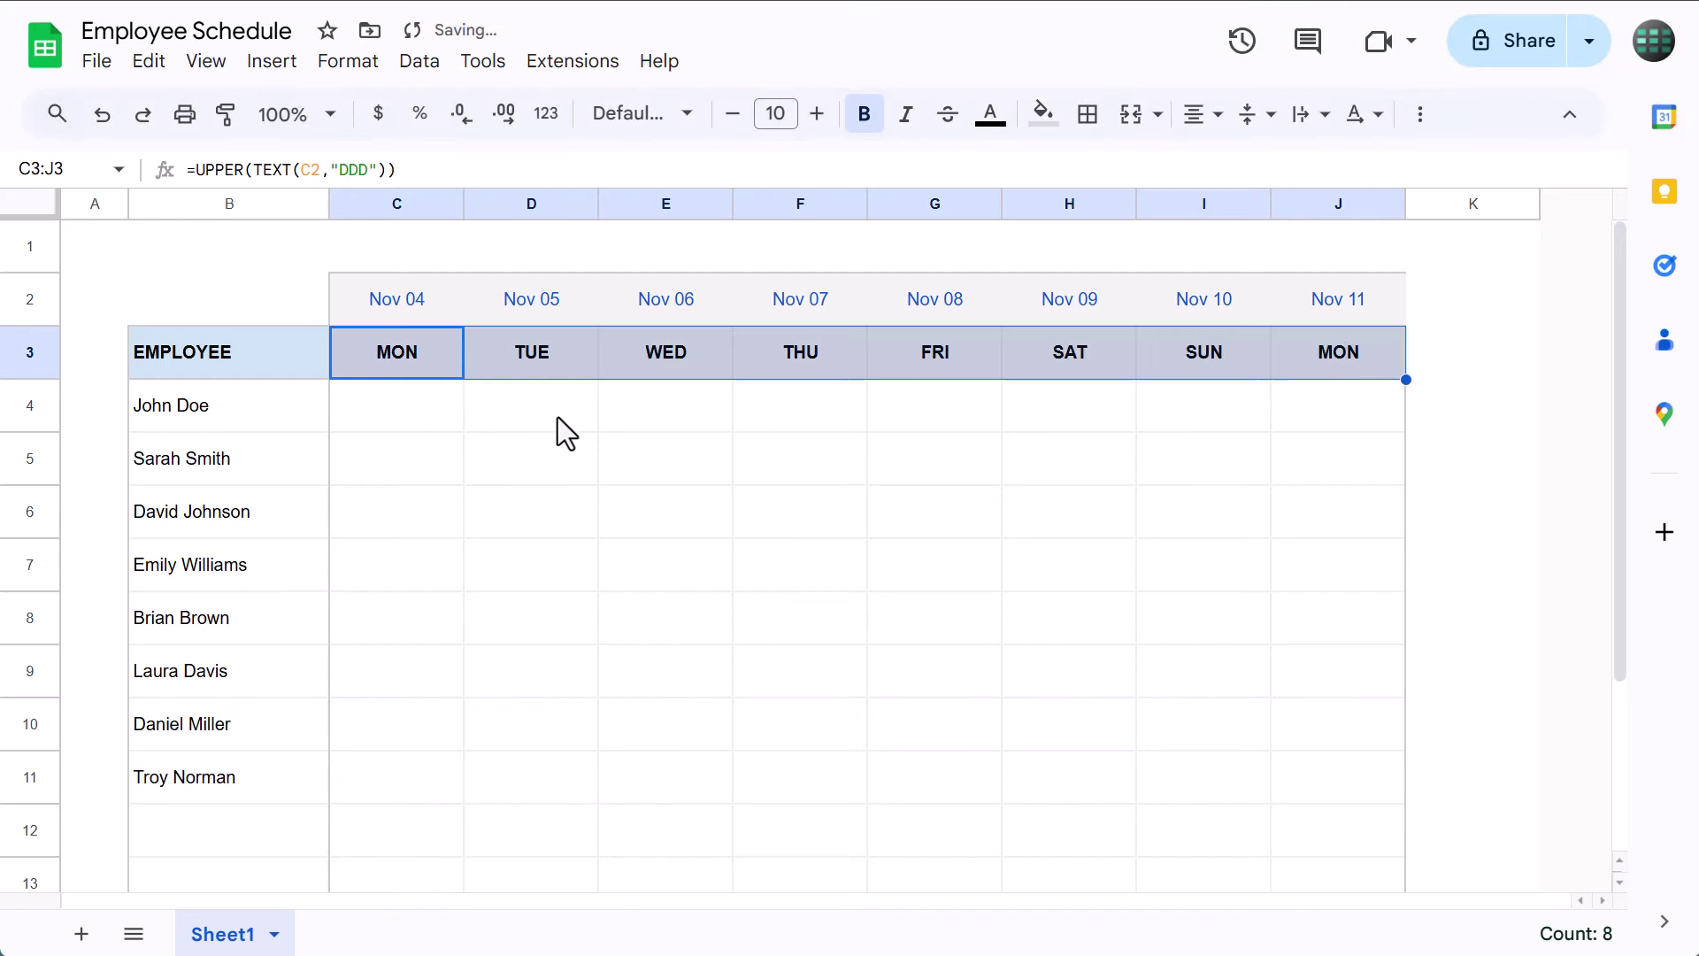
{"action": "left_click", "coordinate": [522, 403]}
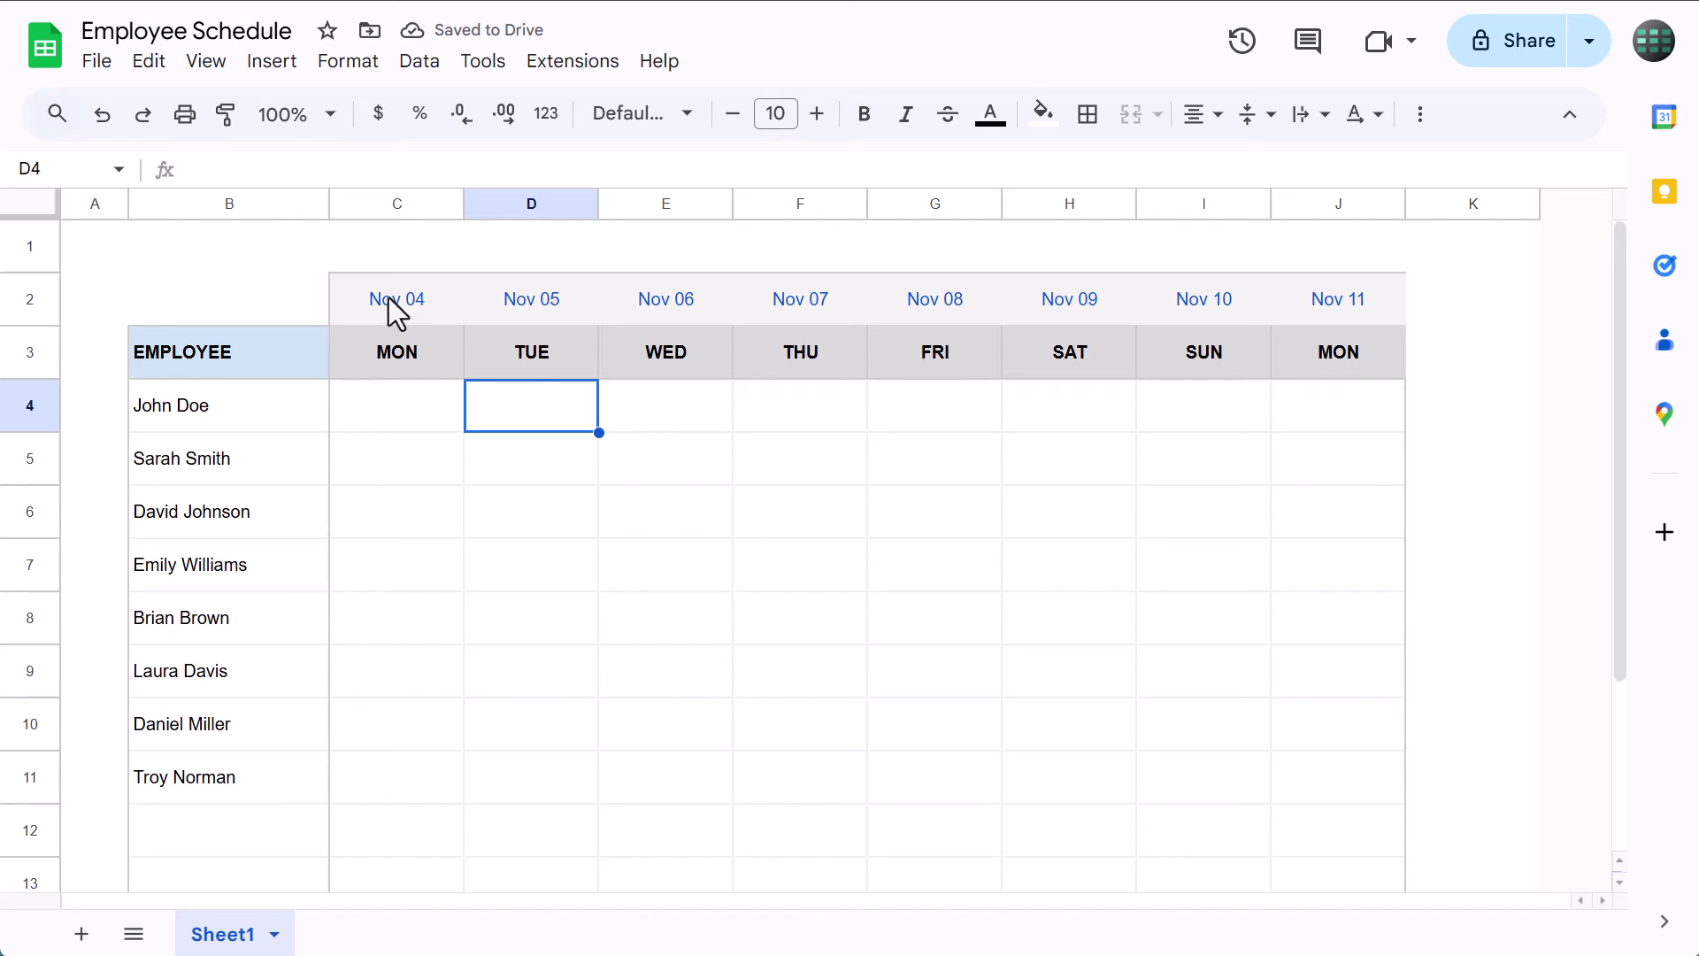
Clear the borders on C2:J3 and apply a light grey outer border around it
{"action": "left_click_drag", "start_coordinate": [392, 301], "coordinate": [1346, 348]}
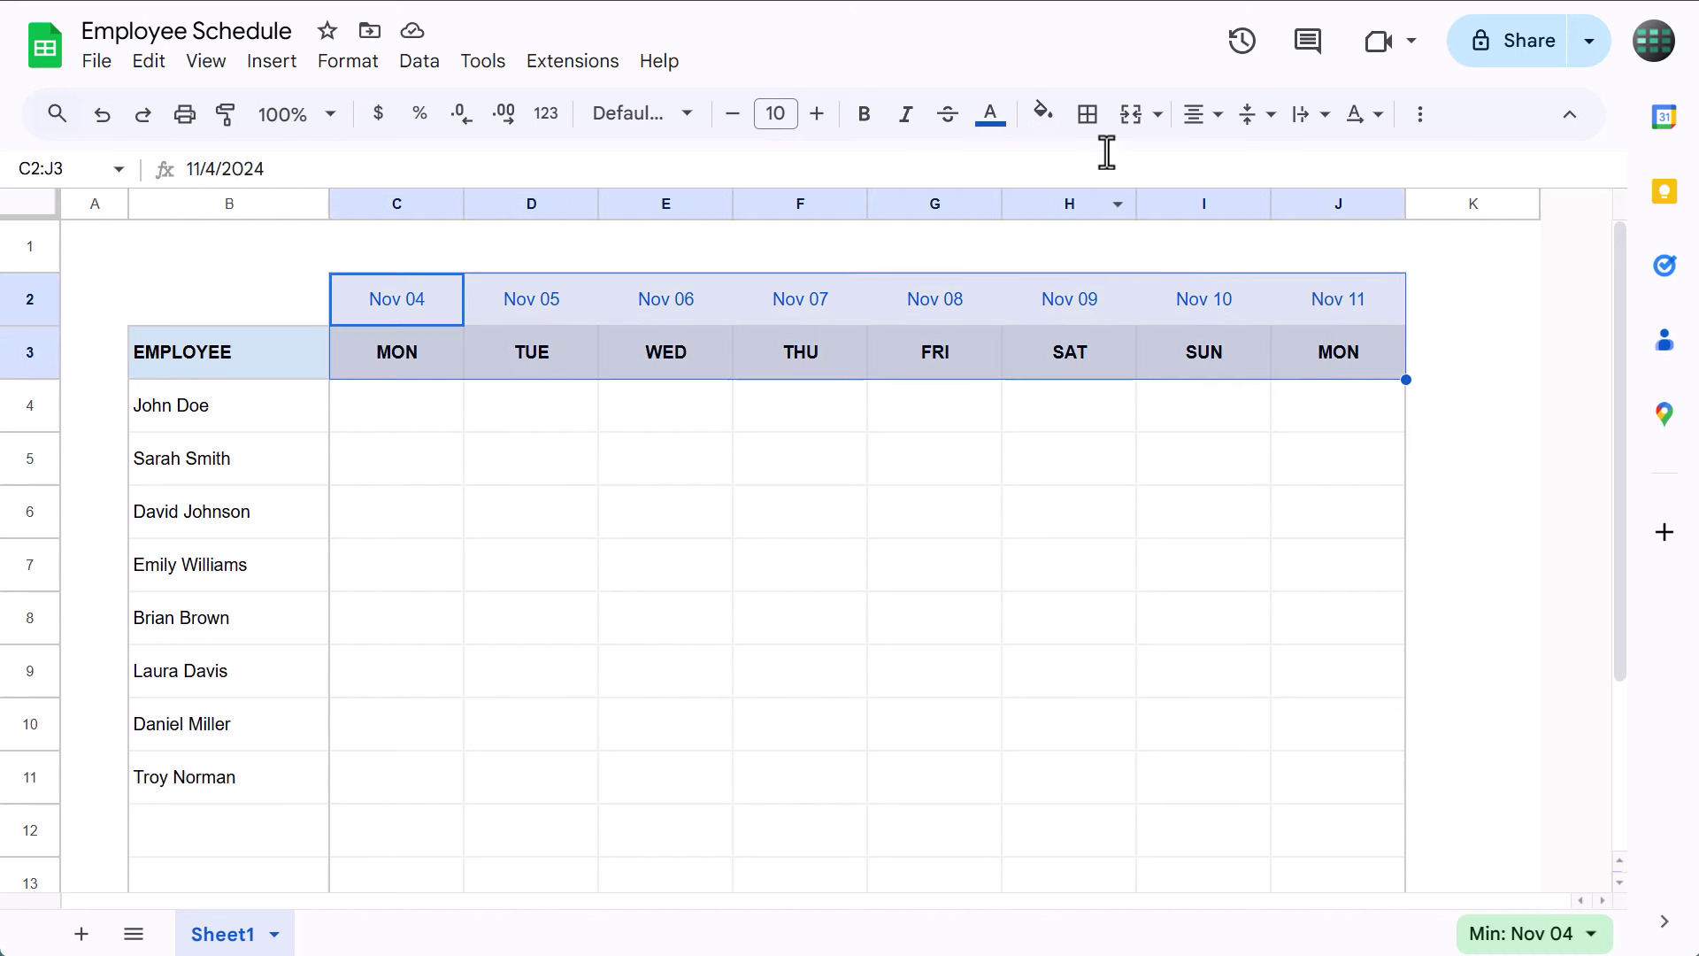
{"action": "left_click", "coordinate": [1091, 117]}
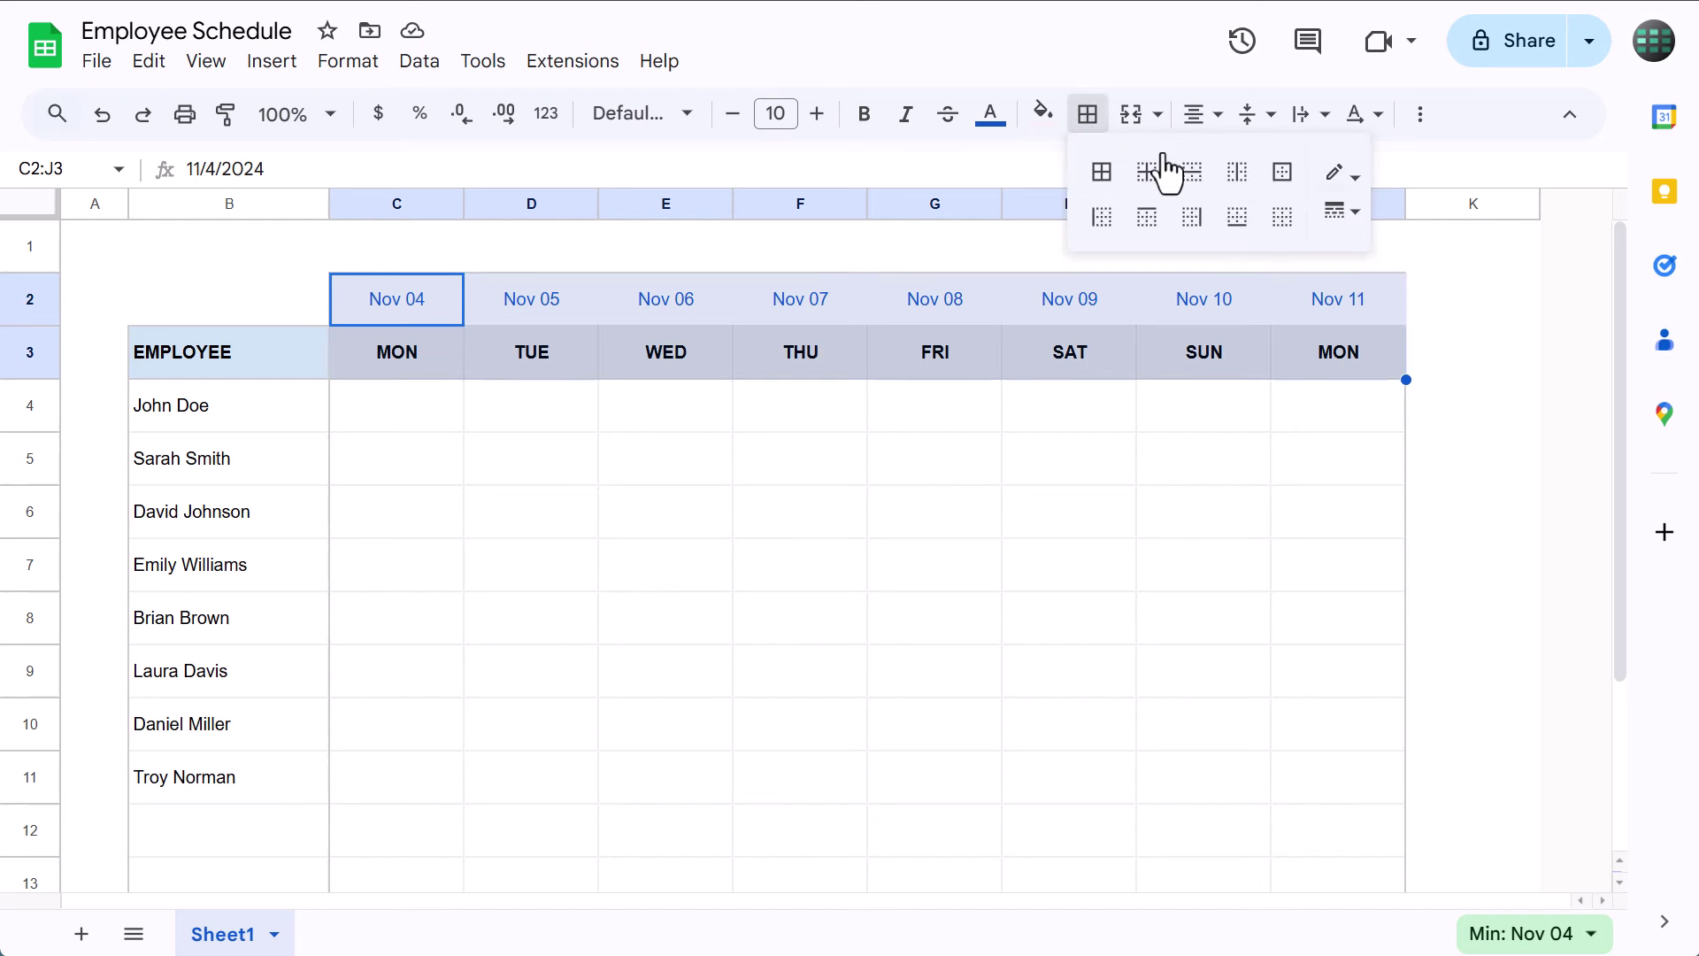
{"action": "left_click", "coordinate": [1287, 232]}
{"action": "left_click", "coordinate": [1338, 182]}
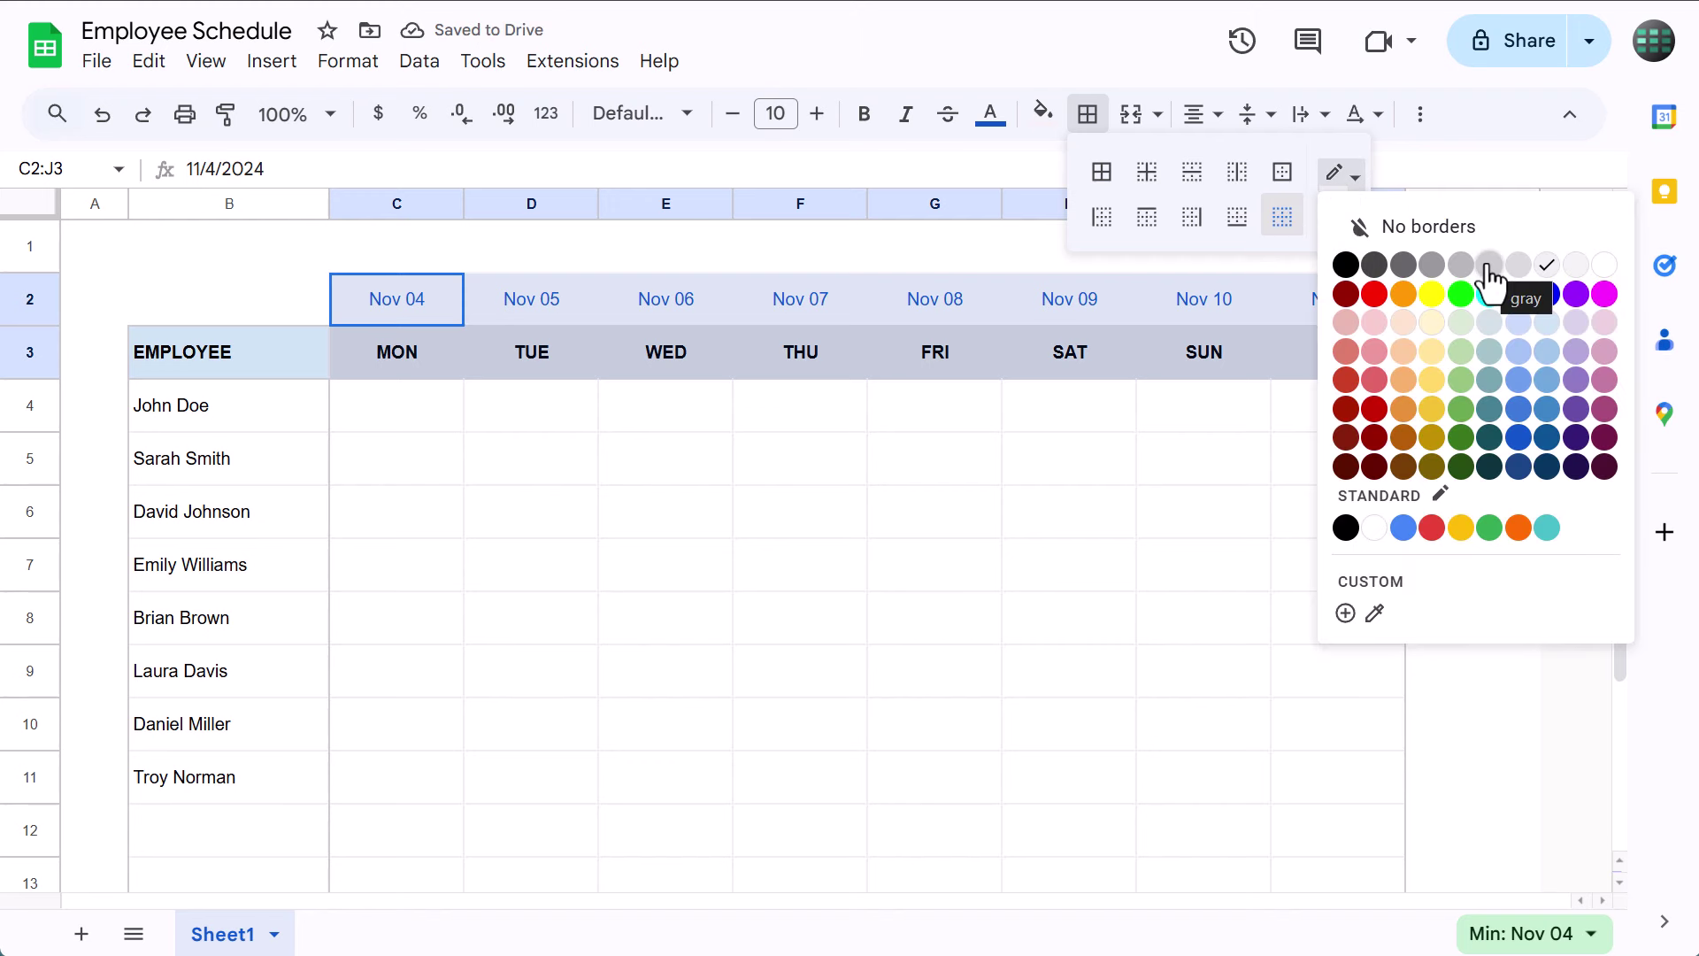
{"action": "left_click", "coordinate": [1489, 265]}
{"action": "left_click", "coordinate": [1294, 181]}
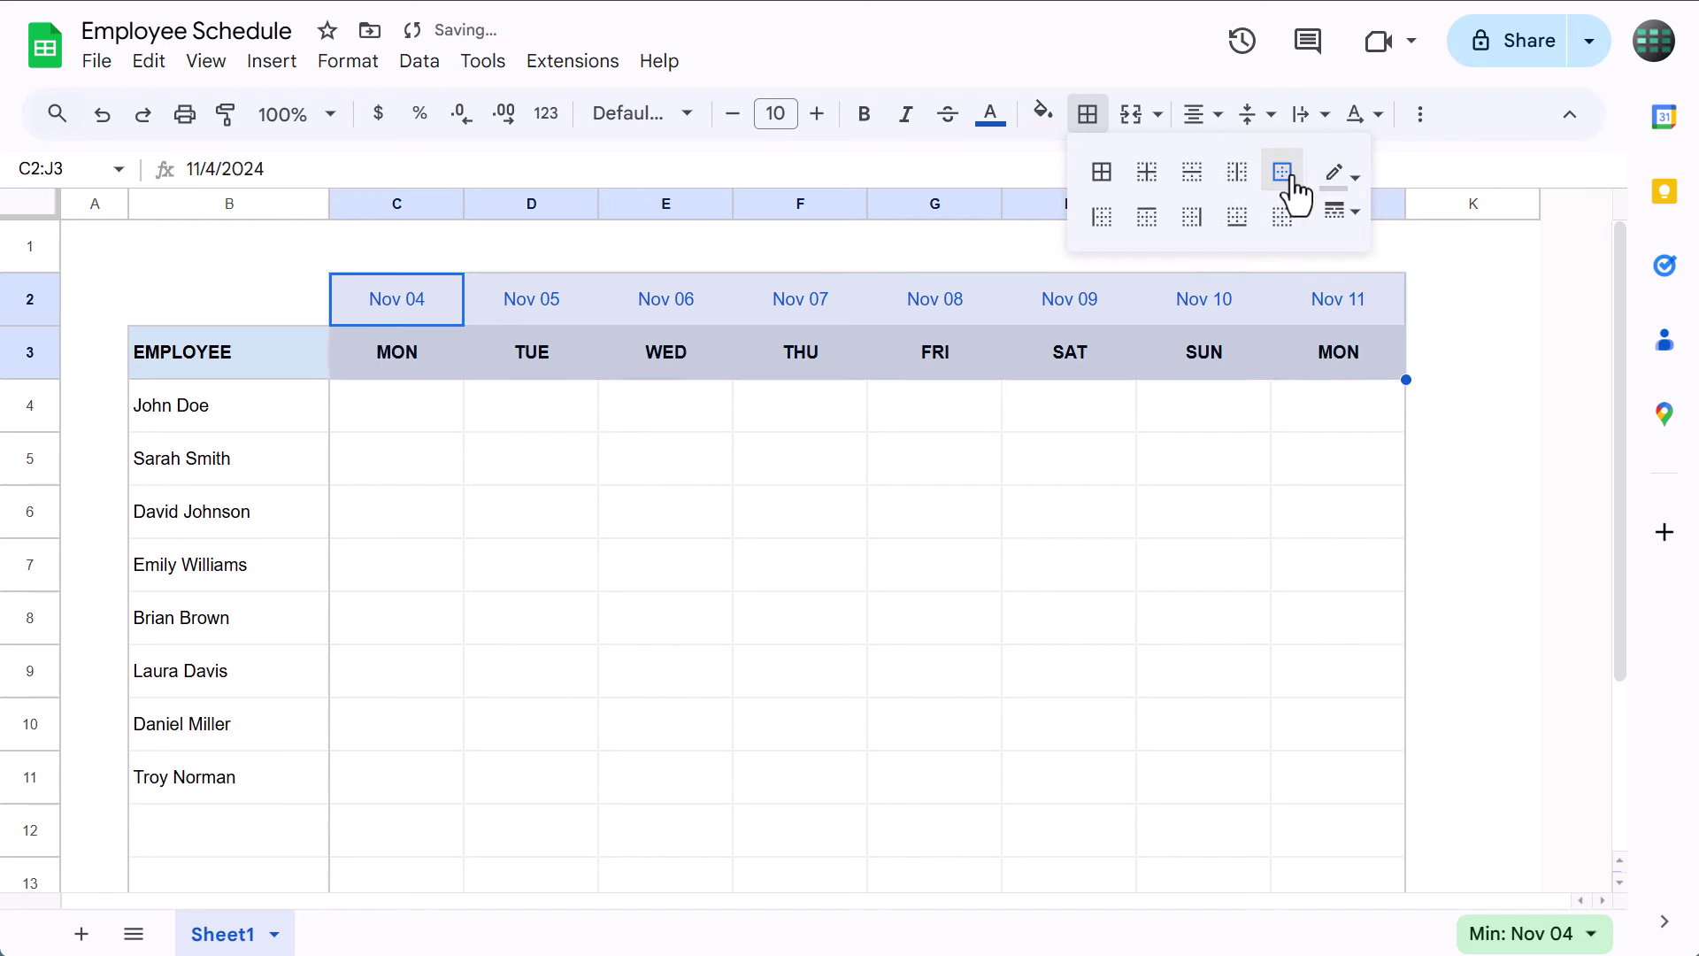
{"action": "left_click", "coordinate": [1090, 123]}
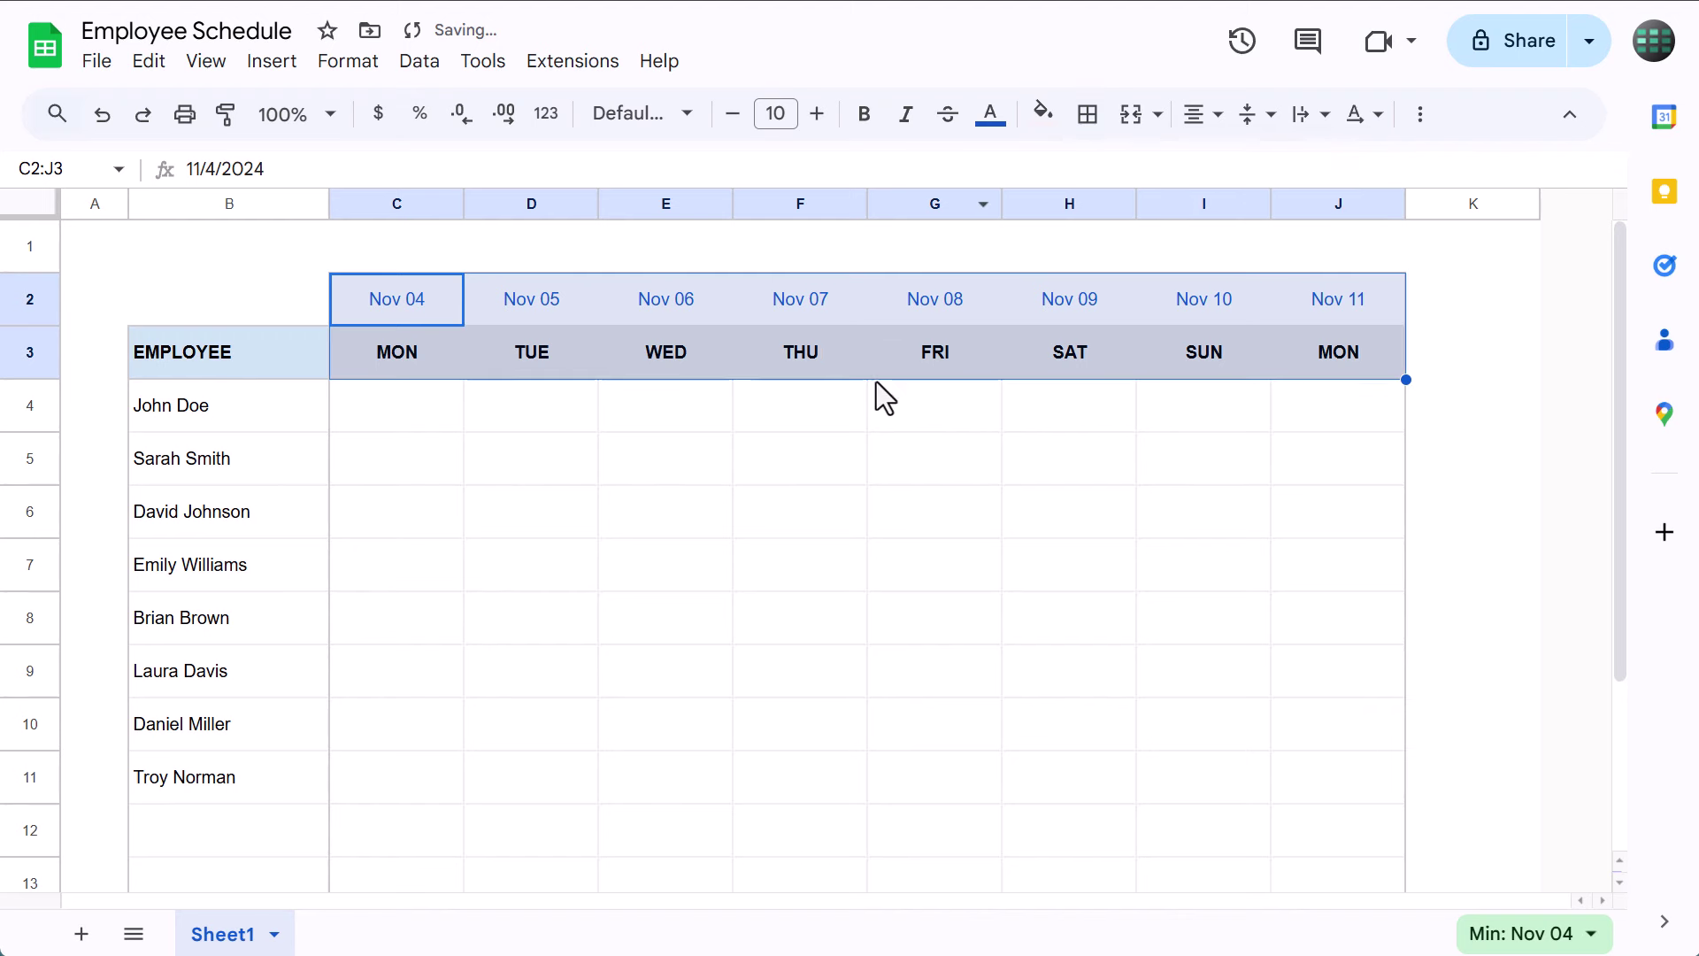
{"action": "left_click", "coordinate": [841, 469]}
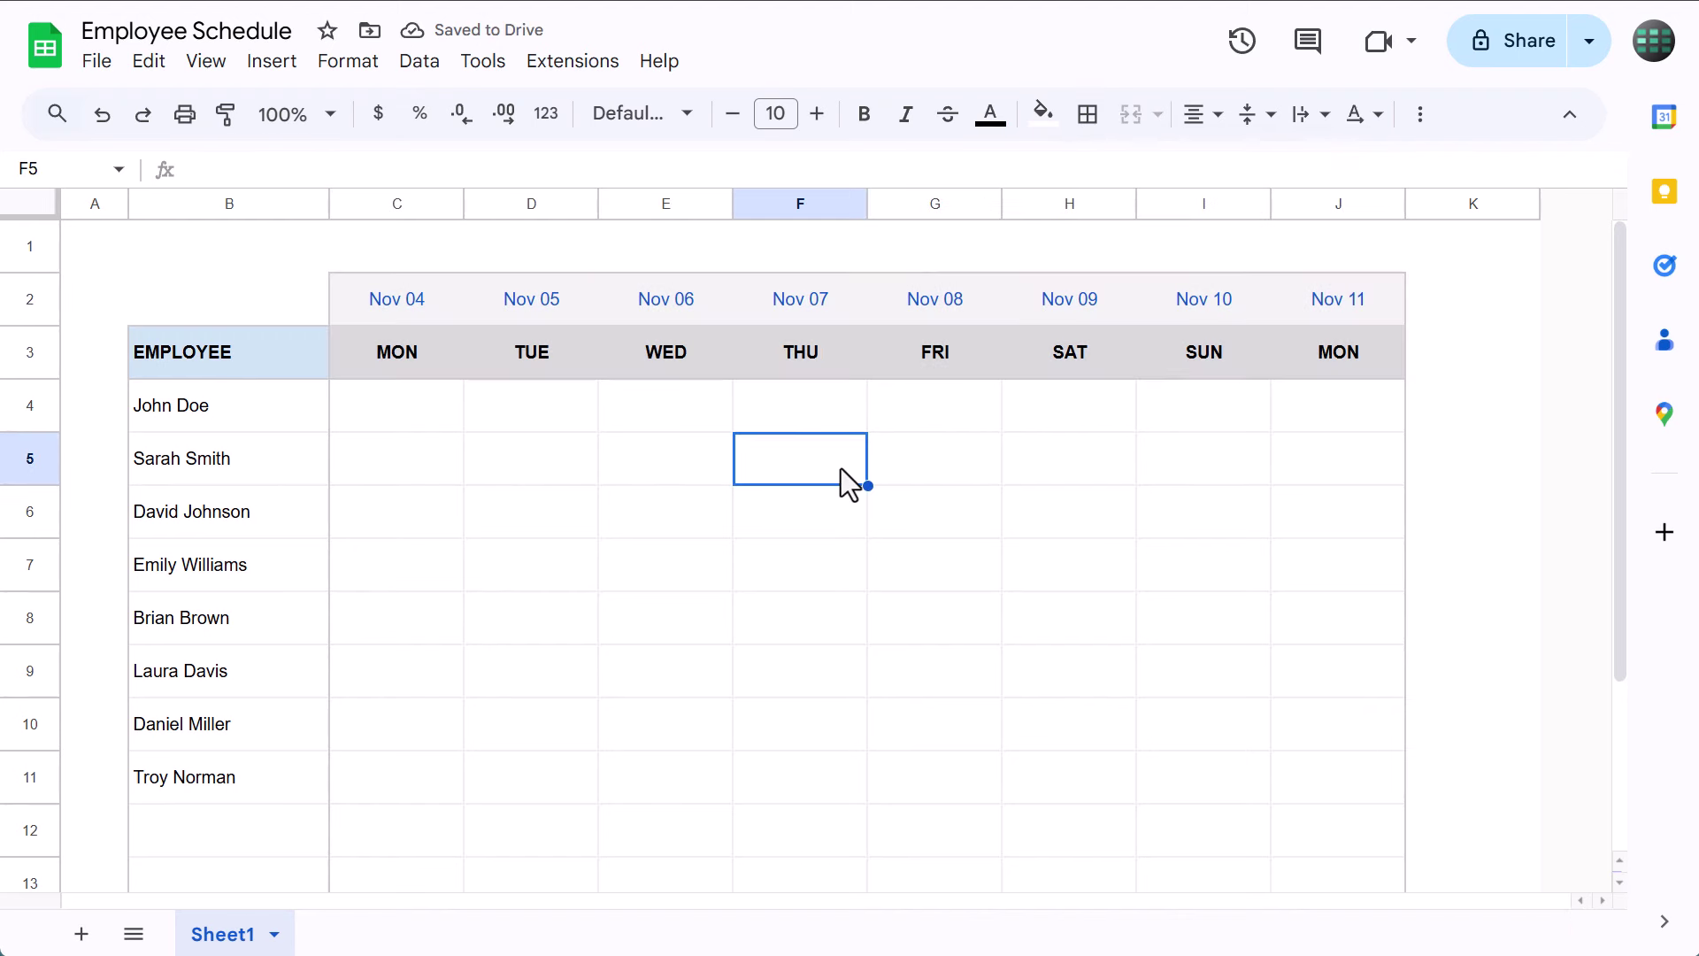
{"action": "left_click_drag", "start_coordinate": [425, 425], "coordinate": [899, 662]}
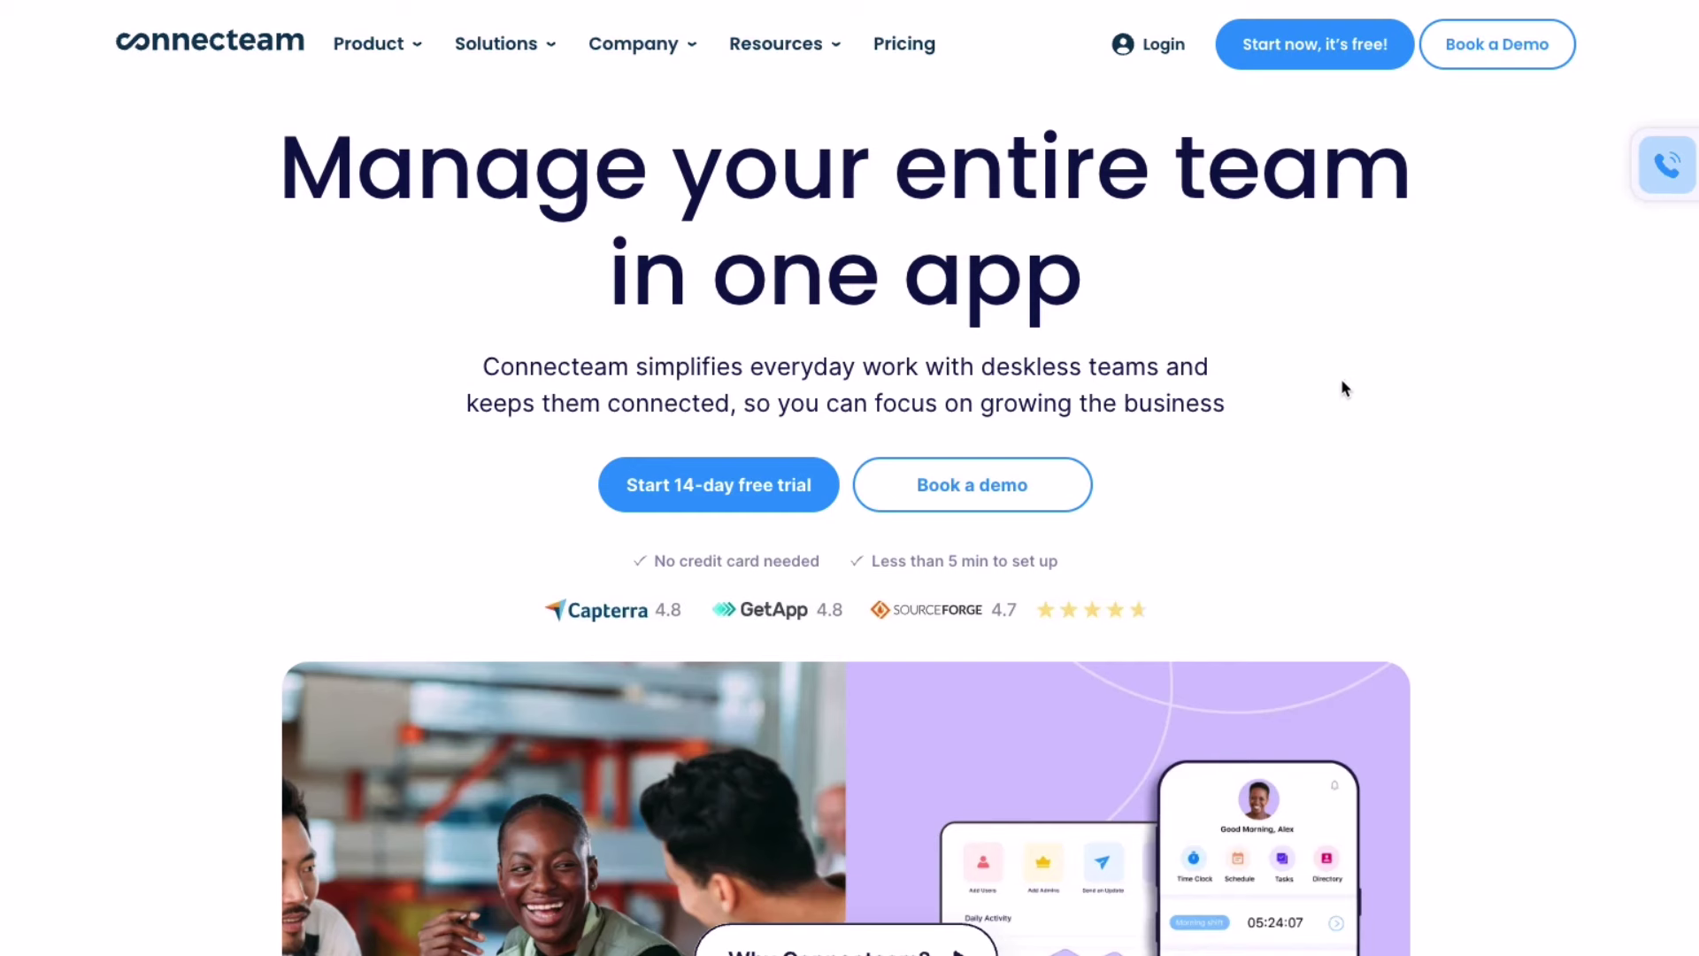
Scroll the Connecteam homepage past Daily Operations, Internal Communications and Employee Growth to the weekly schedule
{"action": "scroll", "coordinate": [1366, 455], "scroll_direction": "down", "scroll_amount": 4}
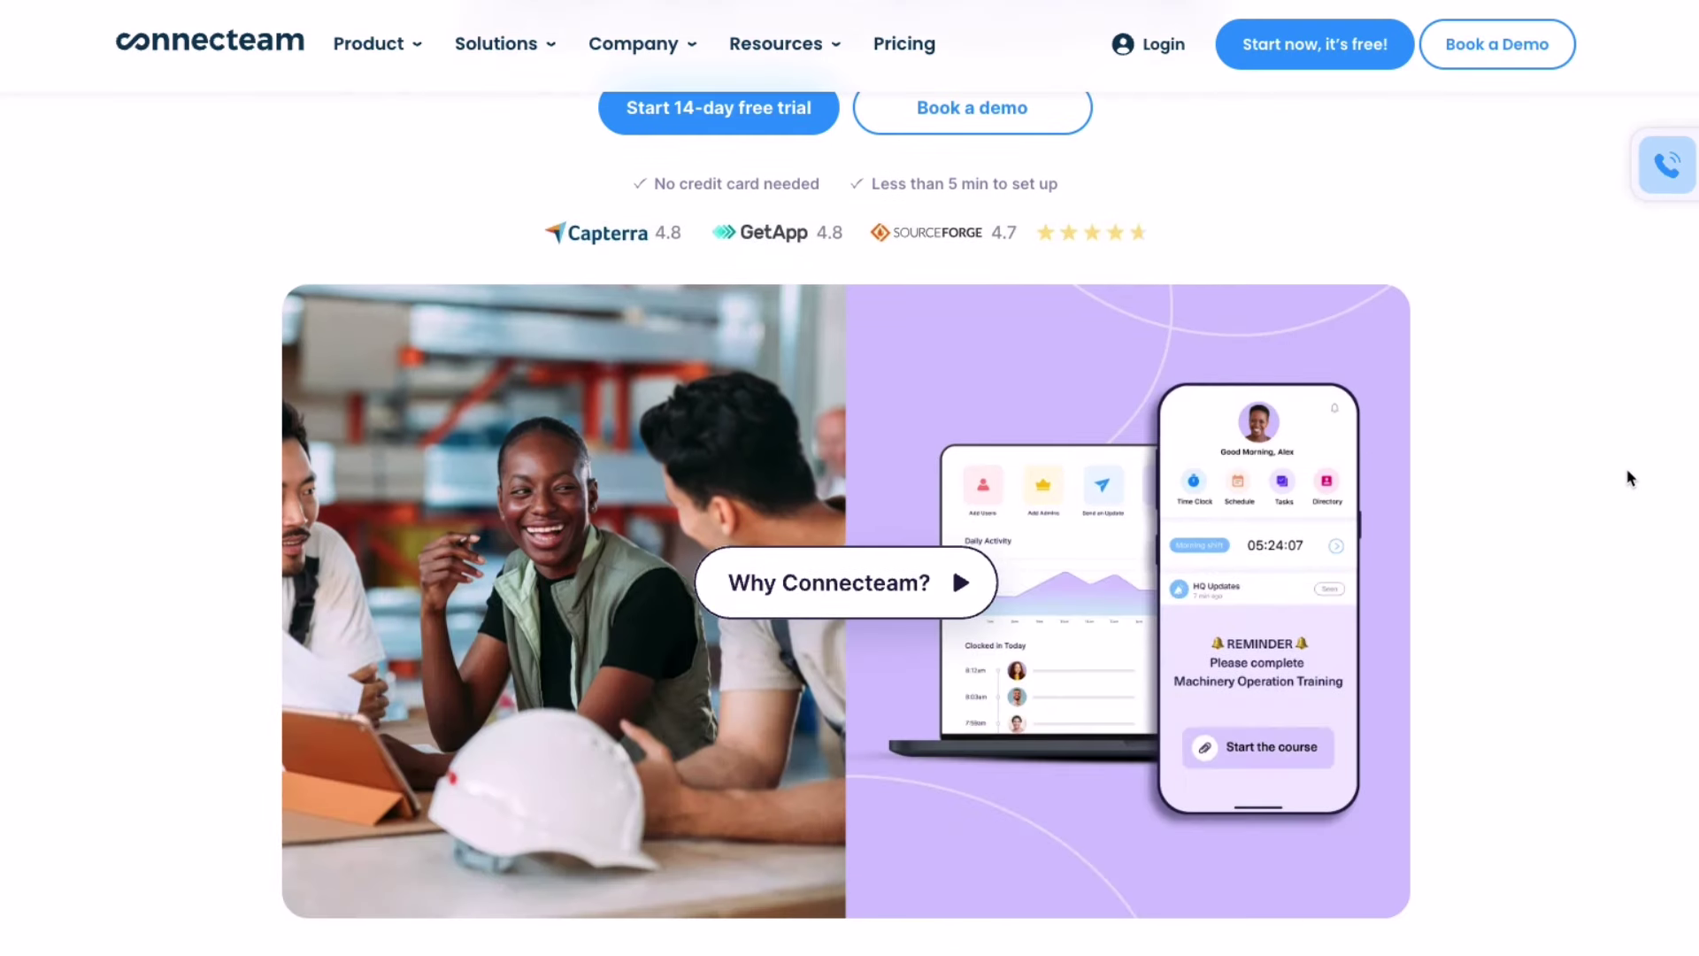
{"action": "scroll", "coordinate": [1631, 478], "scroll_direction": "down", "scroll_amount": 10}
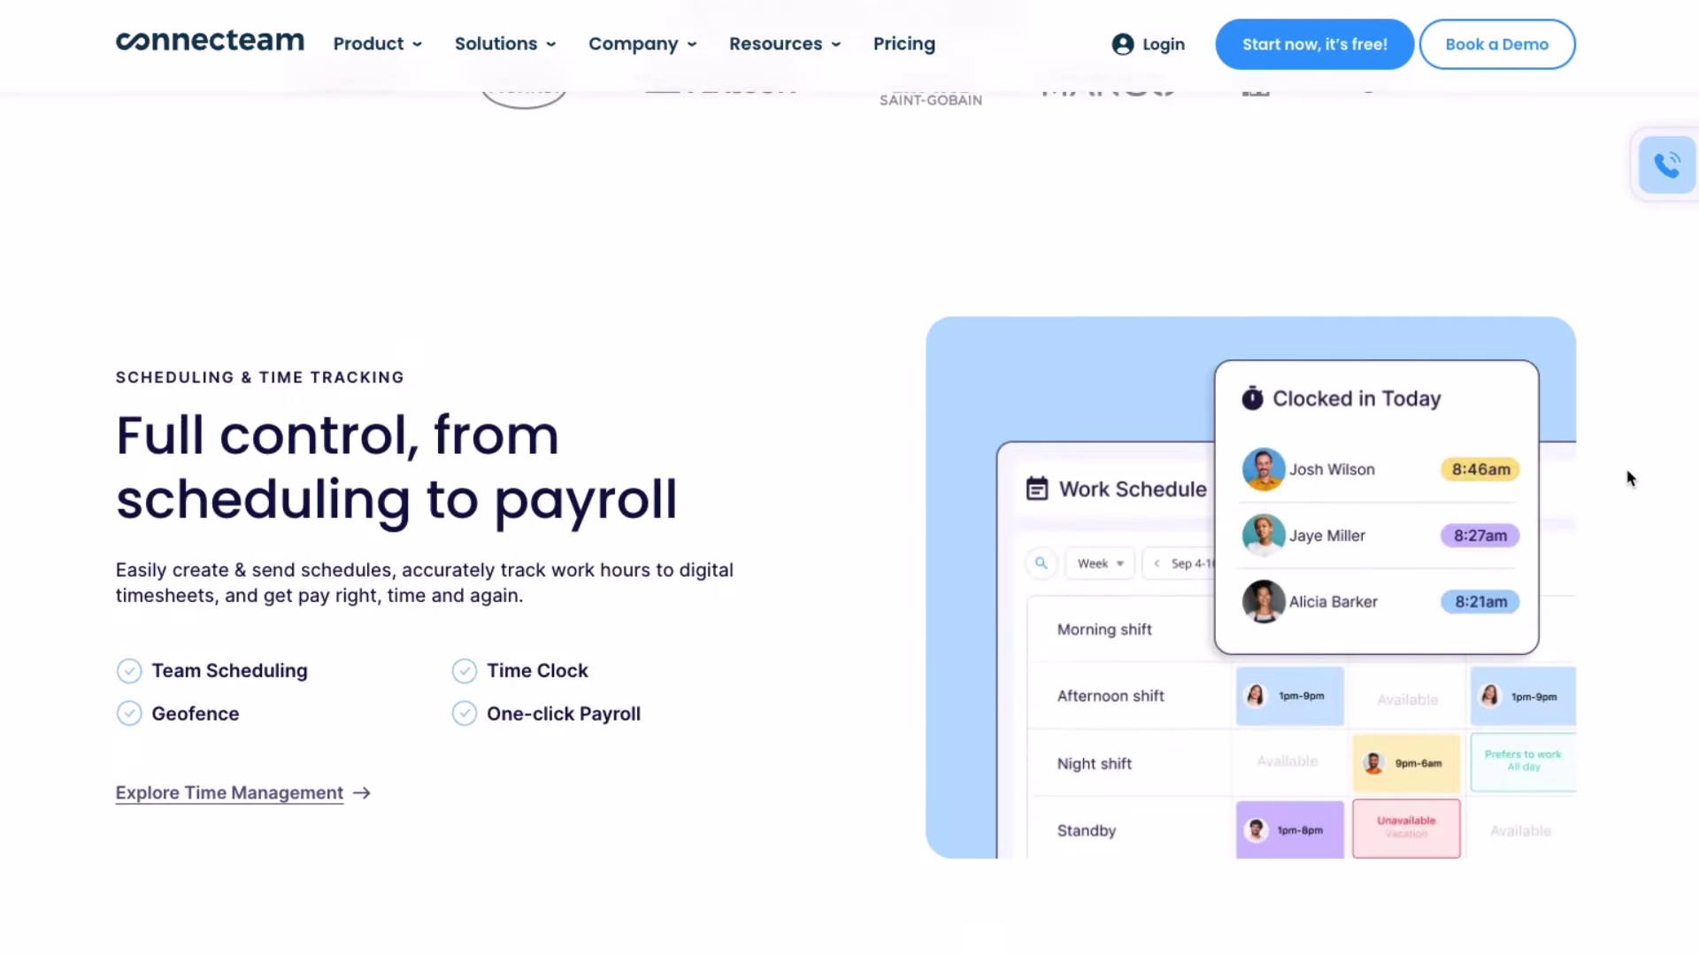
{"action": "scroll", "coordinate": [1631, 478], "scroll_direction": "down", "scroll_amount": 5}
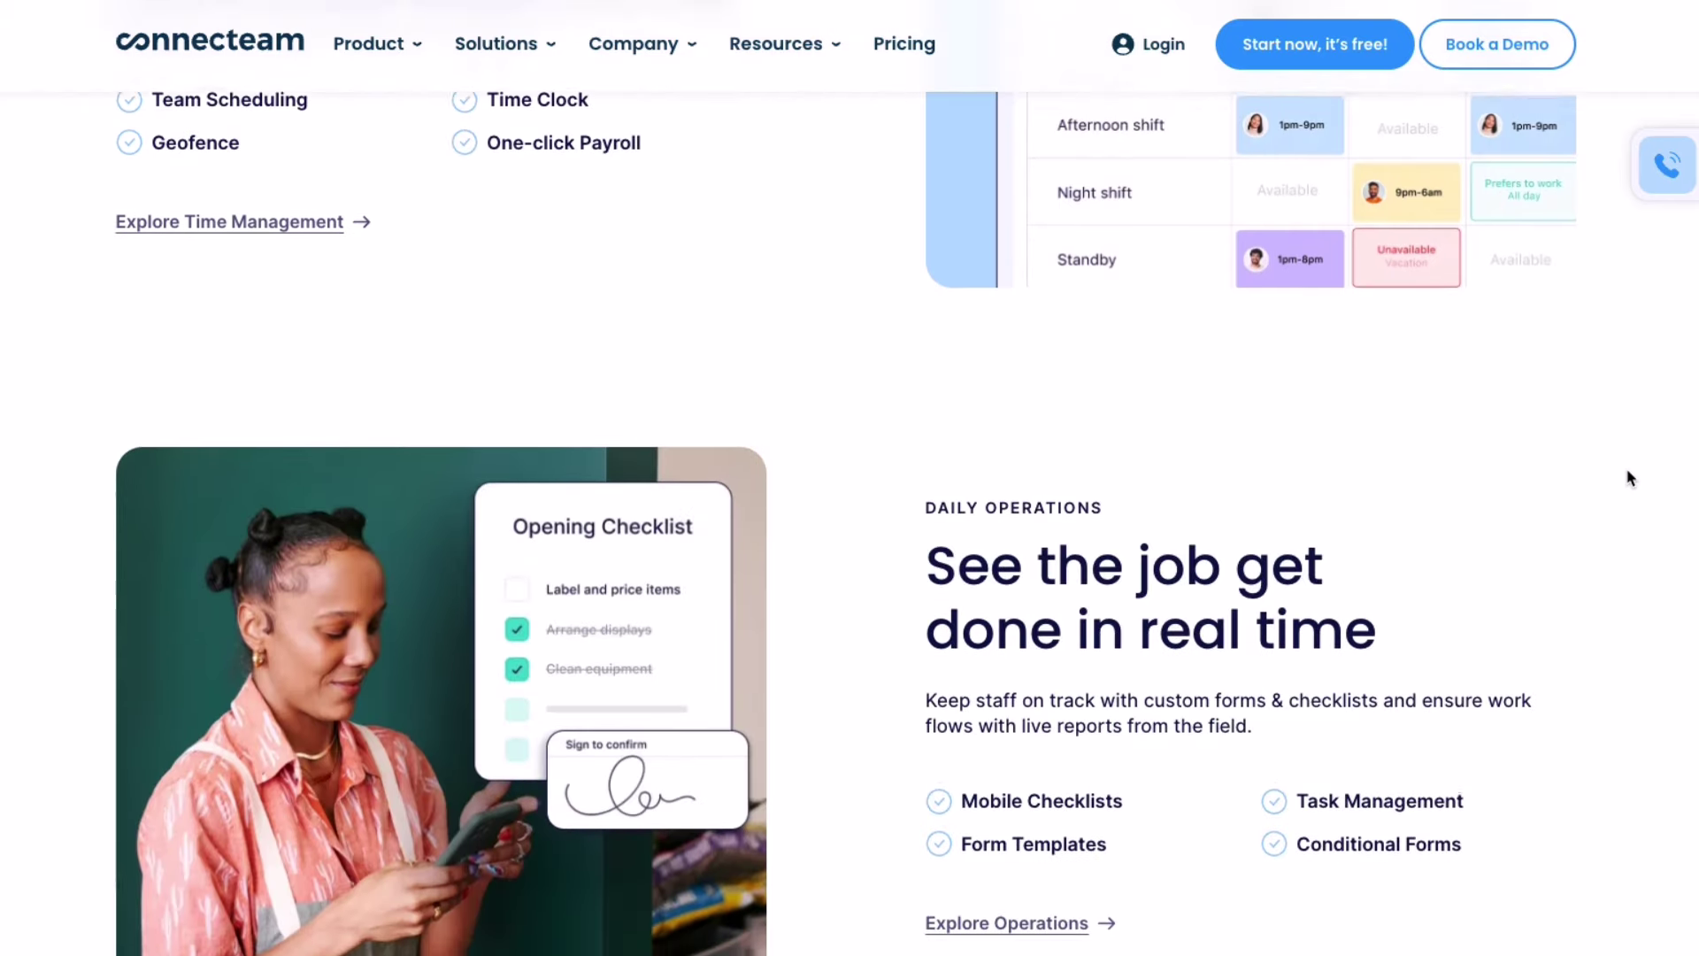
{"action": "scroll", "coordinate": [1630, 478], "scroll_direction": "down", "scroll_amount": 5}
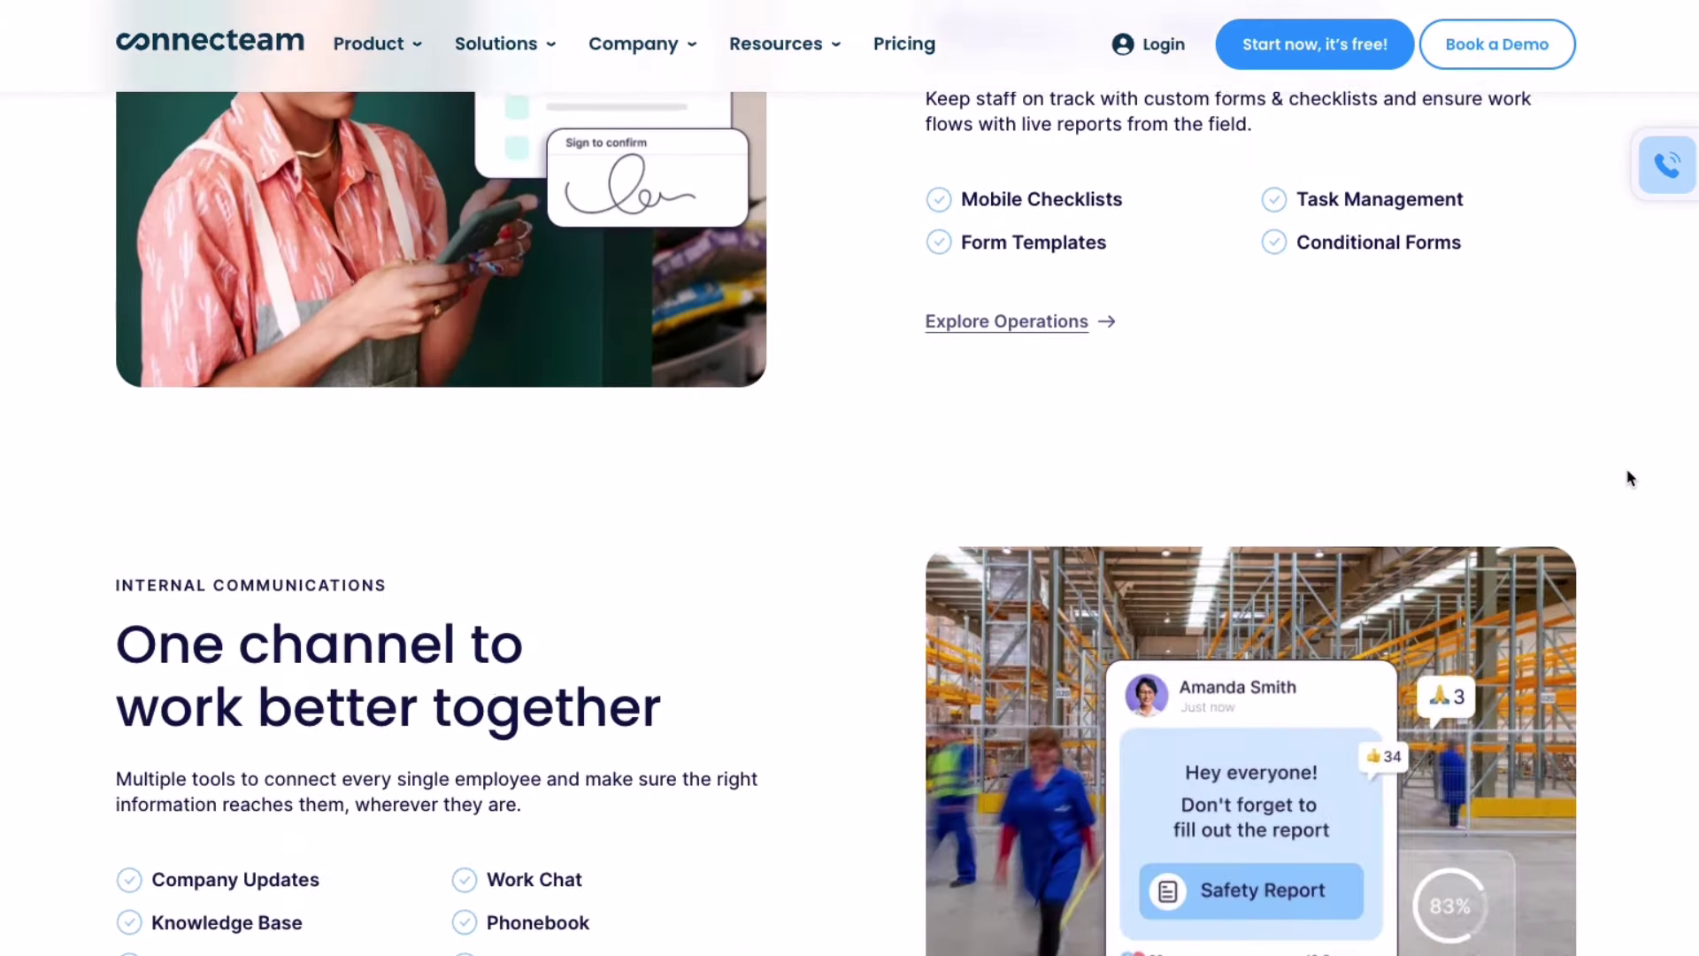
{"action": "scroll", "coordinate": [1631, 478], "scroll_direction": "down", "scroll_amount": 6}
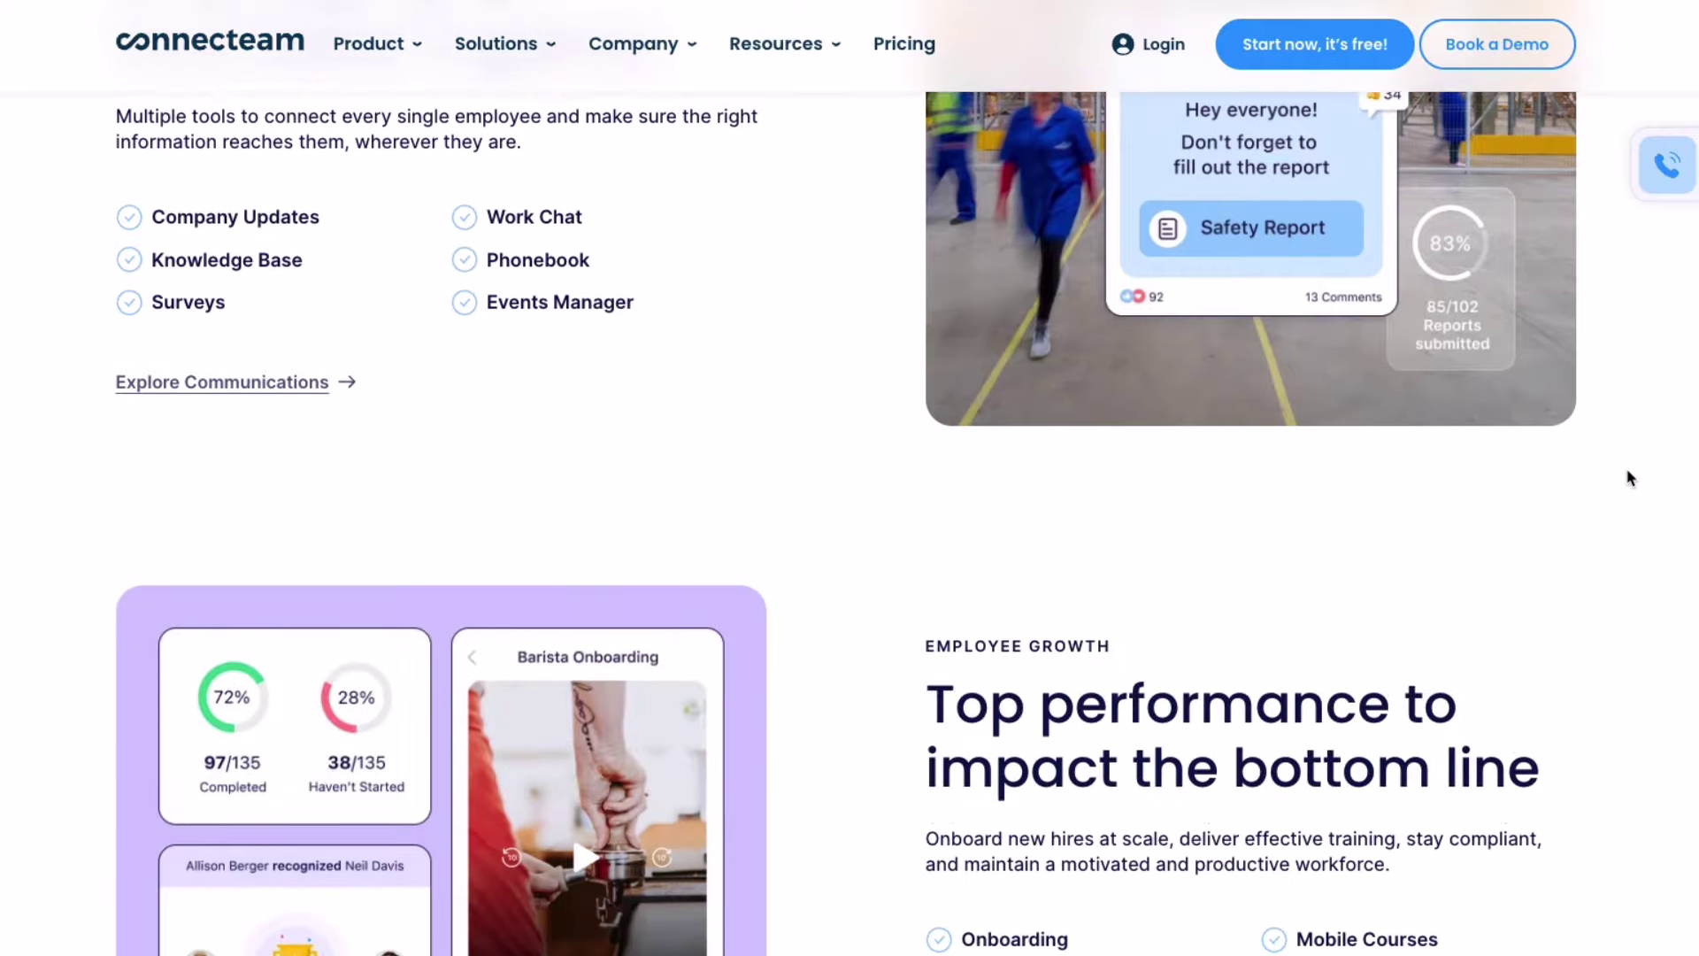
{"action": "scroll", "coordinate": [1631, 478], "scroll_direction": "down", "scroll_amount": 3}
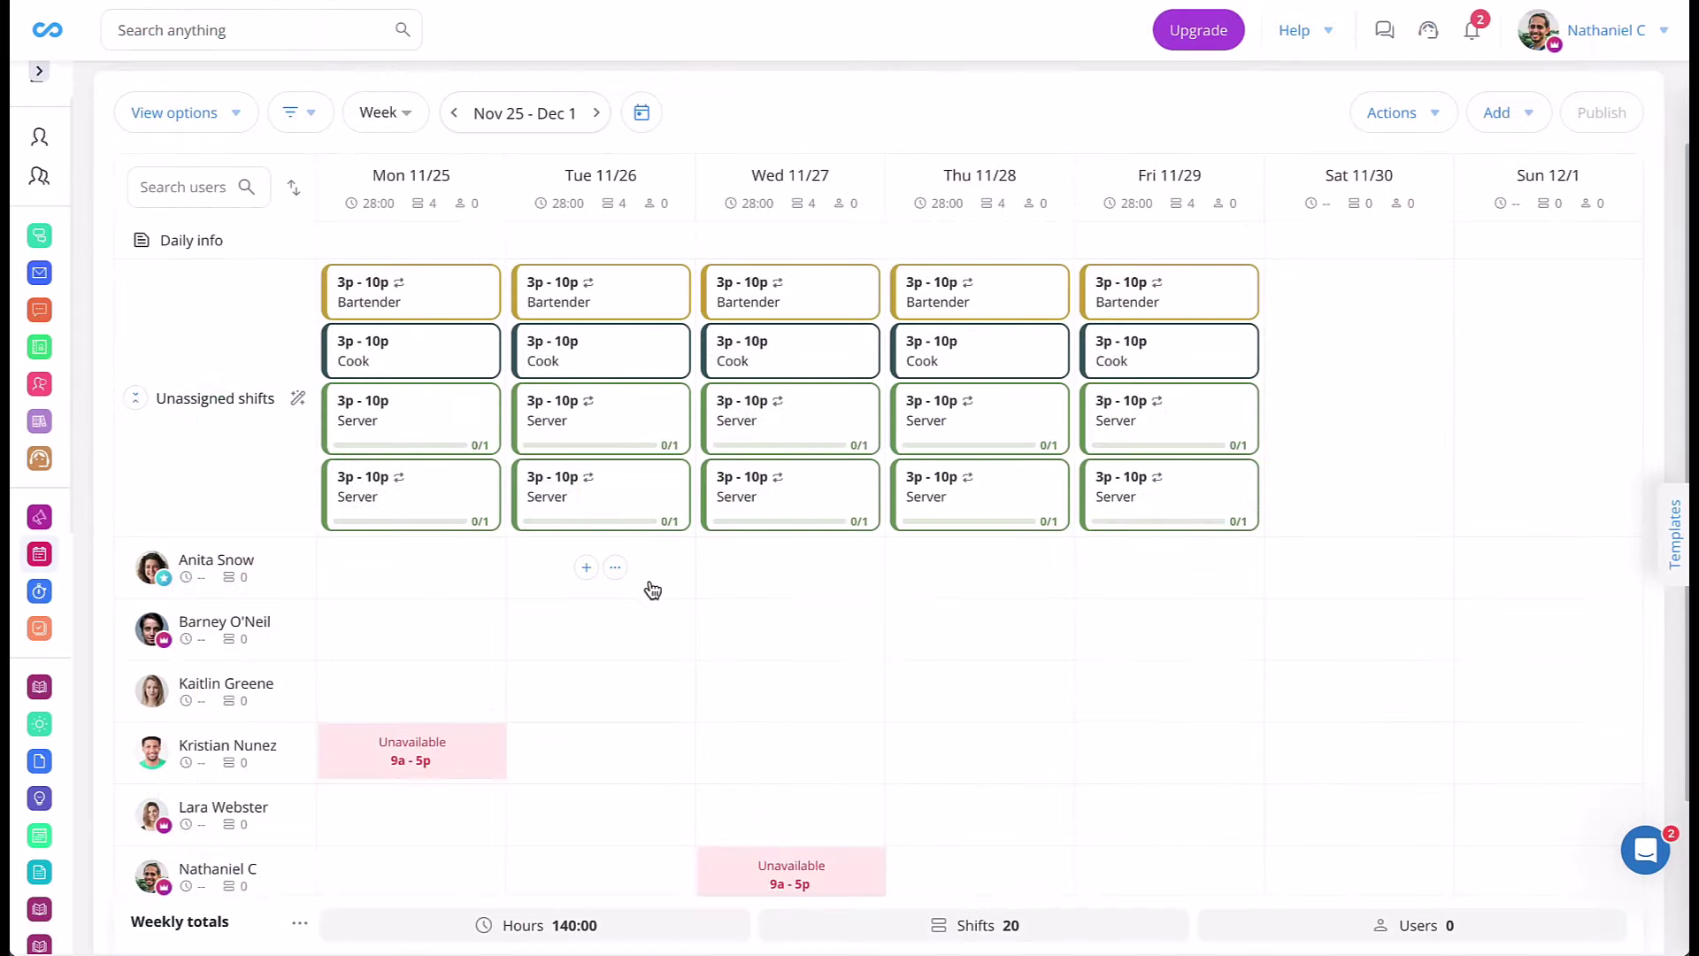
Assign the Monday and Tuesday Server shifts to the second employee, changing only those shifts
{"action": "left_click_drag", "start_coordinate": [429, 489], "coordinate": [425, 614]}
{"action": "left_click", "coordinate": [978, 376]}
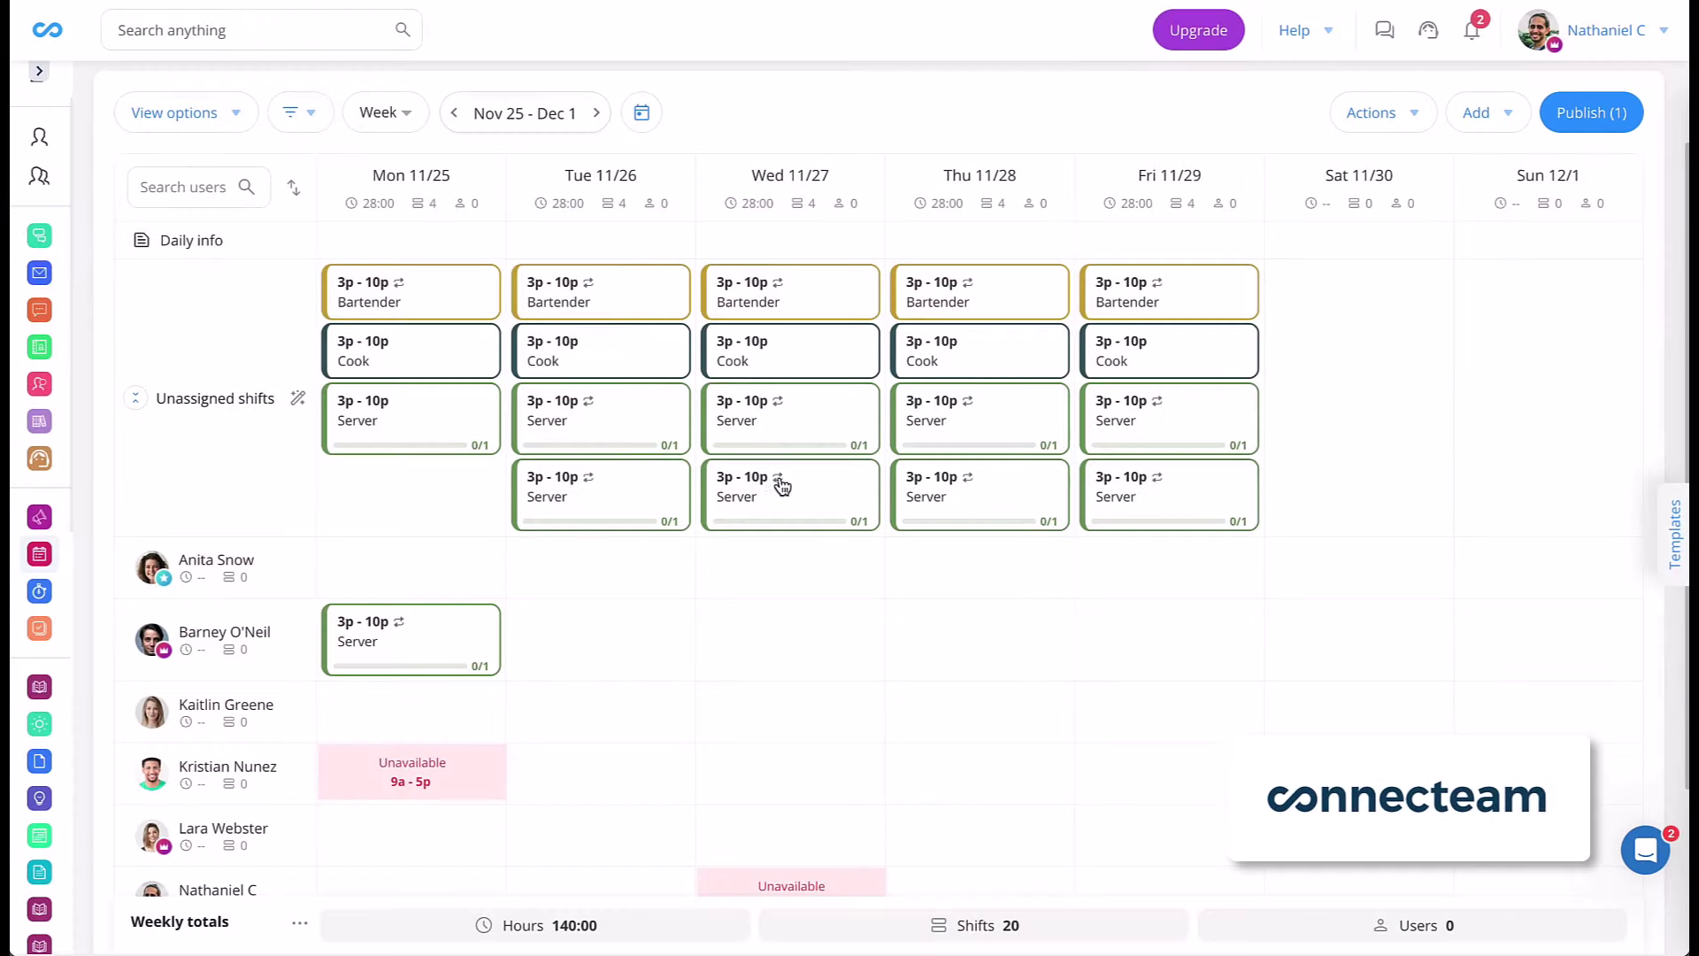
{"action": "left_click_drag", "start_coordinate": [620, 500], "coordinate": [625, 643]}
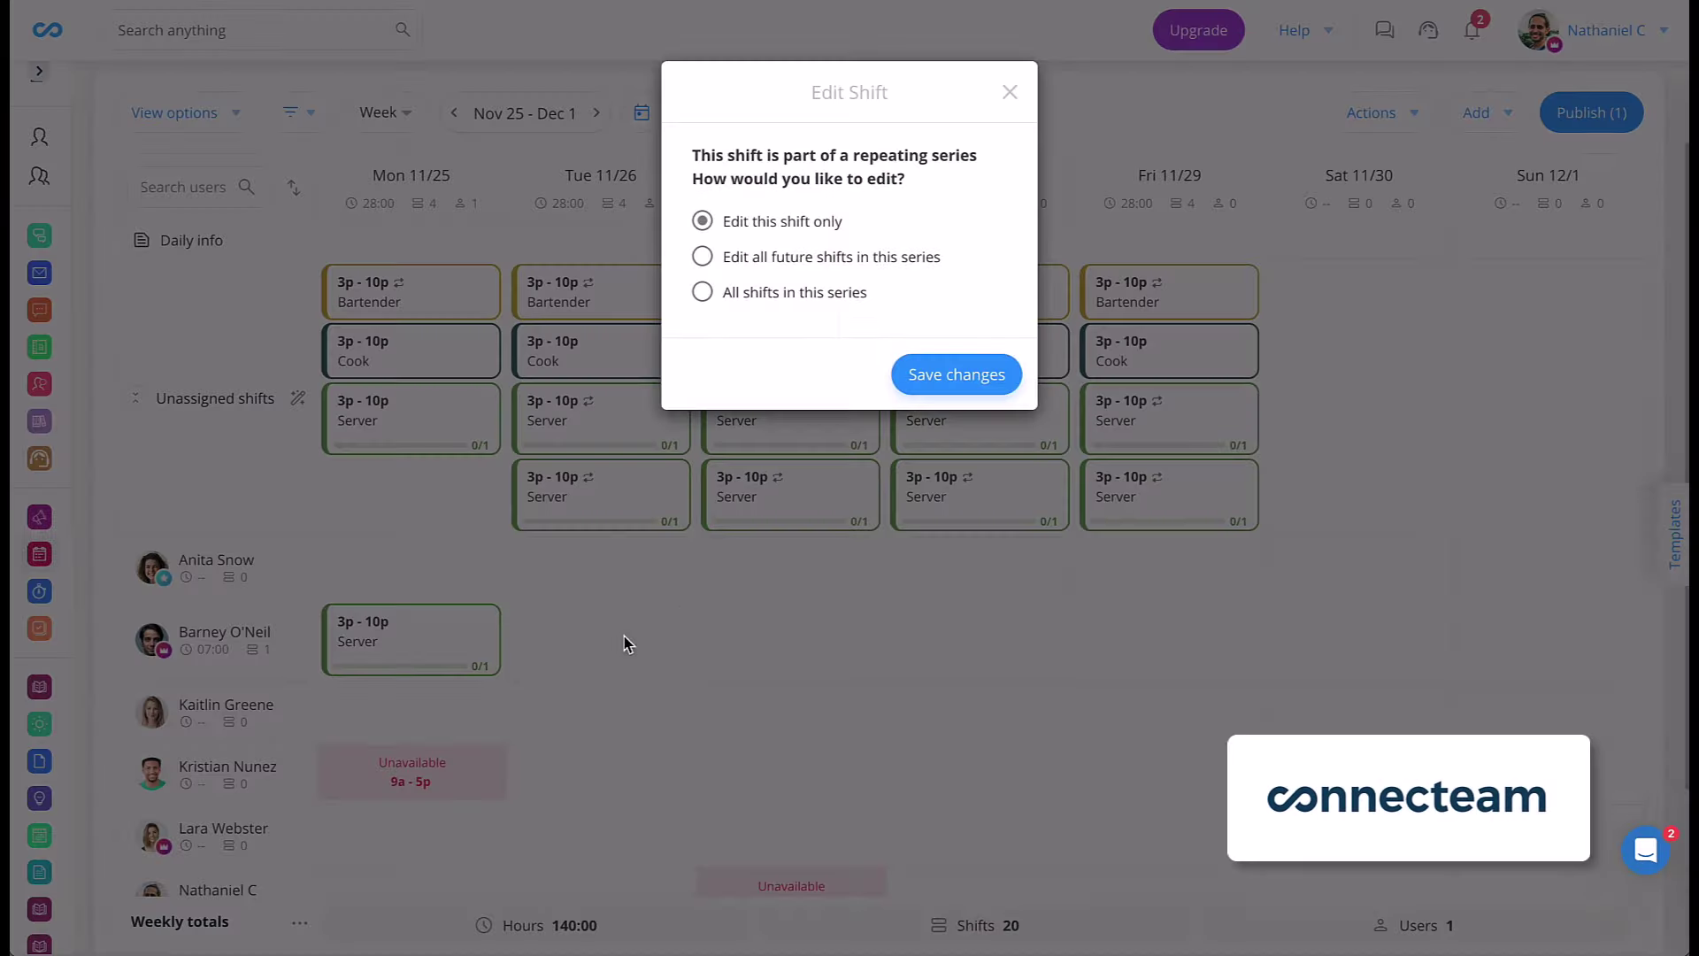
{"action": "left_click", "coordinate": [923, 376]}
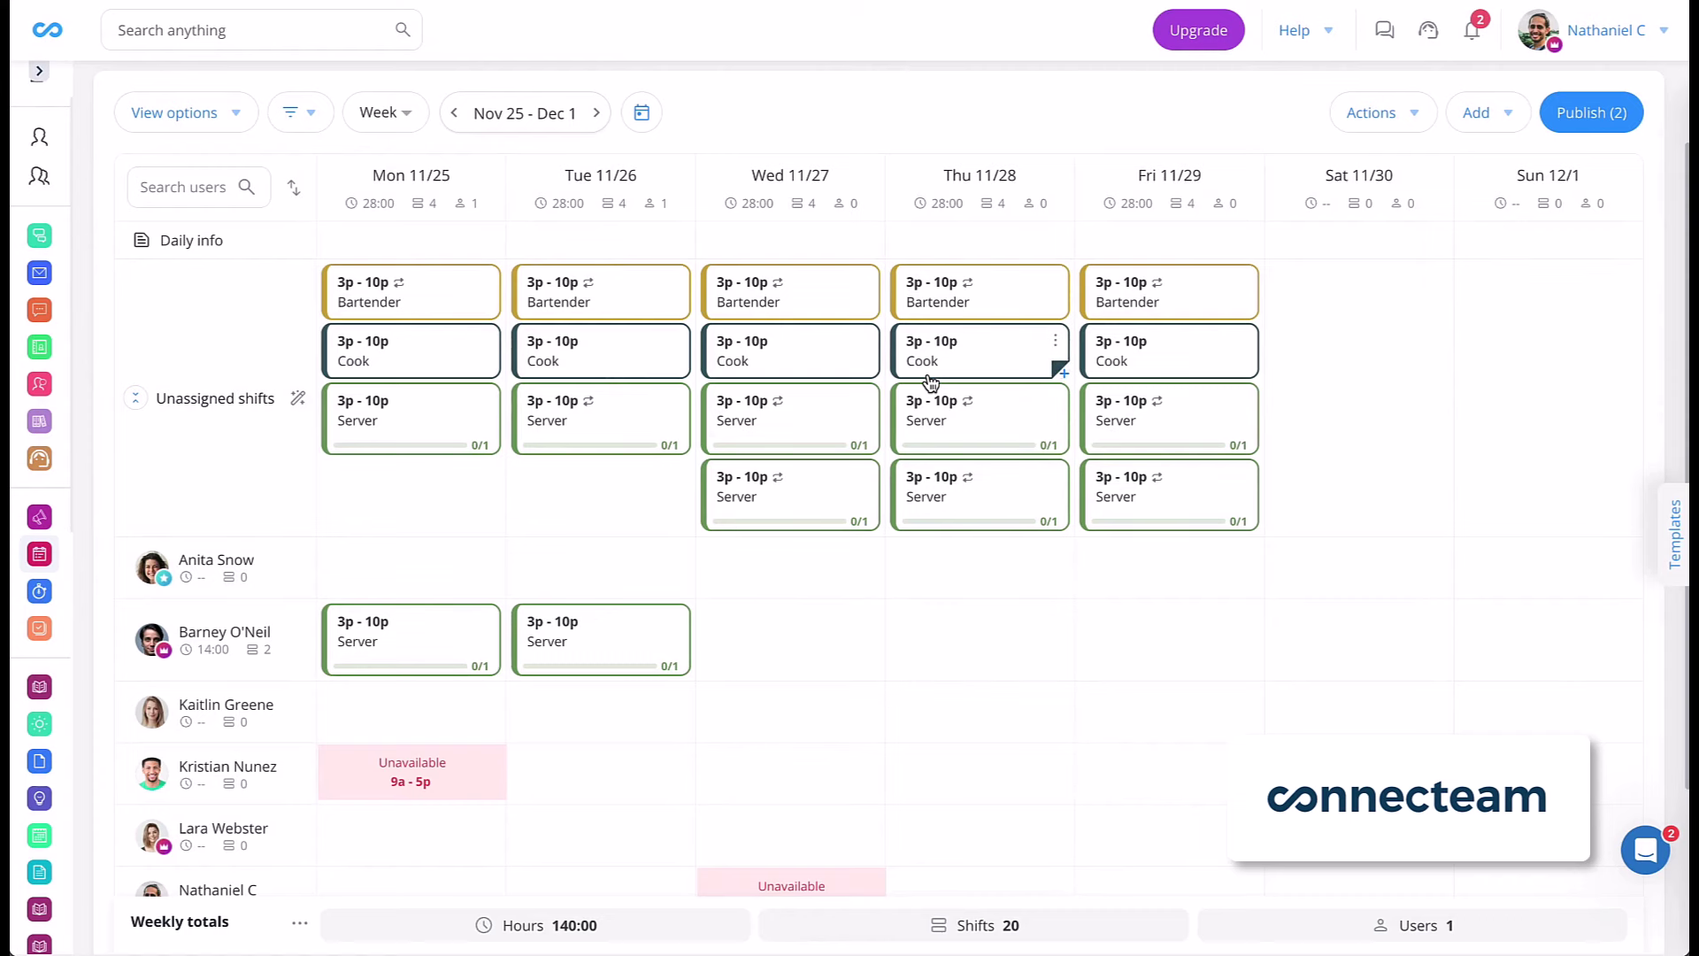
Auto-assign all 18 remaining open shifts for the week
{"action": "left_click", "coordinate": [1384, 113]}
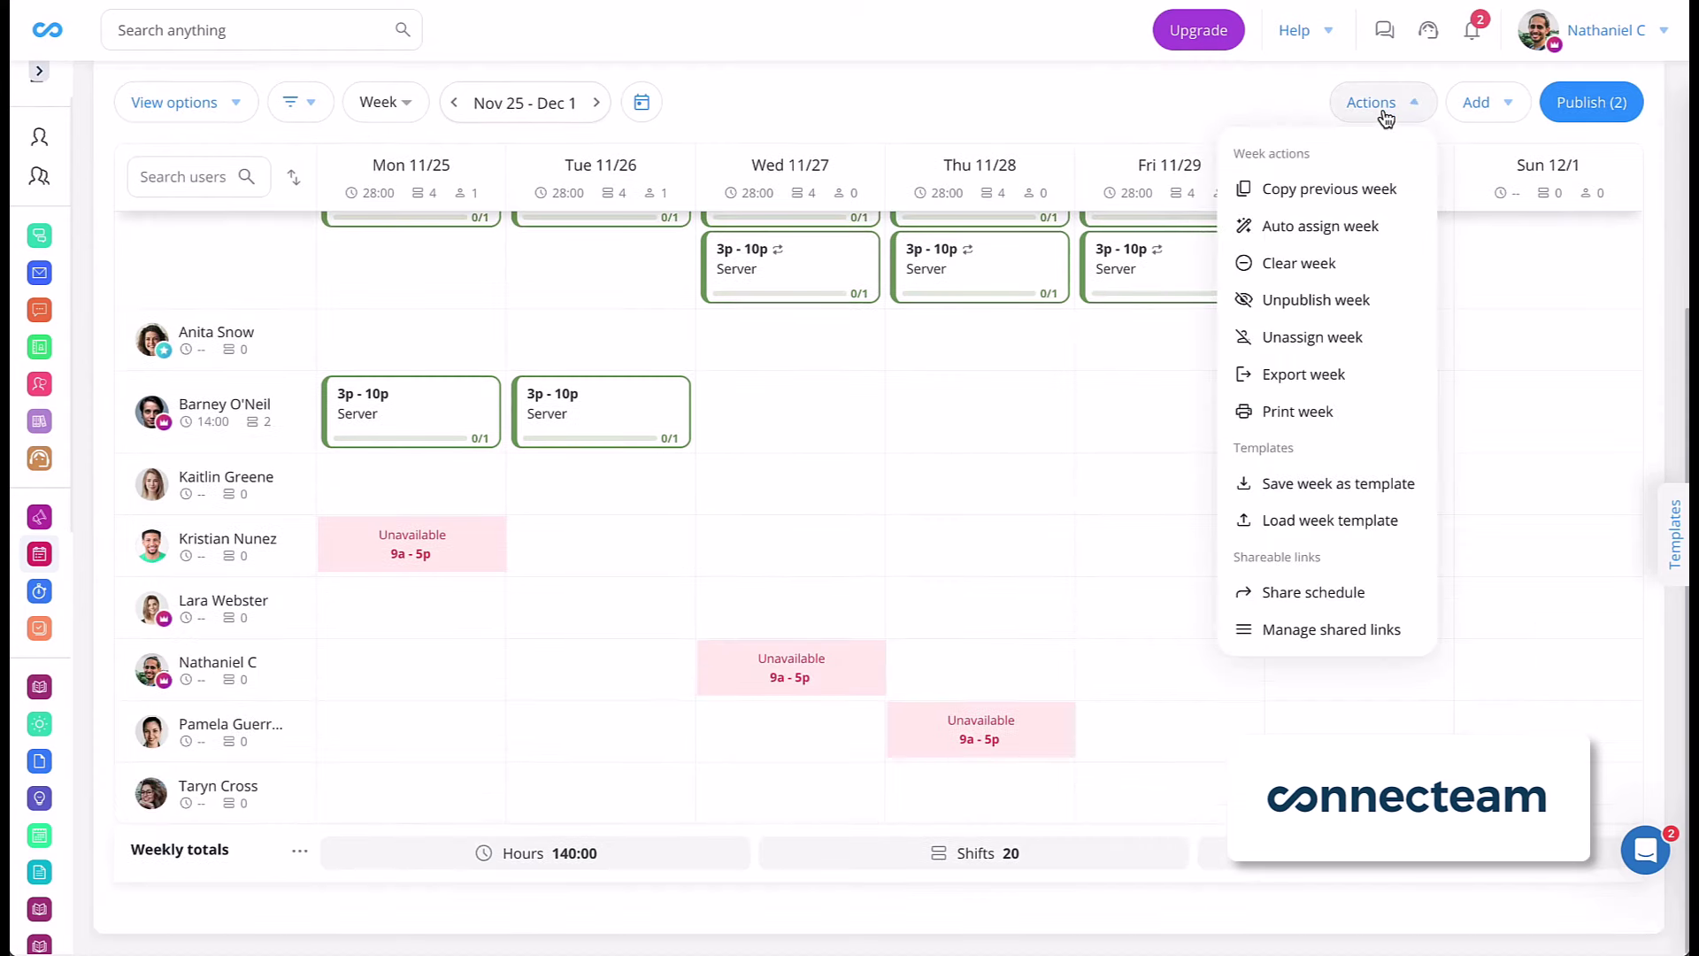
{"action": "left_click", "coordinate": [1321, 228]}
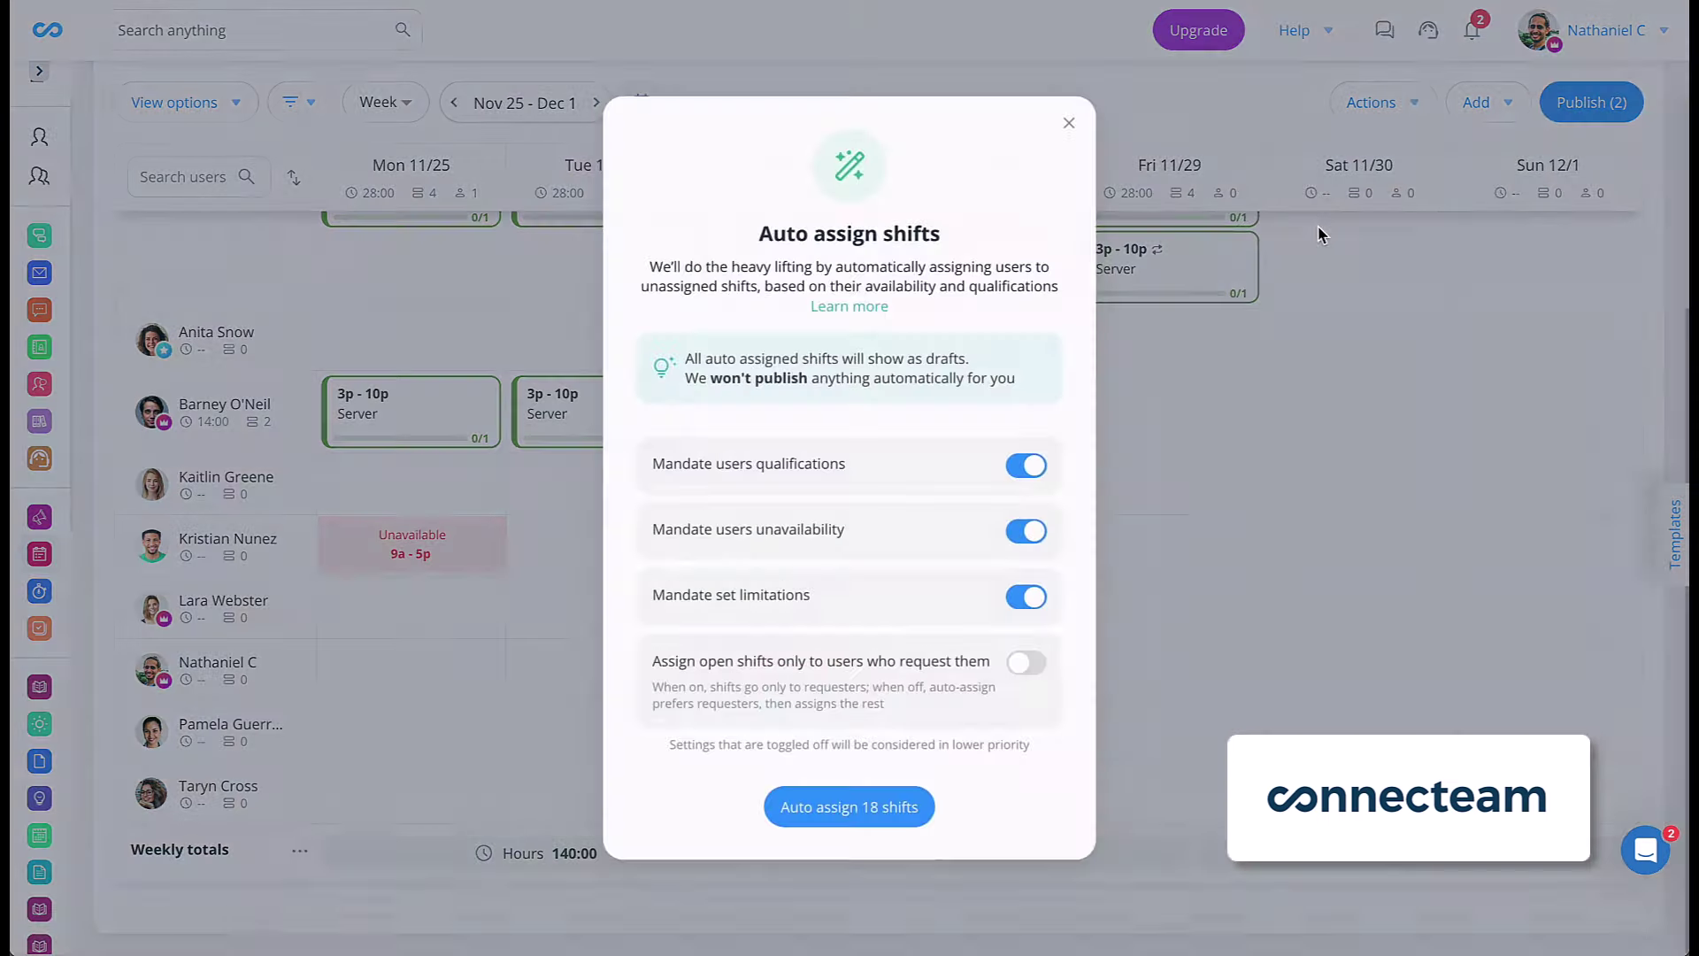
{"action": "left_click", "coordinate": [851, 808]}
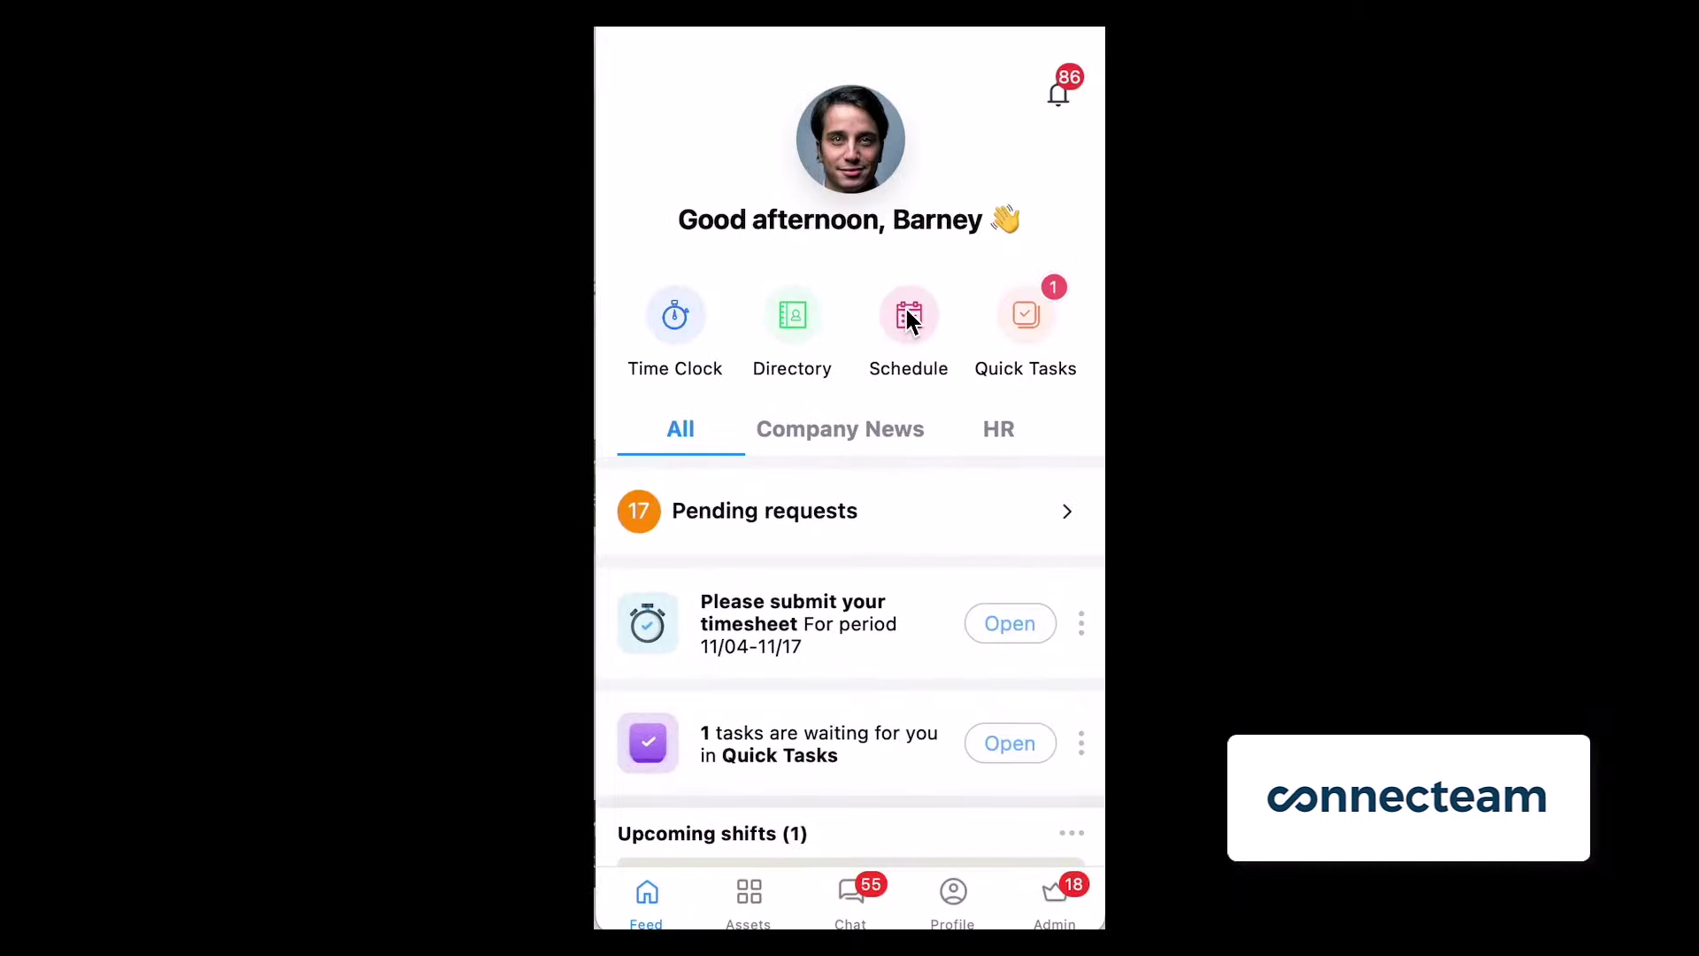
{"action": "left_click", "coordinate": [911, 322]}
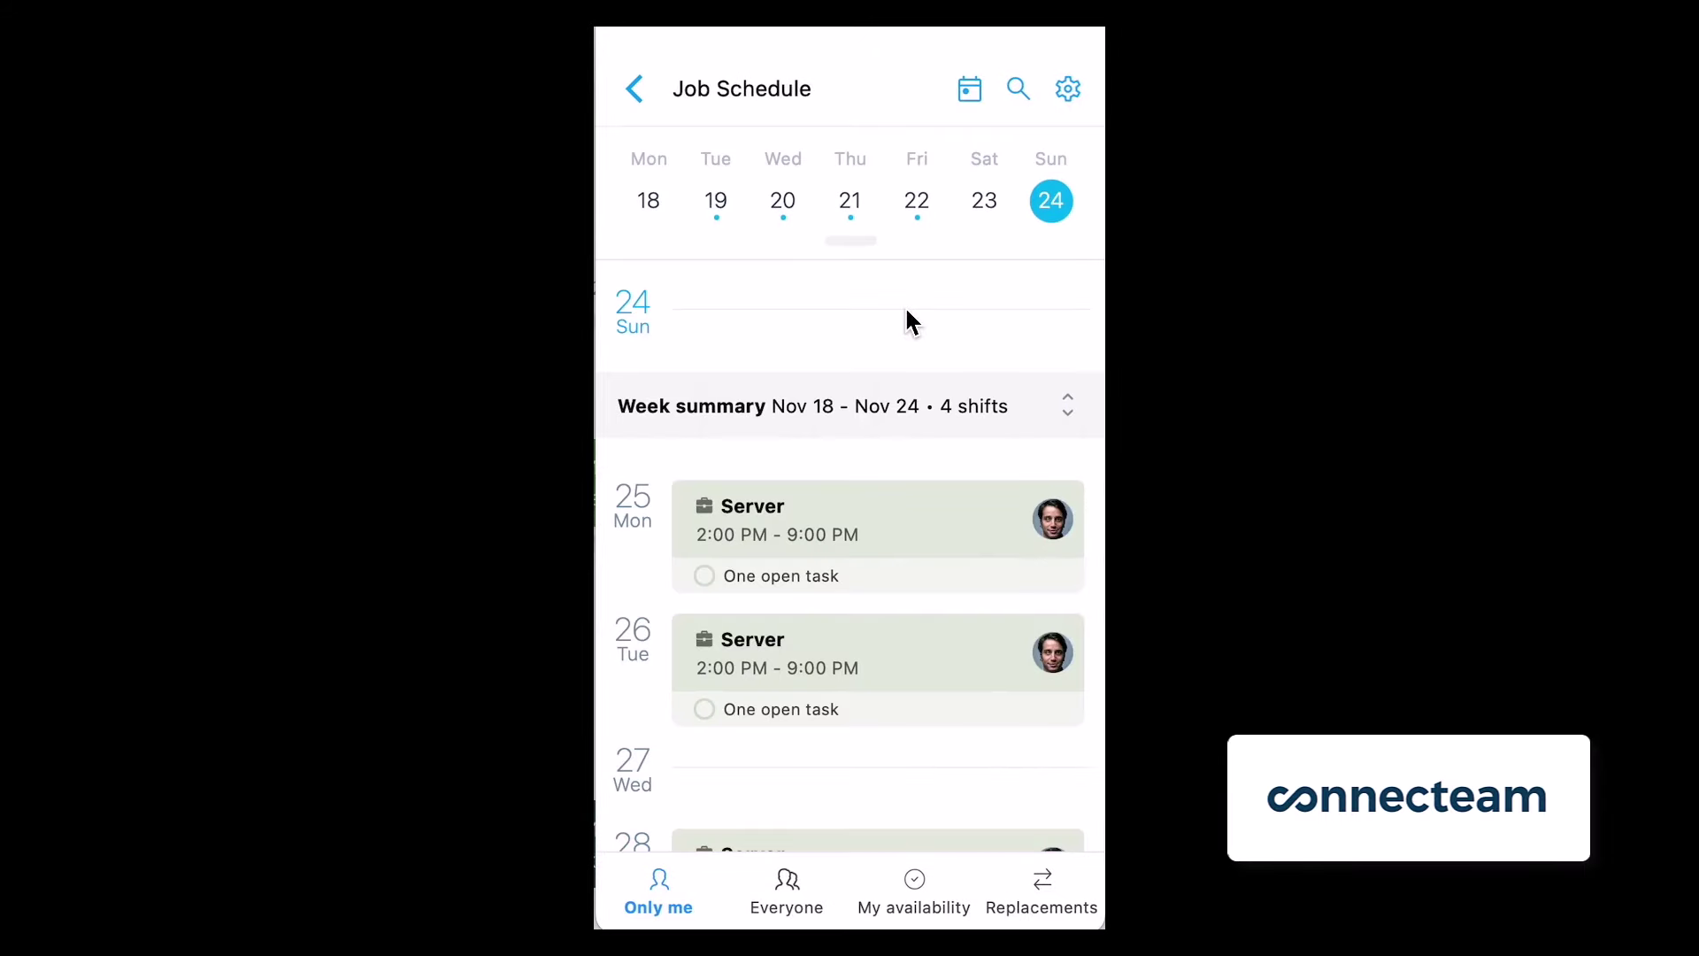
Open the Nov 25 Server shift and mark its opening checklist task done
{"action": "left_click", "coordinate": [864, 506]}
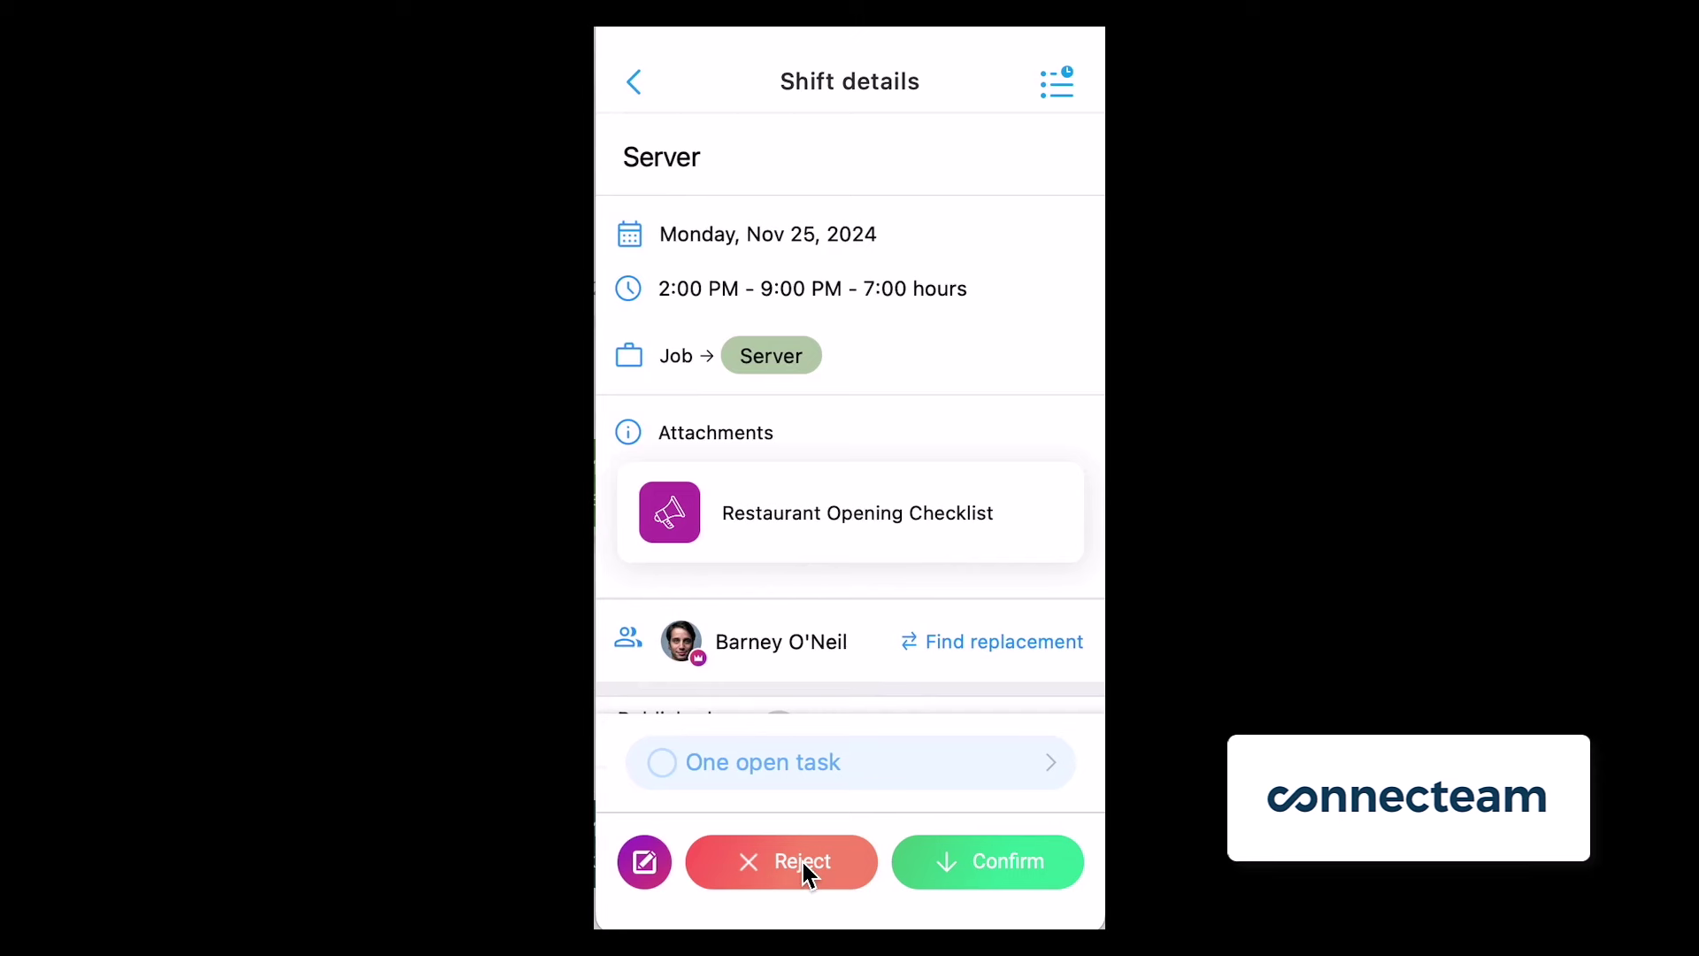
{"action": "left_click", "coordinate": [879, 772]}
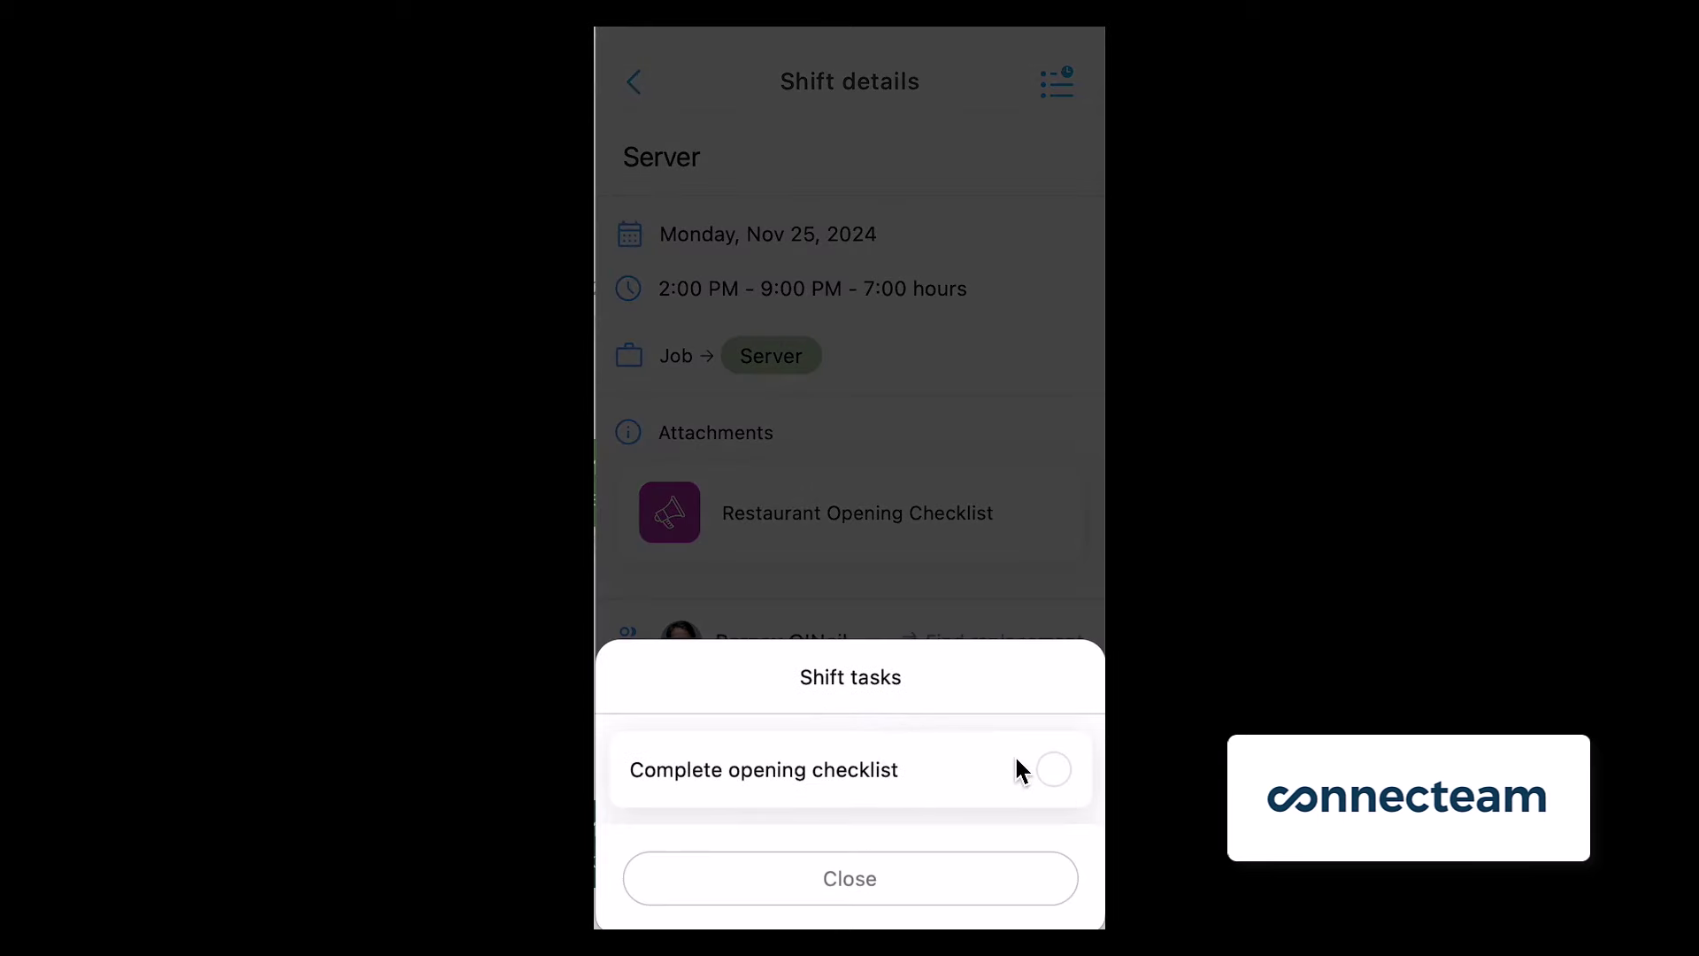
{"action": "left_click", "coordinate": [1054, 769]}
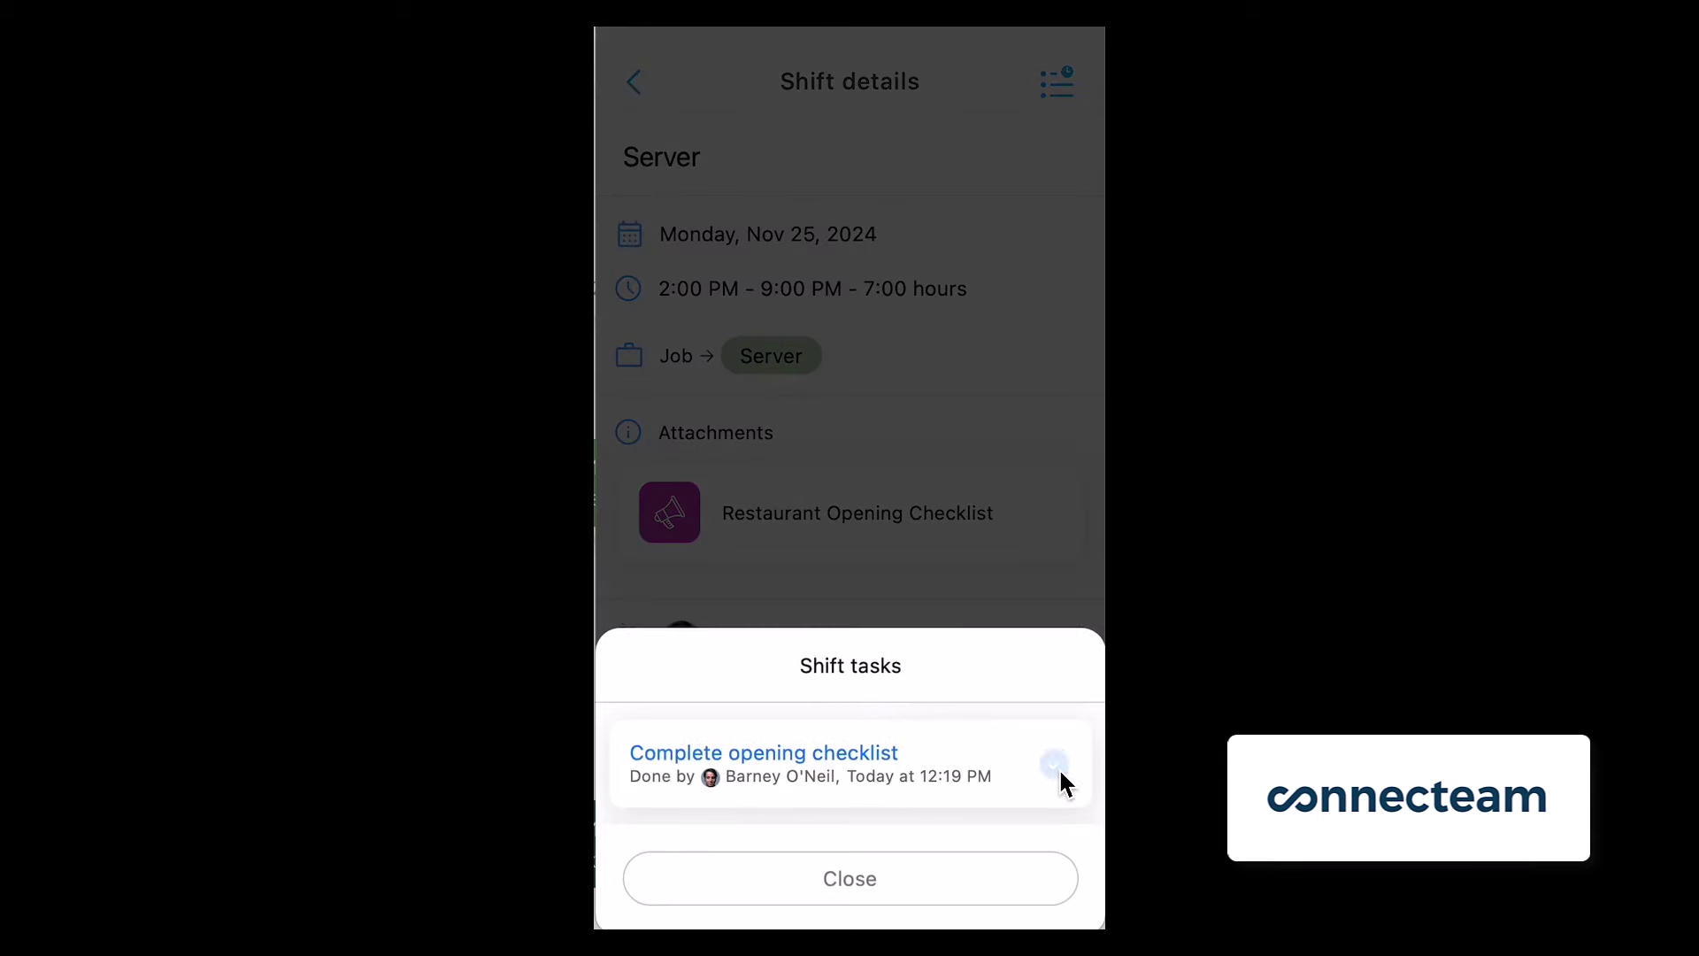
{"action": "left_click", "coordinate": [959, 588]}
Answer Yes, No, Yes to the first three Restaurant Opening Checklist questions
{"action": "left_click", "coordinate": [857, 513]}
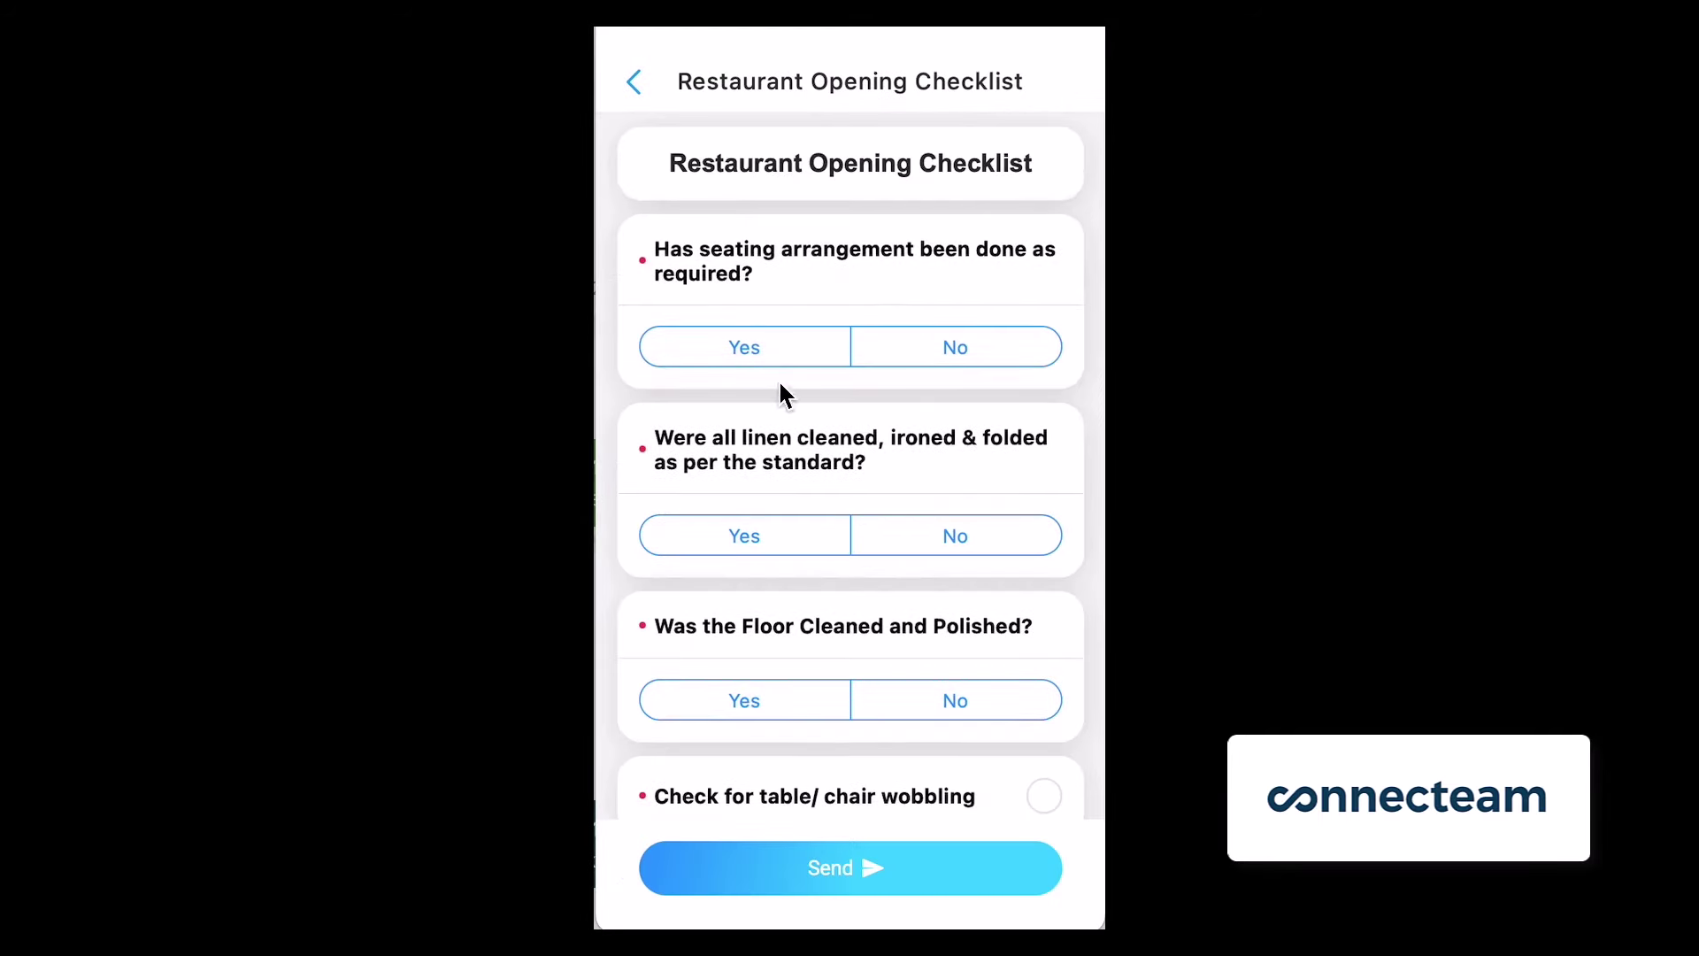
{"action": "left_click", "coordinate": [756, 350]}
{"action": "left_click", "coordinate": [932, 536]}
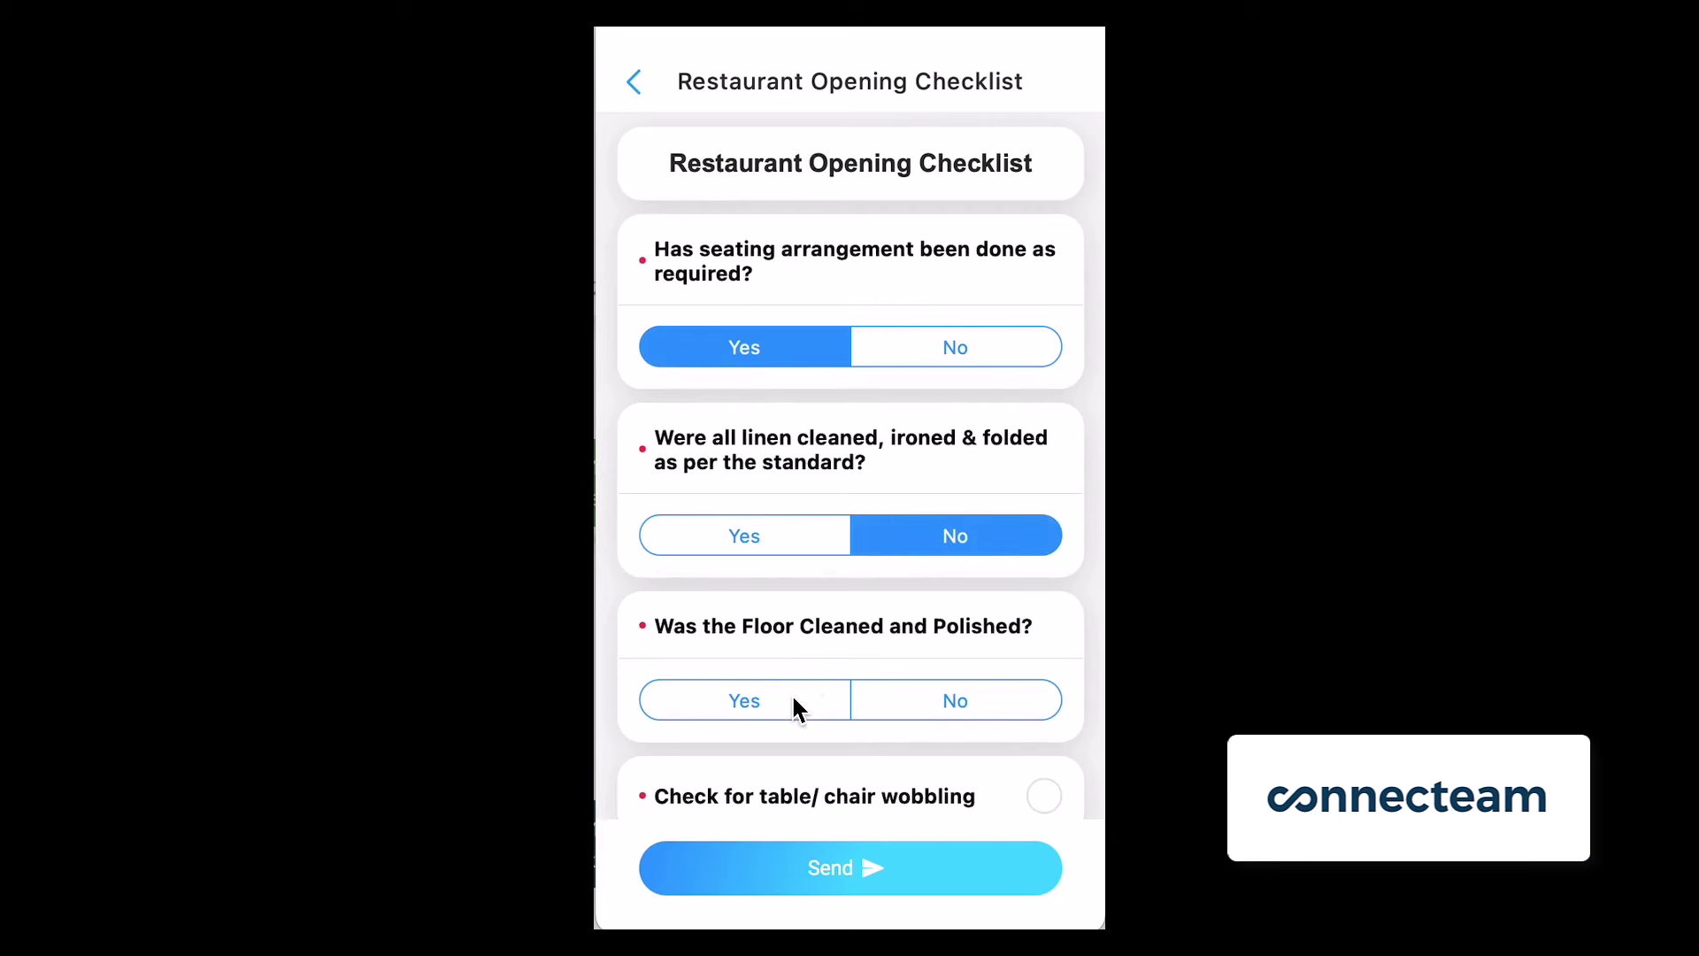
{"action": "left_click", "coordinate": [784, 697]}
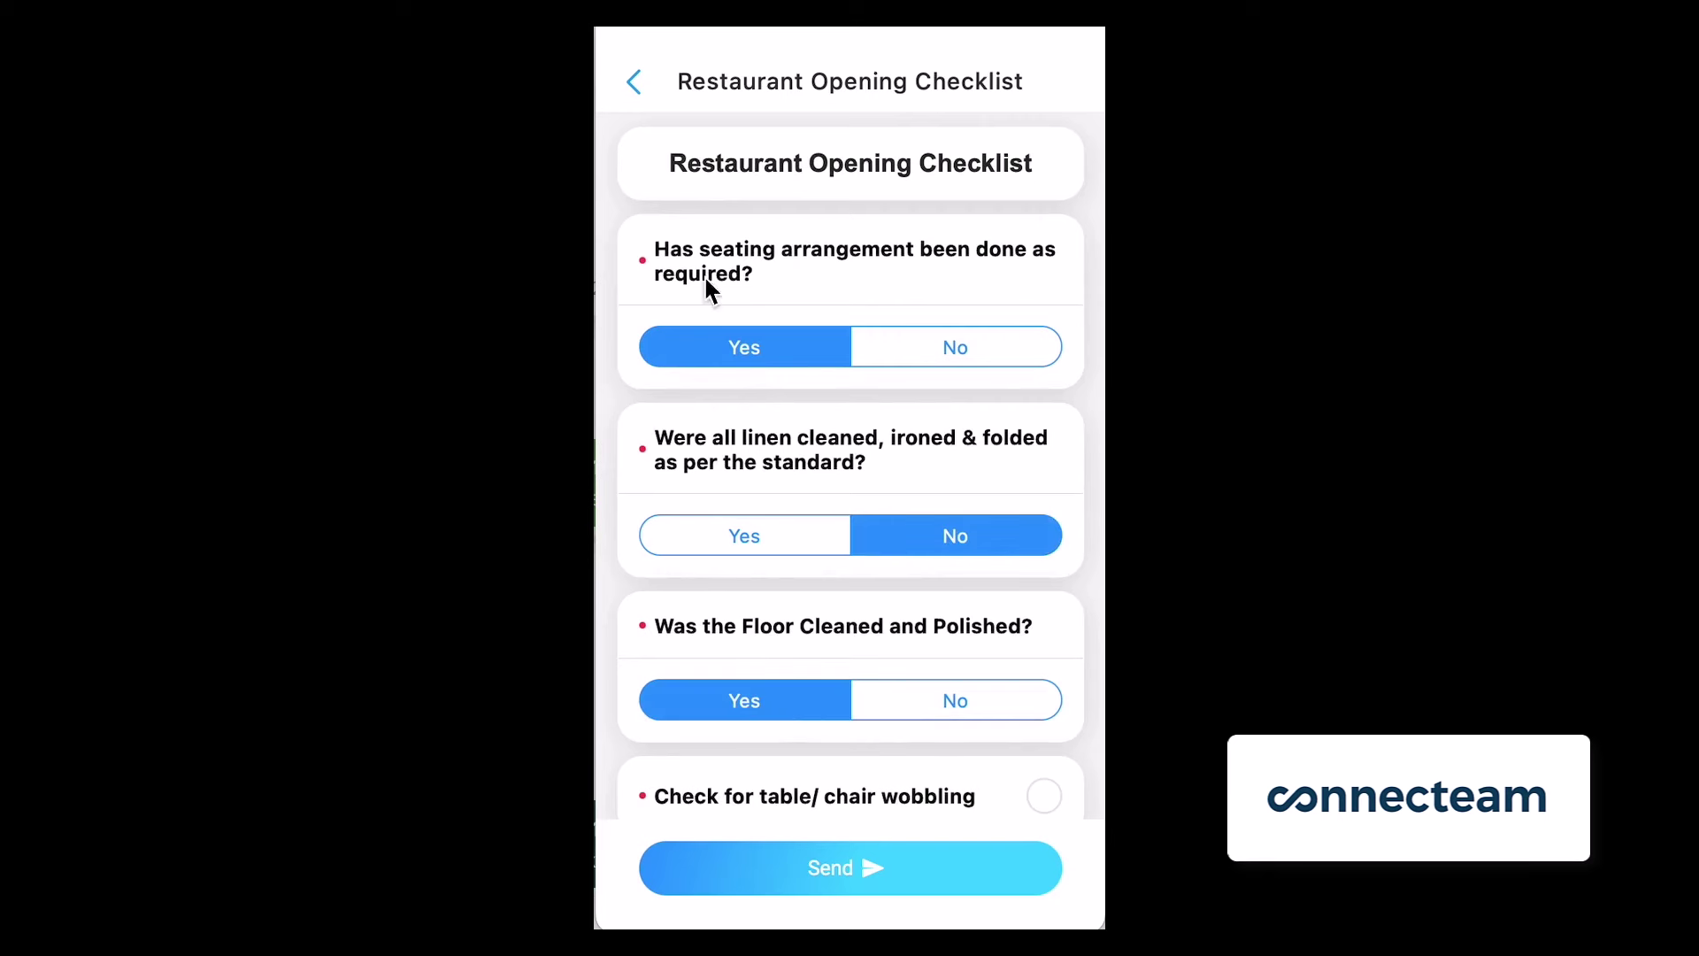
{"action": "left_click", "coordinate": [635, 83]}
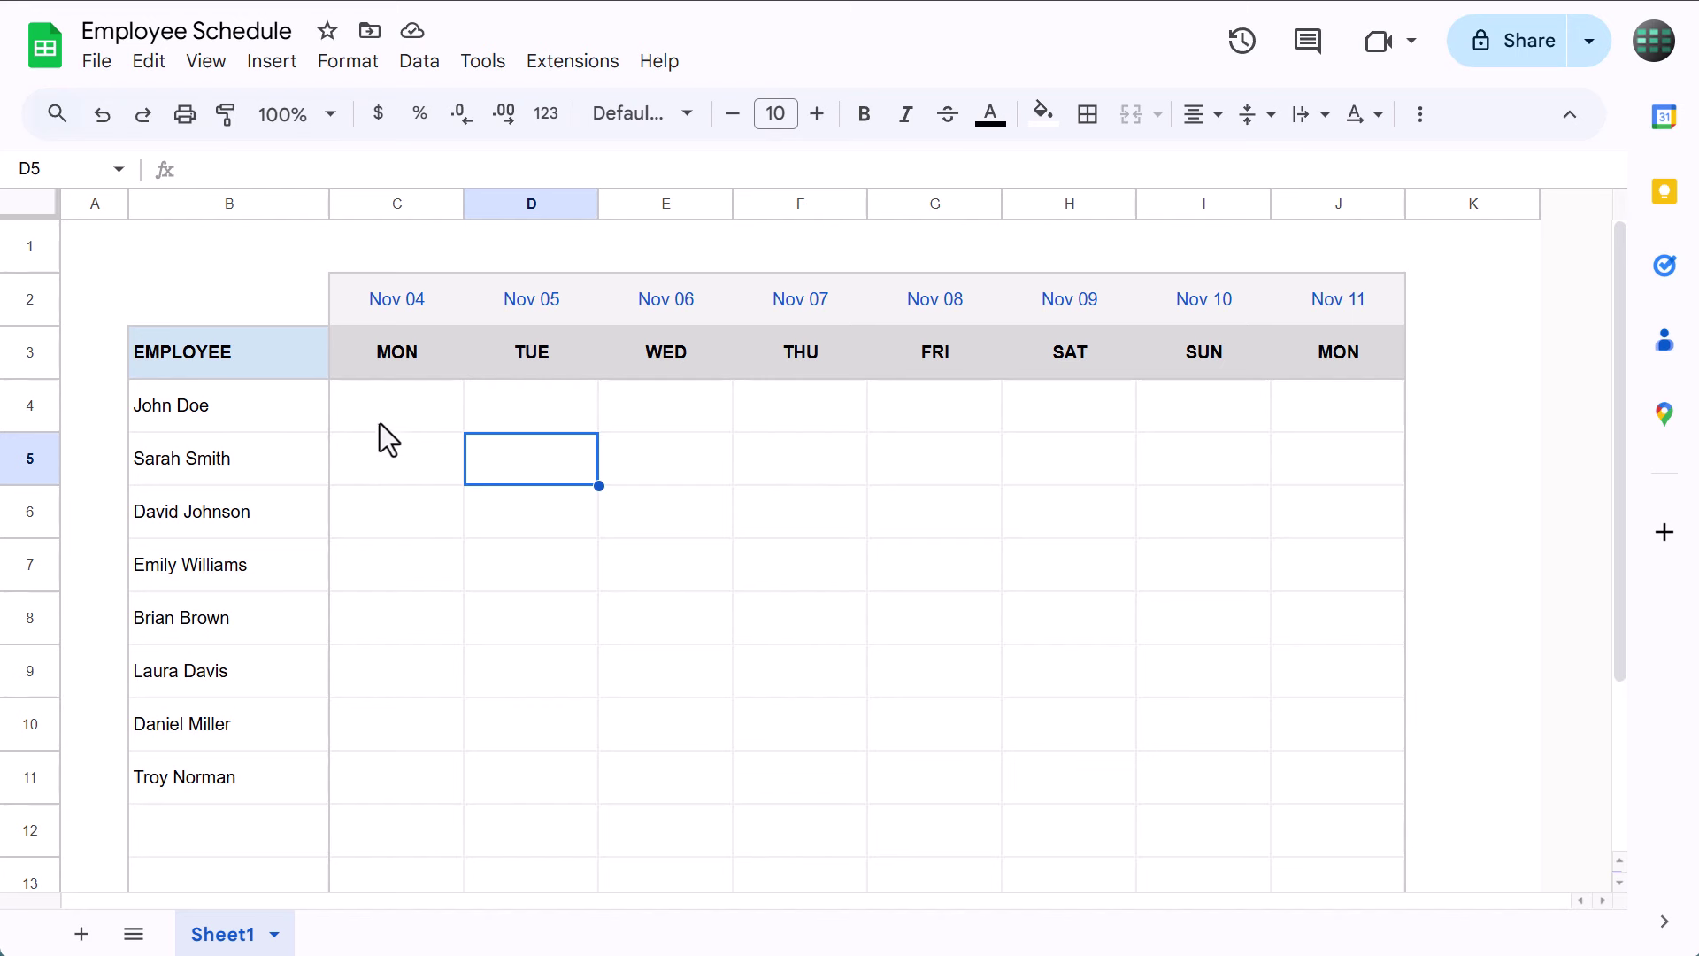
Select C4:J13 and add a new data validation rule for it
{"action": "left_click_drag", "start_coordinate": [368, 407], "coordinate": [1372, 813]}
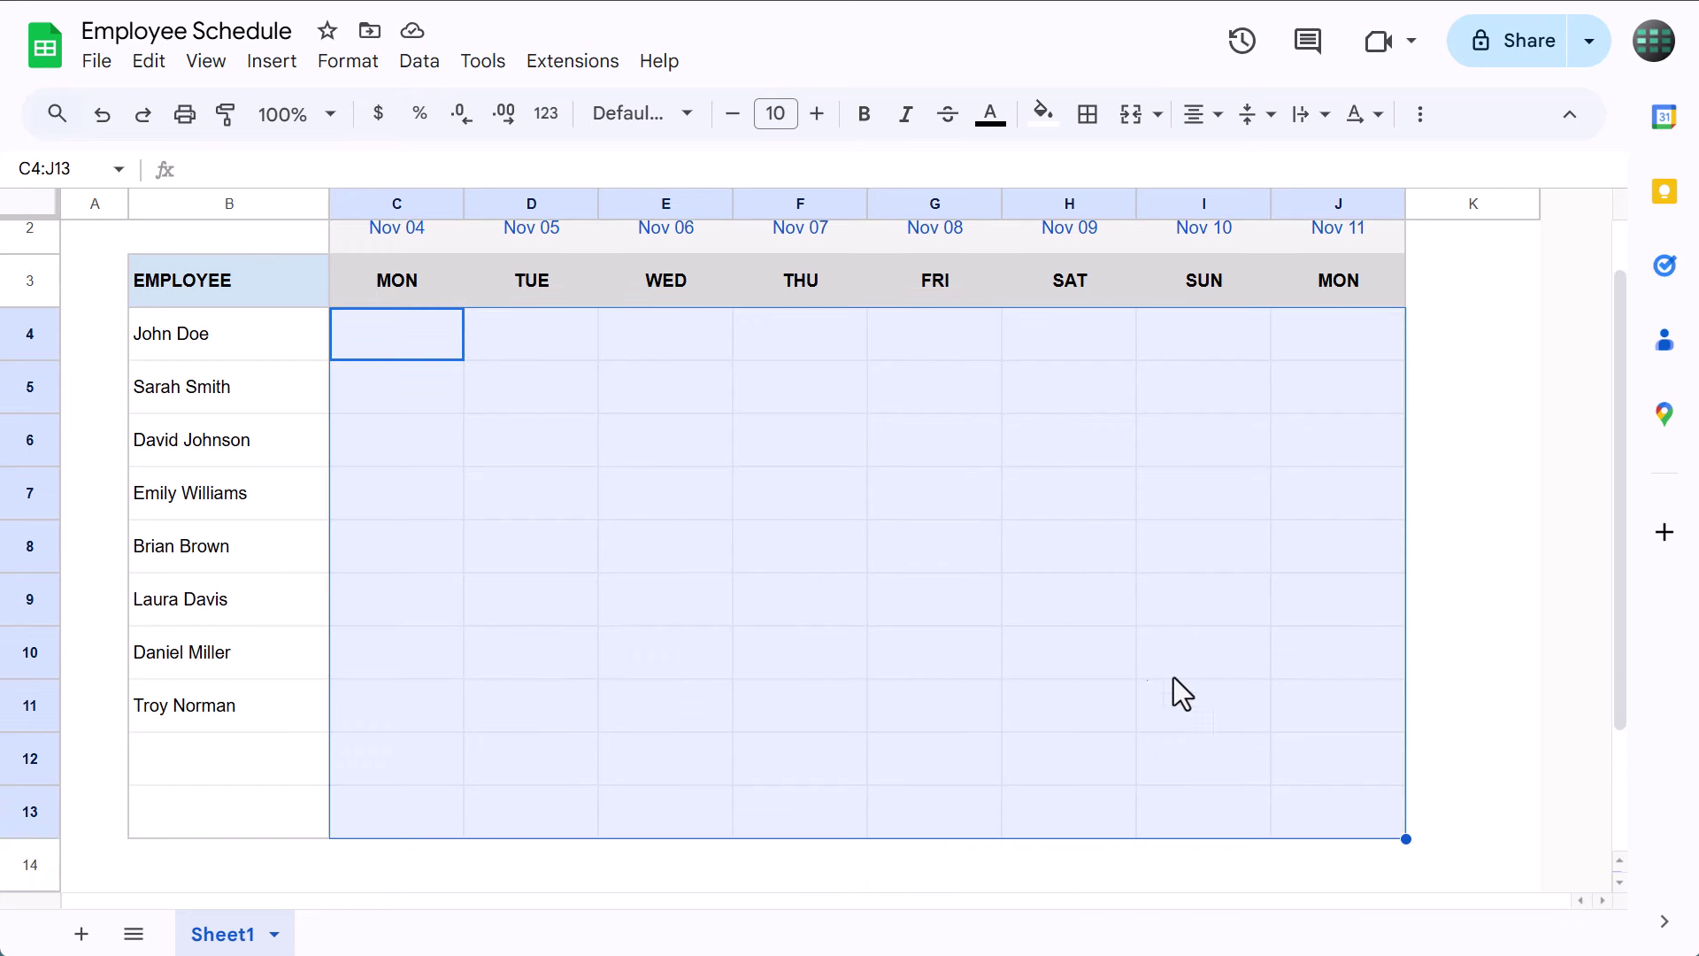
{"action": "left_click", "coordinate": [420, 61]}
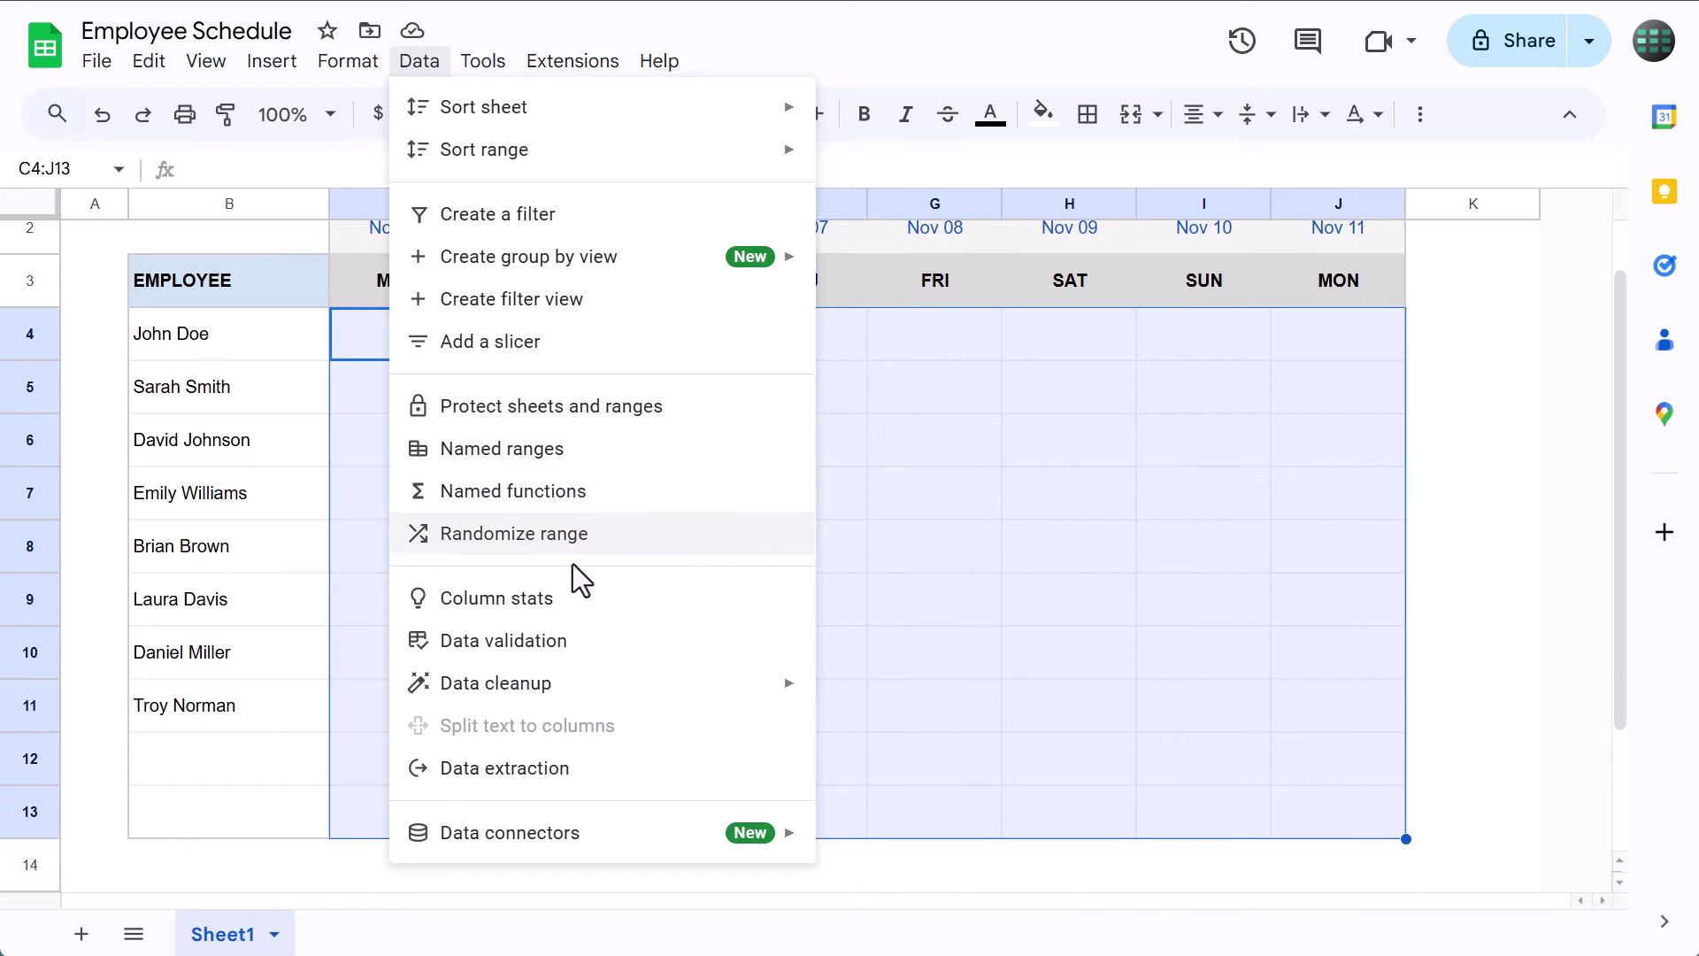
{"action": "left_click", "coordinate": [592, 654]}
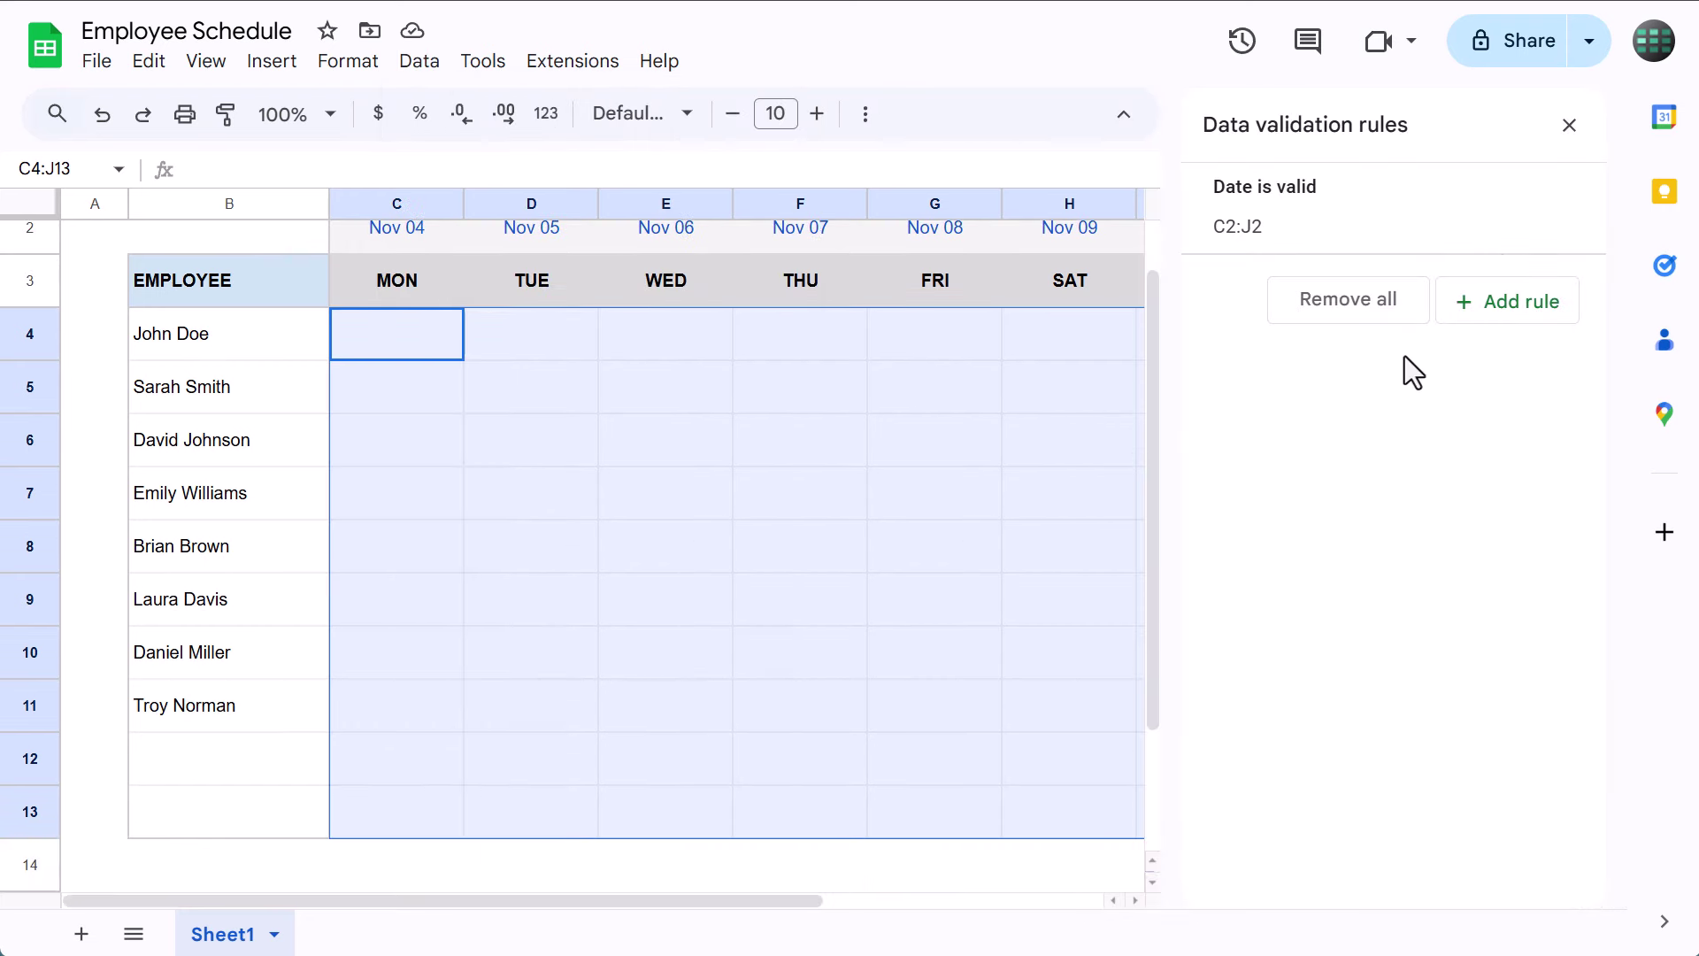
{"action": "left_click", "coordinate": [1513, 311]}
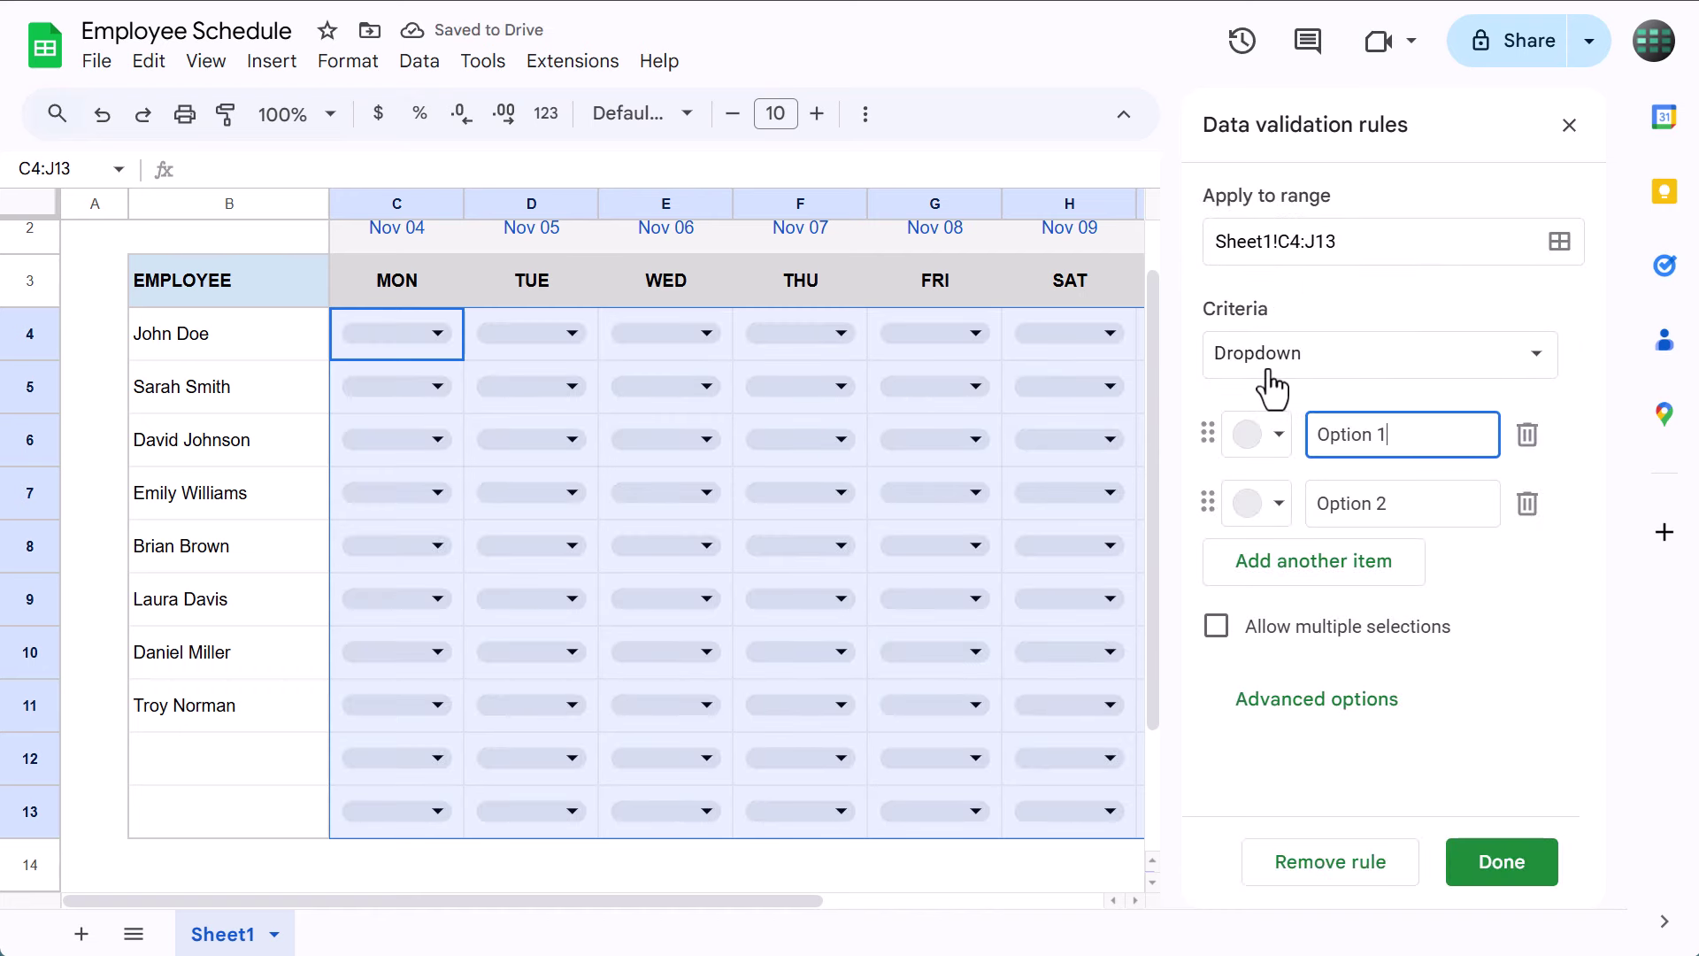
Enter the dropdown items Shift 1, Shift 2, Shift 3, Off and Vacation
{"action": "left_click_drag", "start_coordinate": [1431, 433], "coordinate": [1307, 438]}
{"action": "type", "text": "Shift"}
{"action": "left_click_drag", "start_coordinate": [1407, 503], "coordinate": [1301, 503]}
{"action": "type", "text": "Sh"}
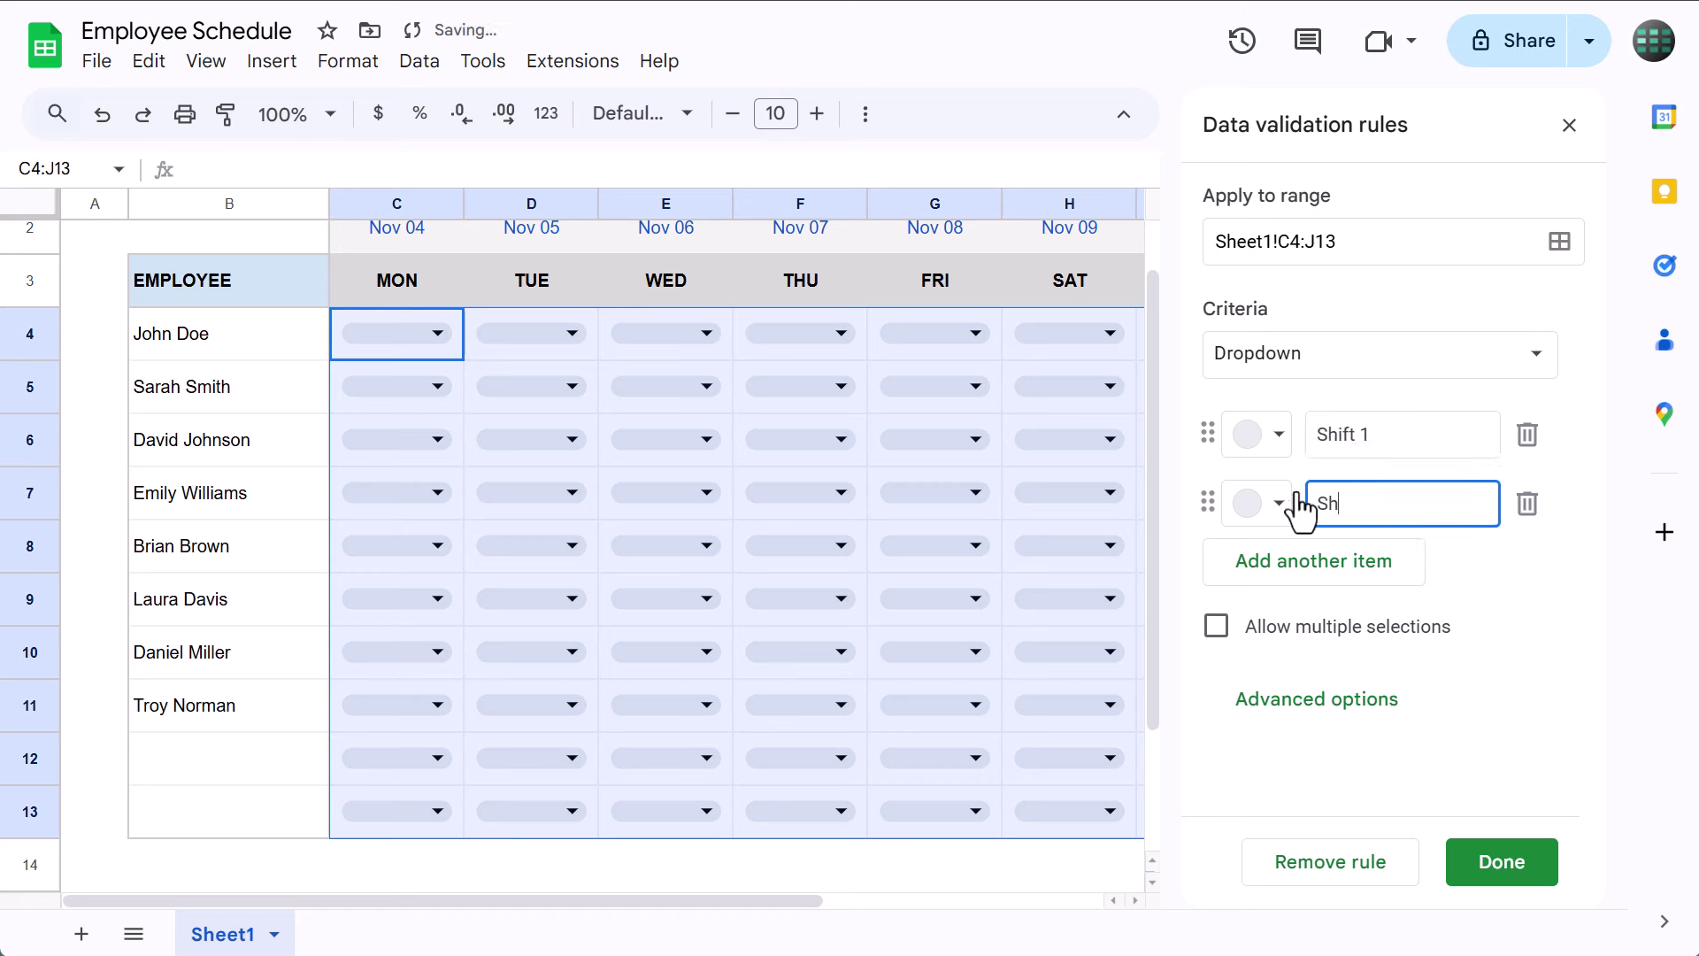
{"action": "type", "text": "ift 2"}
{"action": "key", "text": "Return"}
{"action": "type", "text": "Shi"}
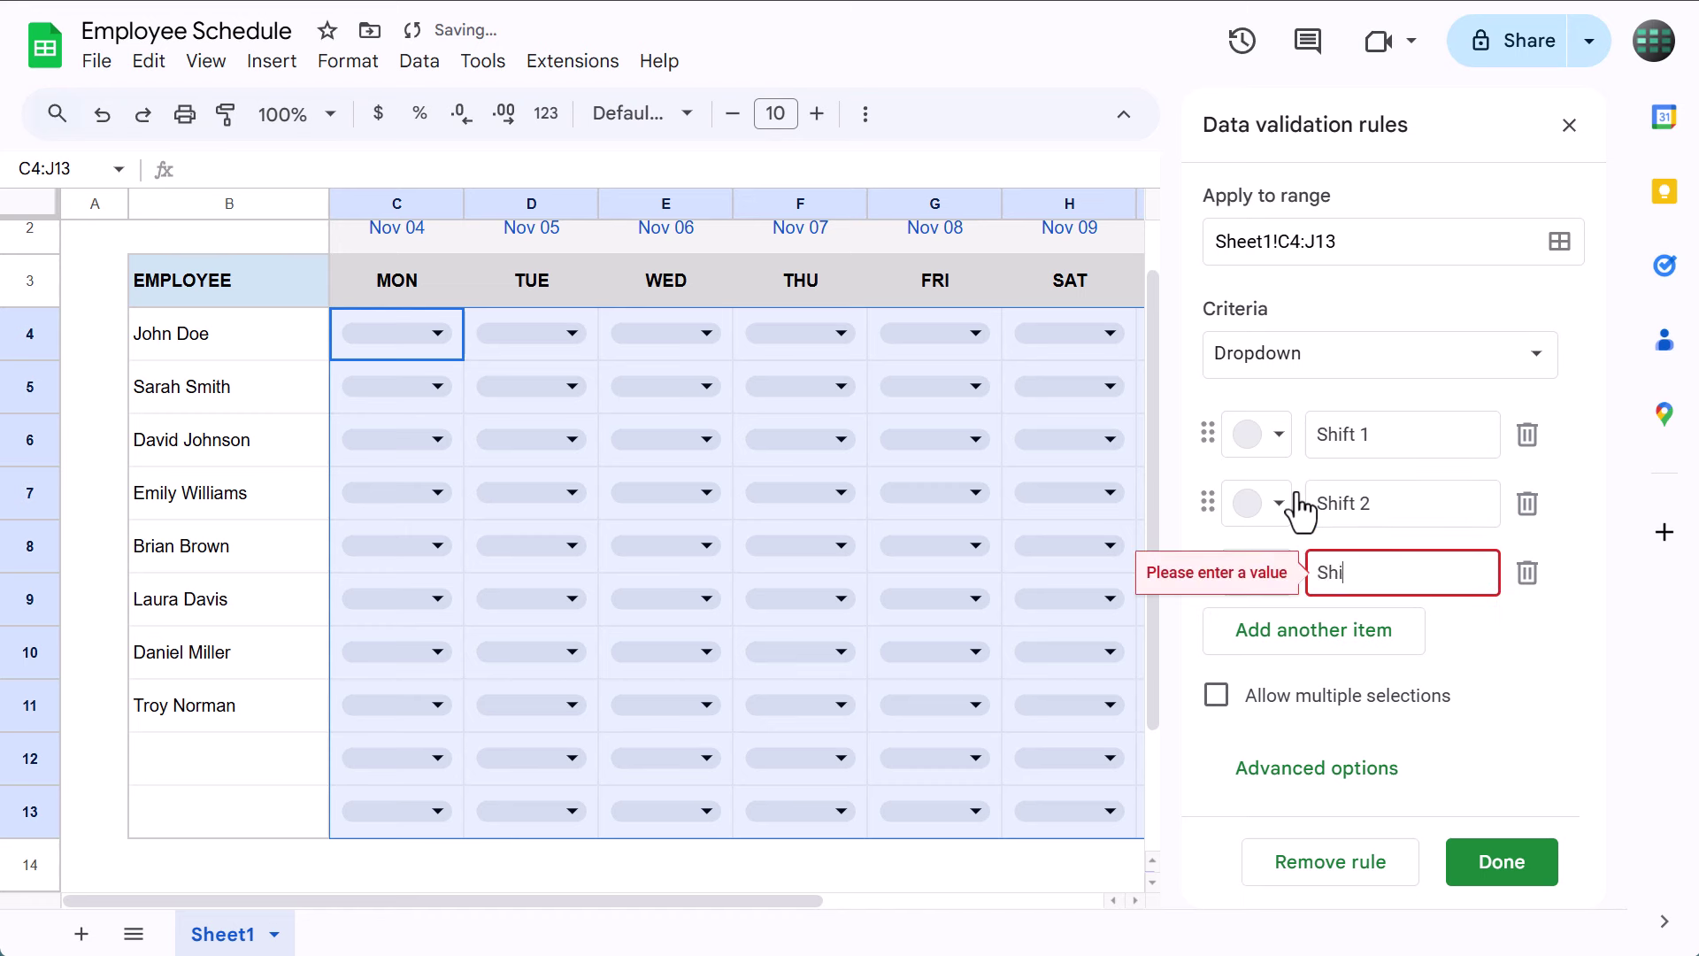
{"action": "type", "text": "ft 3"}
{"action": "key", "text": "Return"}
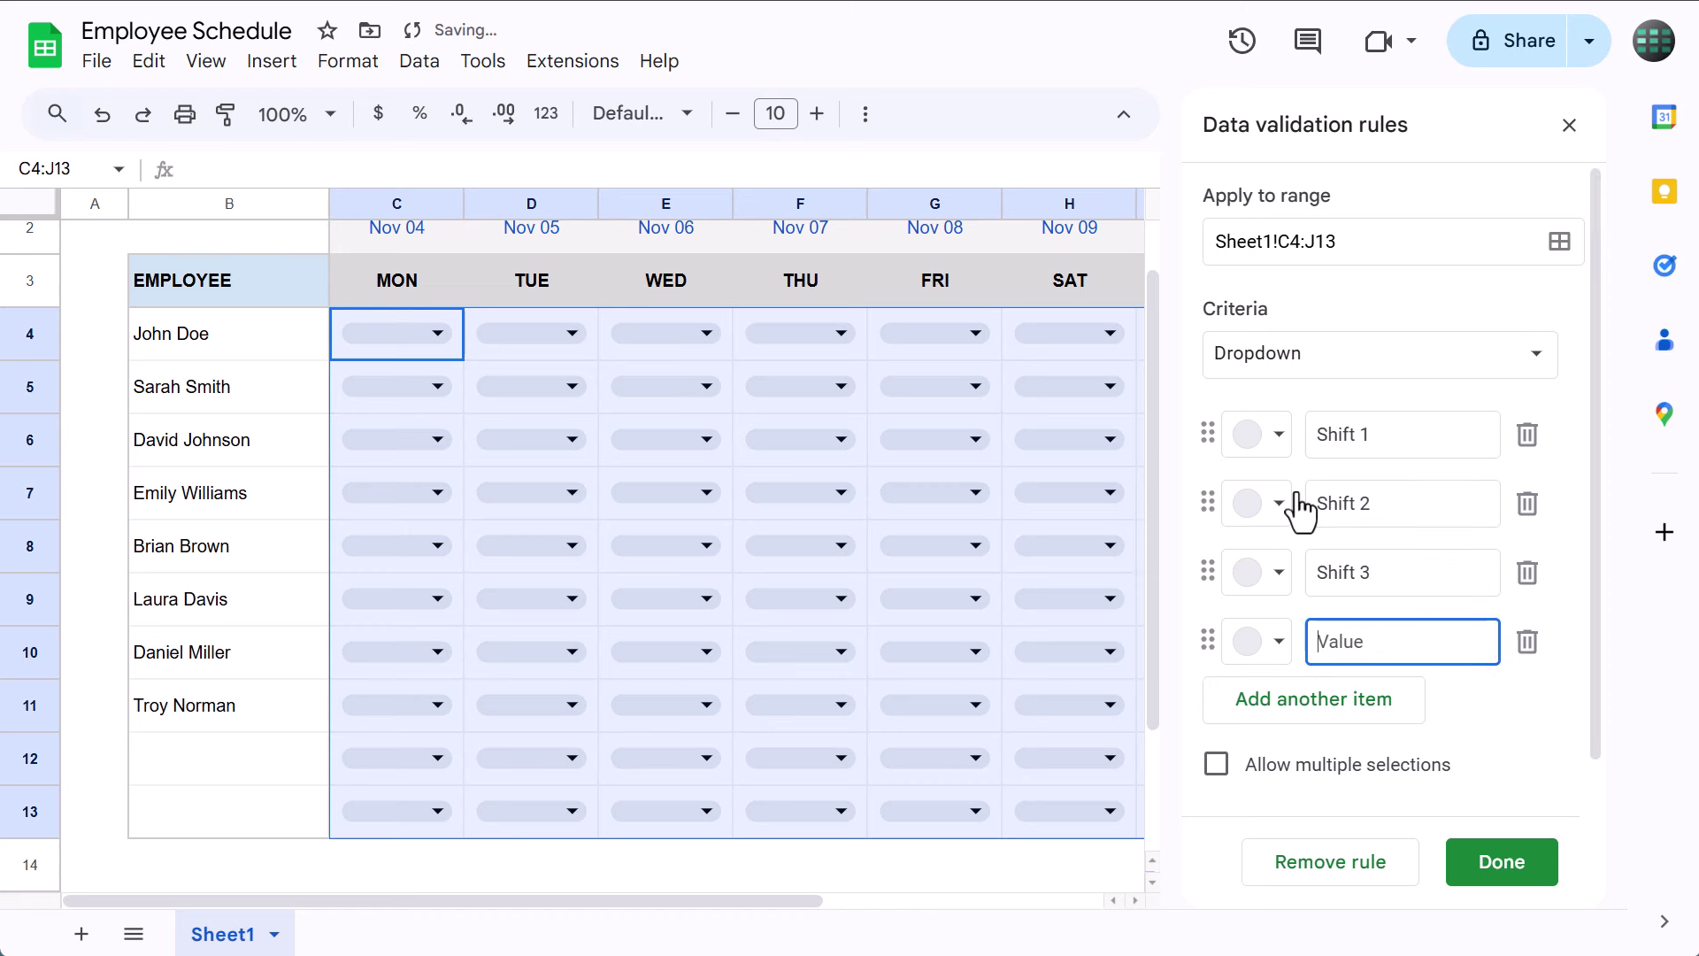
{"action": "type", "text": "Off"}
{"action": "key", "text": "Return"}
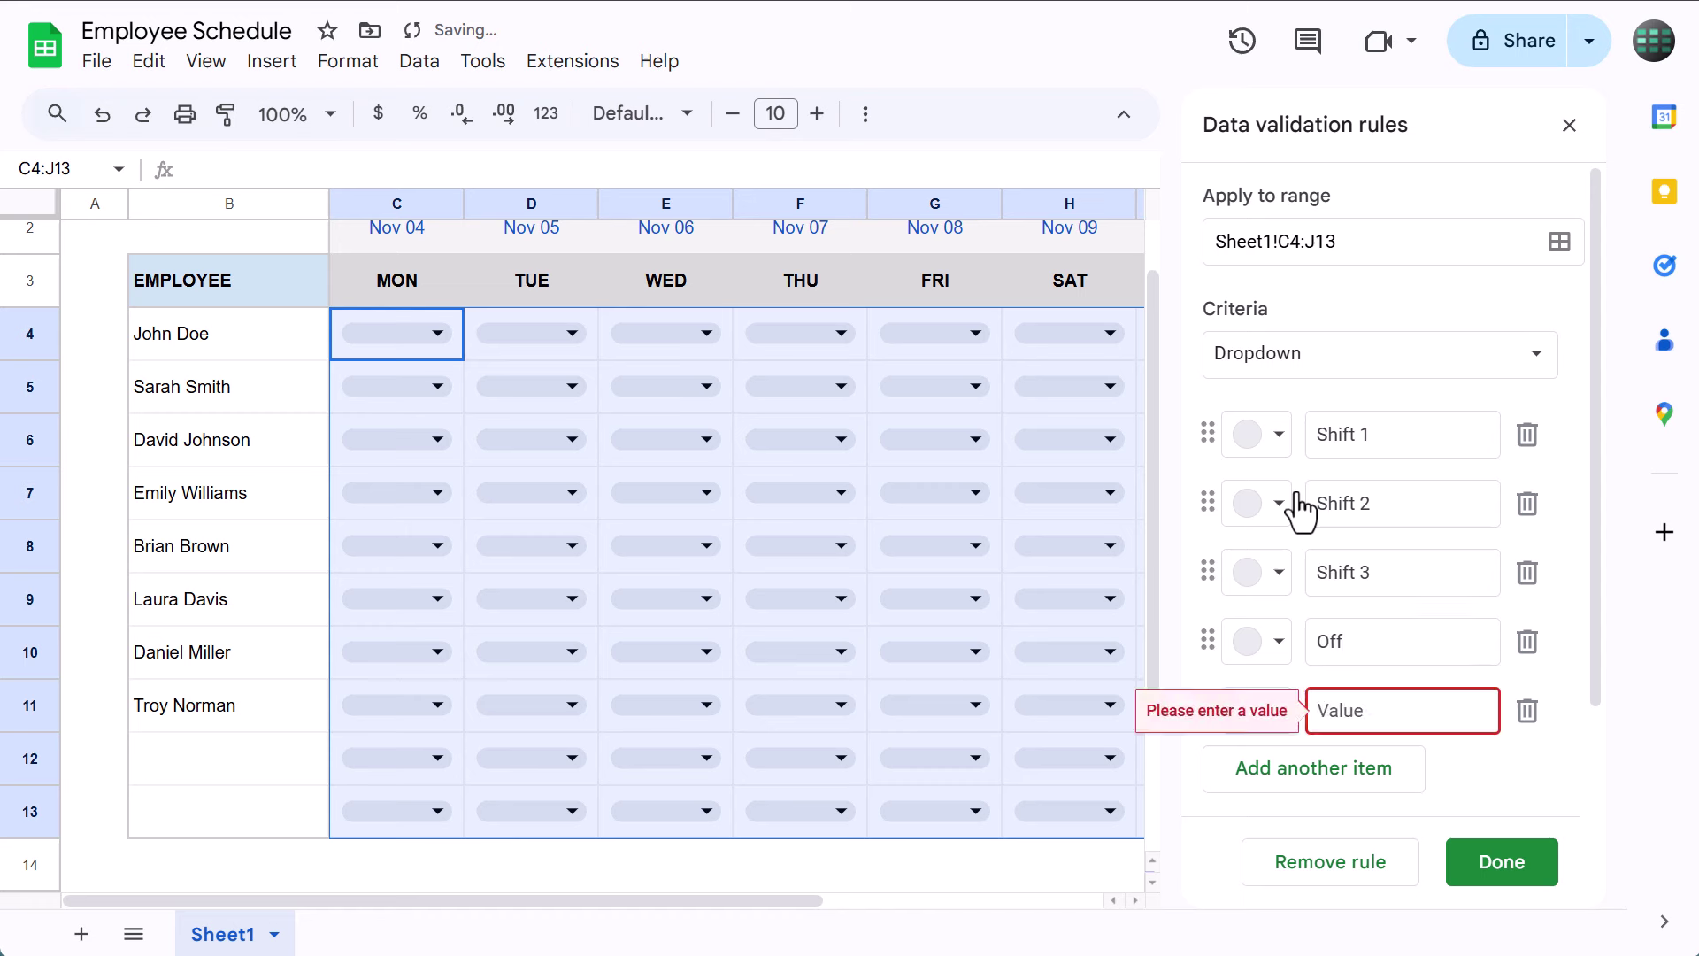
{"action": "type", "text": "Vacation"}
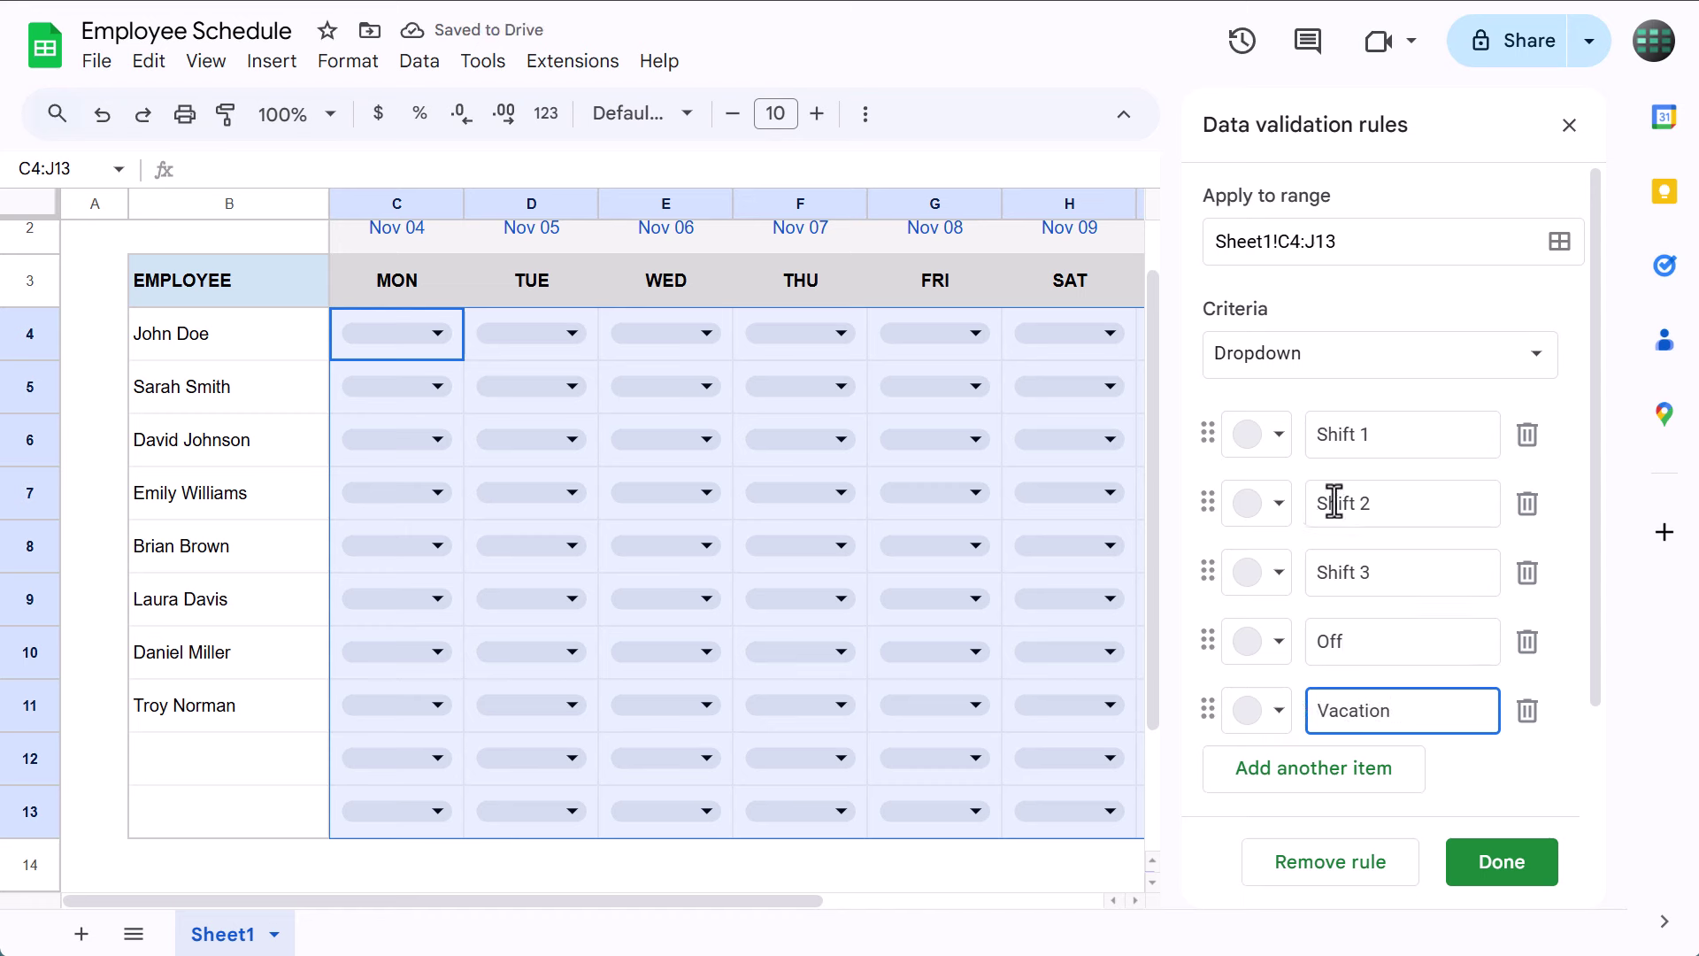
Colour Shift 1 light yellow, Shift 2 light green, Shift 3 lavender and Vacation light blue
{"action": "left_click", "coordinate": [1277, 435]}
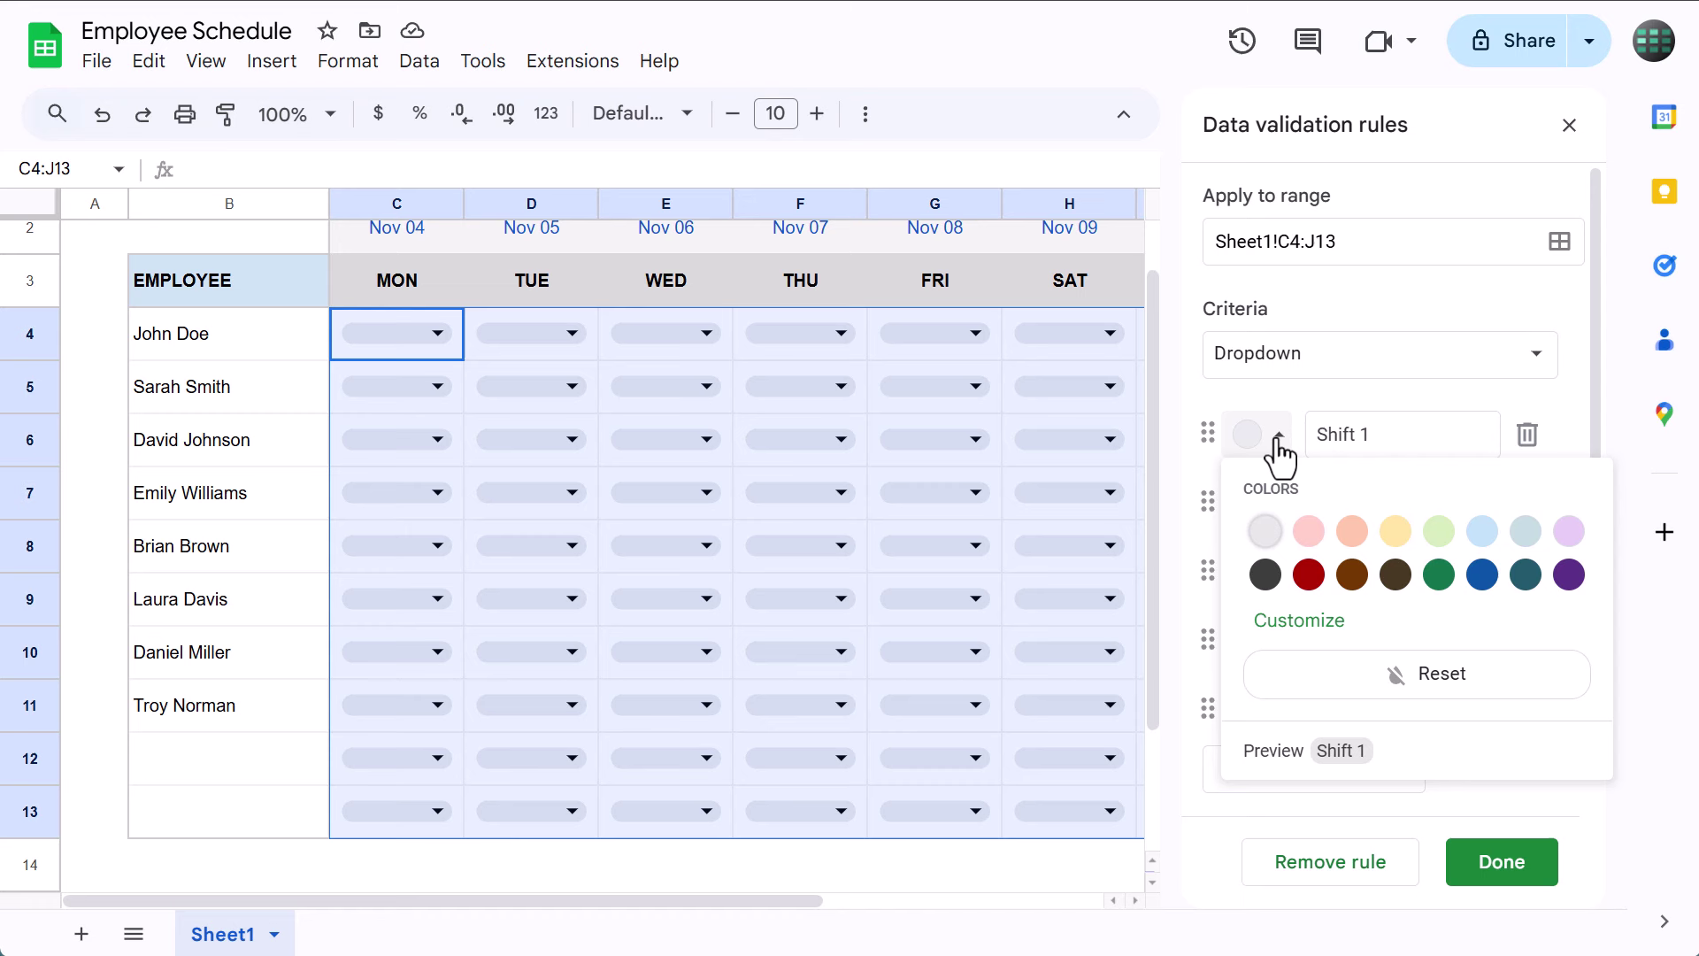
{"action": "left_click", "coordinate": [1394, 534]}
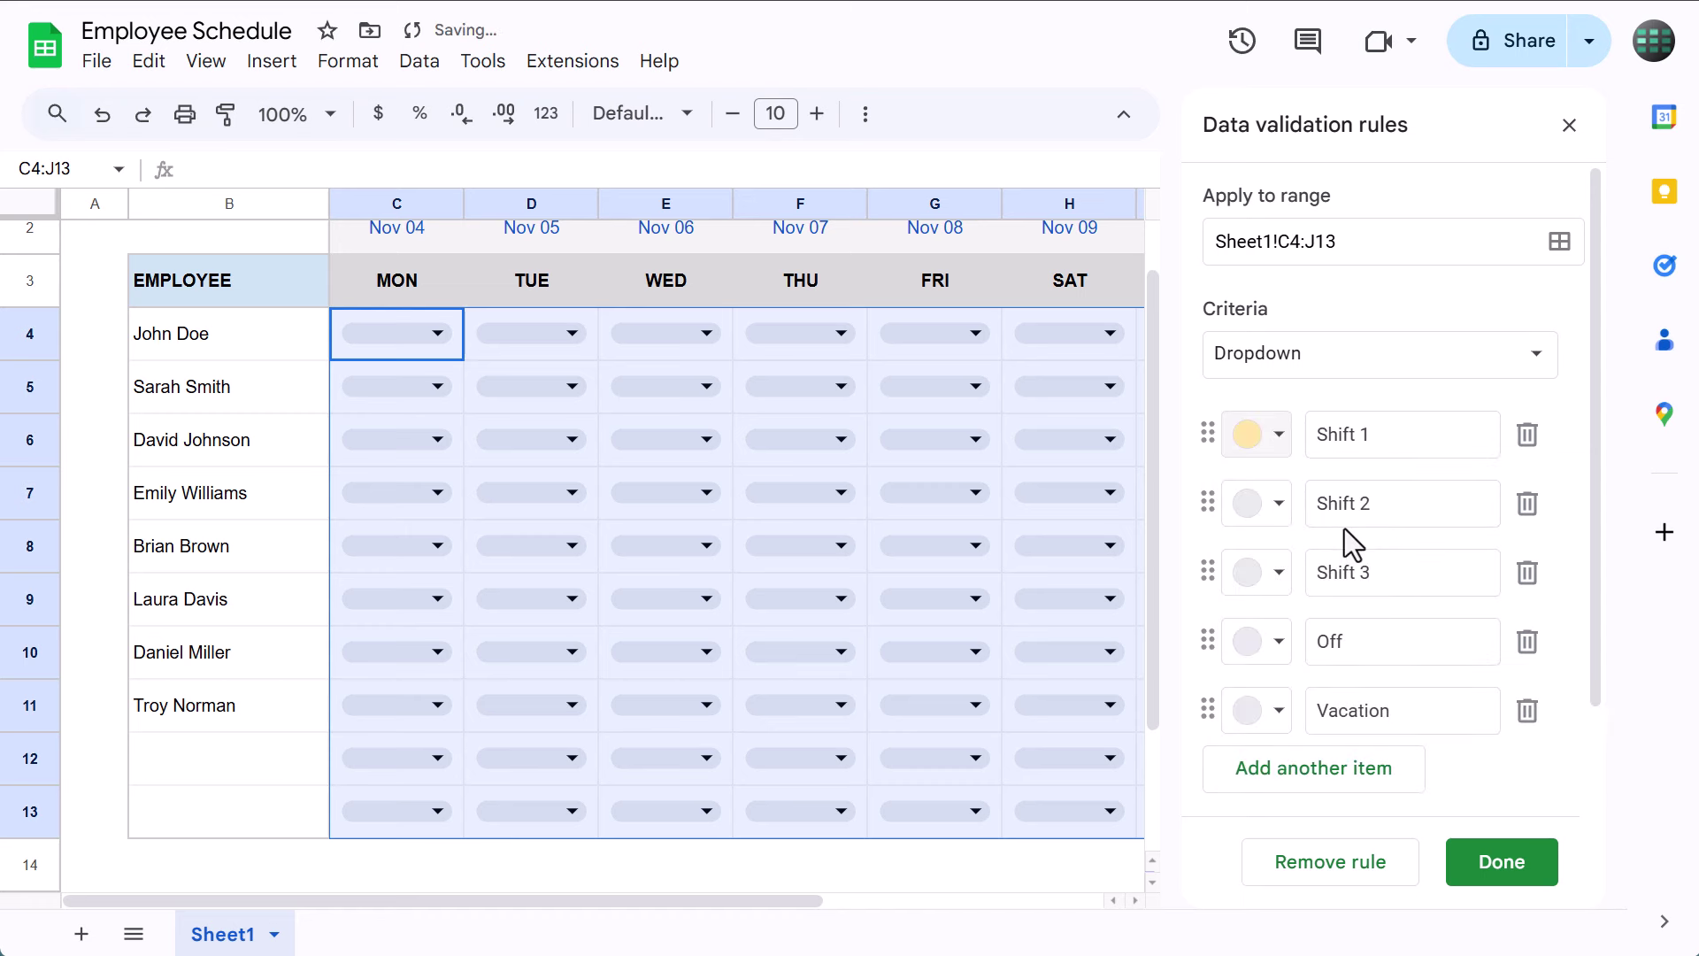
{"action": "left_click", "coordinate": [1274, 506]}
{"action": "left_click", "coordinate": [1435, 603]}
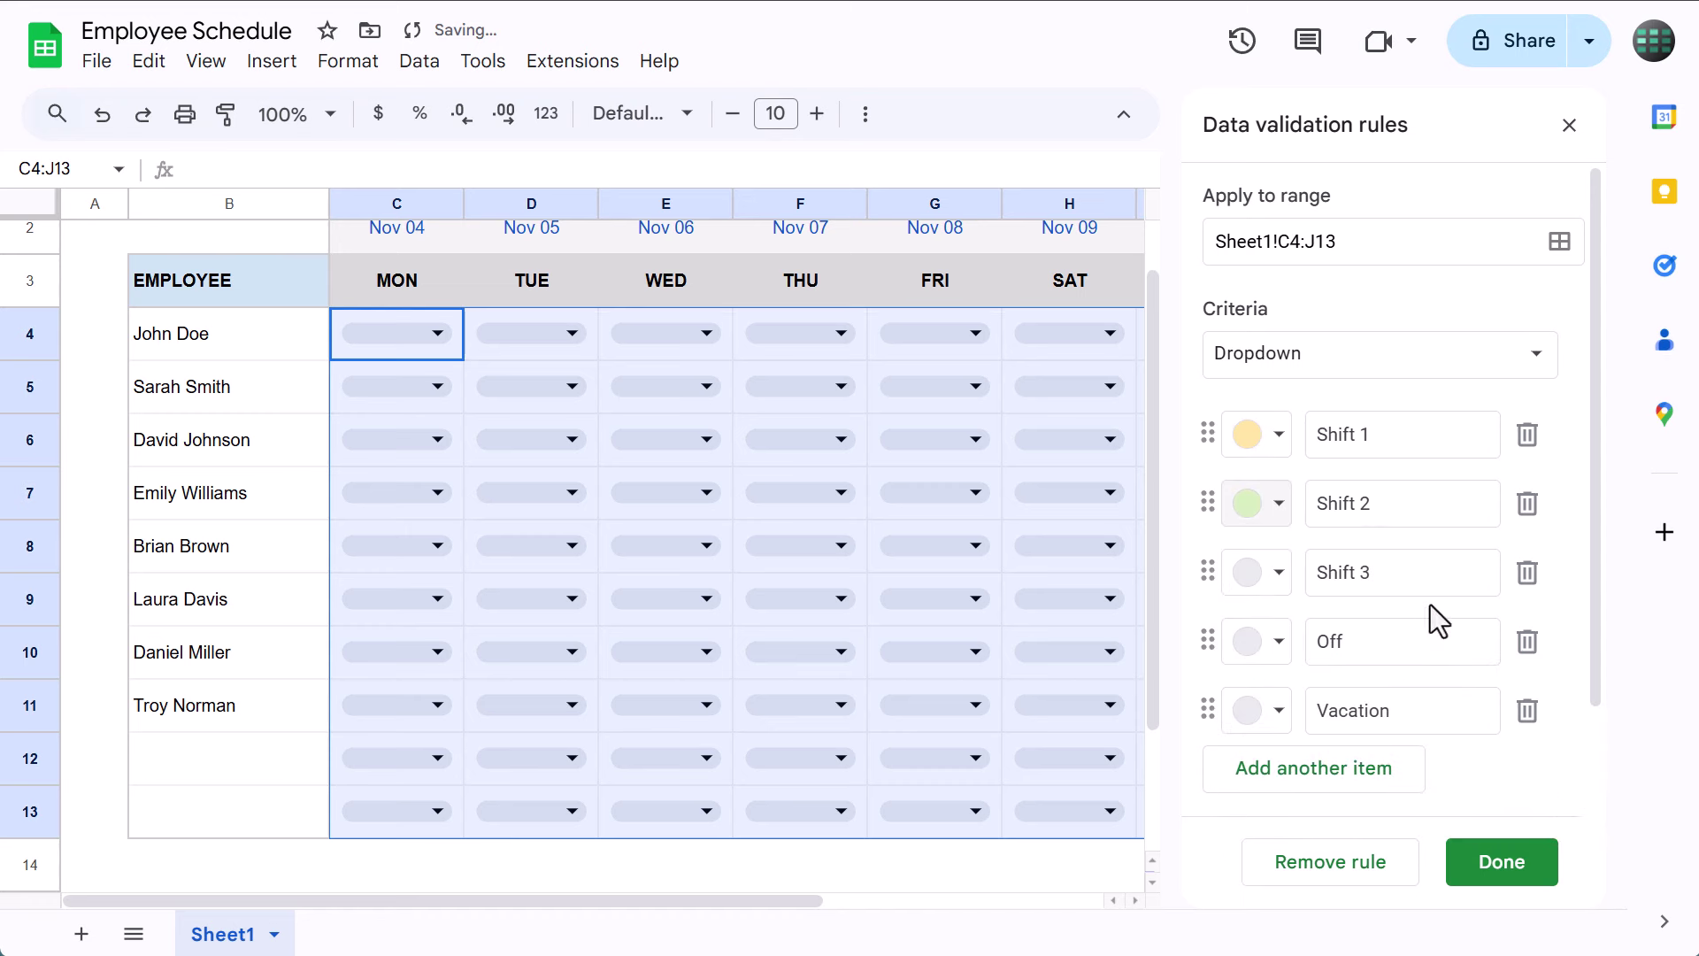
{"action": "left_click", "coordinate": [1265, 575]}
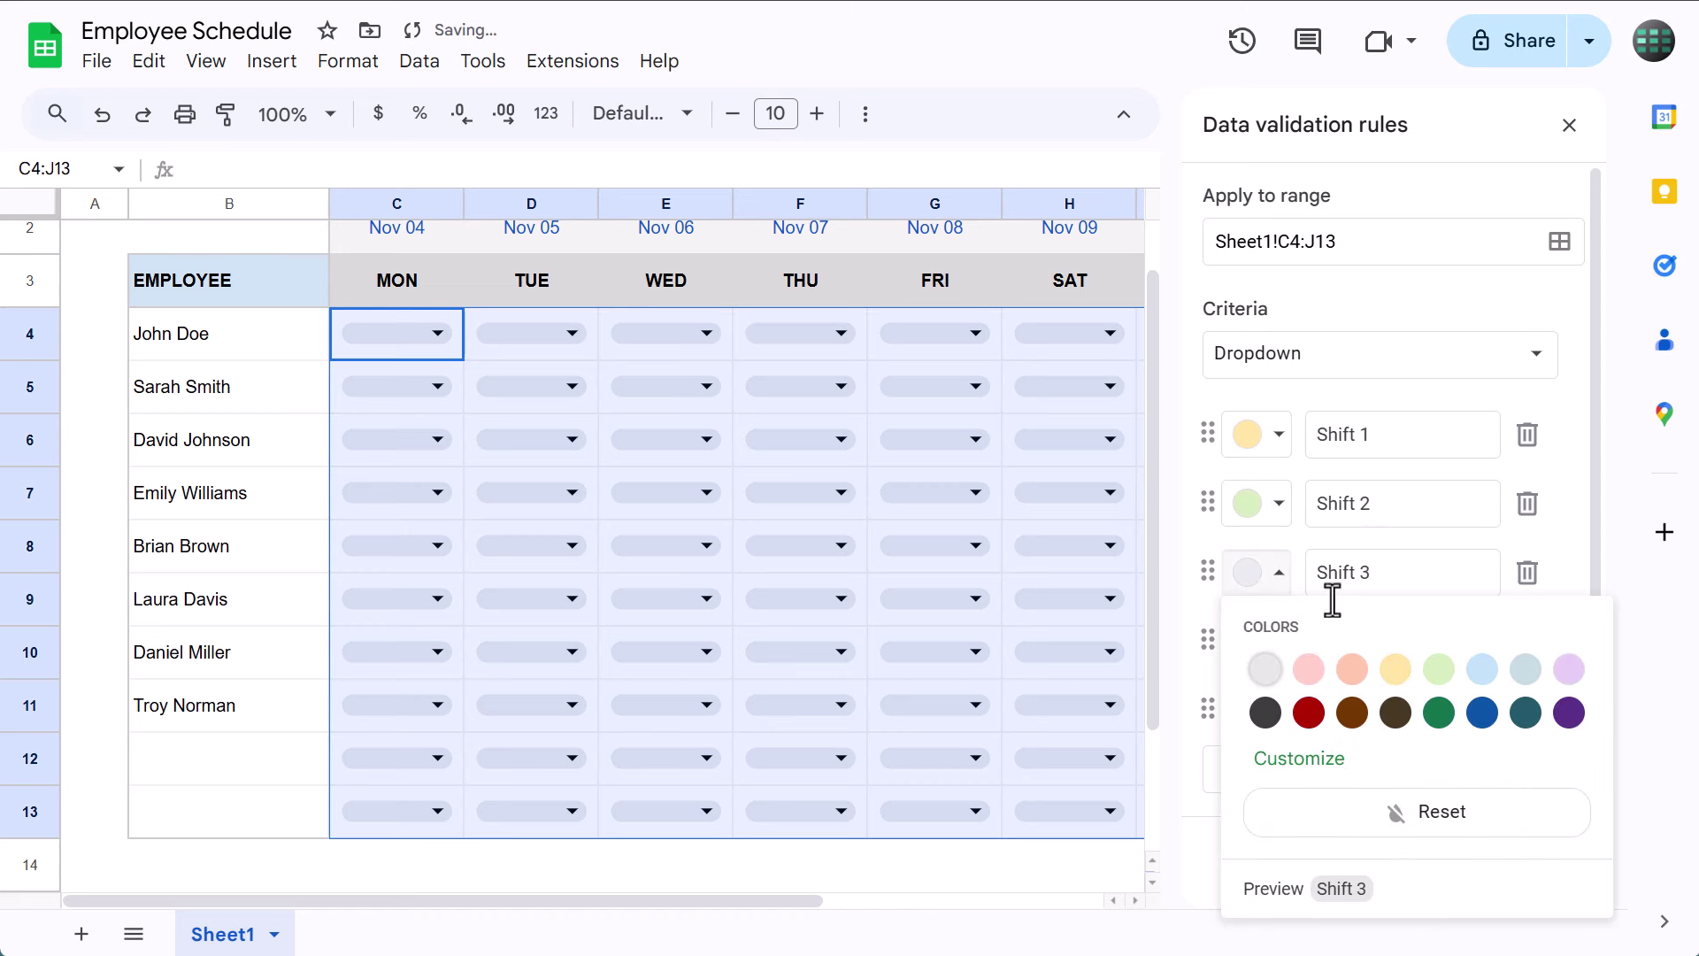
{"action": "left_click", "coordinate": [1567, 670]}
{"action": "left_click", "coordinate": [1262, 713]}
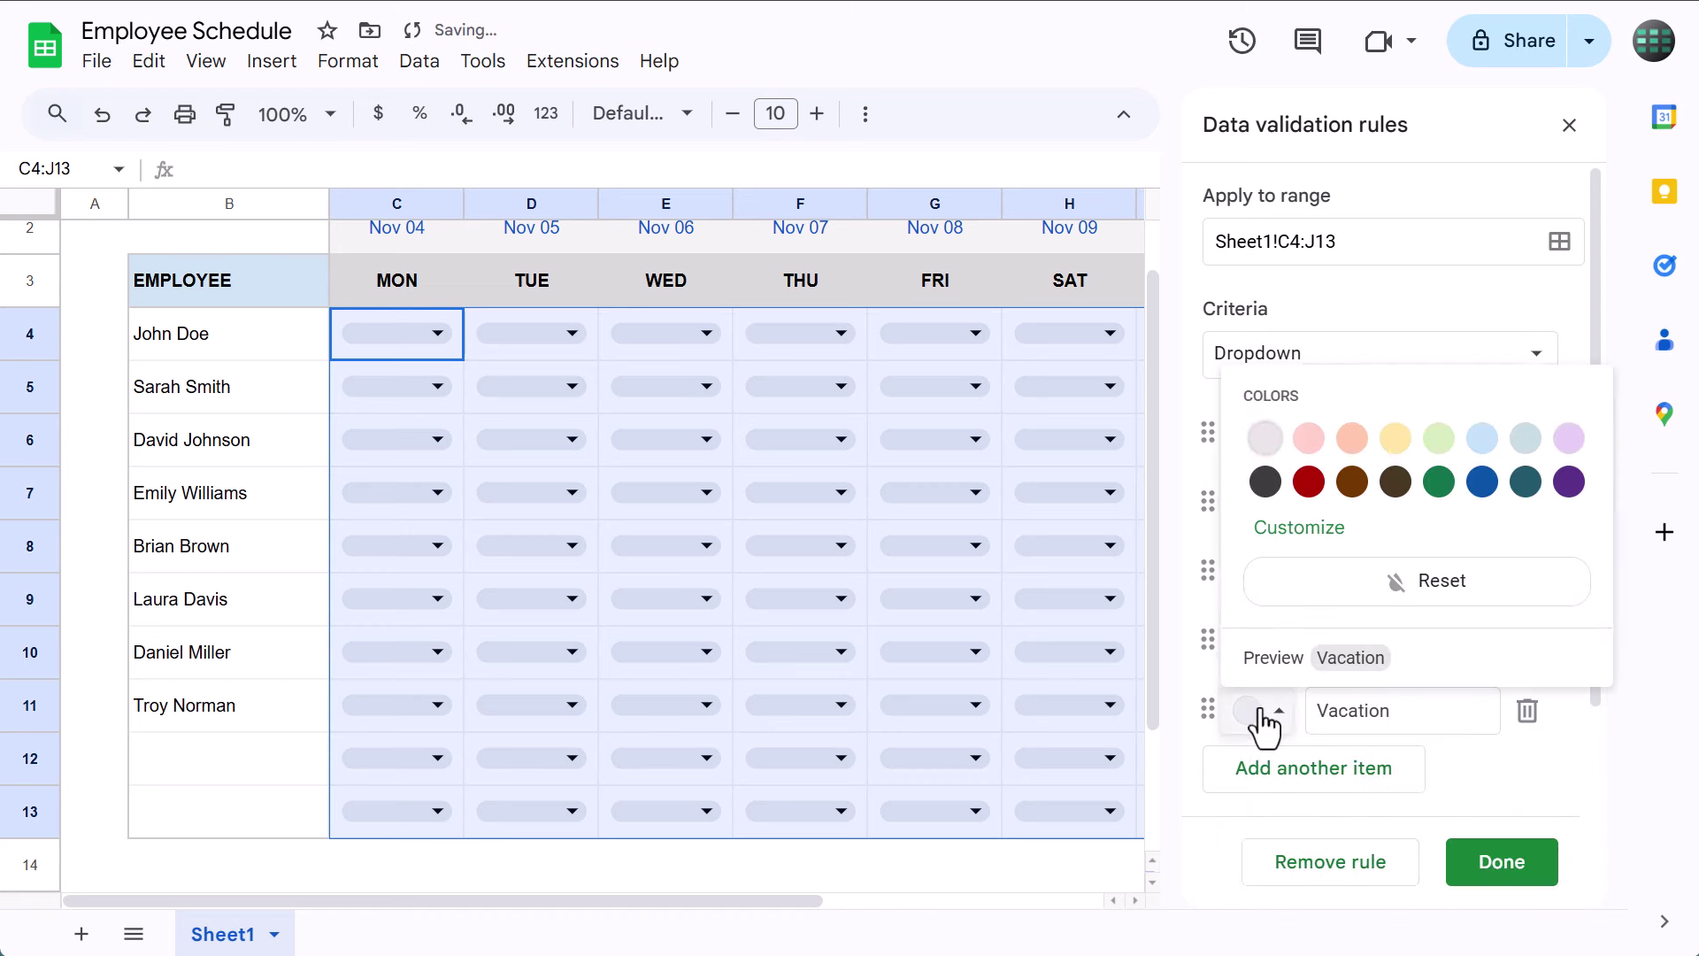
{"action": "left_click", "coordinate": [1481, 437]}
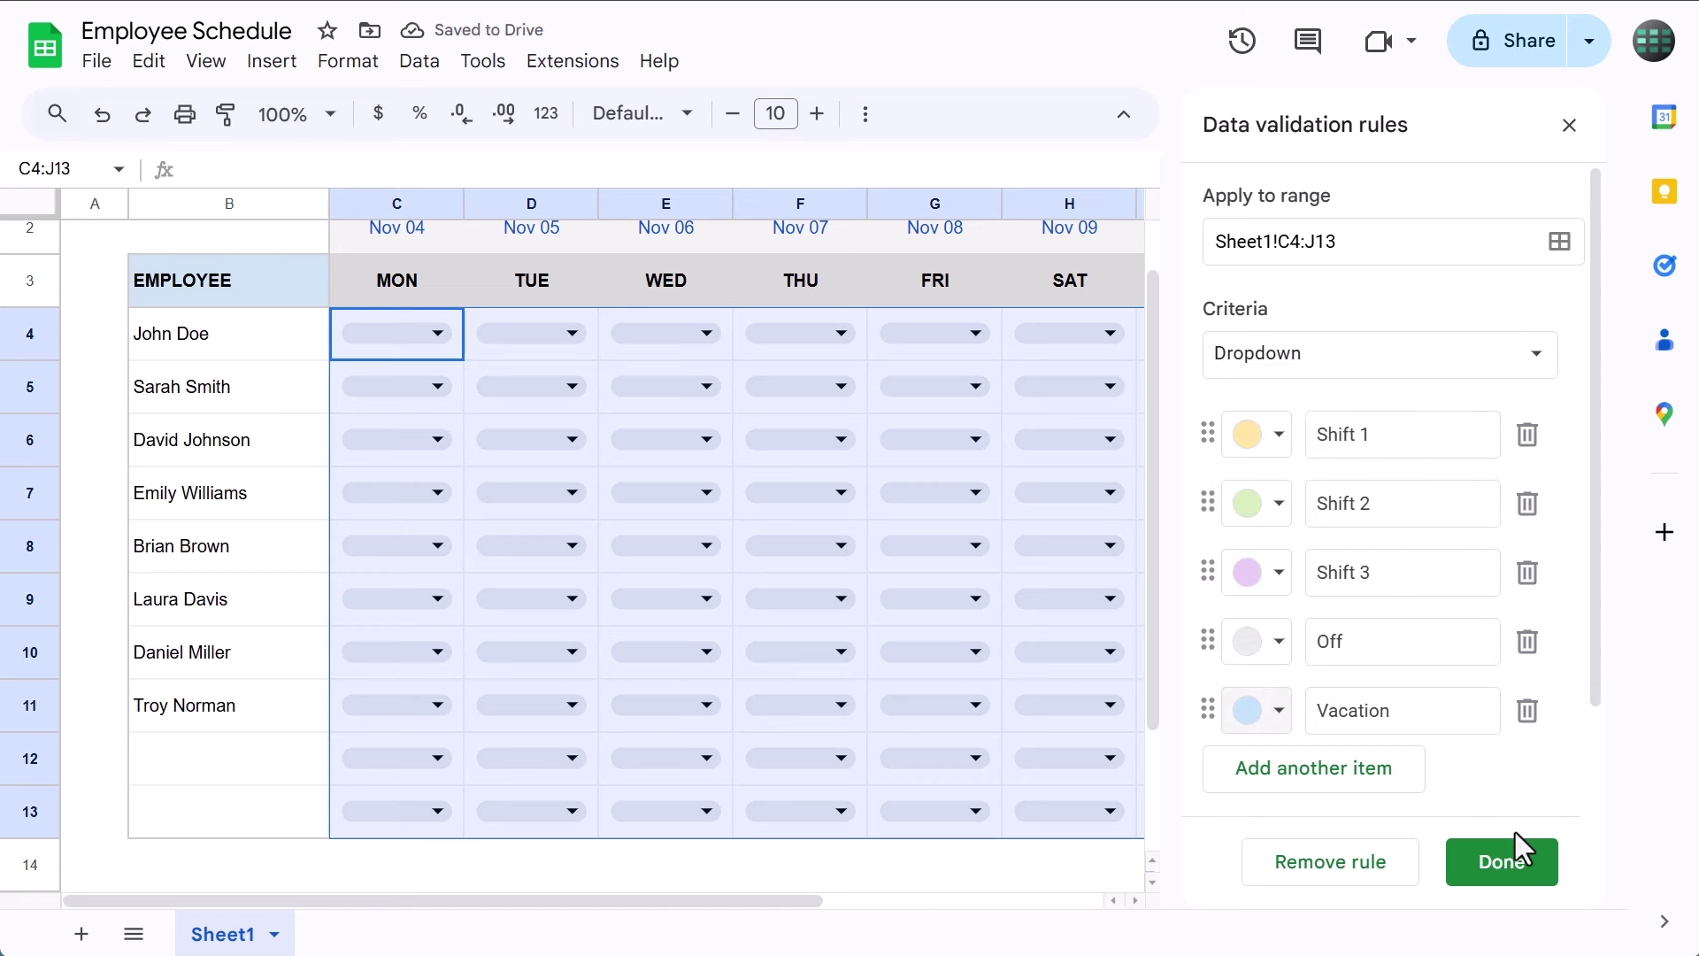
Set the dropdown display style to Plain text under advanced options
{"action": "scroll", "coordinate": [1389, 783], "scroll_direction": "down", "scroll_amount": 2}
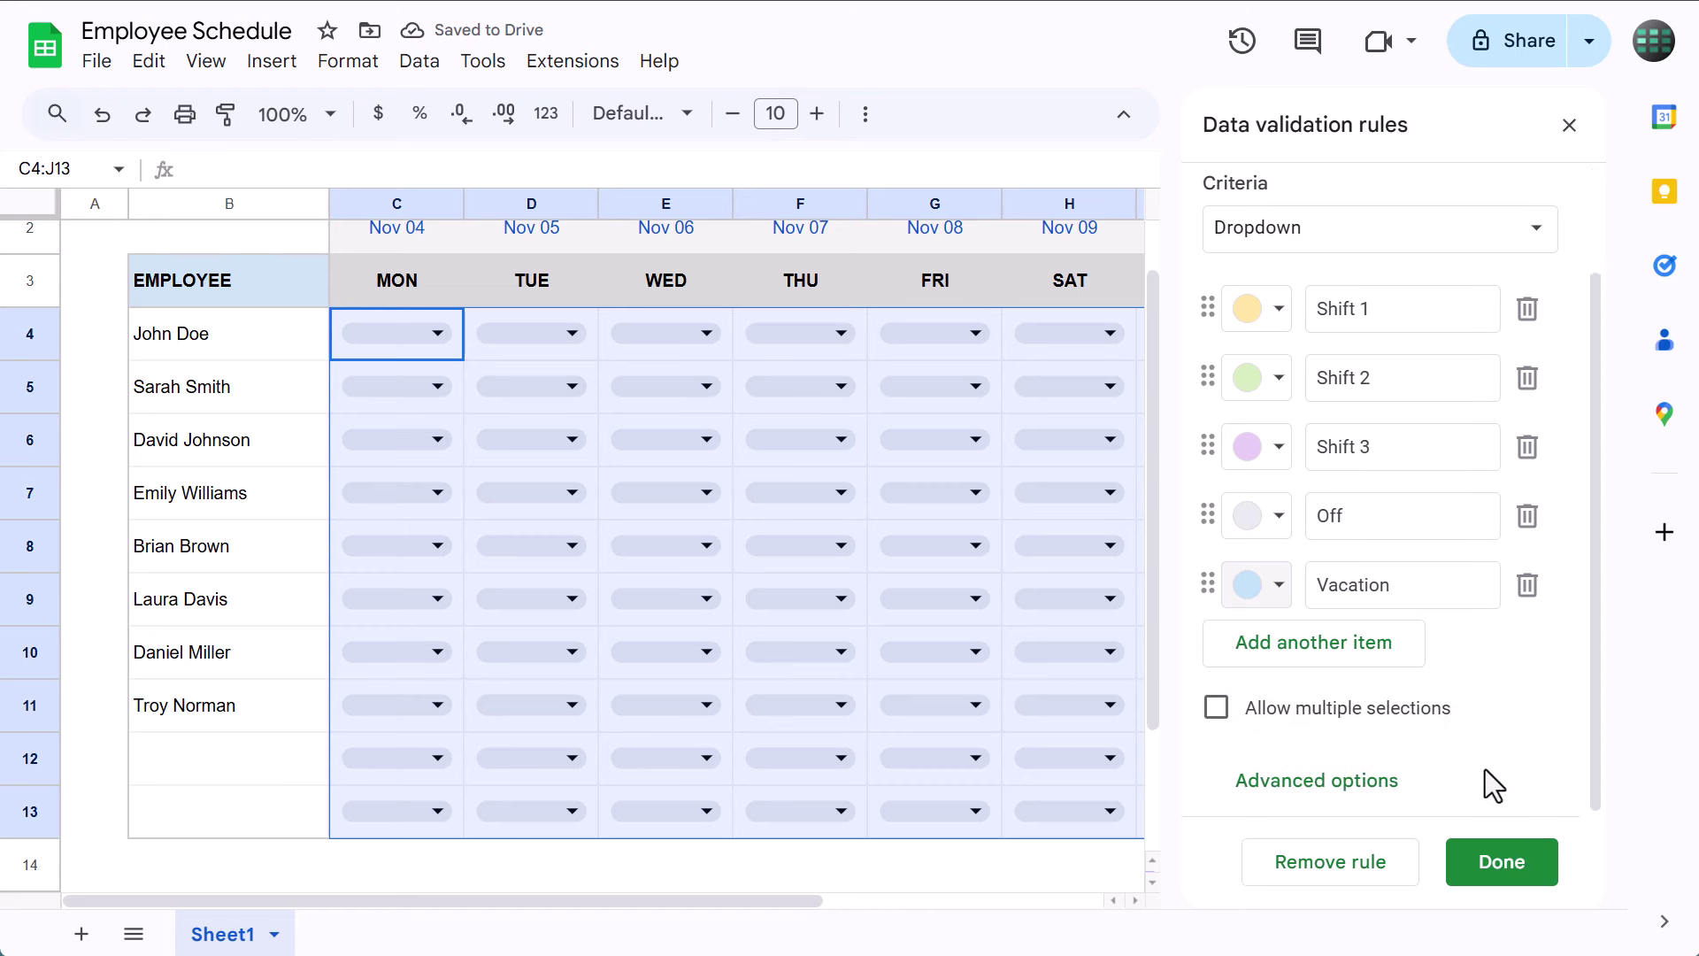
{"action": "left_click", "coordinate": [1398, 791]}
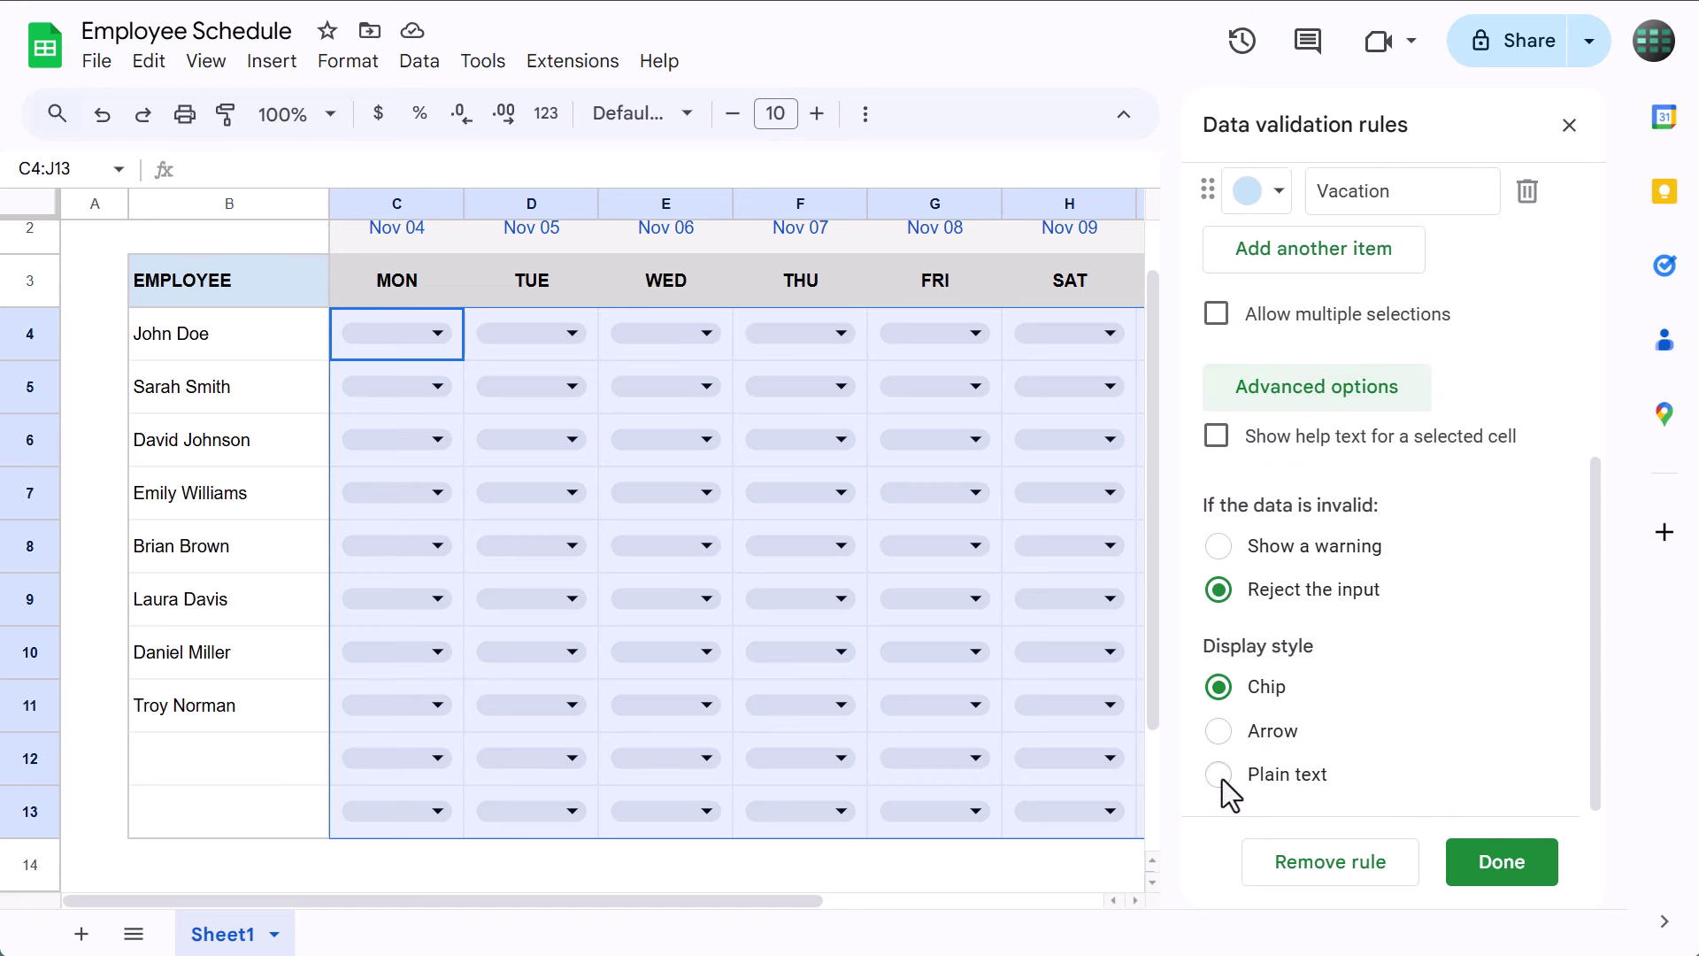
{"action": "left_click", "coordinate": [1219, 775]}
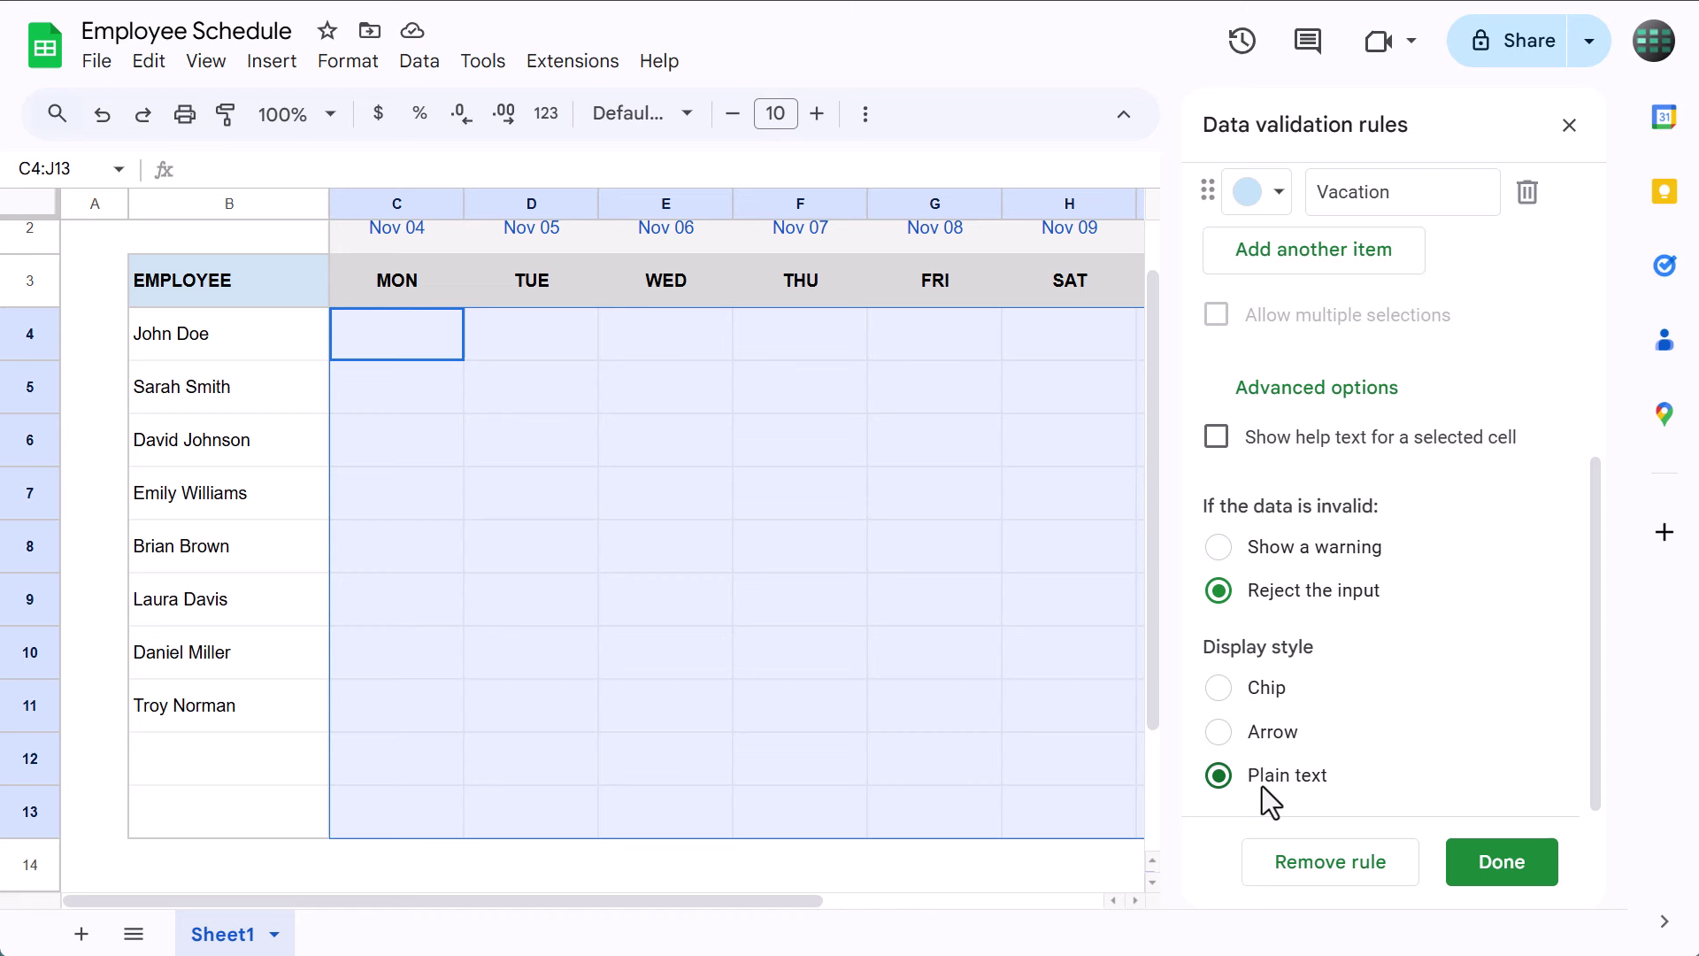
Save the shift dropdown rule and close the data validation panel
{"action": "left_click", "coordinate": [1502, 872]}
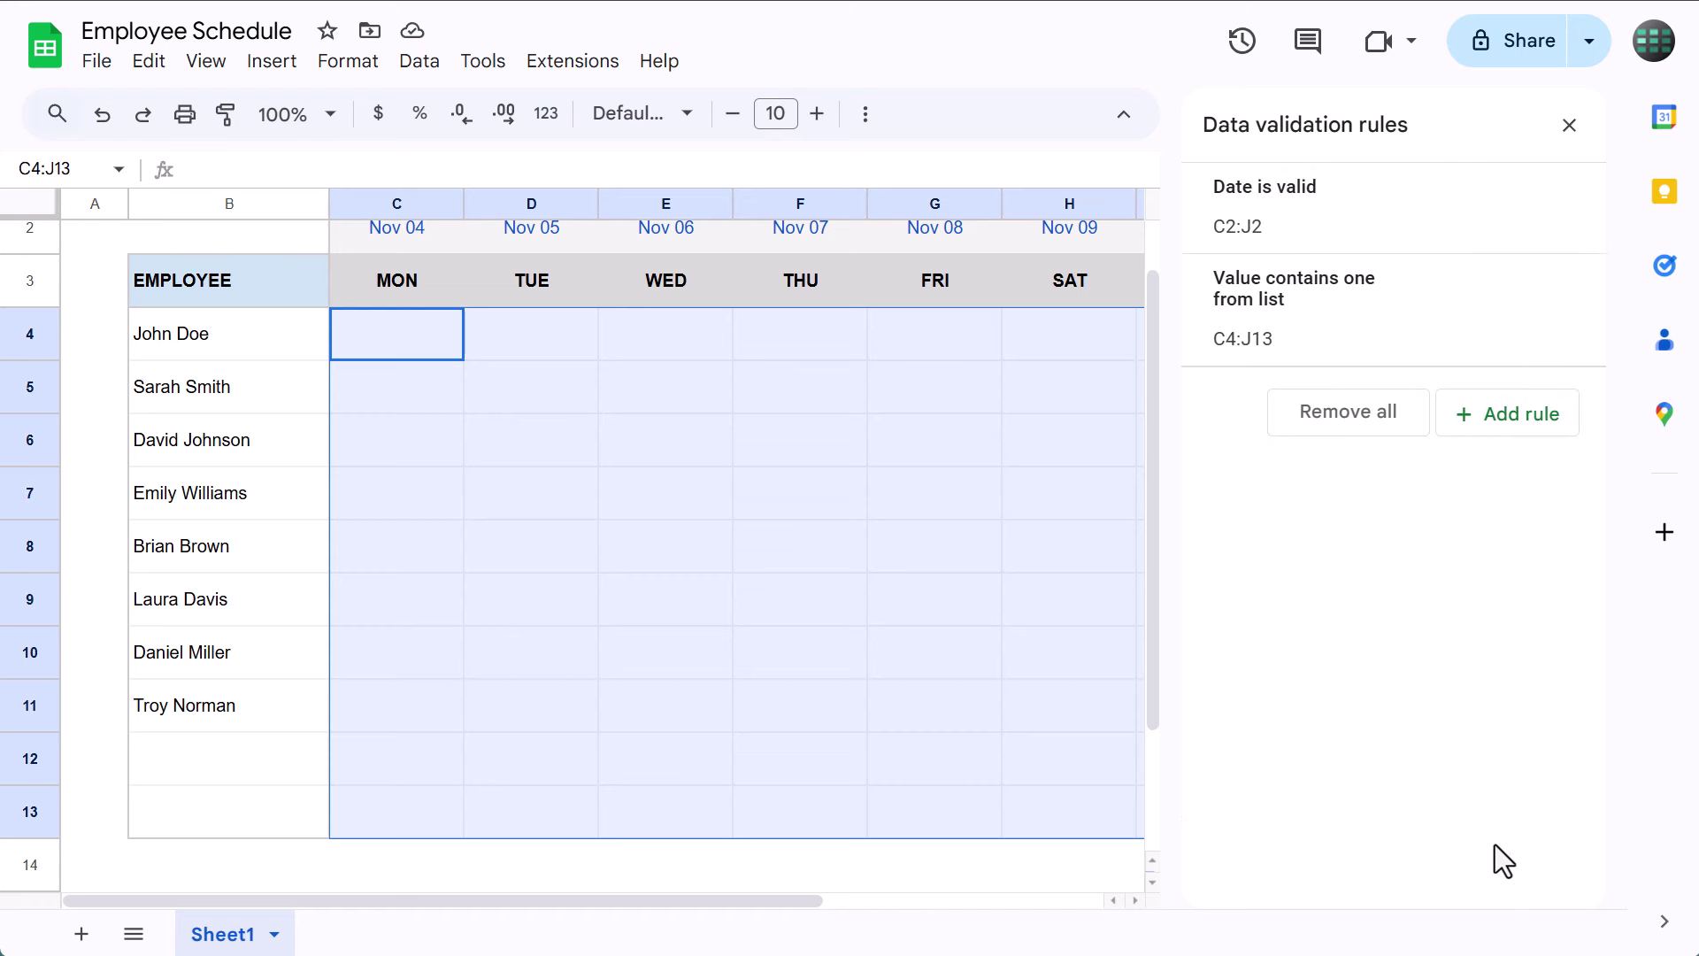
{"action": "left_click", "coordinate": [1569, 125]}
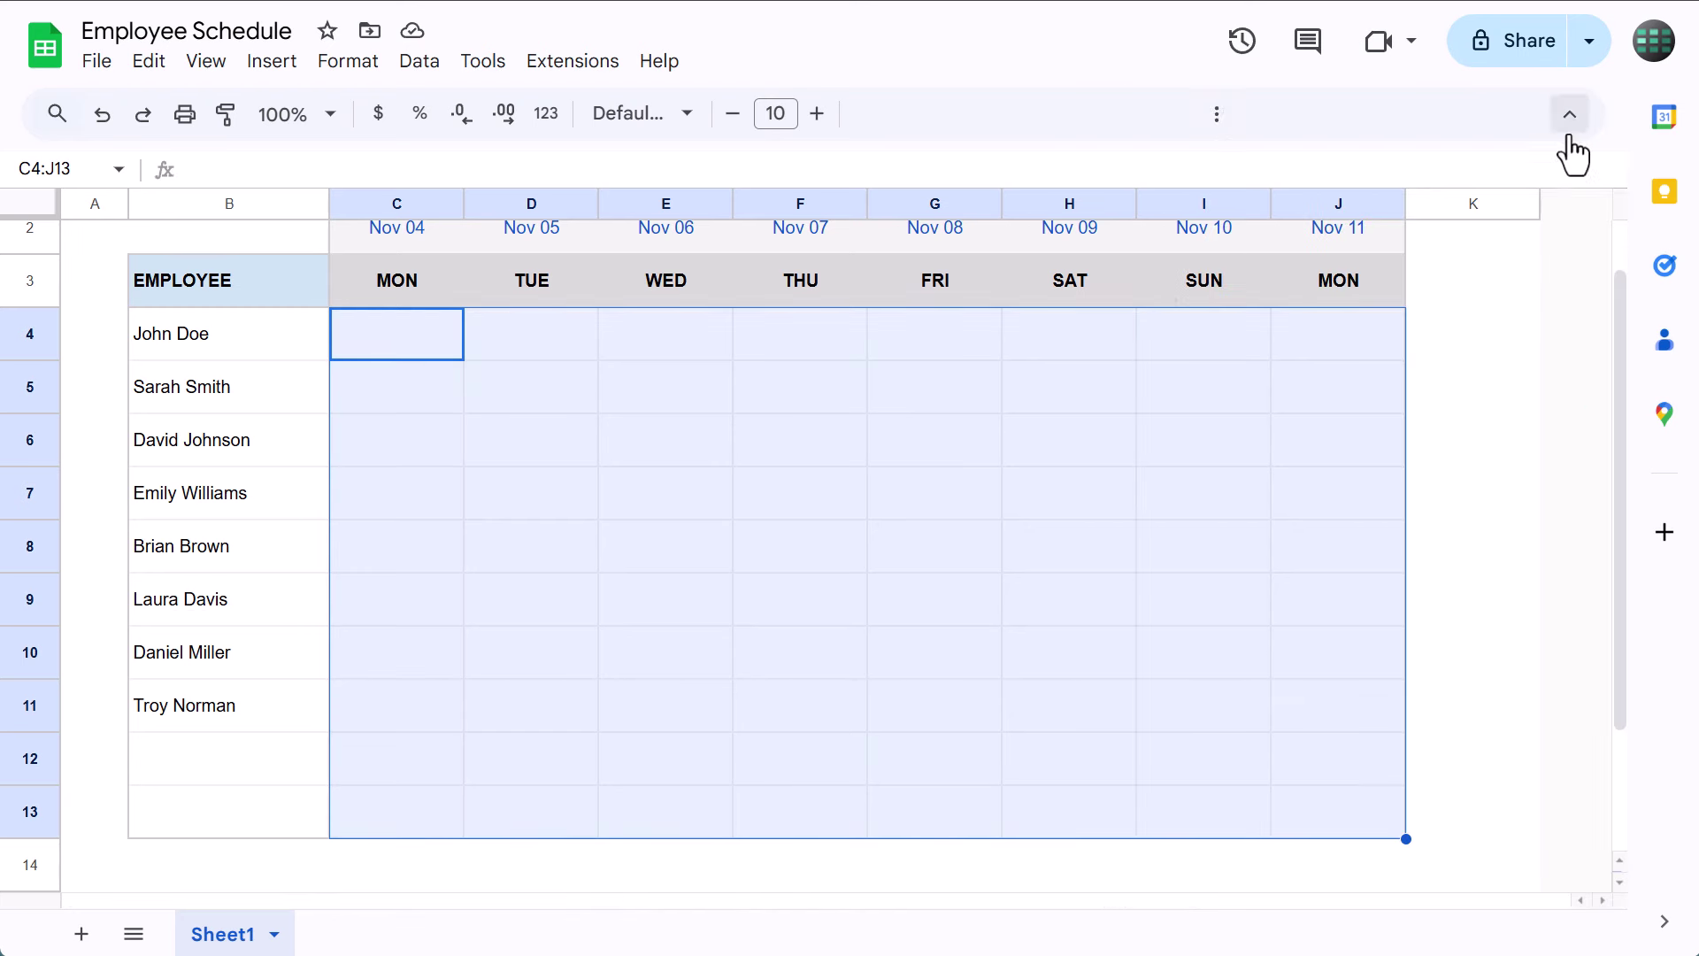
{"action": "left_click", "coordinate": [875, 492]}
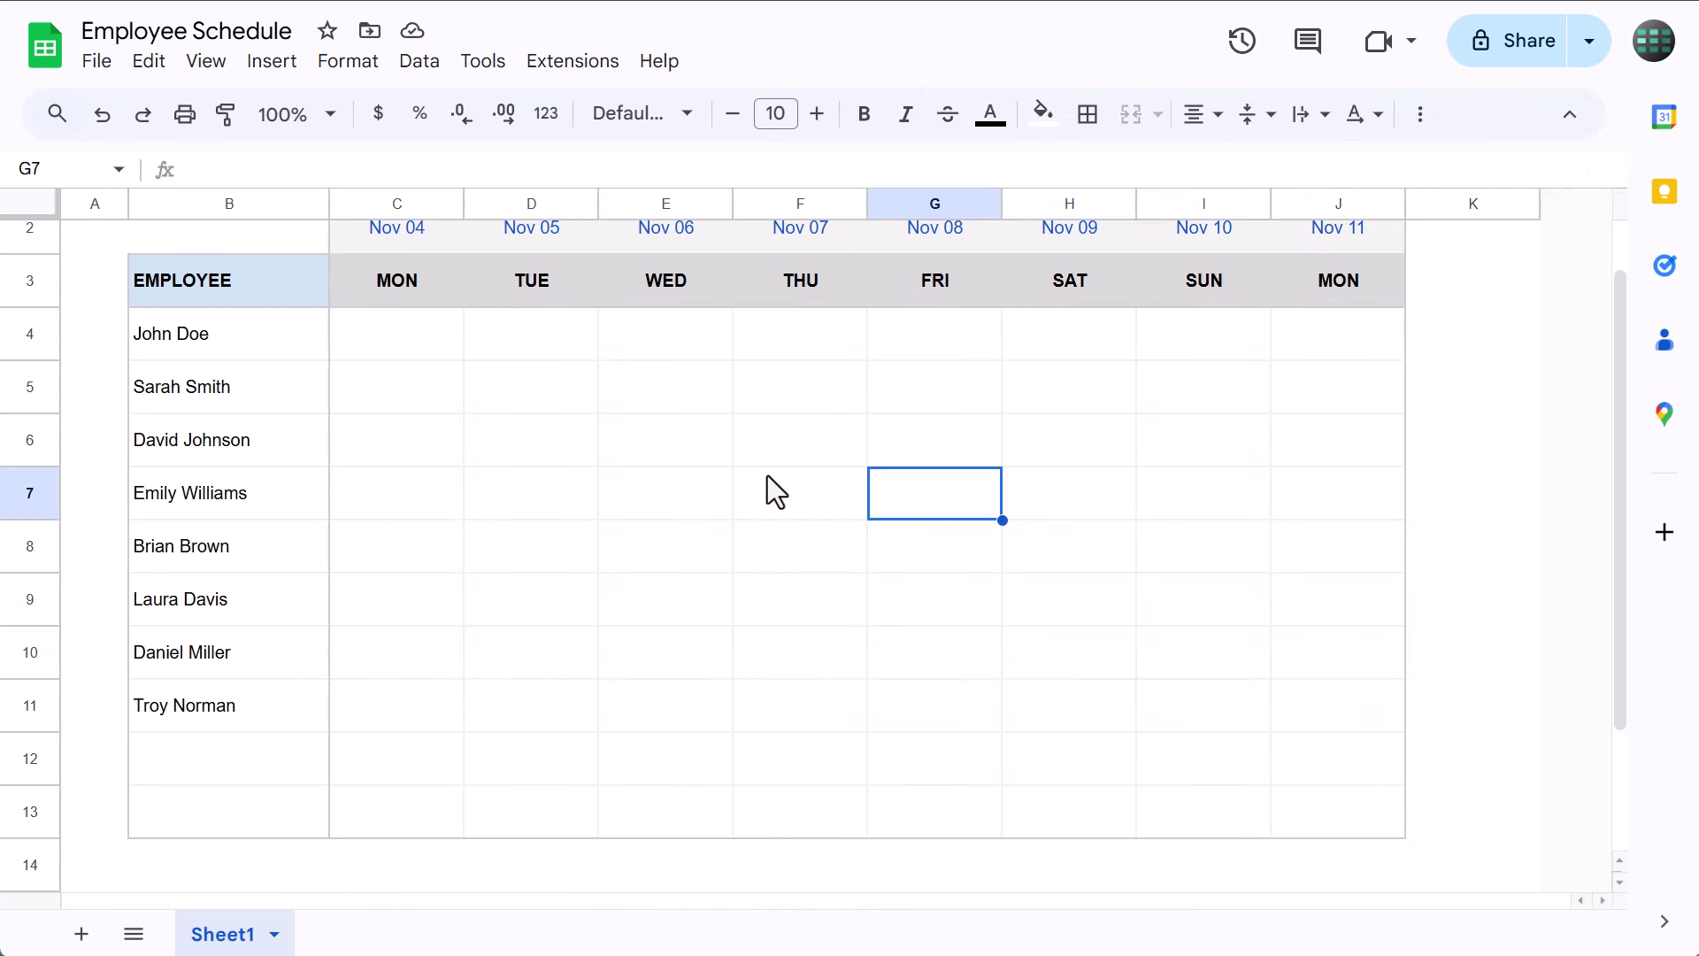
Set C4 to Shift 1, and C5 and C6 to Off
{"action": "left_click", "coordinate": [424, 337]}
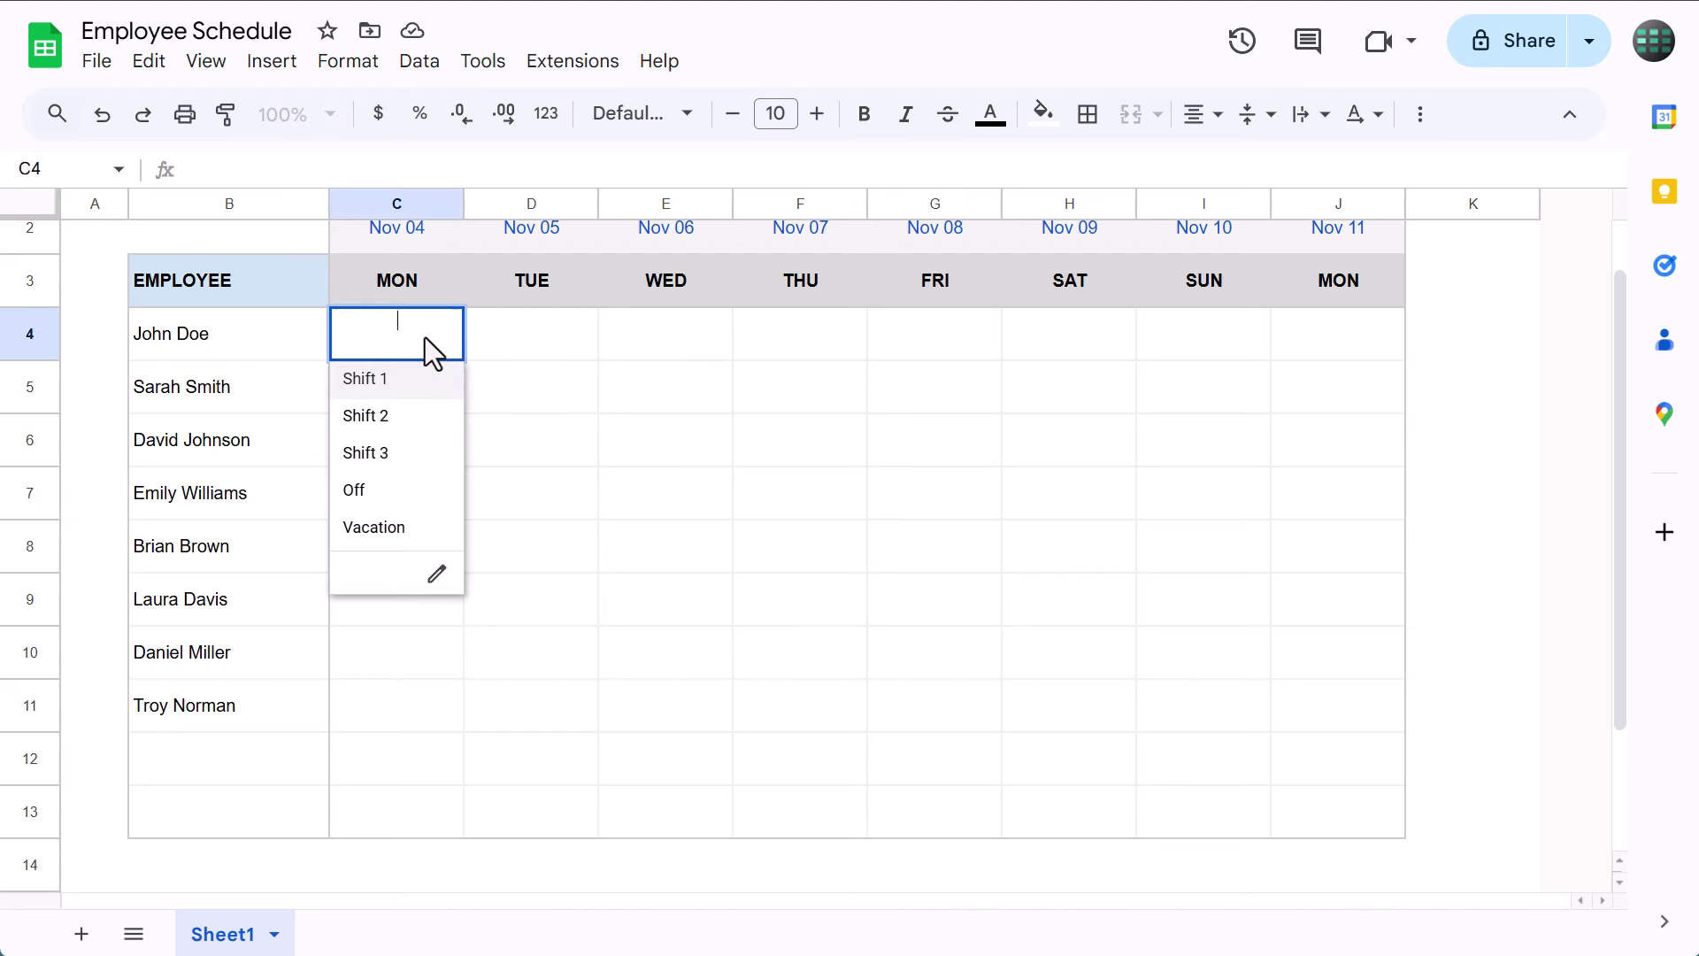
{"action": "left_click", "coordinate": [404, 383]}
{"action": "left_click", "coordinate": [407, 395]}
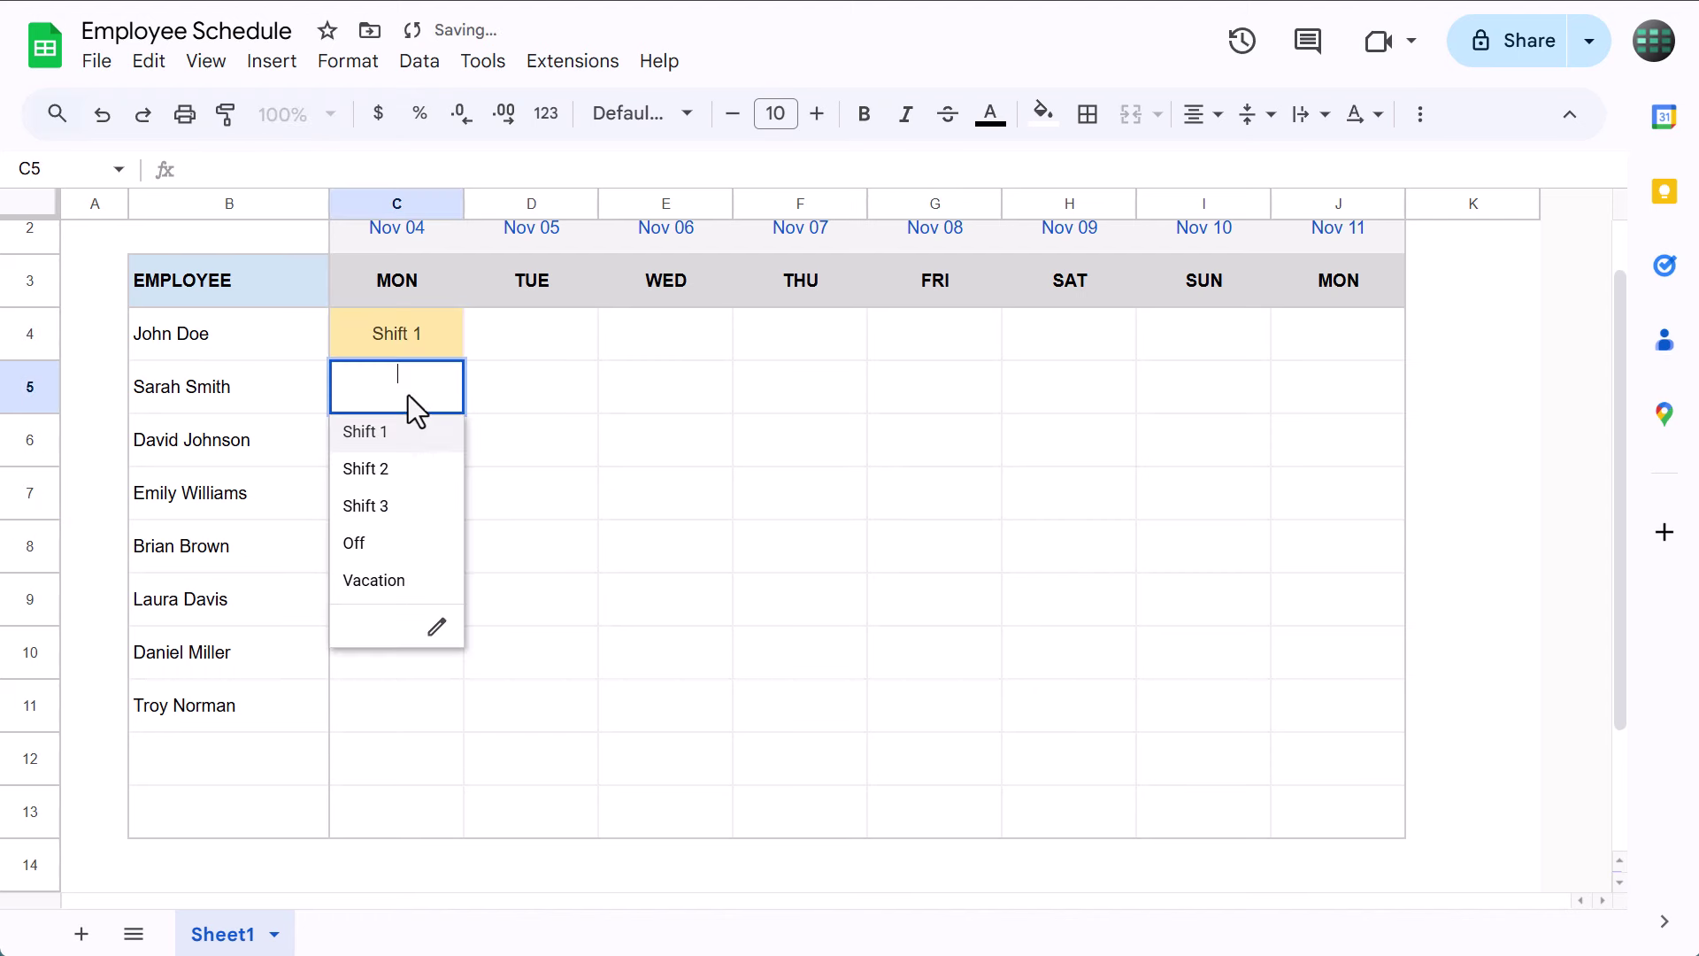
{"action": "left_click", "coordinate": [405, 542]}
{"action": "left_click", "coordinate": [417, 435]}
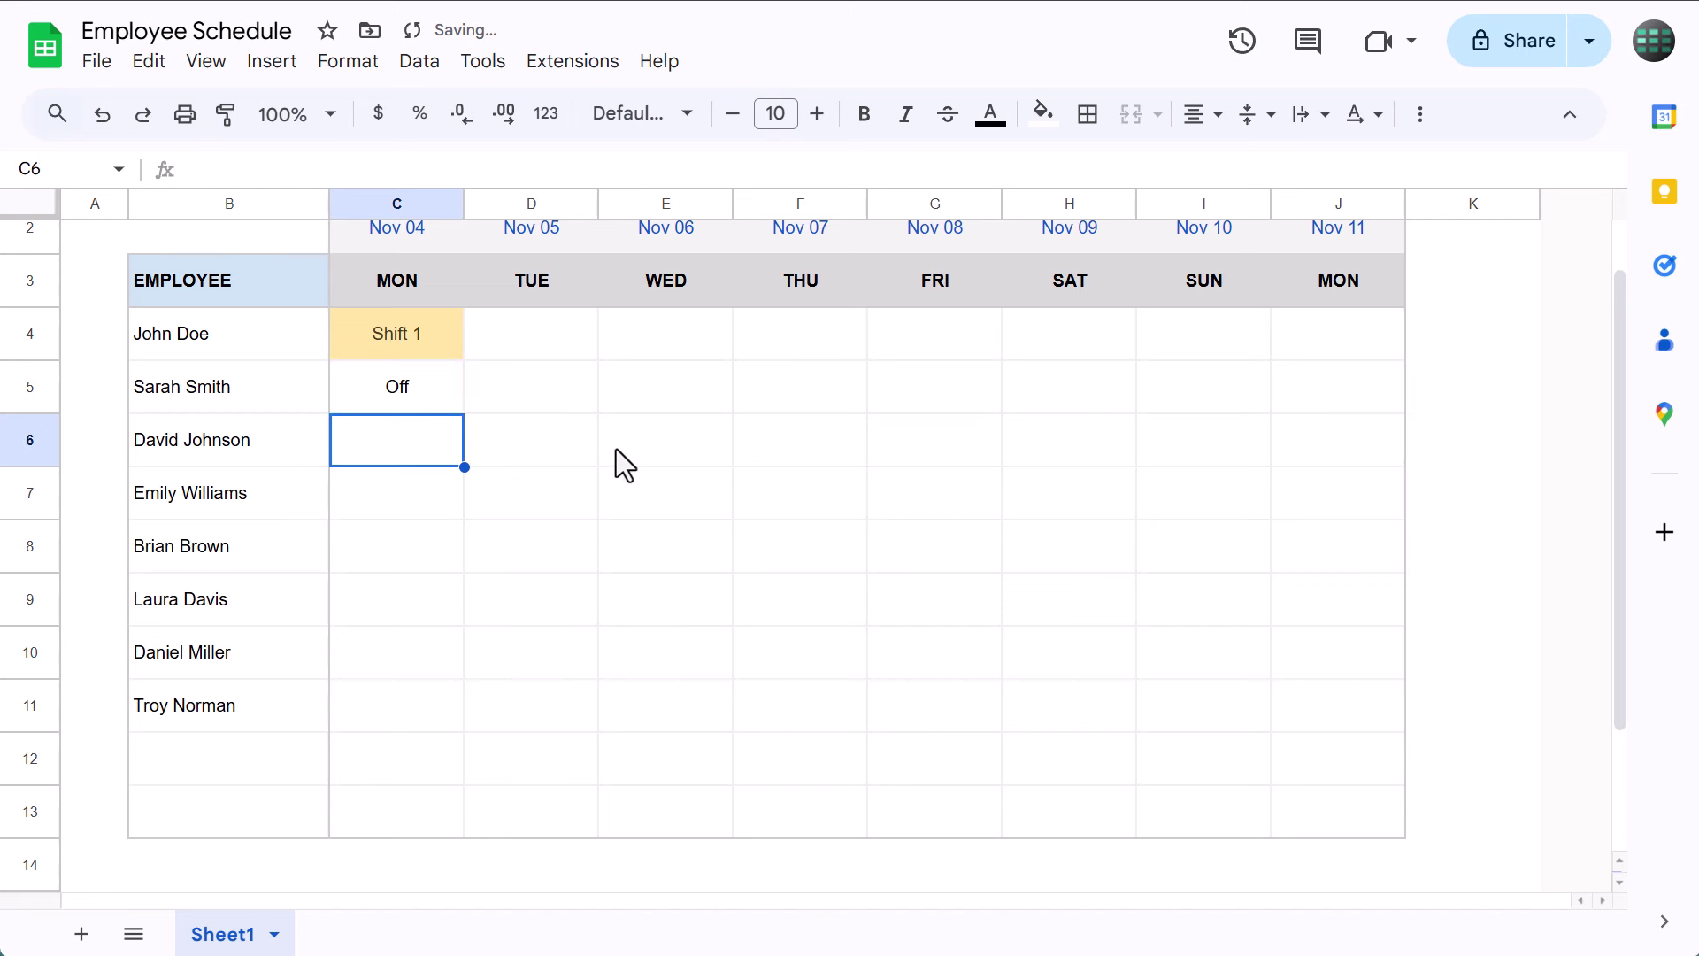
{"action": "type", "text": "o"}
{"action": "key", "text": "Return"}
Fill C7:C11 with Shift 2, Shift 3, Off, Off and Vacation
{"action": "type", "text": "2"}
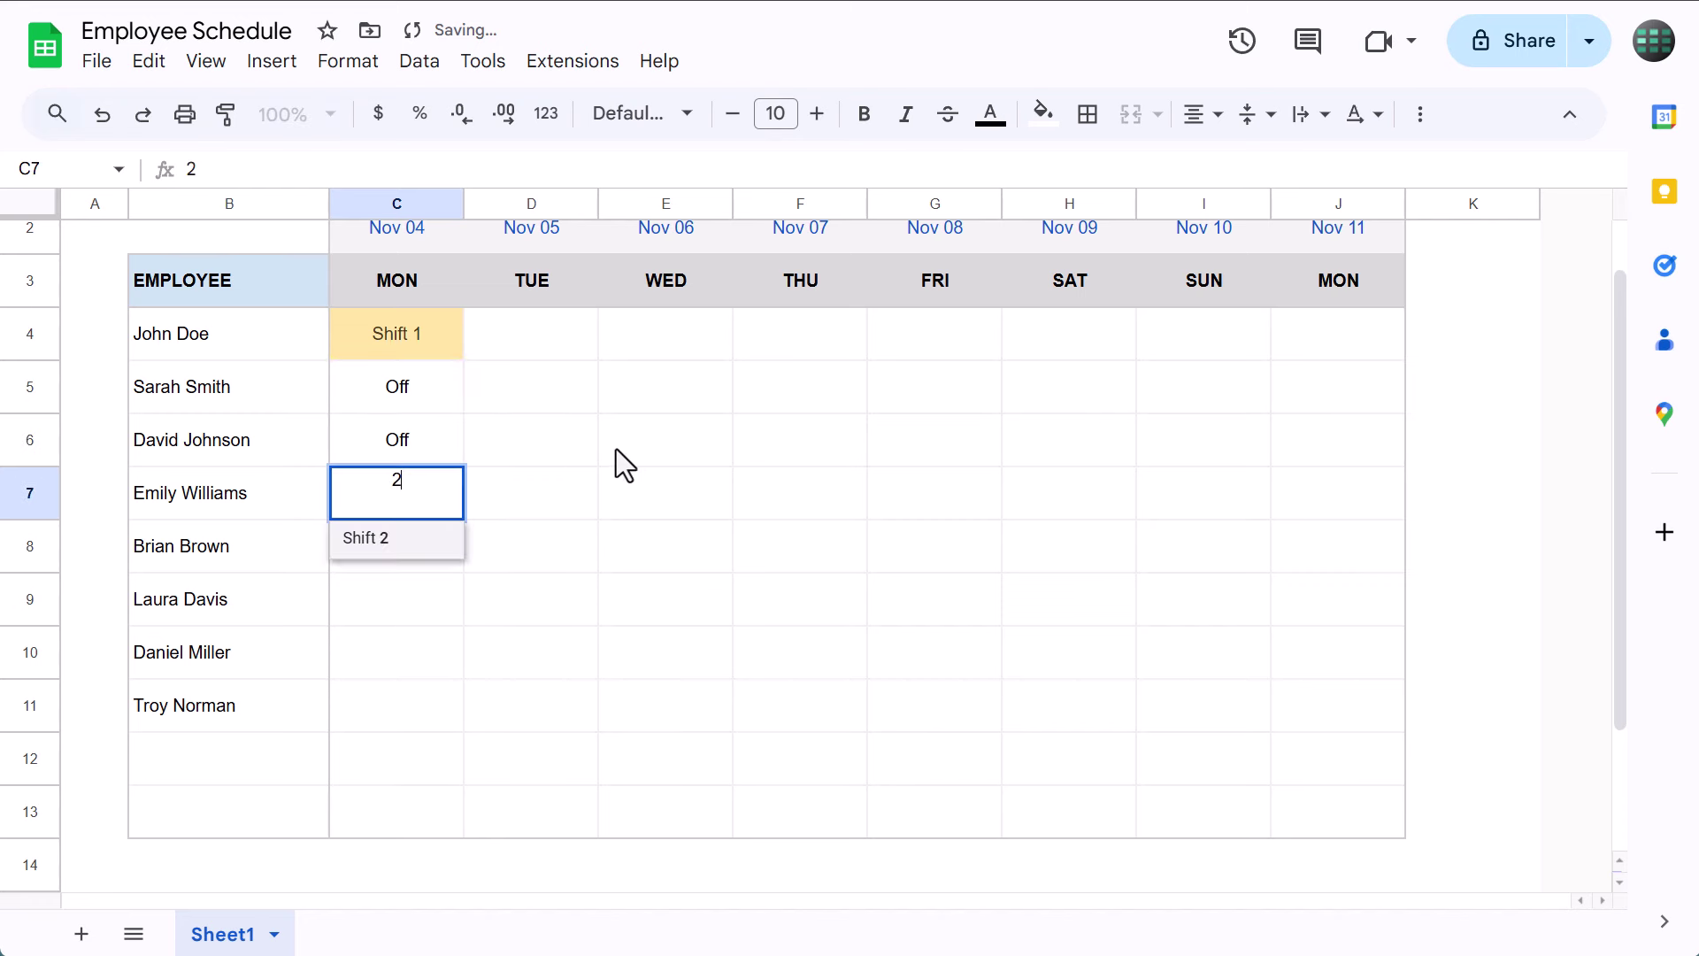
{"action": "key", "text": "Return"}
{"action": "type", "text": "3"}
{"action": "key", "text": "Return"}
{"action": "type", "text": "o"}
{"action": "key", "text": "Return"}
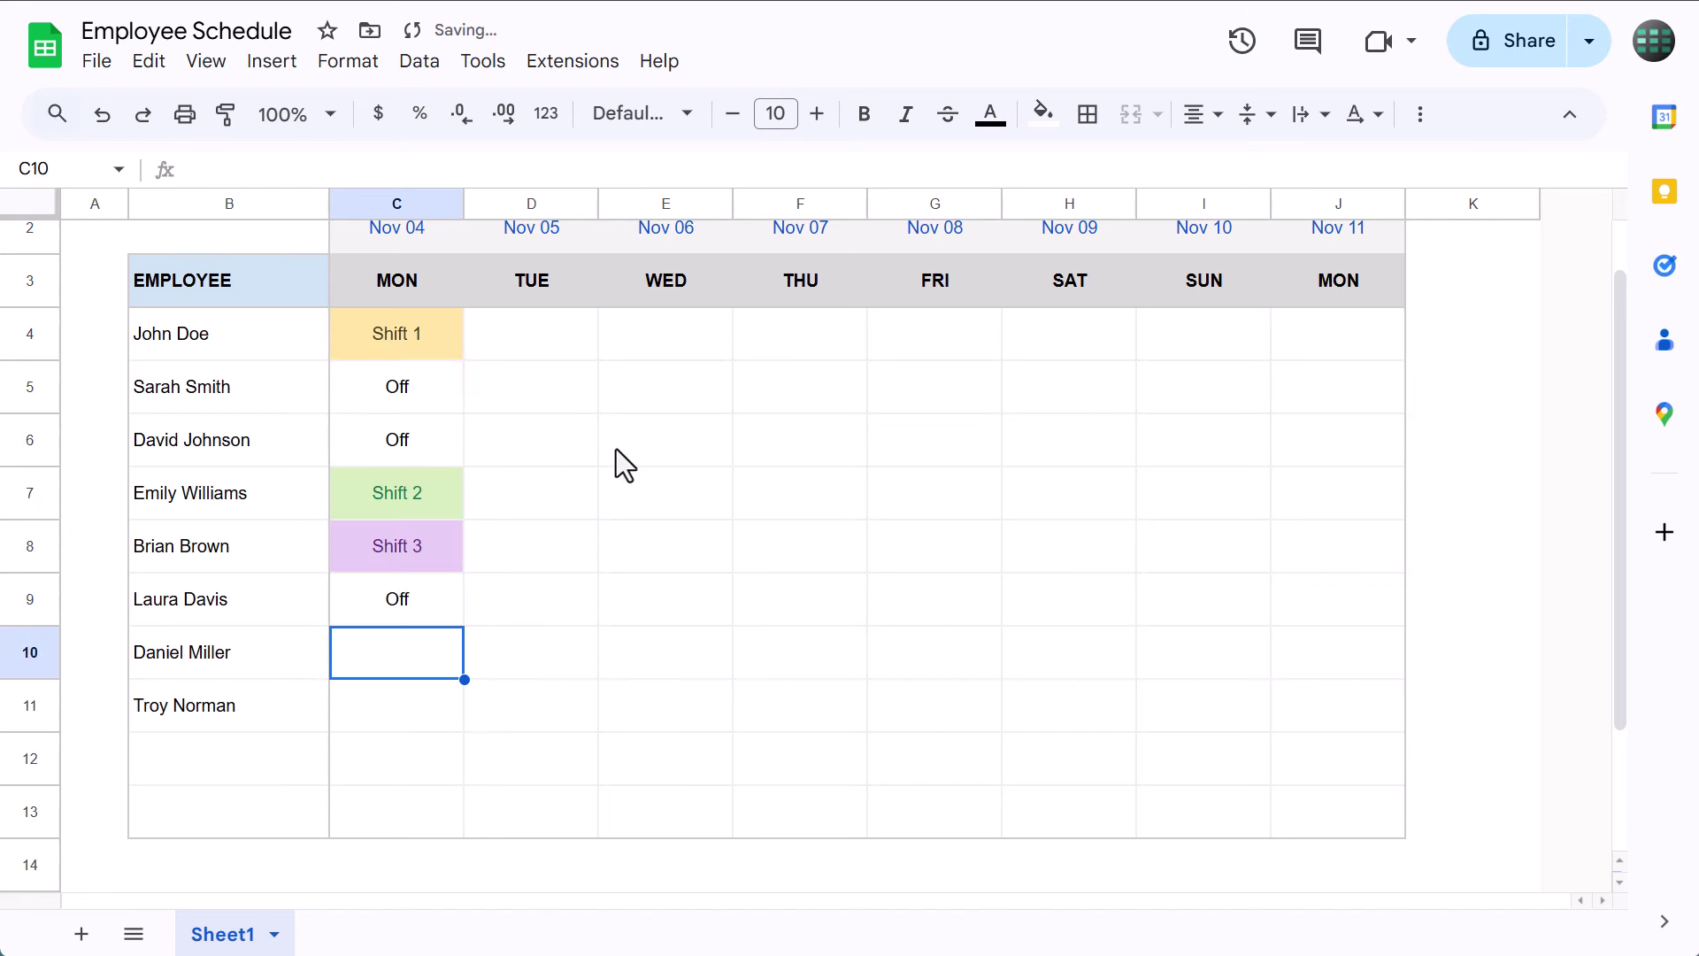
{"action": "type", "text": "o"}
{"action": "key", "text": "Return"}
{"action": "type", "text": "v"}
{"action": "key", "text": "Return"}
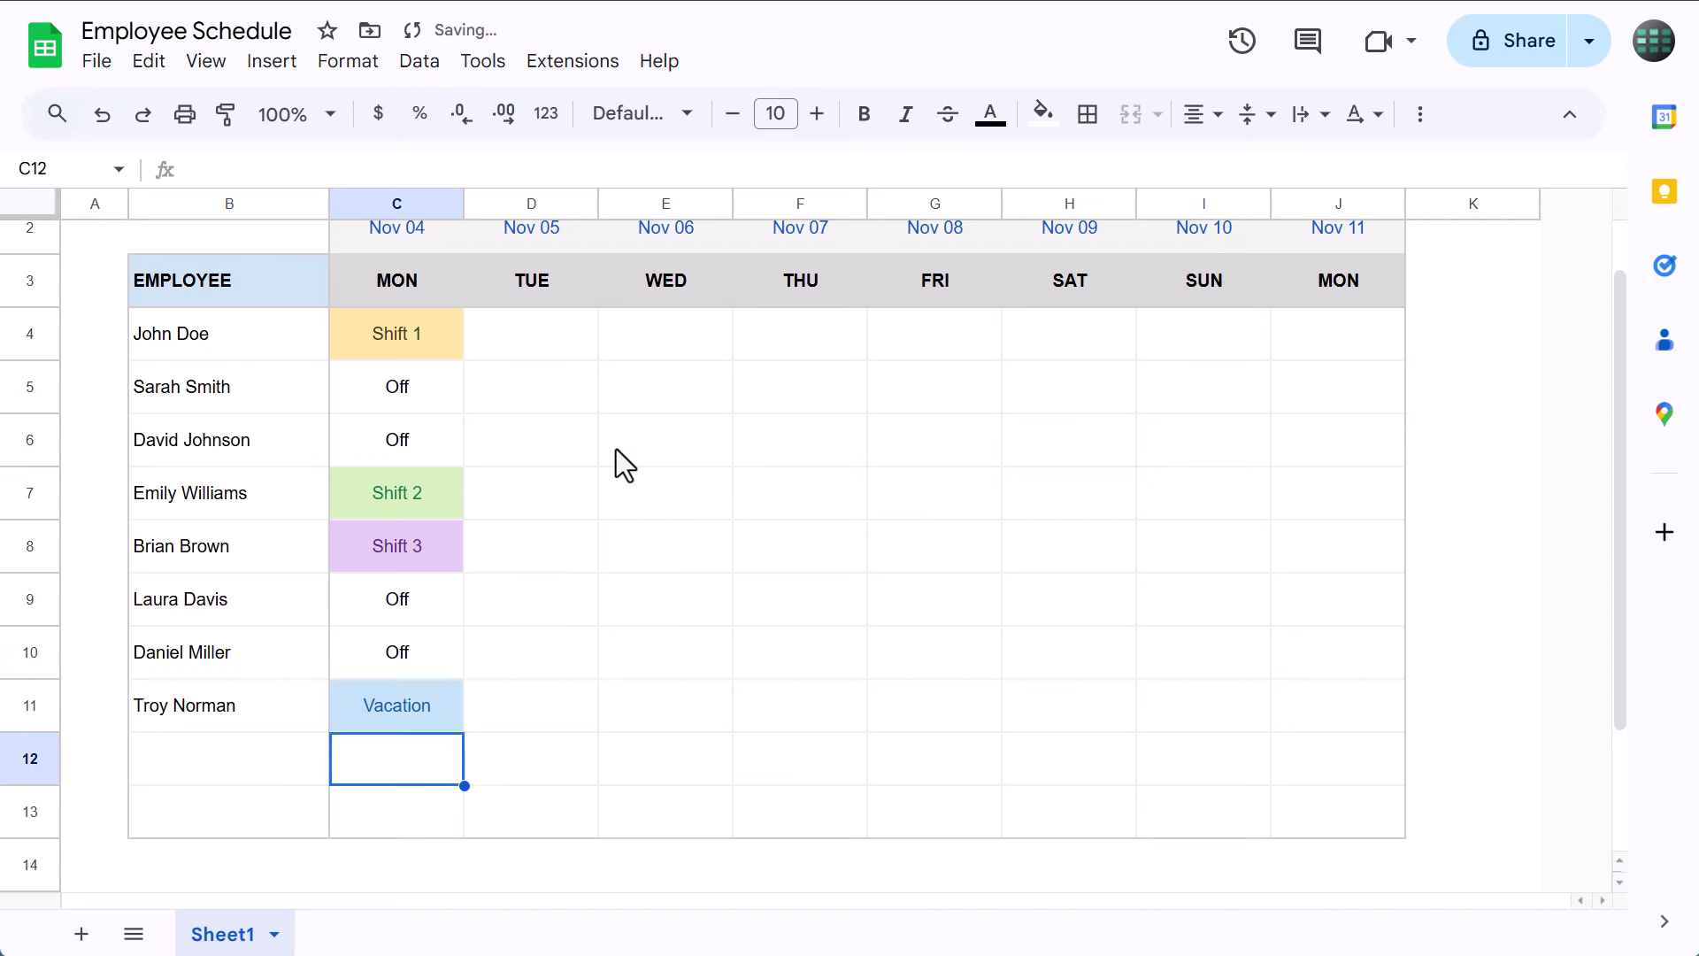
Insert four blank columns to the right of the WED–SAT columns E:H
{"action": "scroll", "coordinate": [739, 576], "scroll_direction": "up", "scroll_amount": 1}
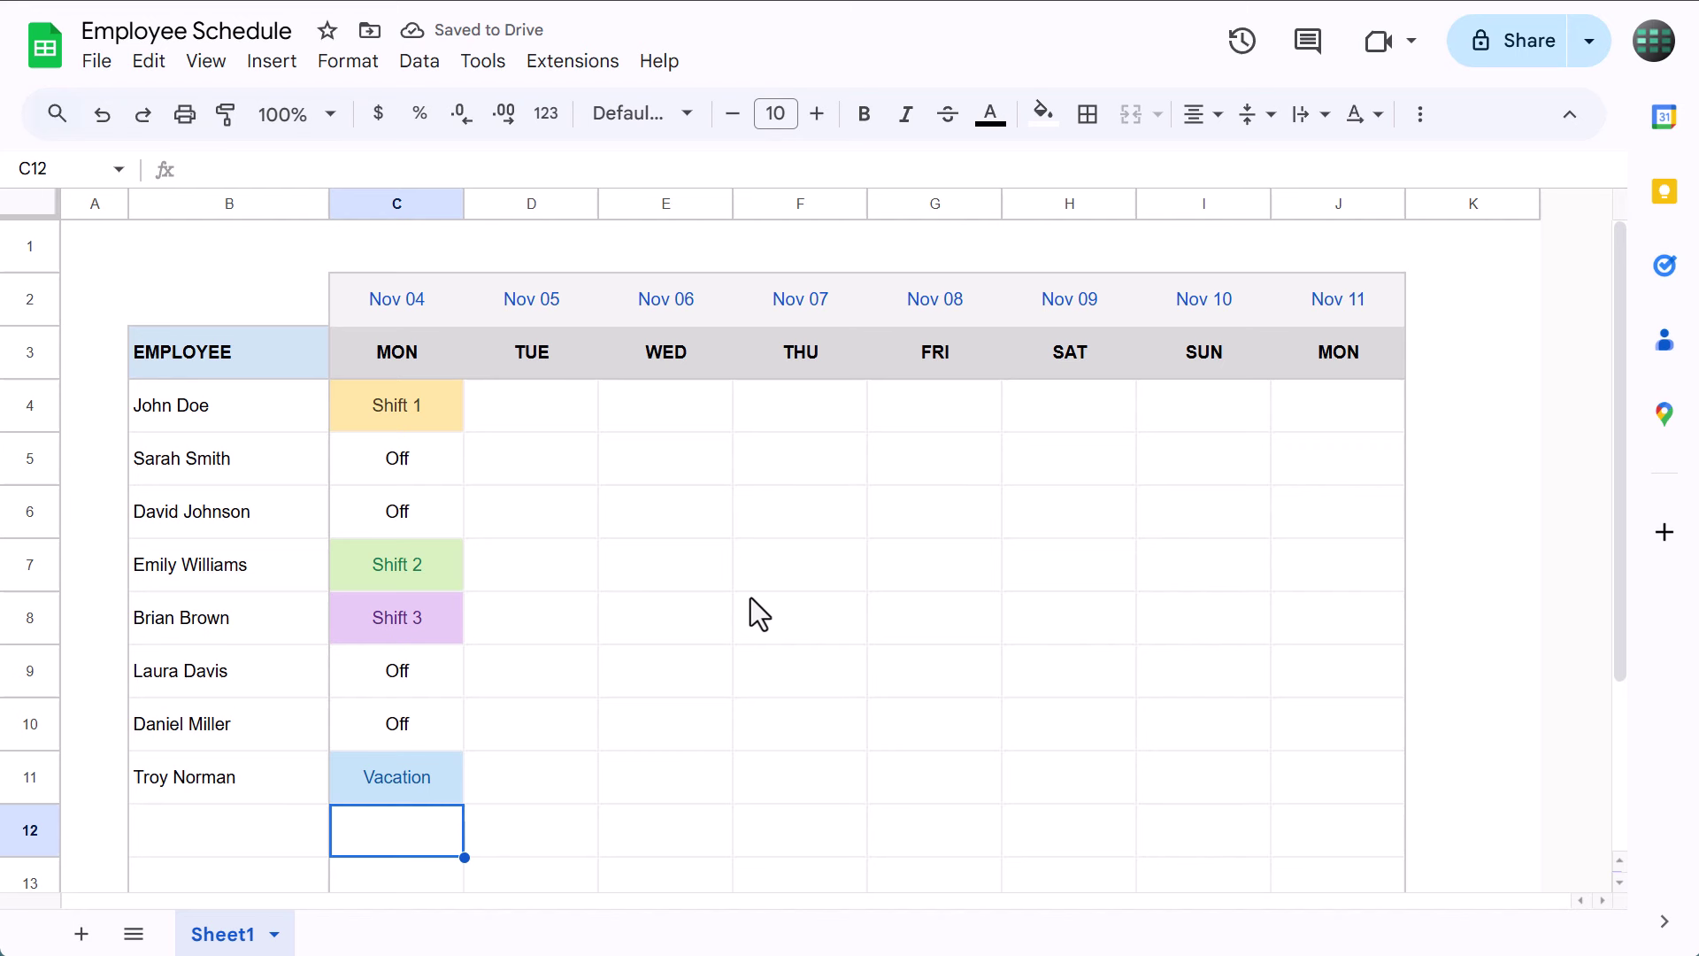
{"action": "left_click_drag", "start_coordinate": [634, 202], "coordinate": [1066, 190]}
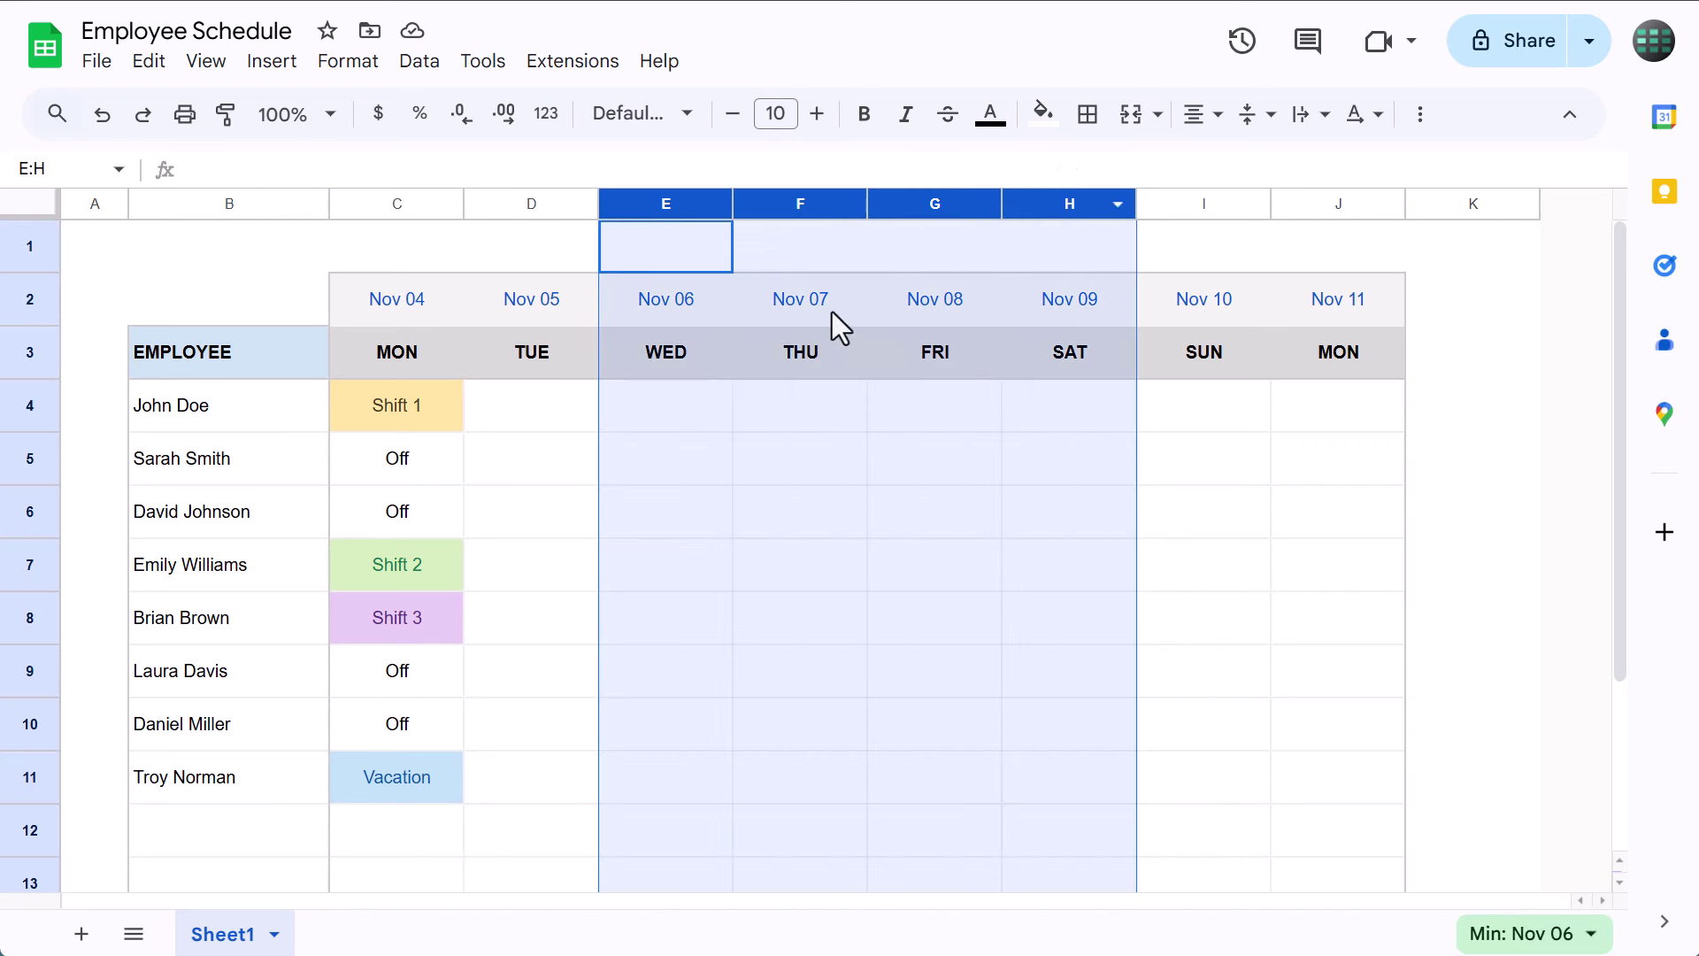
{"action": "right_click", "coordinate": [789, 196]}
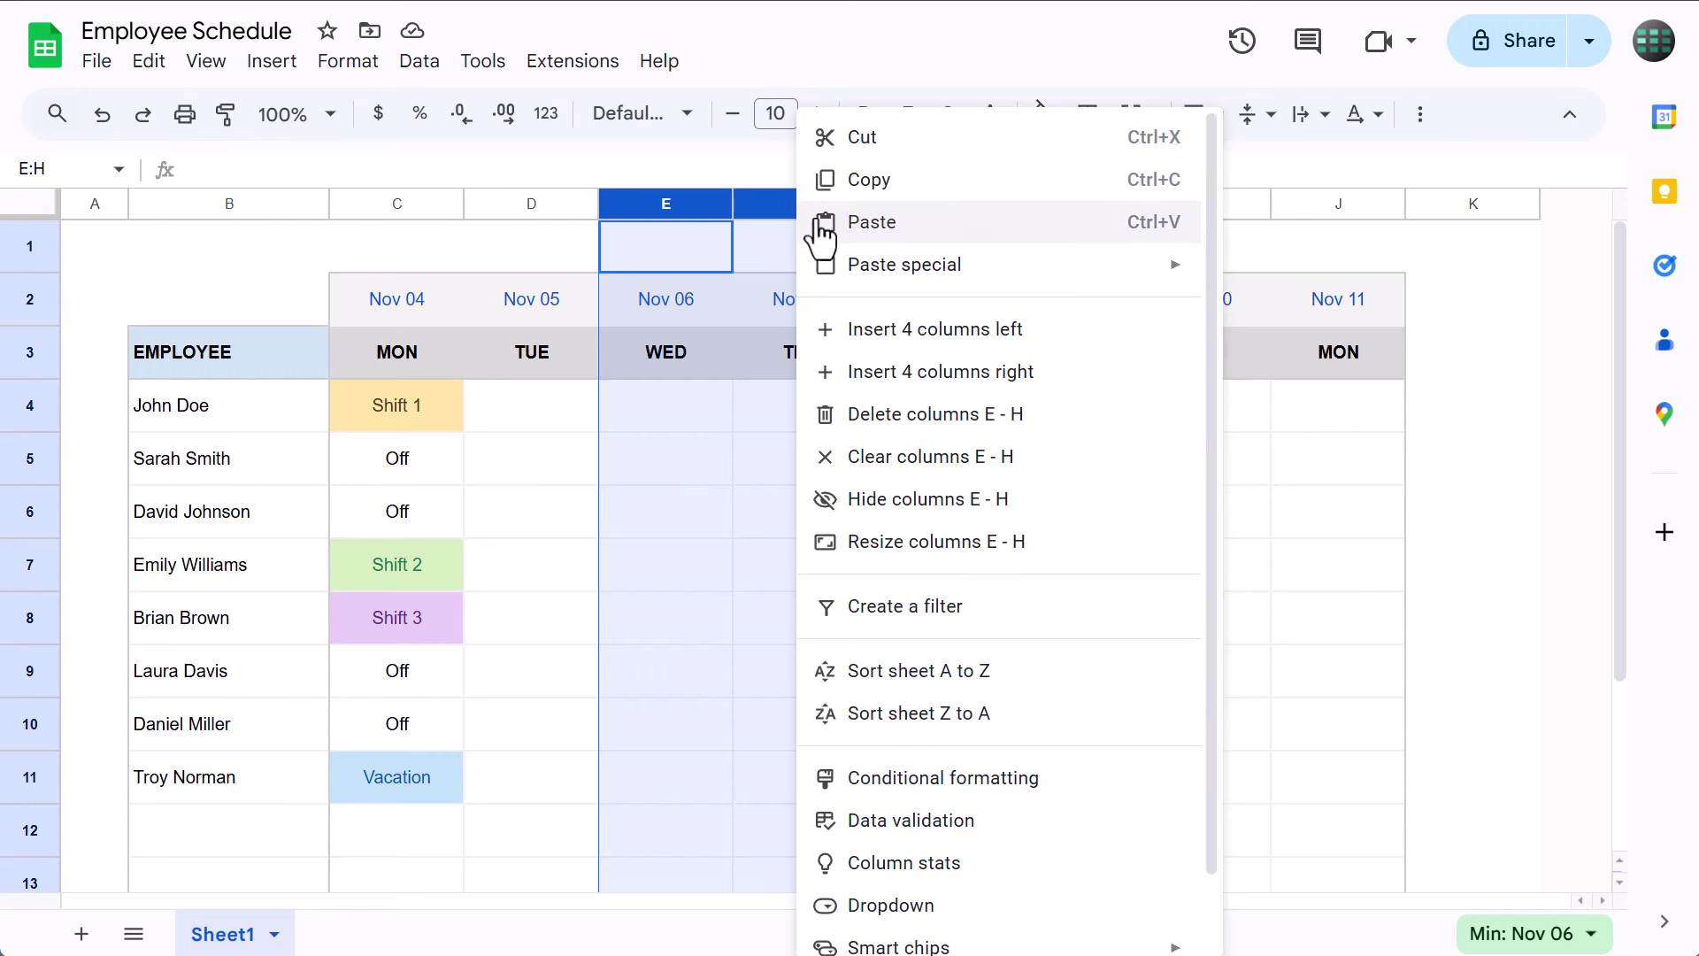
{"action": "left_click", "coordinate": [905, 390]}
{"action": "left_click", "coordinate": [865, 423]}
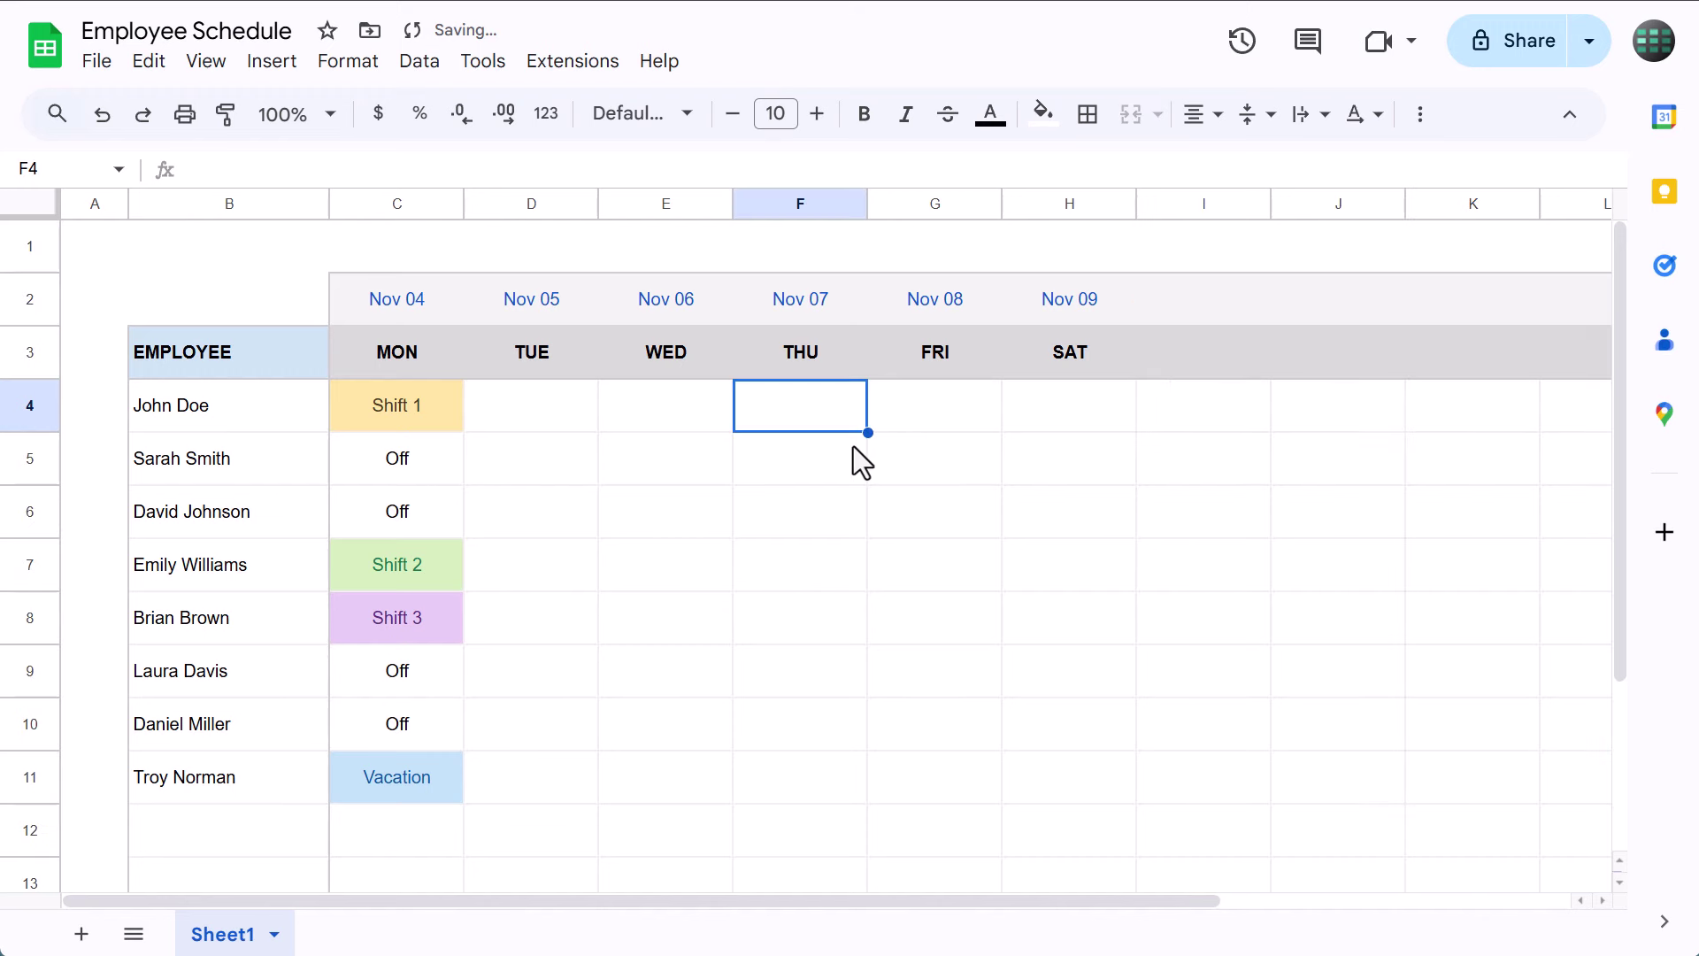
Extend the date and weekday headers across the new columns through Nov 14
{"action": "scroll", "coordinate": [841, 446], "scroll_direction": "right", "scroll_amount": 3}
{"action": "left_click_drag", "start_coordinate": [550, 305], "coordinate": [1358, 347]}
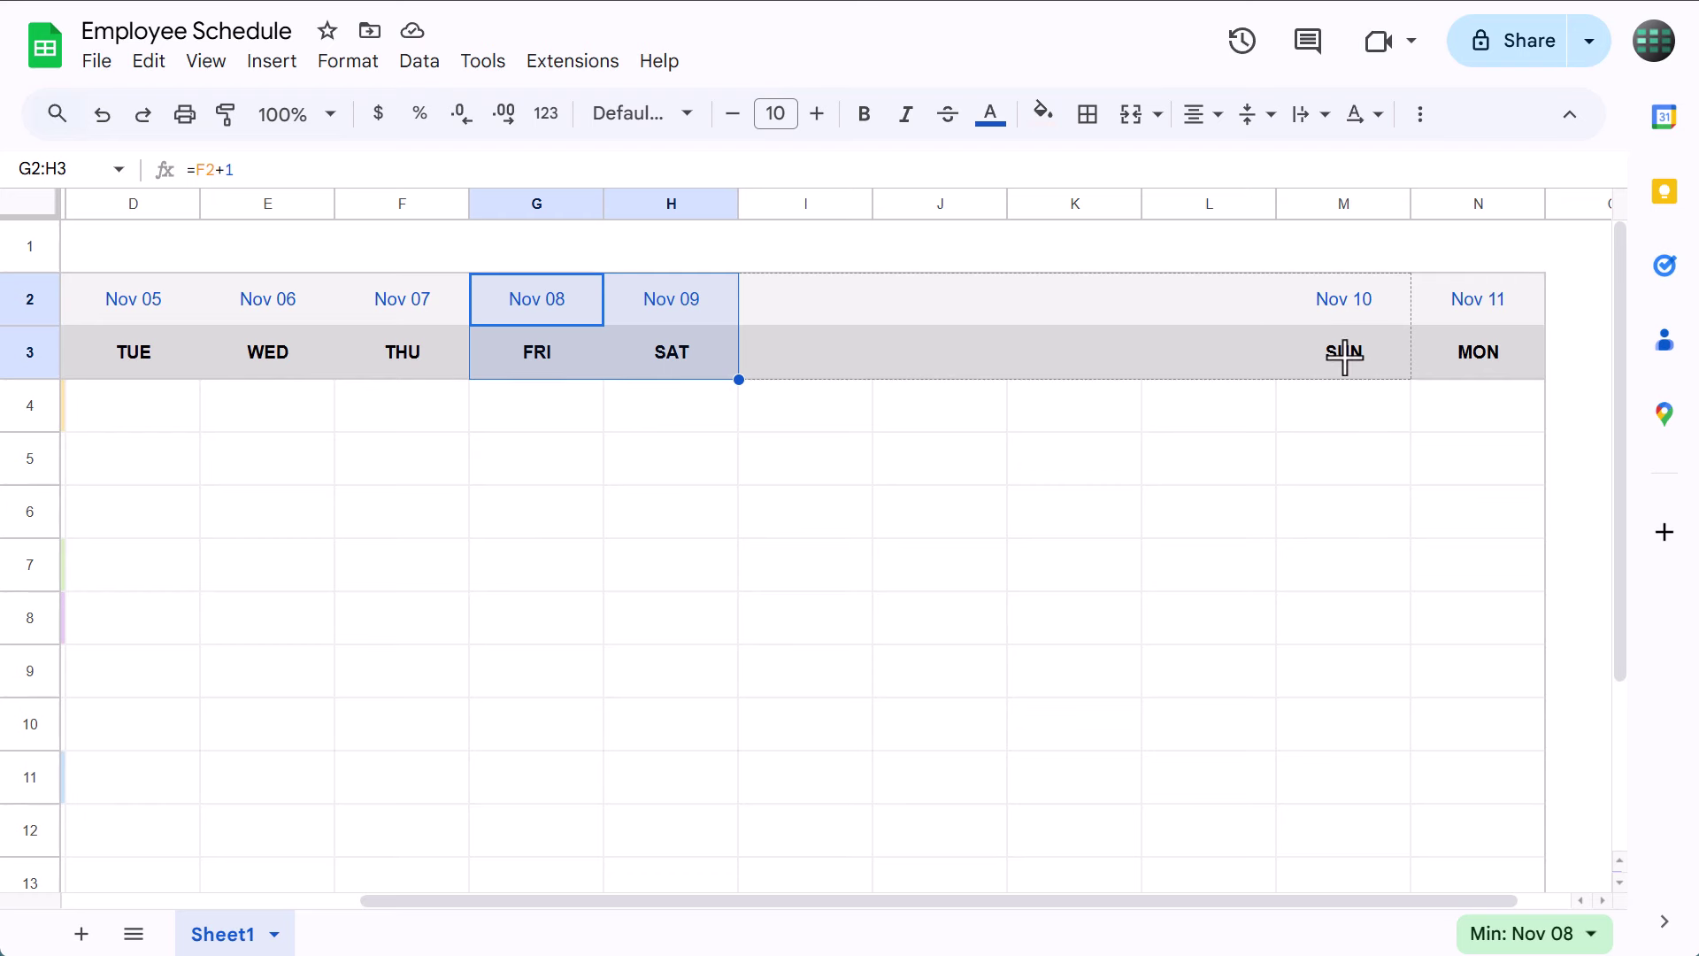
{"action": "left_click_drag", "start_coordinate": [1344, 353], "coordinate": [1344, 353]}
{"action": "left_click", "coordinate": [970, 505]}
{"action": "scroll", "coordinate": [817, 591], "scroll_direction": "left", "scroll_amount": 3}
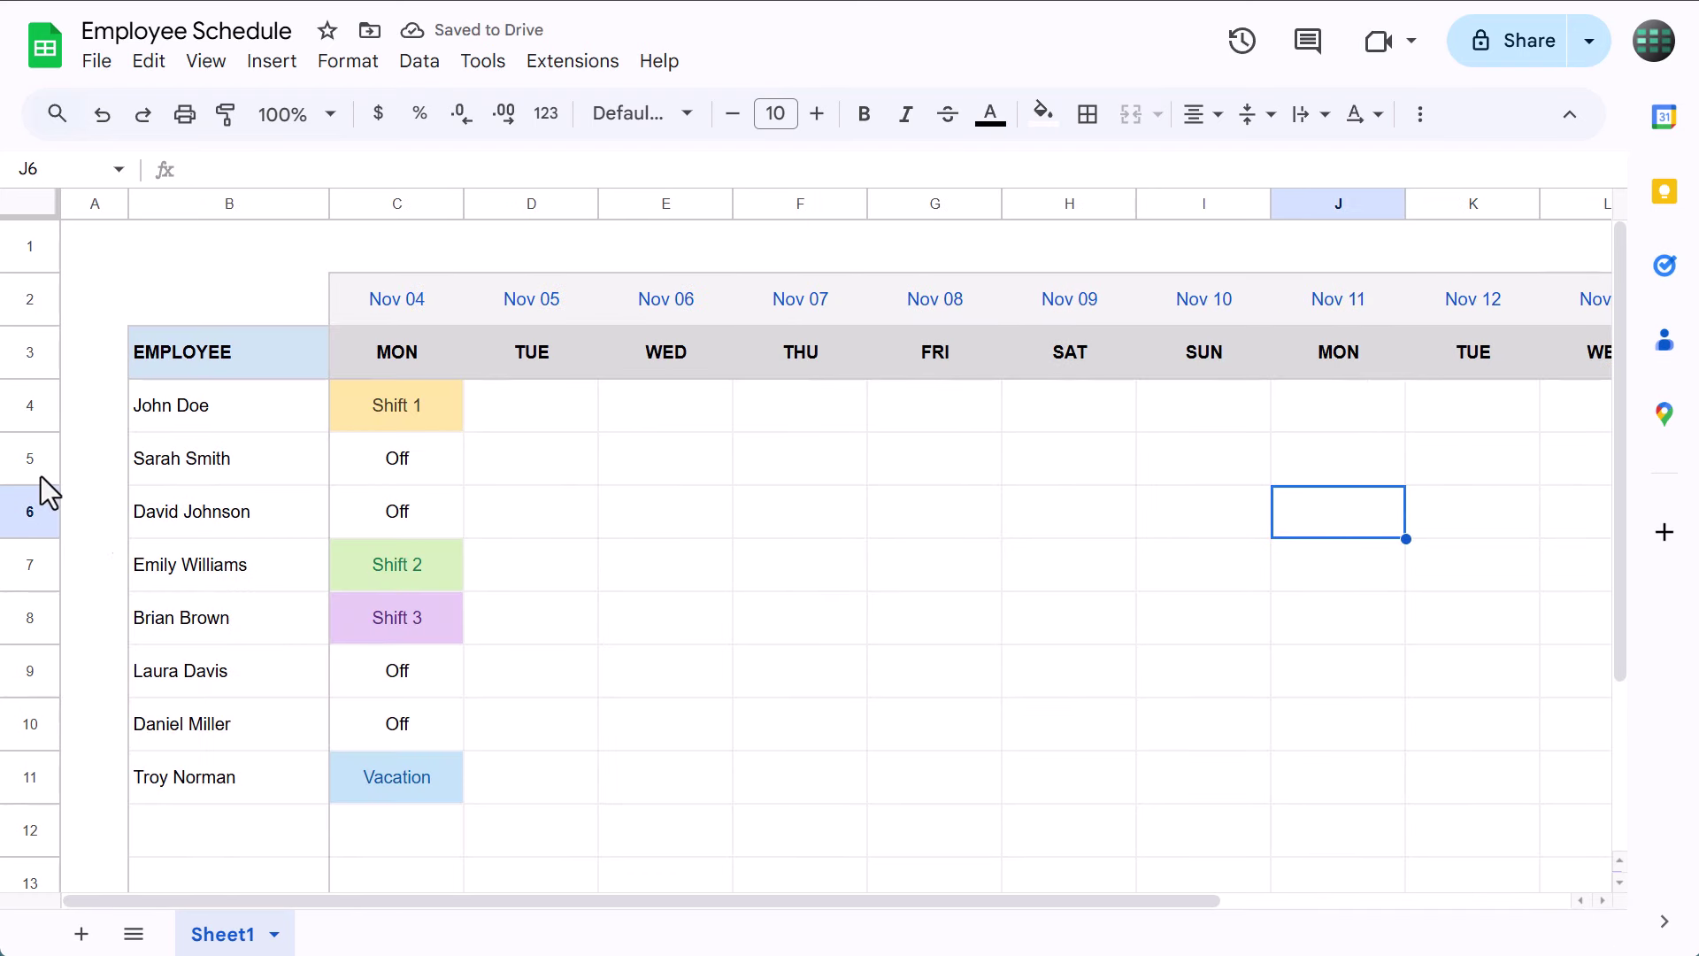
Insert three blank rows below rows 5–7
{"action": "left_click_drag", "start_coordinate": [39, 465], "coordinate": [36, 571]}
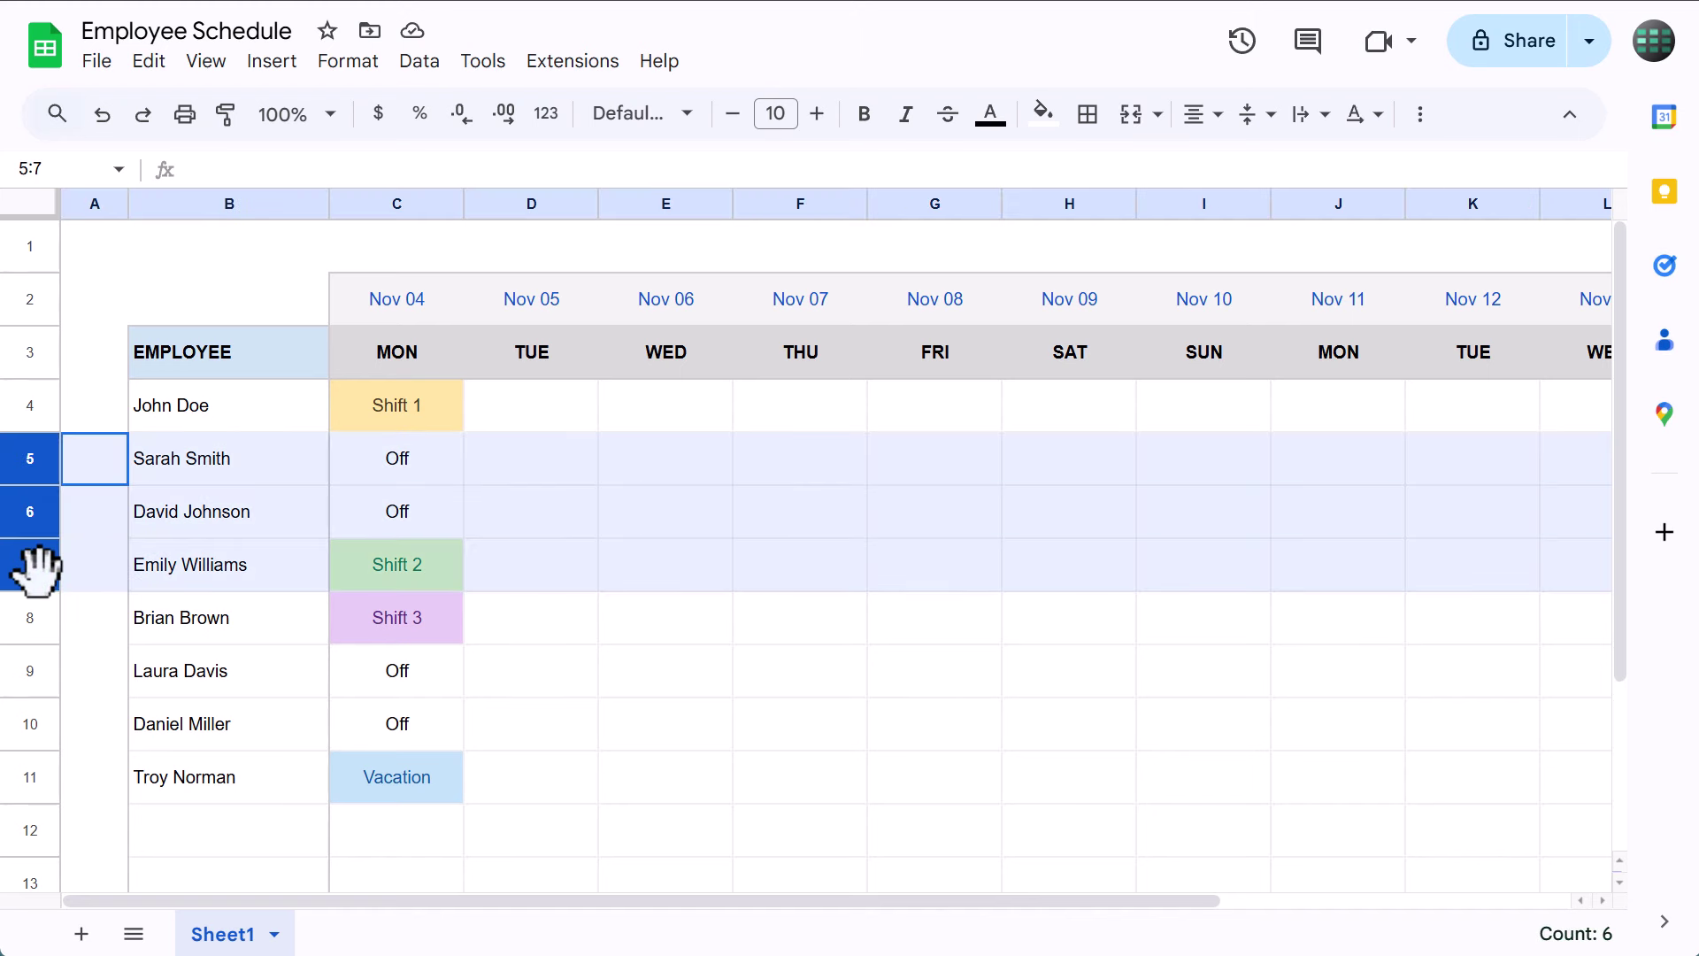
{"action": "right_click", "coordinate": [31, 571]}
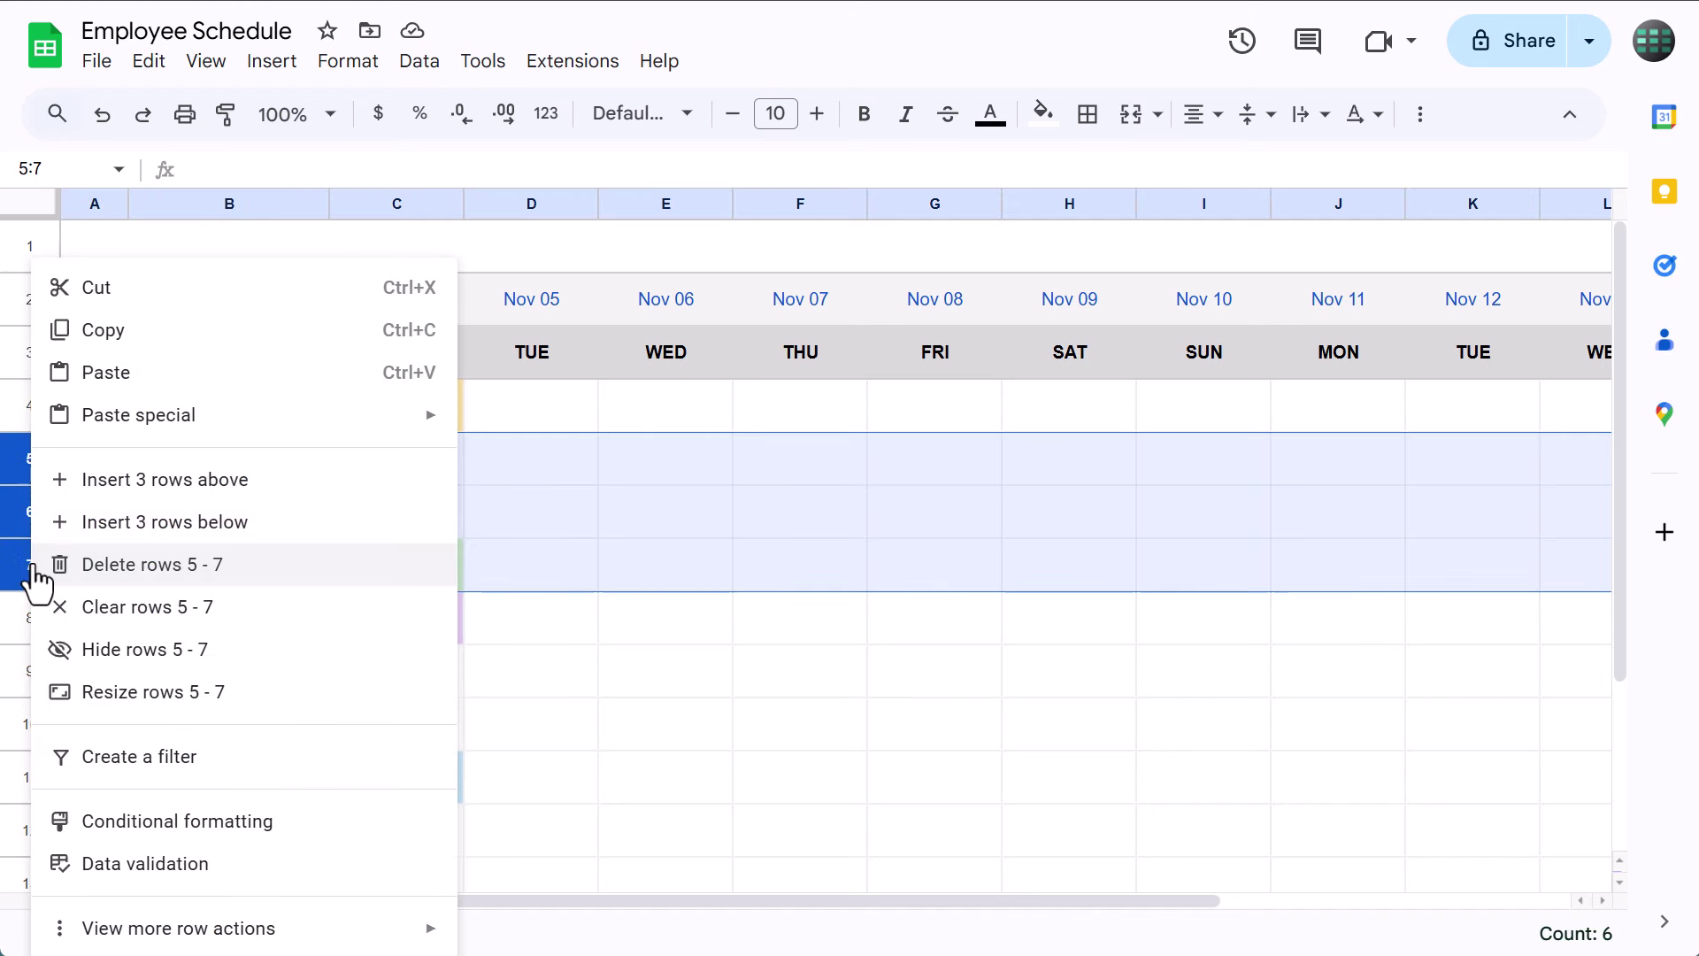
{"action": "left_click", "coordinate": [237, 524]}
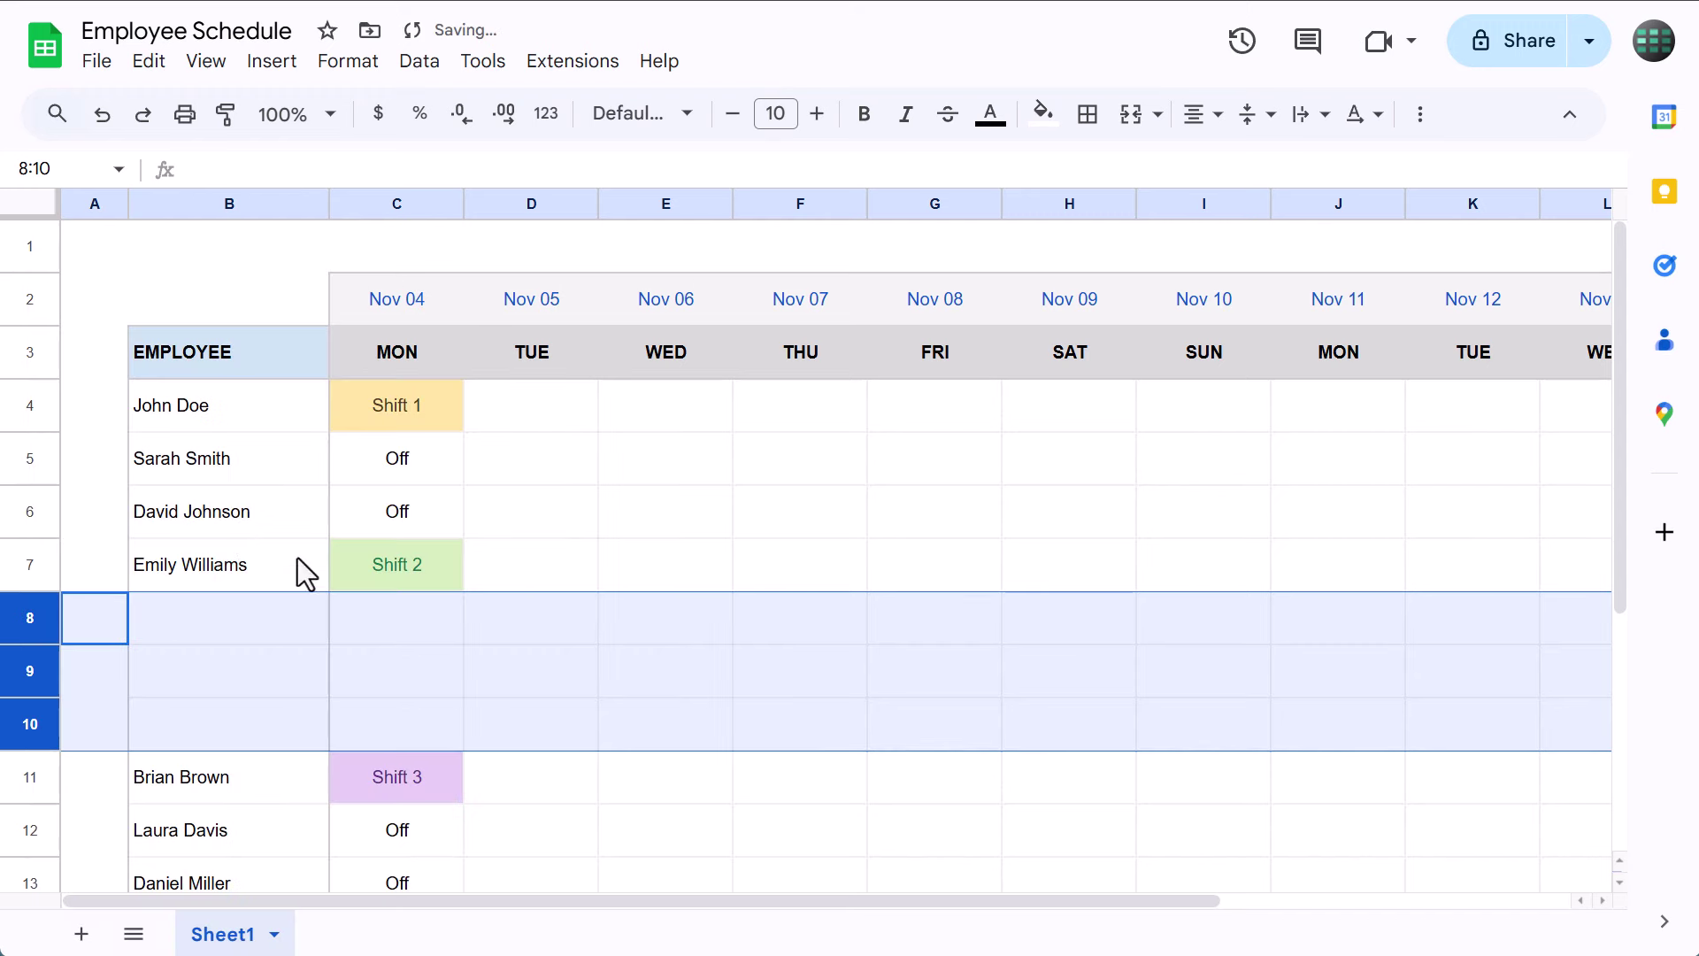
{"action": "left_click", "coordinate": [728, 640]}
Undo the three inserted rows and the extended date and weekday headers
{"action": "scroll", "coordinate": [434, 628], "scroll_direction": "down", "scroll_amount": 3}
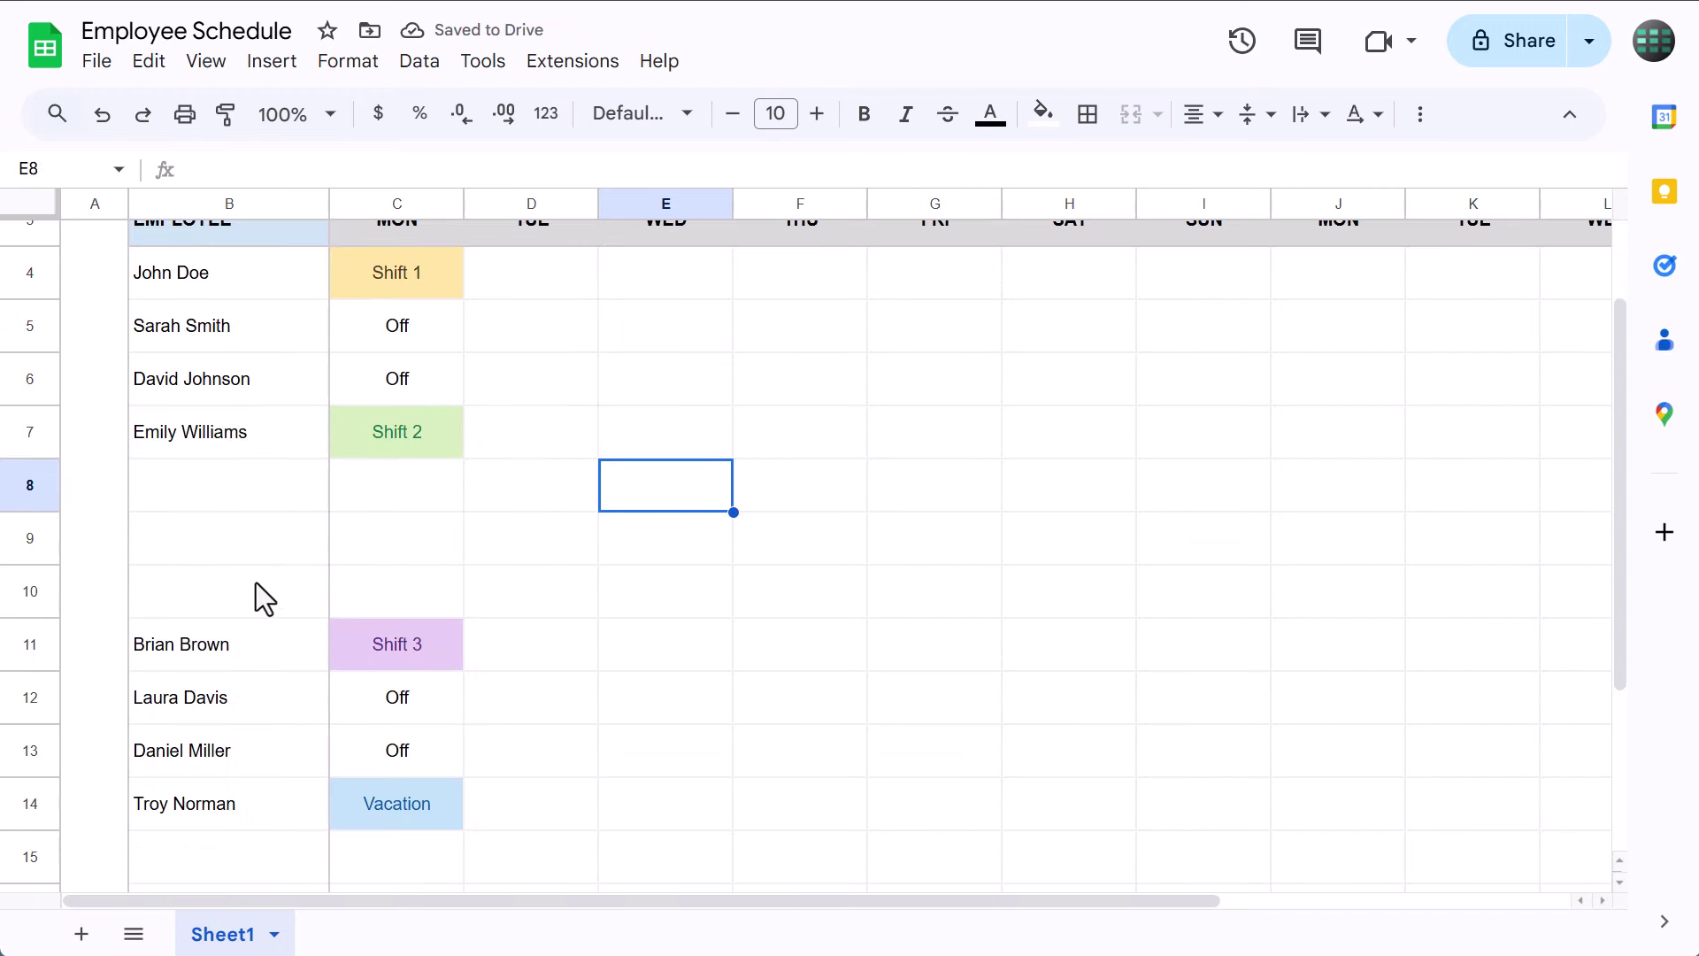
{"action": "left_click", "coordinate": [102, 115]}
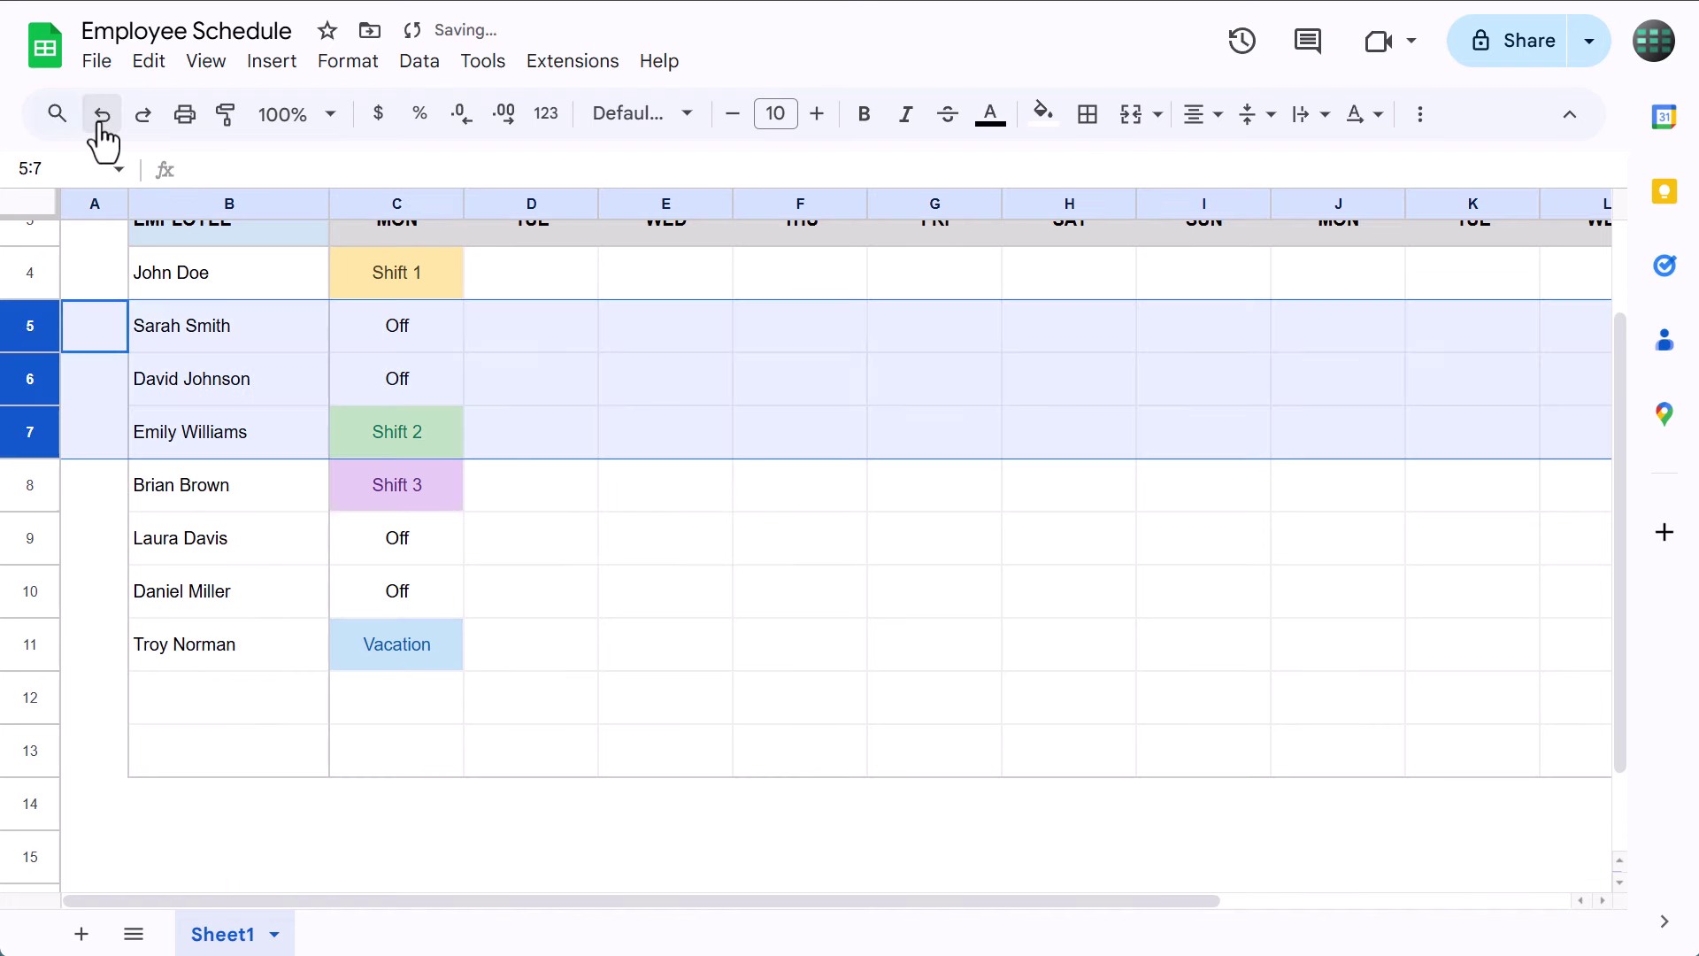
{"action": "left_click", "coordinate": [102, 119]}
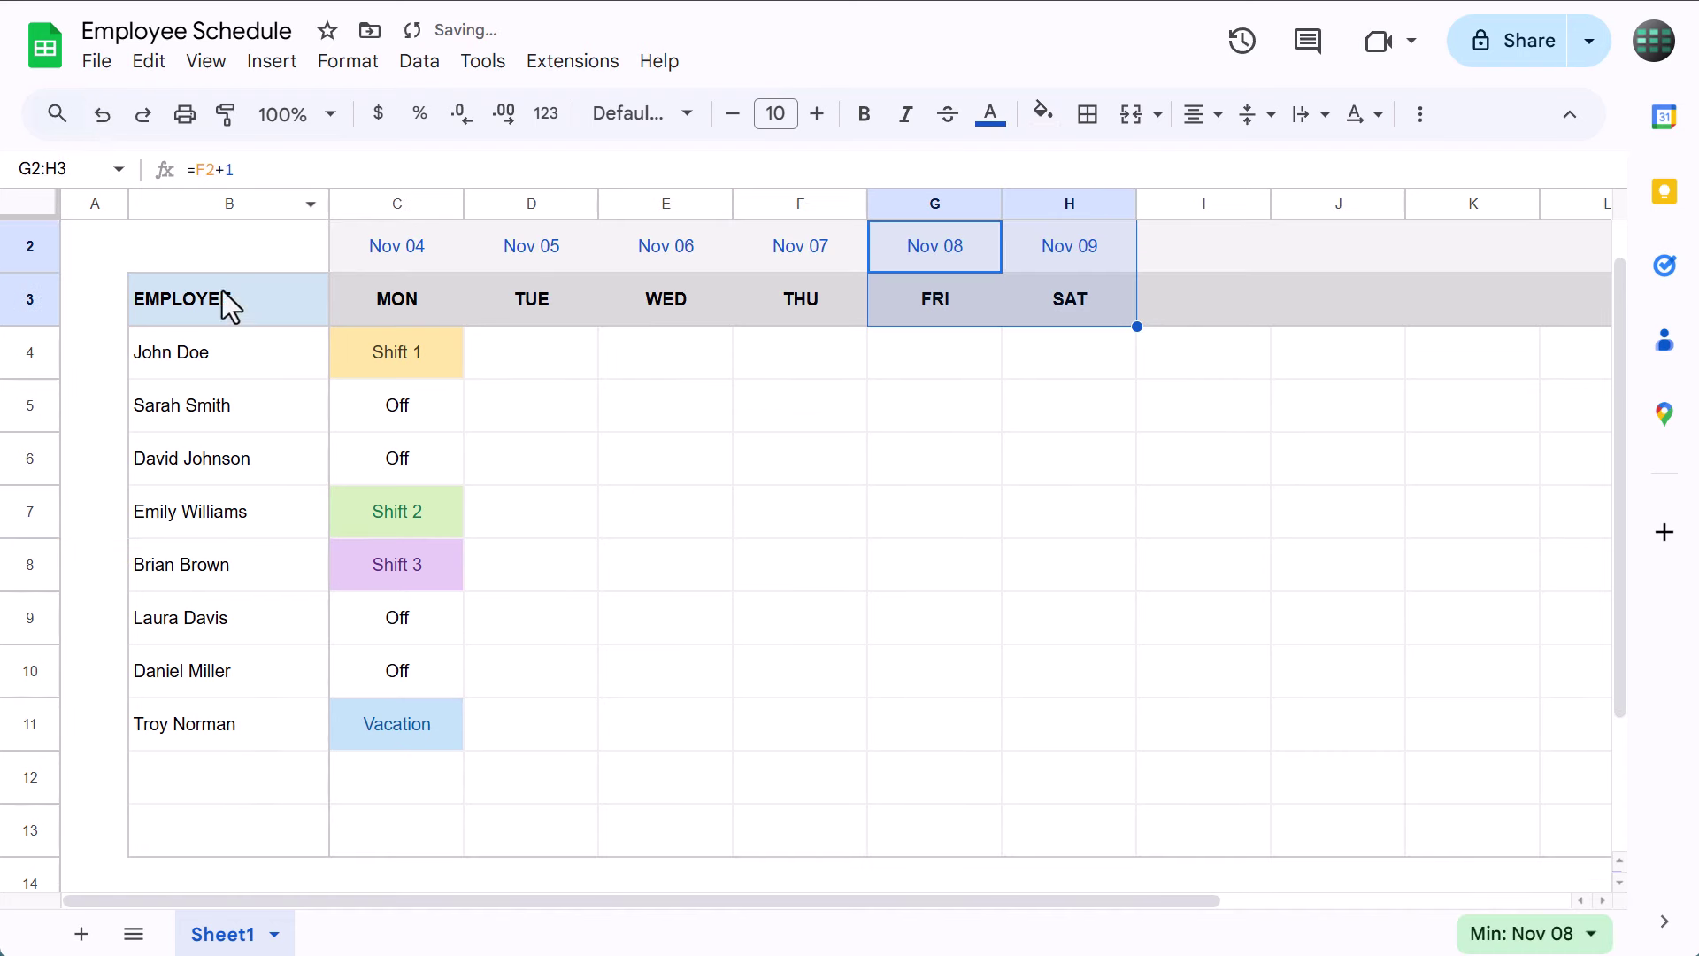
Undo the four inserted columns and set Nov 05 TUE cell D4 to Off
{"action": "left_click", "coordinate": [104, 117]}
{"action": "left_click", "coordinate": [738, 587]}
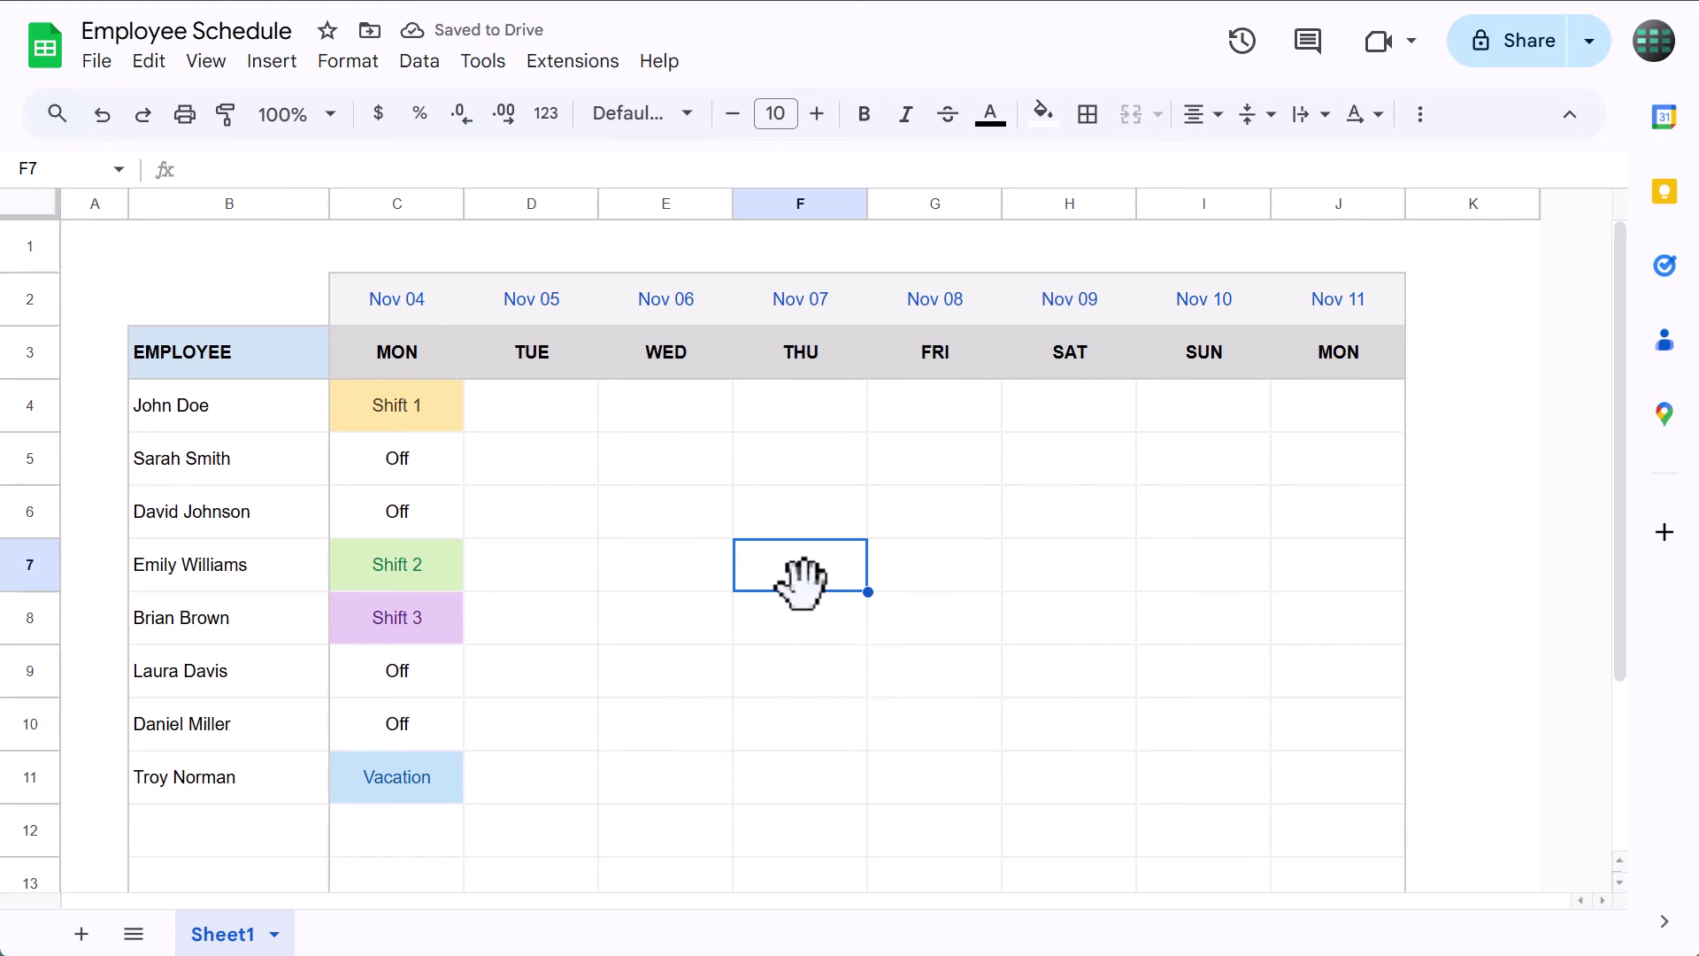
{"action": "left_click", "coordinate": [532, 405]}
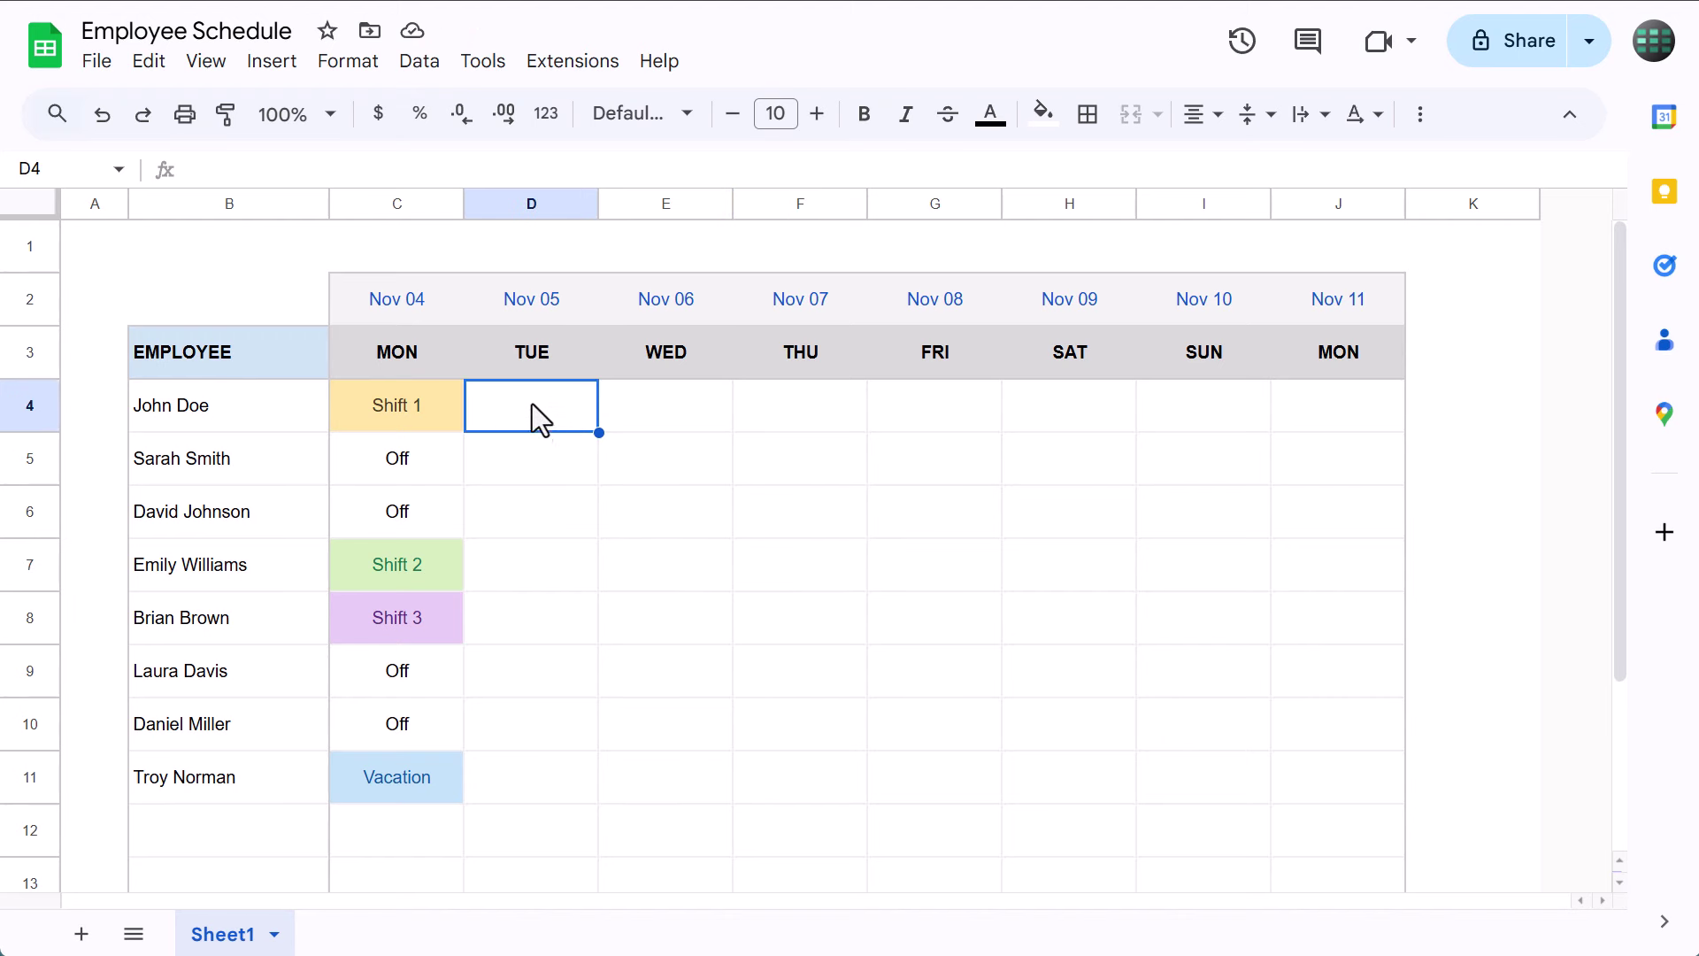
{"action": "type", "text": "o"}
{"action": "key", "text": "Return"}
Fill the rest of the TUE column with Shift 2, Off, Off, Off, Shift 3
{"action": "type", "text": "2"}
{"action": "key", "text": "Return"}
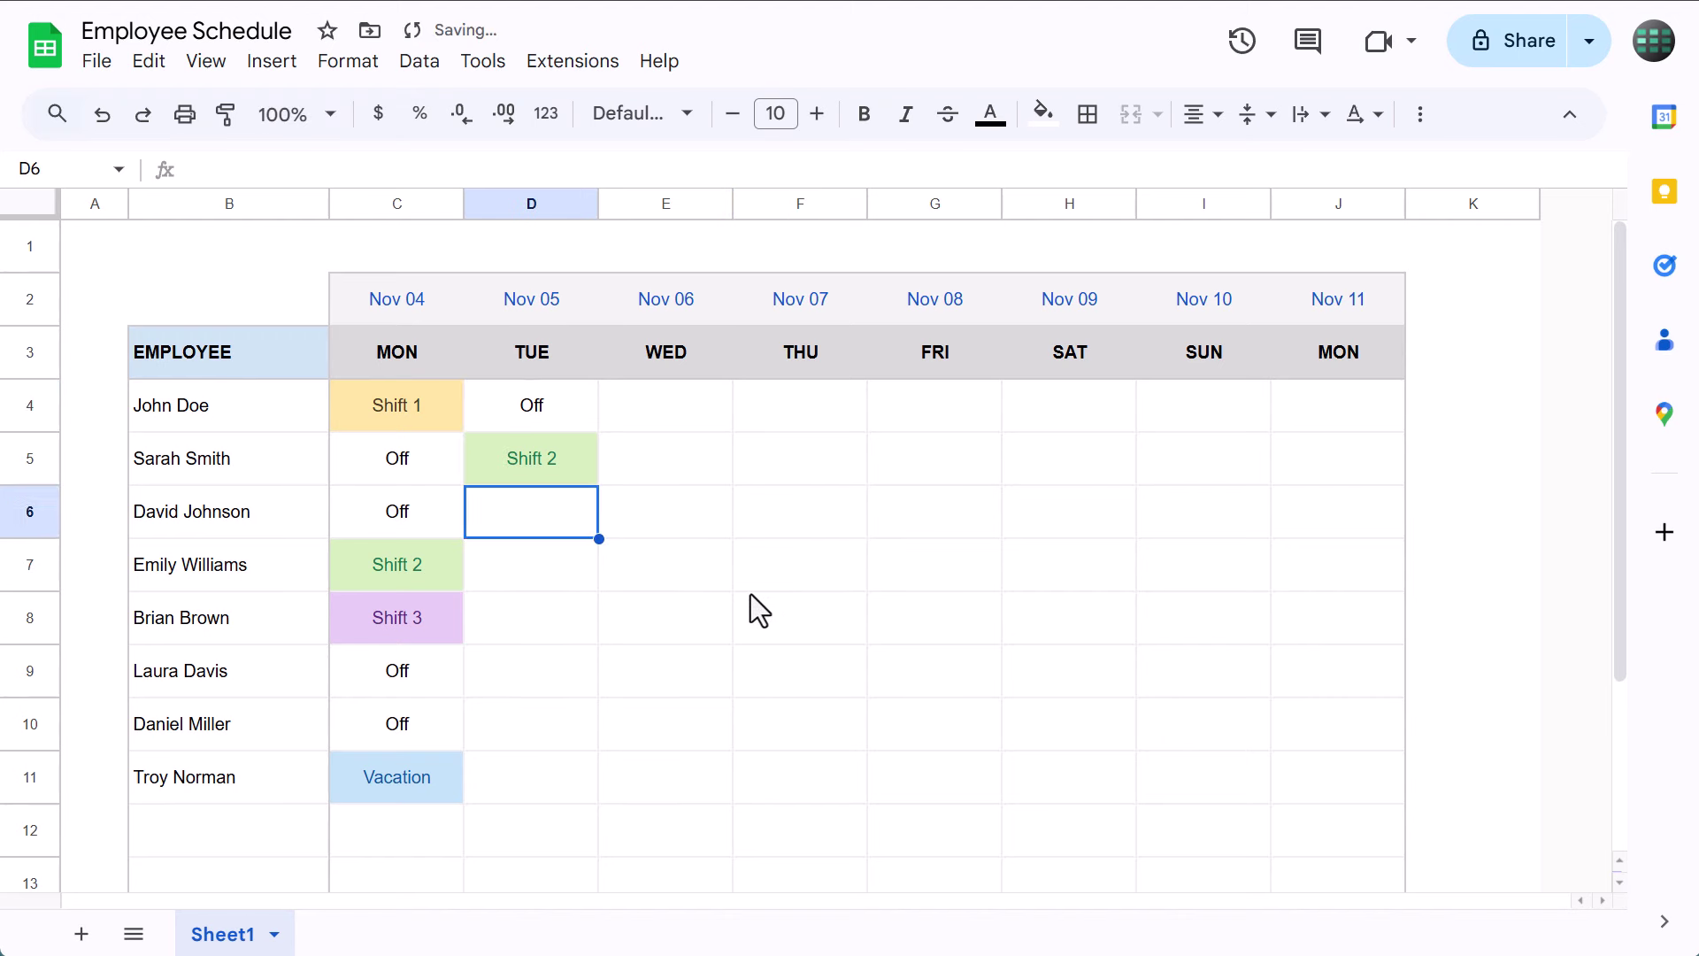
{"action": "type", "text": "o"}
{"action": "key", "text": "Return"}
{"action": "type", "text": "o"}
{"action": "key", "text": "Return"}
{"action": "type", "text": "o"}
{"action": "key", "text": "Return"}
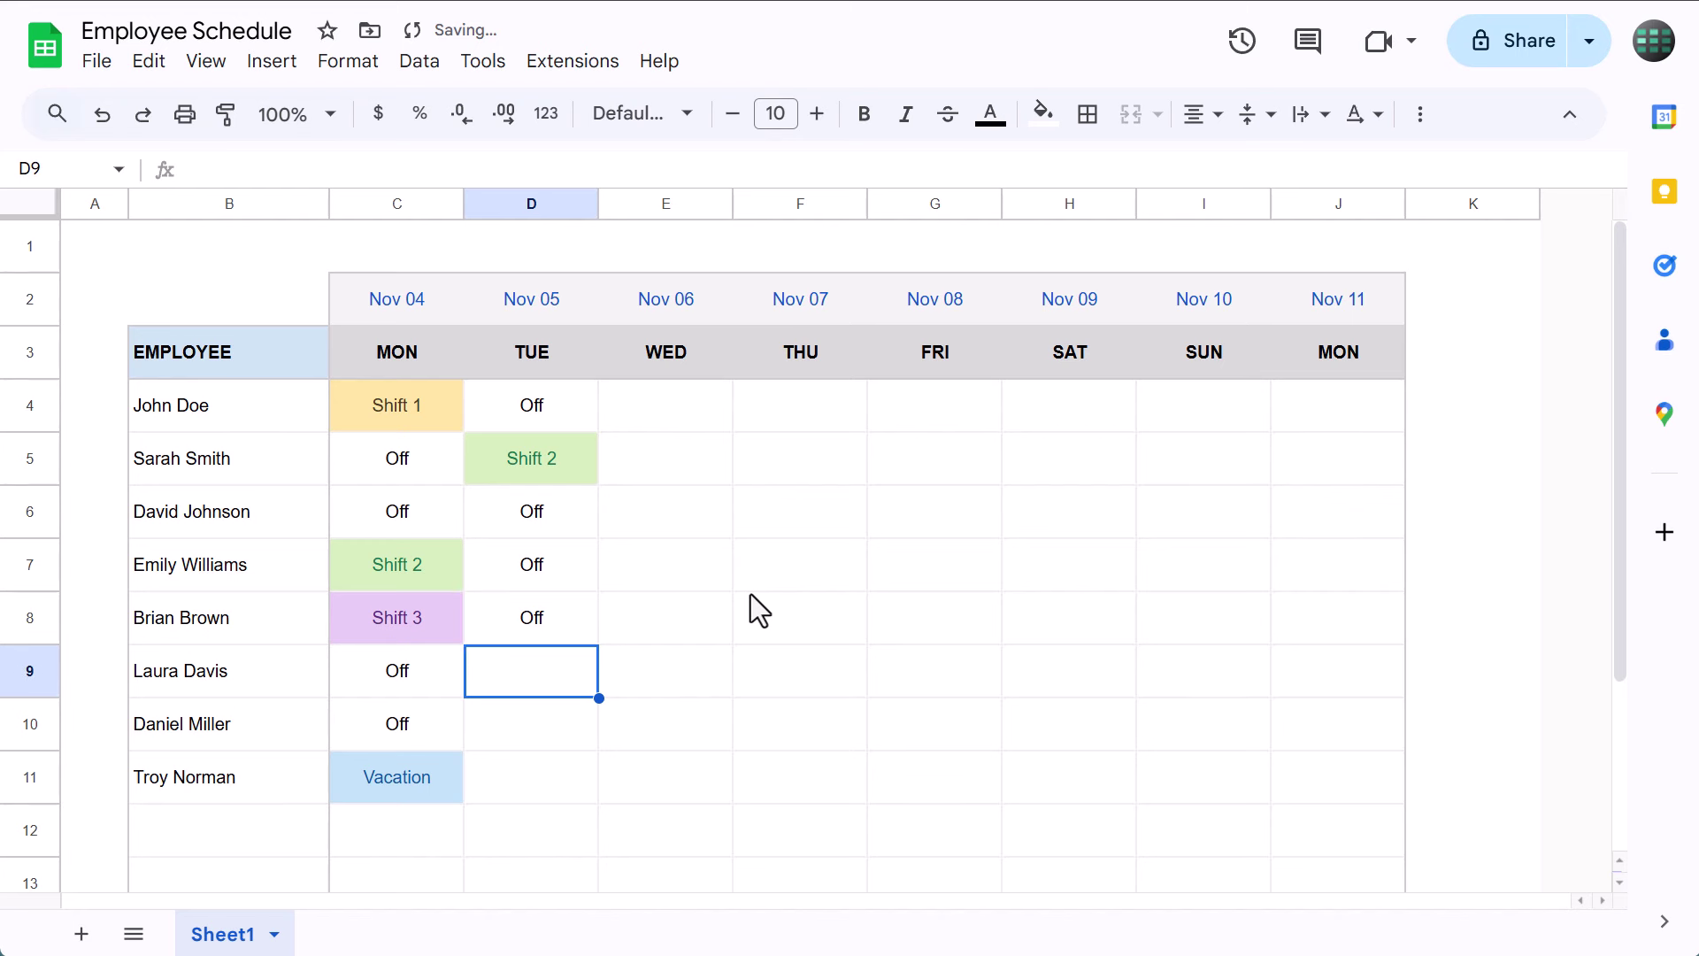
{"action": "type", "text": "3"}
{"action": "key", "text": "Return"}
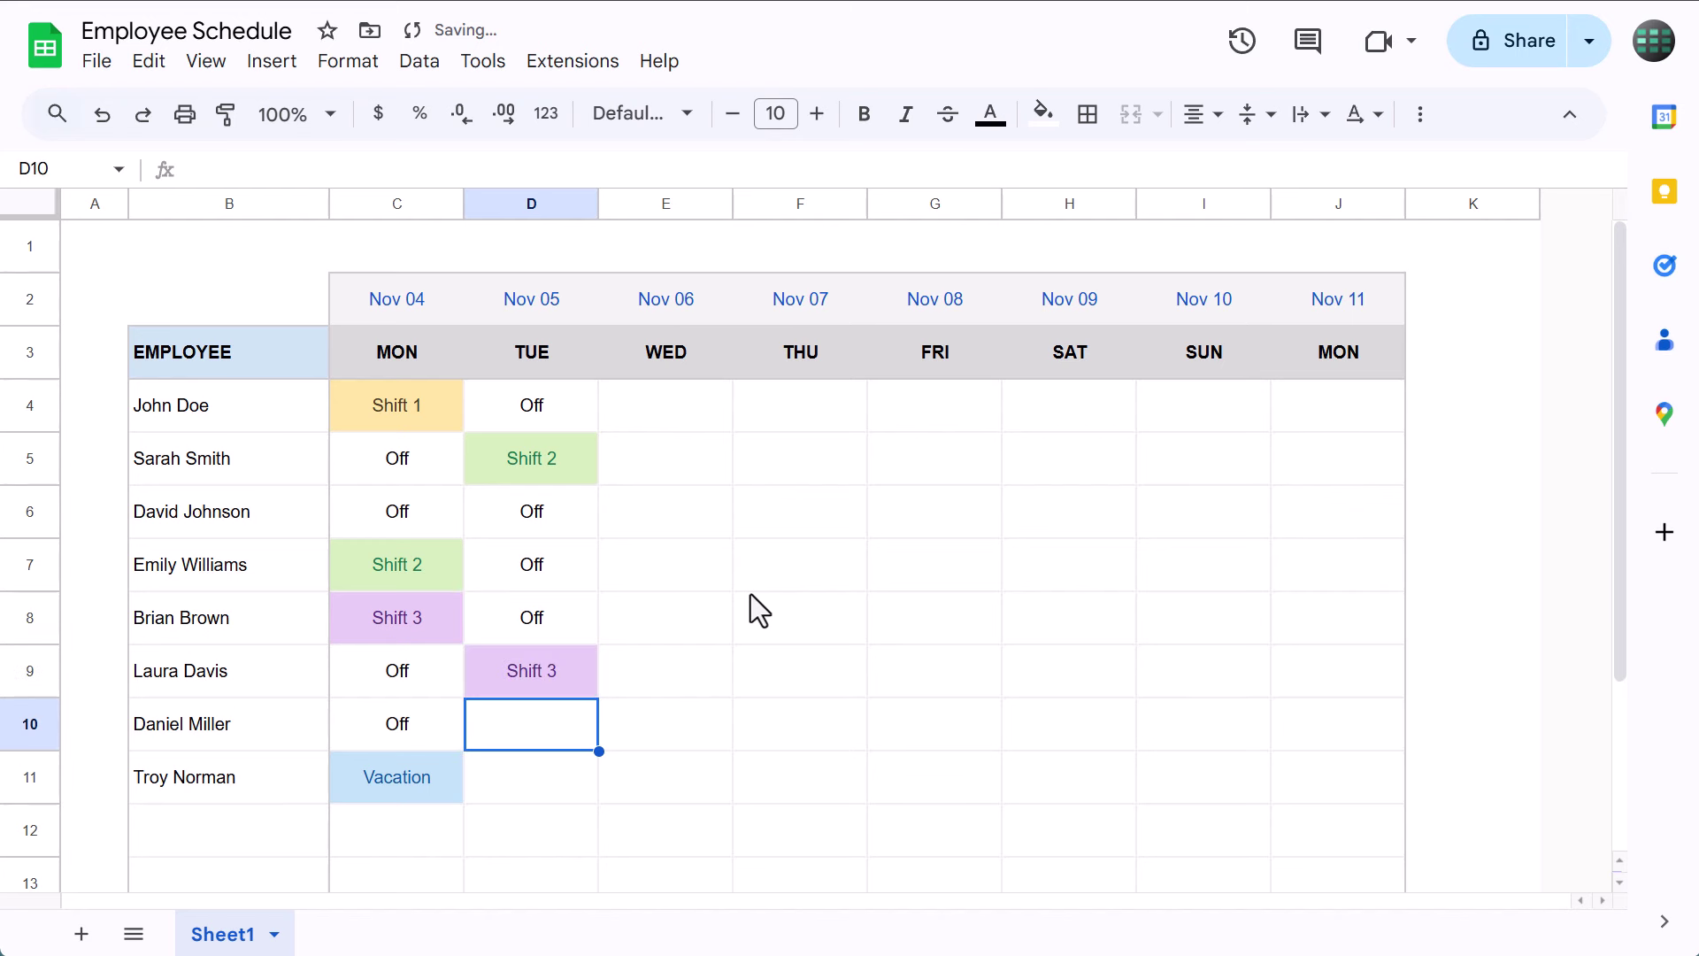